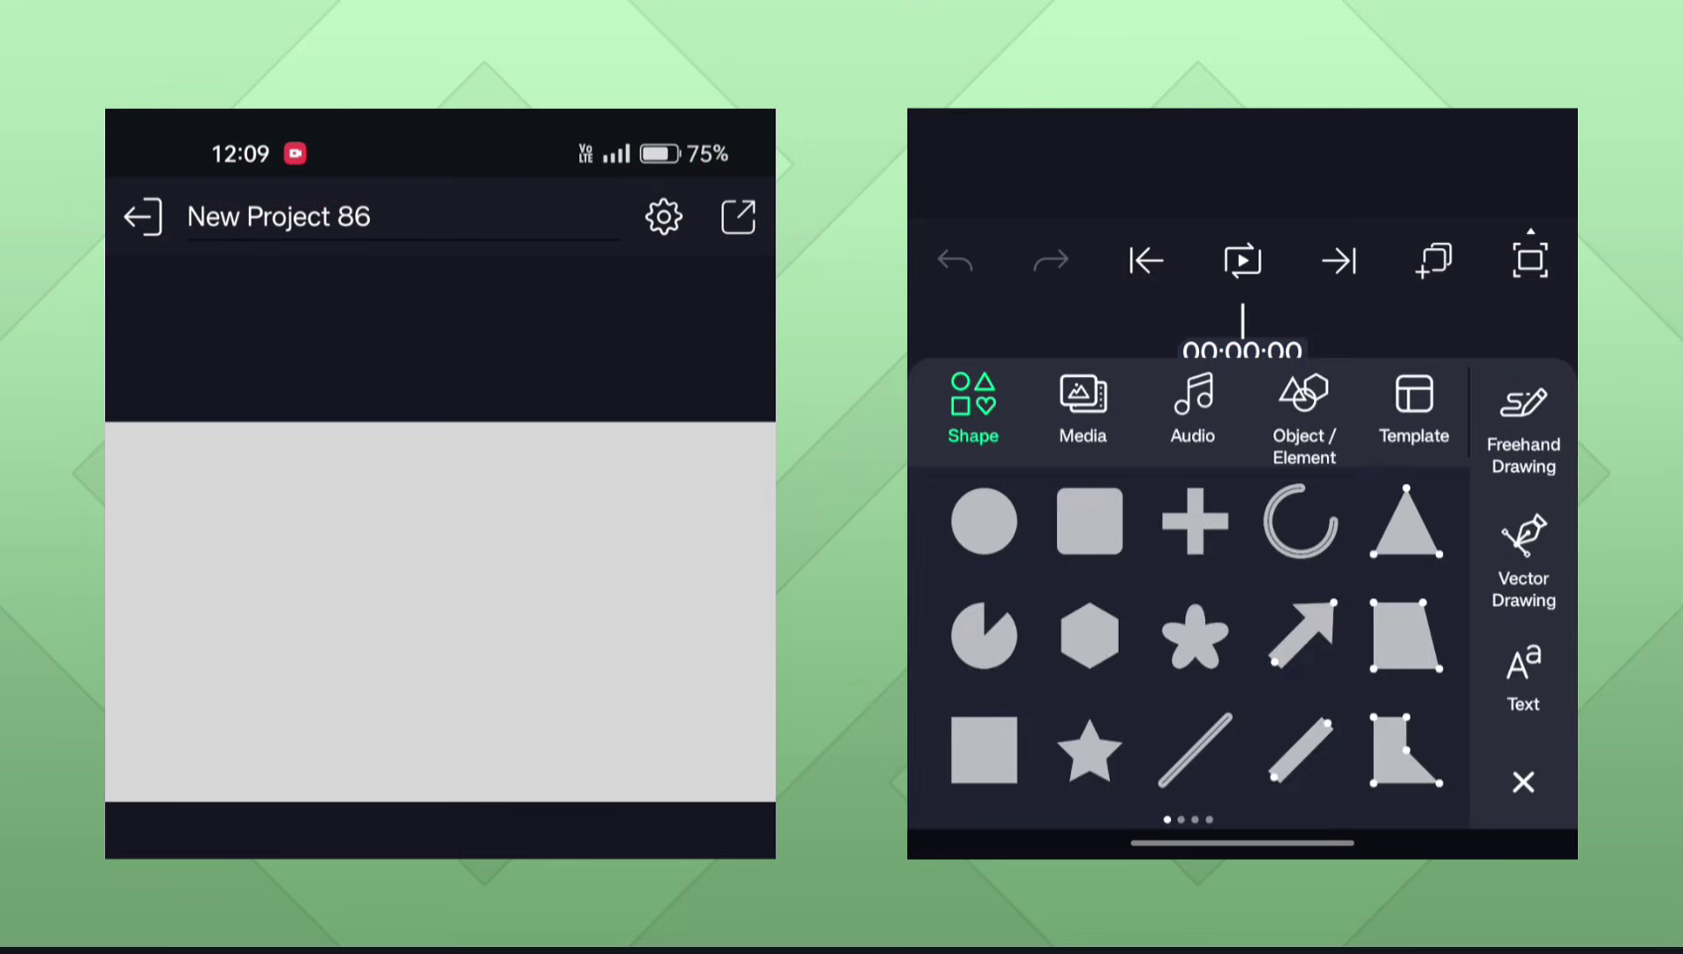
# Add a rounded rectangle and shape it into a wide, centred pill.
pyautogui.click(1089, 520)
pyautogui.moveTo(480, 609); pyautogui.dragTo(619, 638)
pyautogui.moveTo(440, 638); pyautogui.dragTo(440, 663)
pyautogui.moveTo(265, 559); pyautogui.dragTo(311, 560)
pyautogui.moveTo(616, 611); pyautogui.dragTo(644, 661)
# Extend the Rounded Rectangle 1 clip to about six and a half seconds.
pyautogui.moveTo(1459, 371); pyautogui.dragTo(1148, 371)
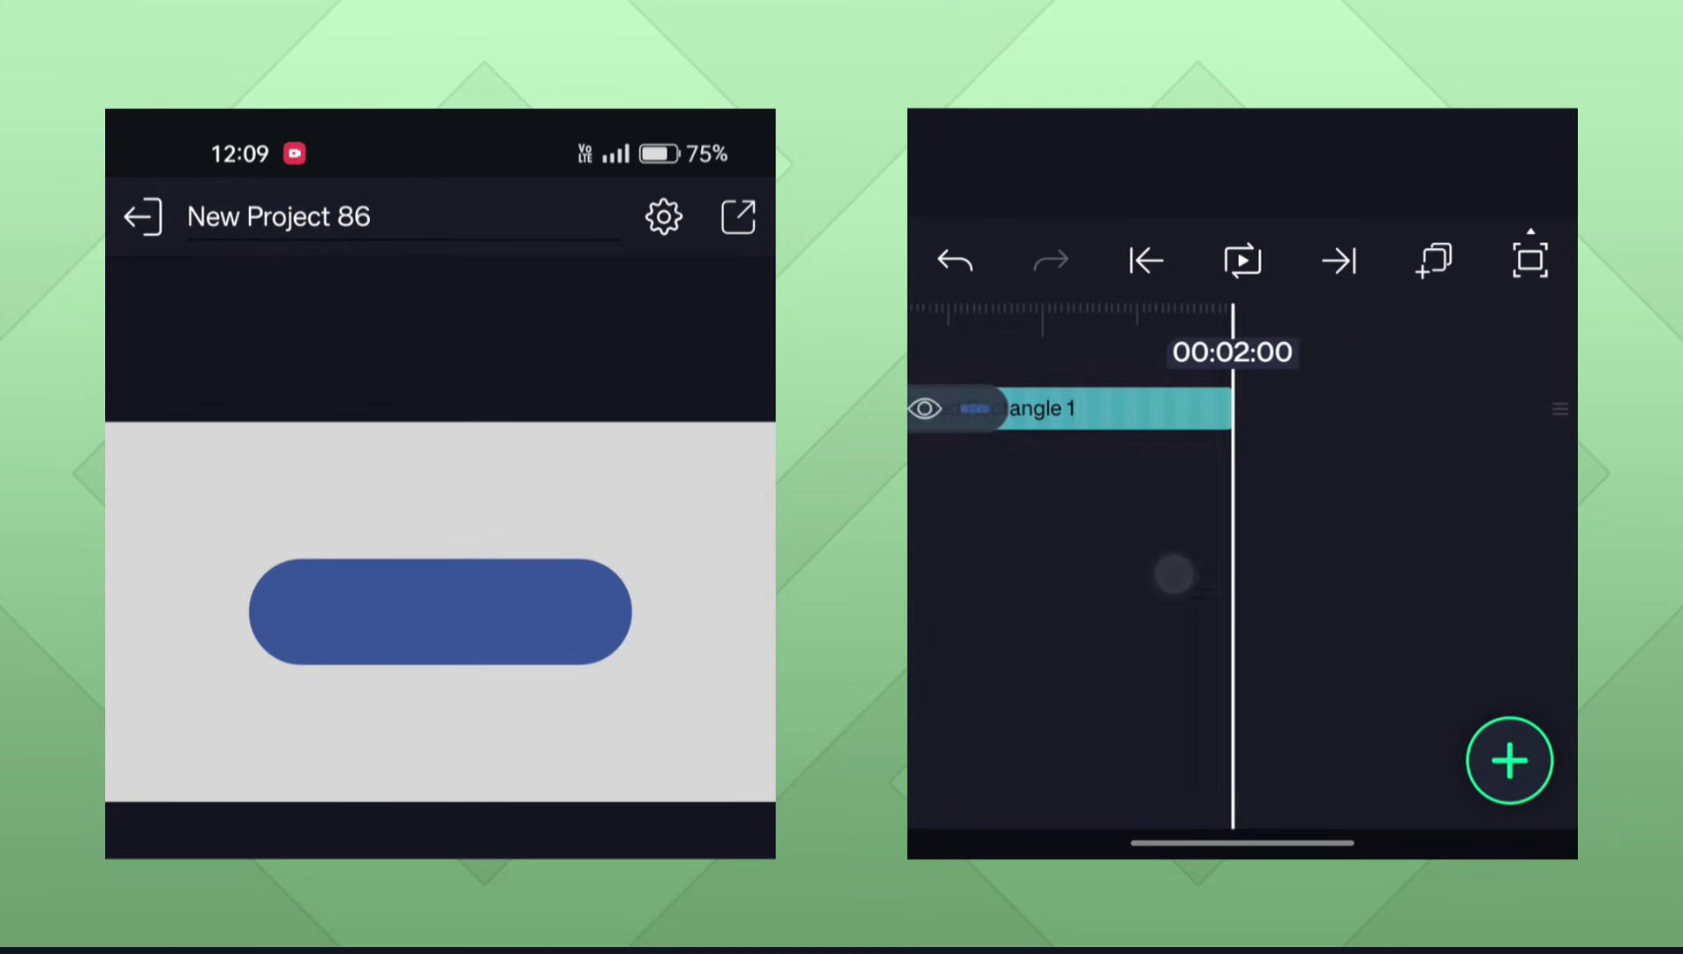
pyautogui.click(1087, 406)
pyautogui.moveTo(1269, 408); pyautogui.dragTo(1573, 408)
pyautogui.moveTo(1270, 408); pyautogui.dragTo(1546, 408)
pyautogui.moveTo(1269, 408); pyautogui.dragTo(1501, 420)
pyautogui.moveTo(1261, 408); pyautogui.dragTo(1147, 651)
pyautogui.click(1311, 420)
pyautogui.click(1146, 261)
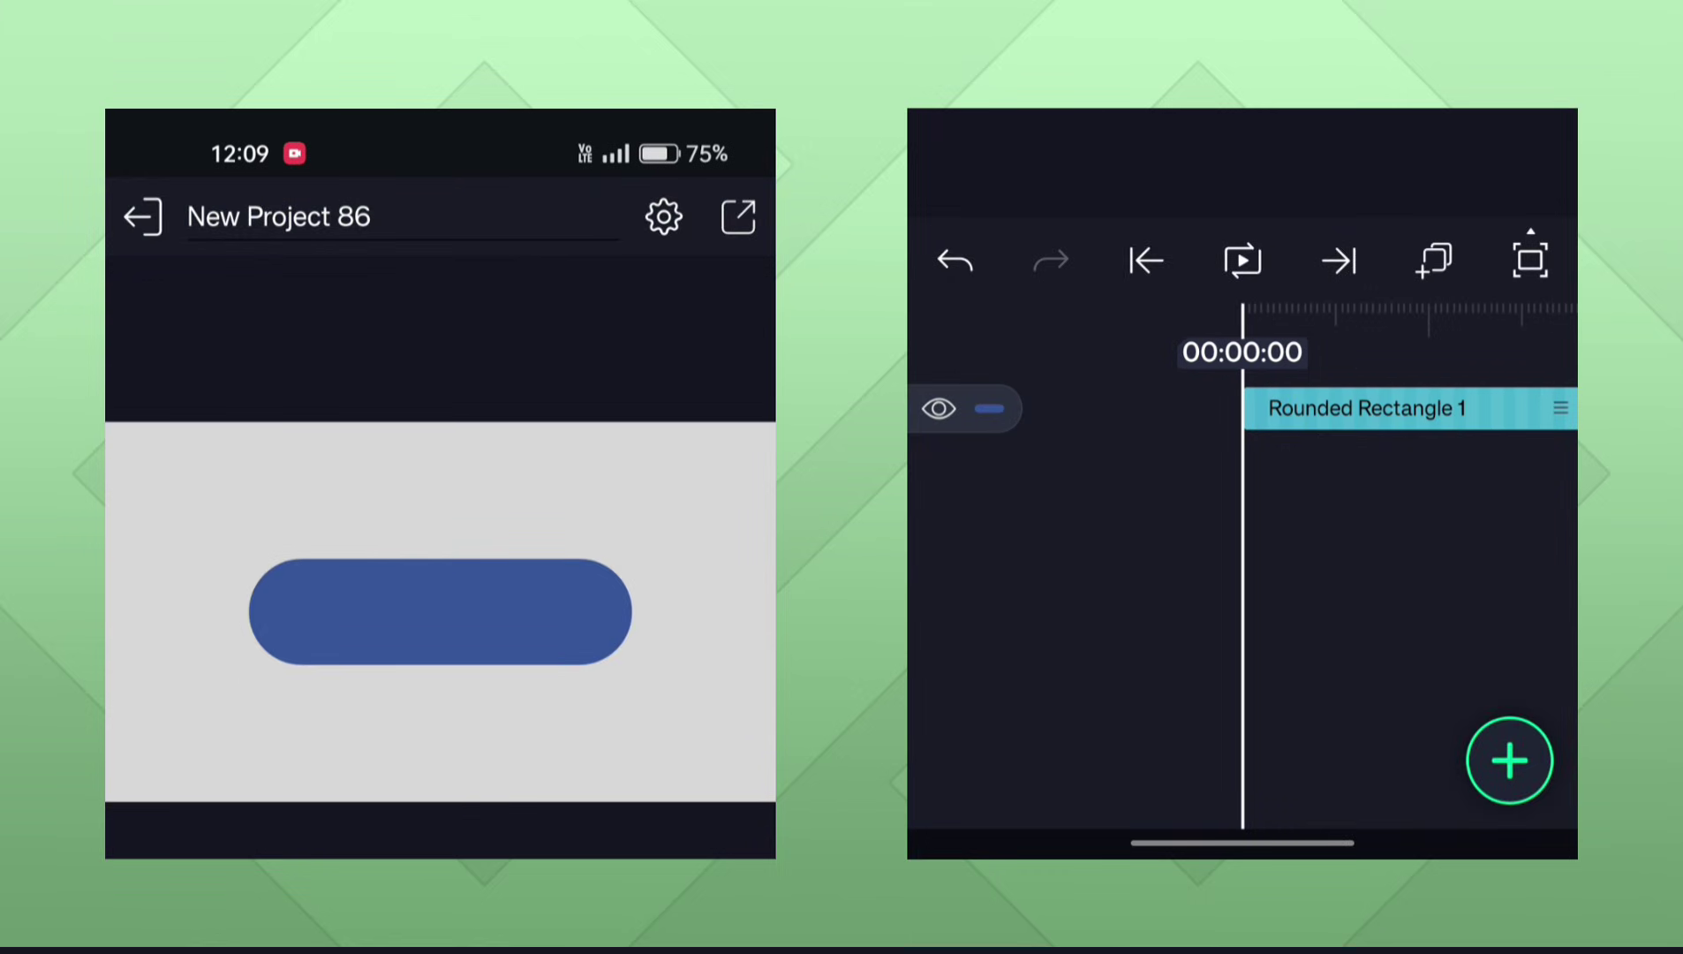
# Switch the pill's fill to a gradient running vertically across the shape.
pyautogui.click(1362, 407)
pyautogui.click(1042, 623)
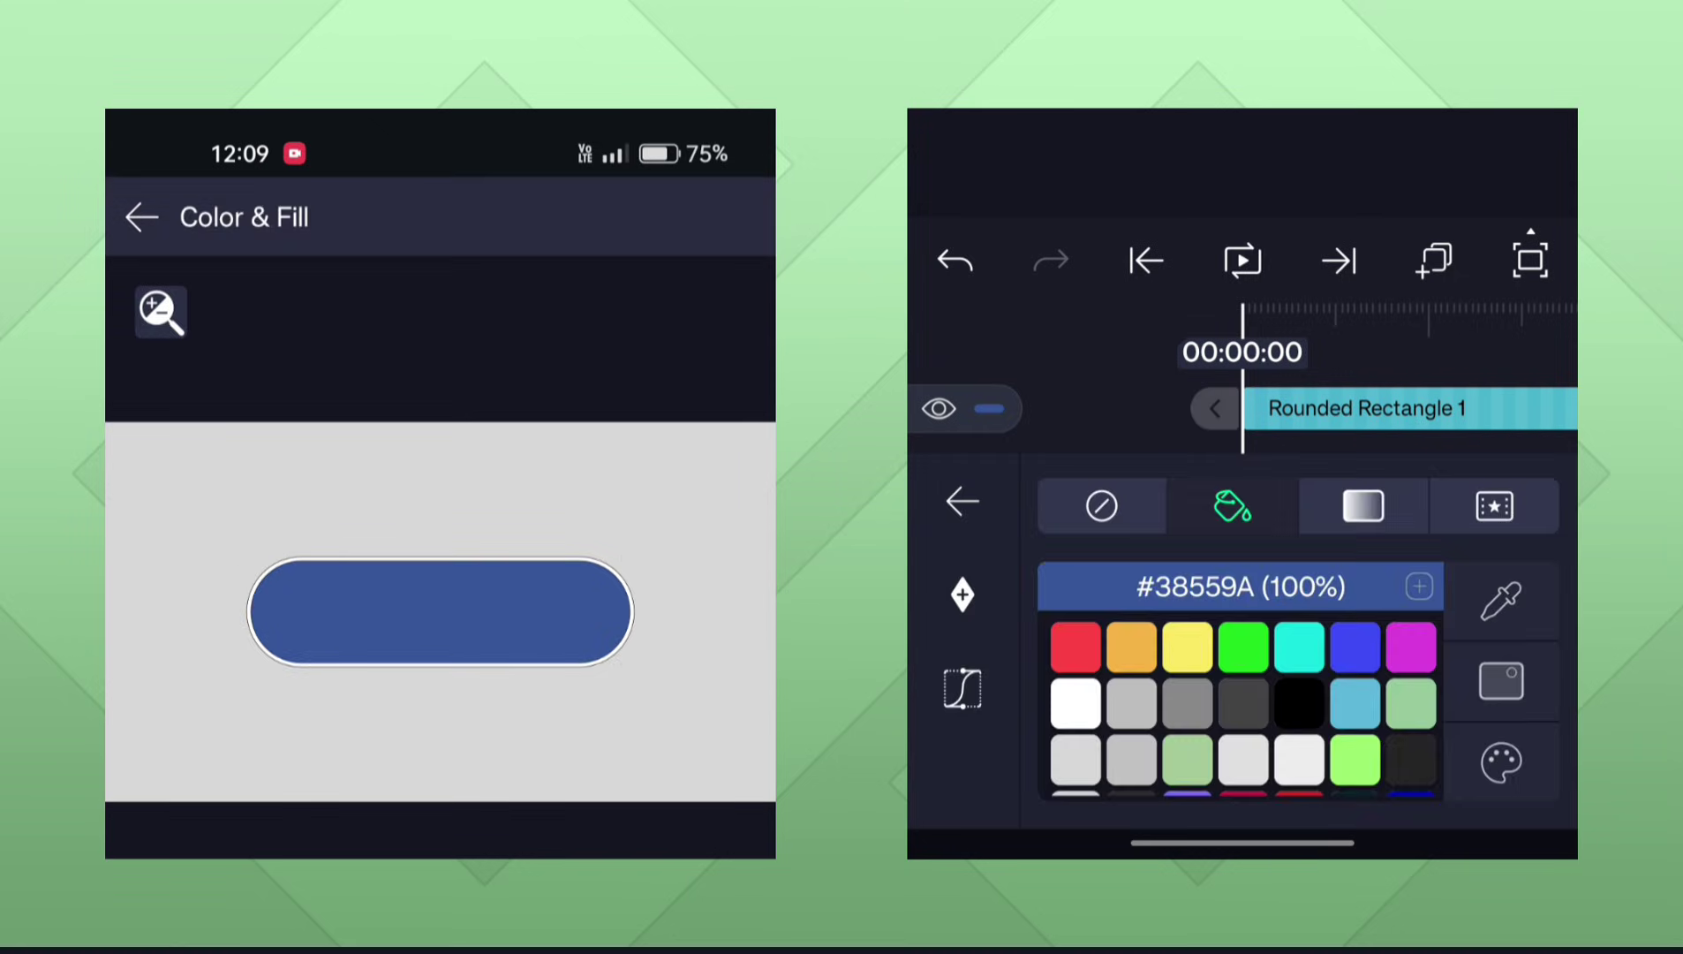
pyautogui.click(1363, 506)
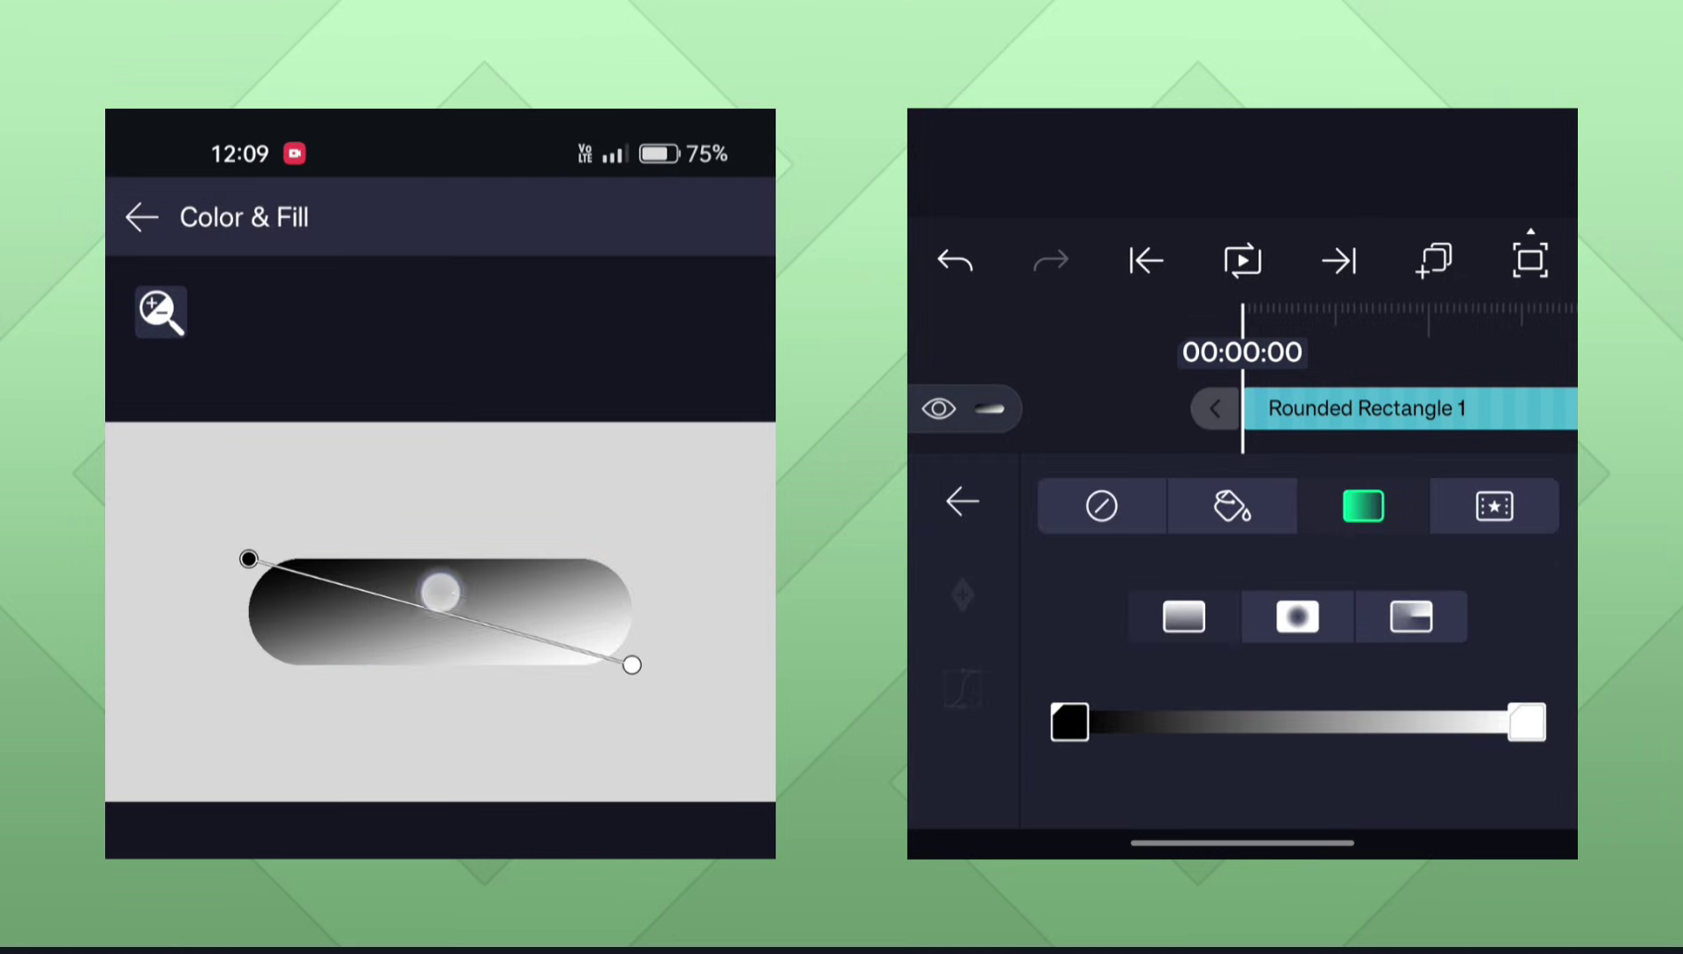
pyautogui.moveTo(512, 570)
pyautogui.mouseDown()
pyautogui.moveTo(447, 726)
pyautogui.moveTo(401, 677)
pyautogui.mouseUp()
pyautogui.click(1328, 606)
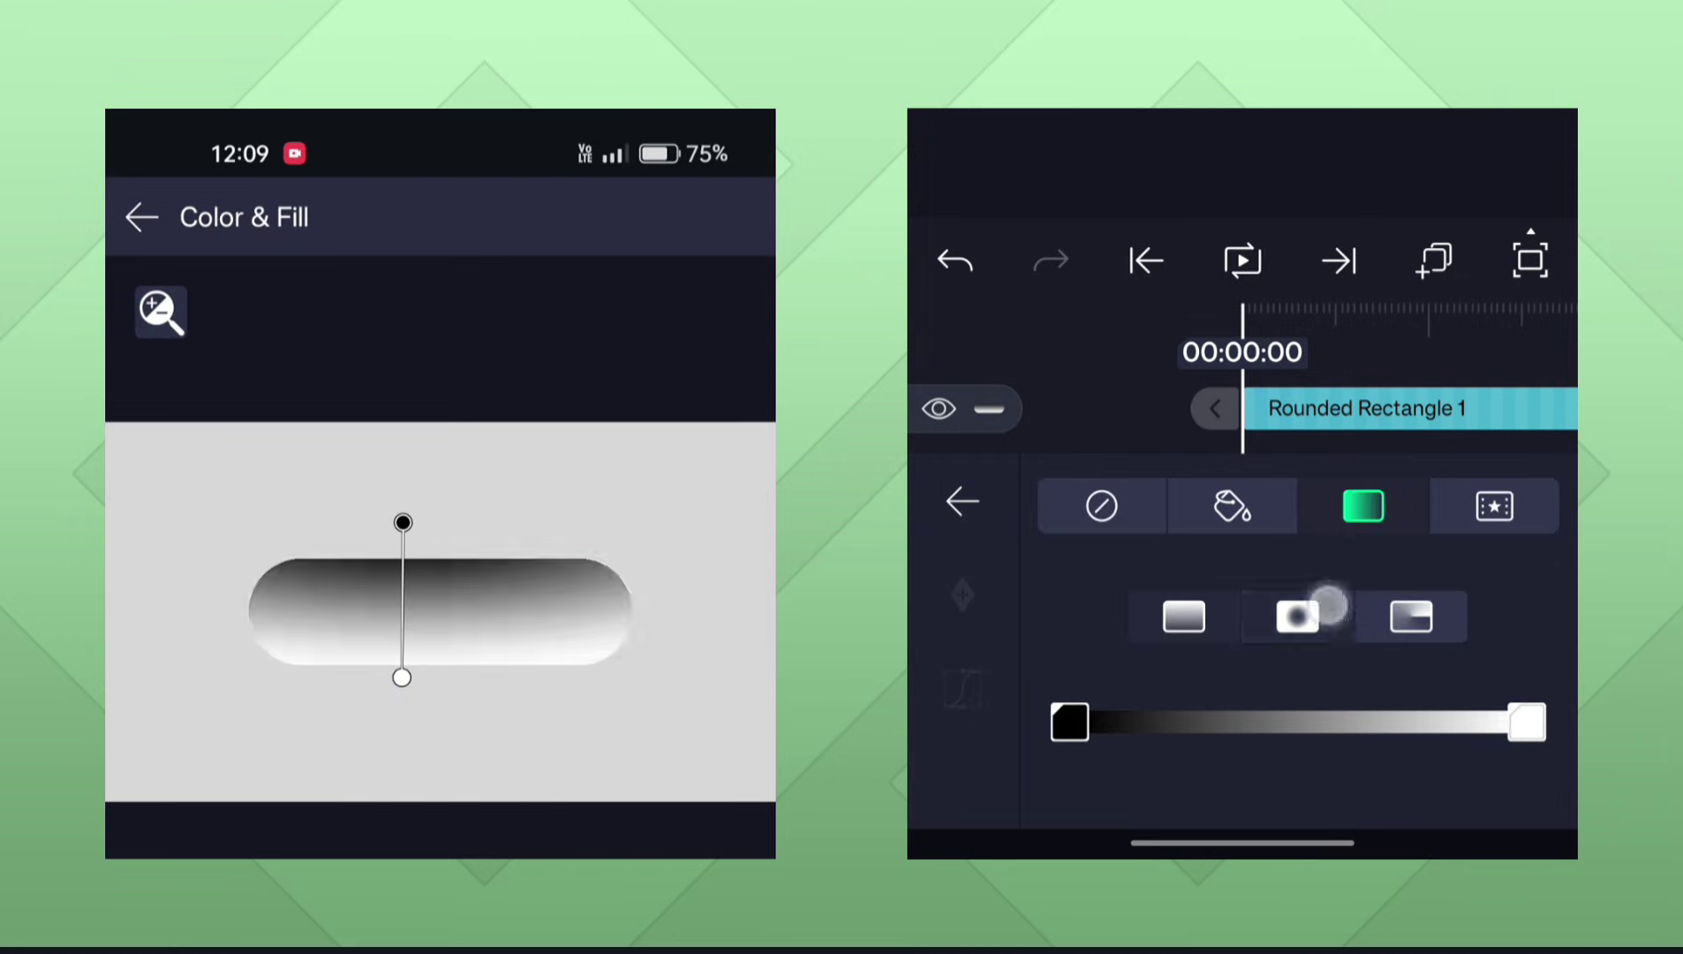
pyautogui.moveTo(658, 583); pyautogui.dragTo(667, 709)
pyautogui.moveTo(461, 470); pyautogui.dragTo(511, 341)
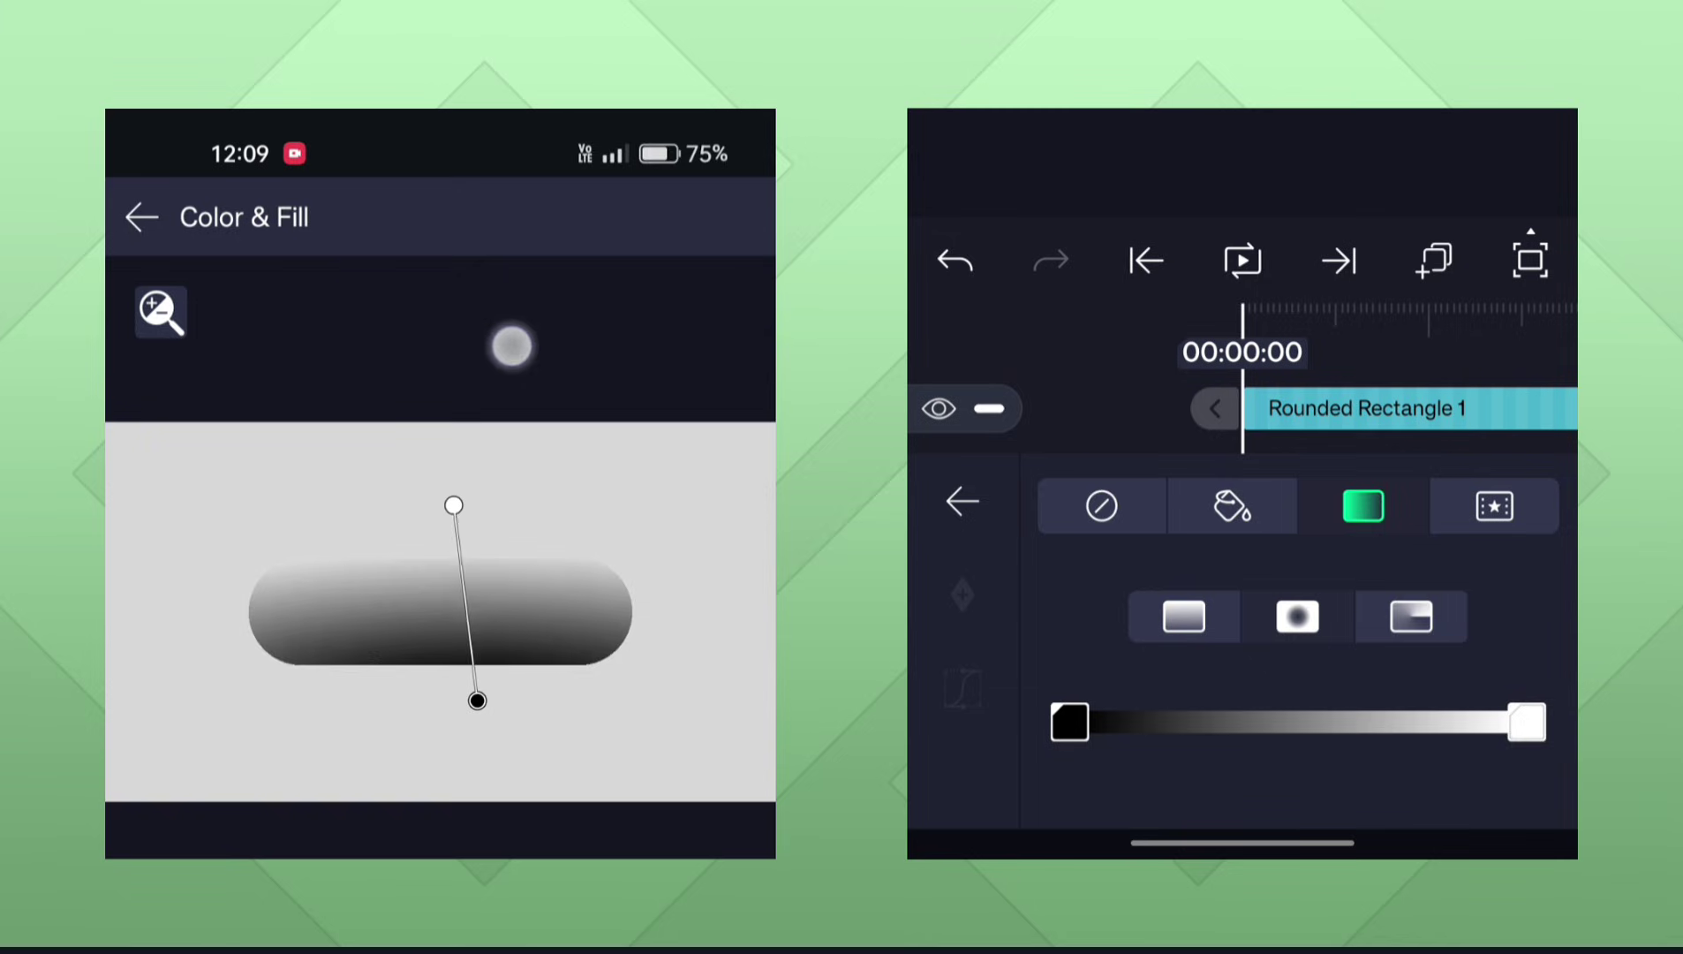
pyautogui.moveTo(609, 699)
pyautogui.mouseDown()
pyautogui.moveTo(541, 672)
pyautogui.moveTo(577, 681)
pyautogui.mouseUp()
pyautogui.moveTo(610, 480); pyautogui.dragTo(597, 559)
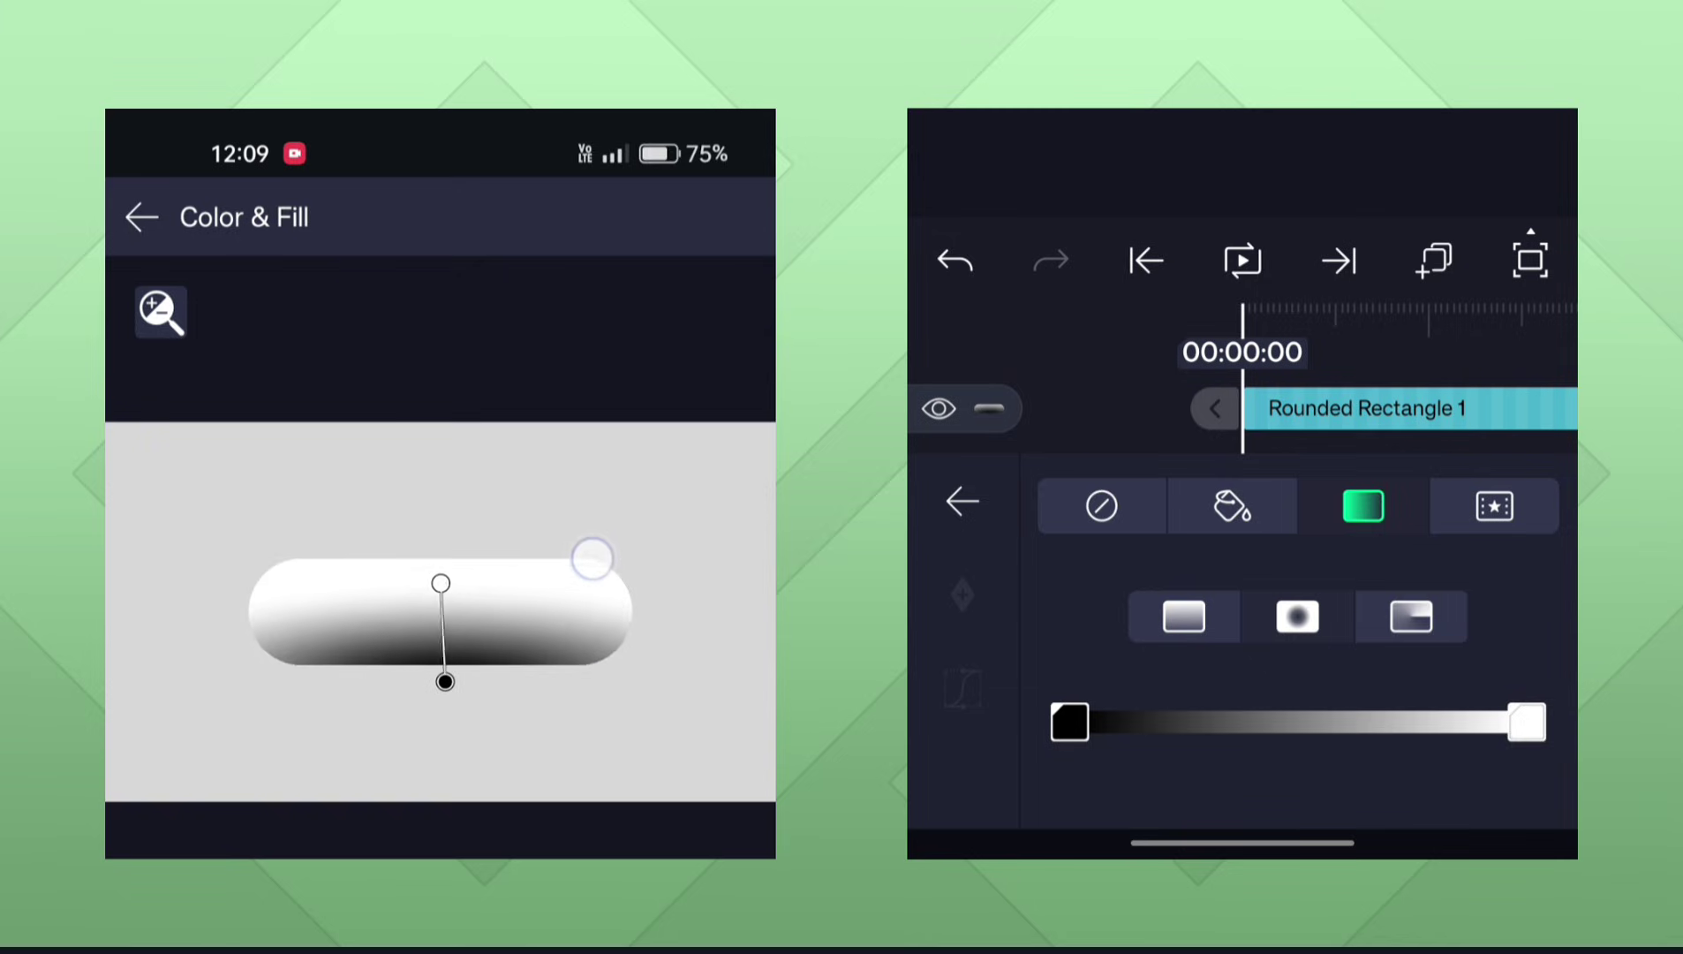
pyautogui.moveTo(567, 686); pyautogui.dragTo(557, 683)
# Recolour the white gradient stop to a dark blue.
pyautogui.click(1526, 722)
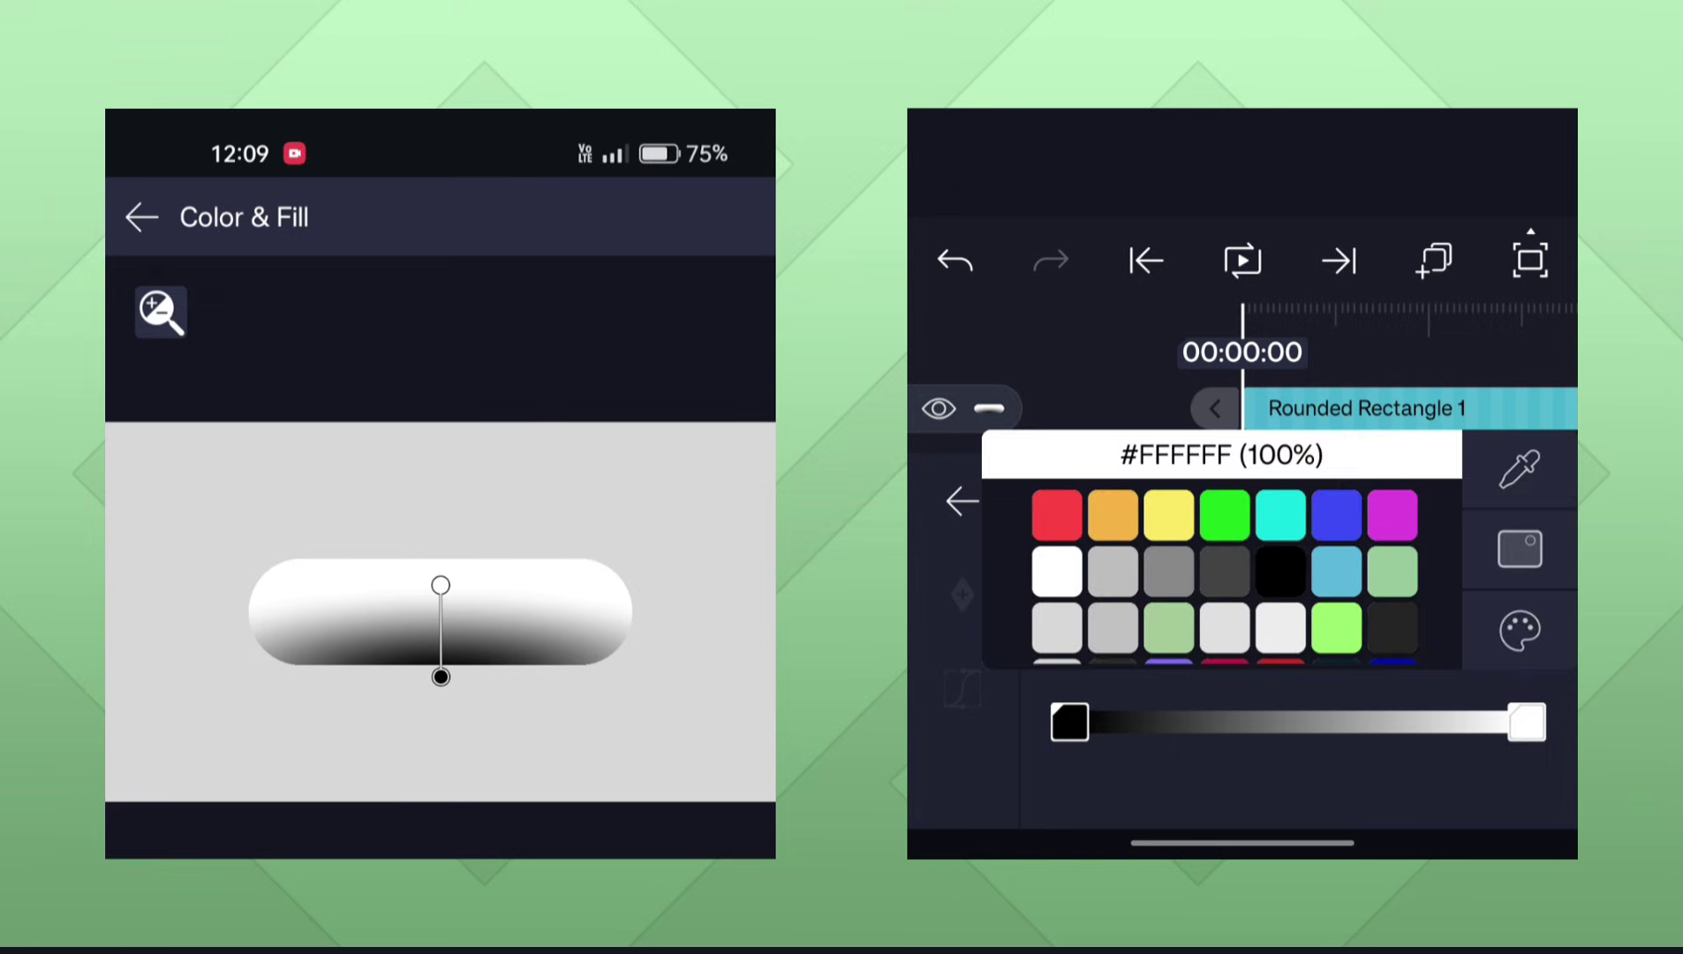
pyautogui.scroll(-2, 1224, 574)
pyautogui.scroll(-3, 1224, 574)
pyautogui.click(1337, 633)
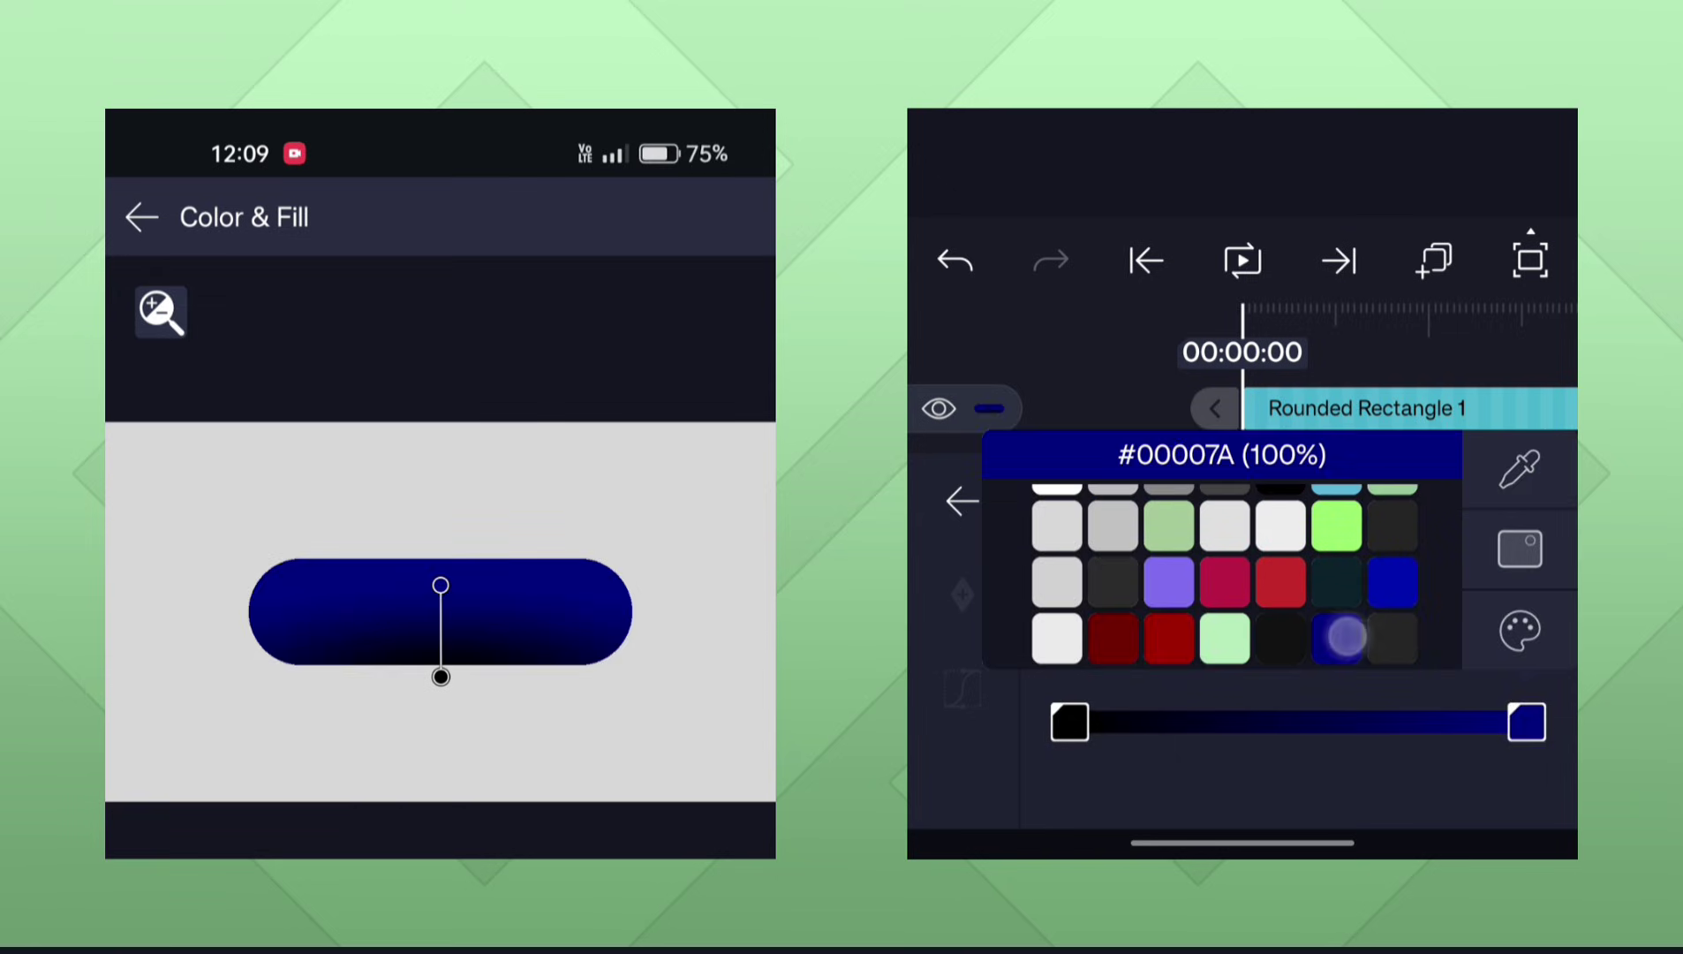
pyautogui.click(1520, 549)
pyautogui.moveTo(1197, 553); pyautogui.dragTo(1212, 535)
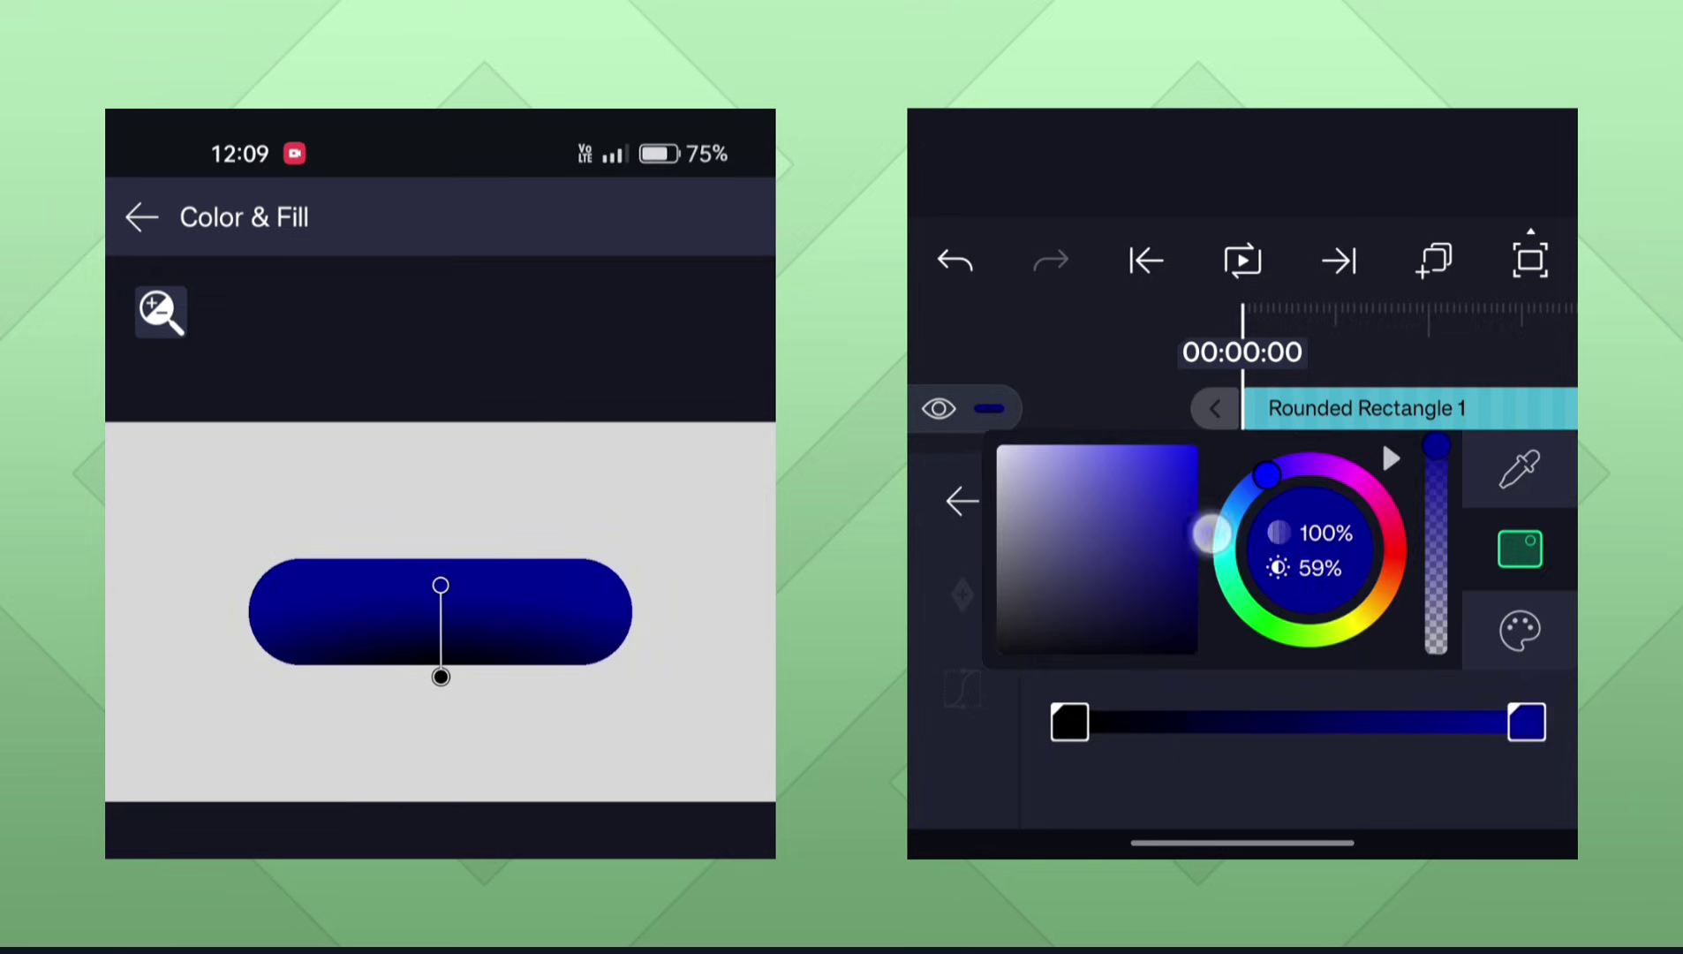
pyautogui.click(1095, 722)
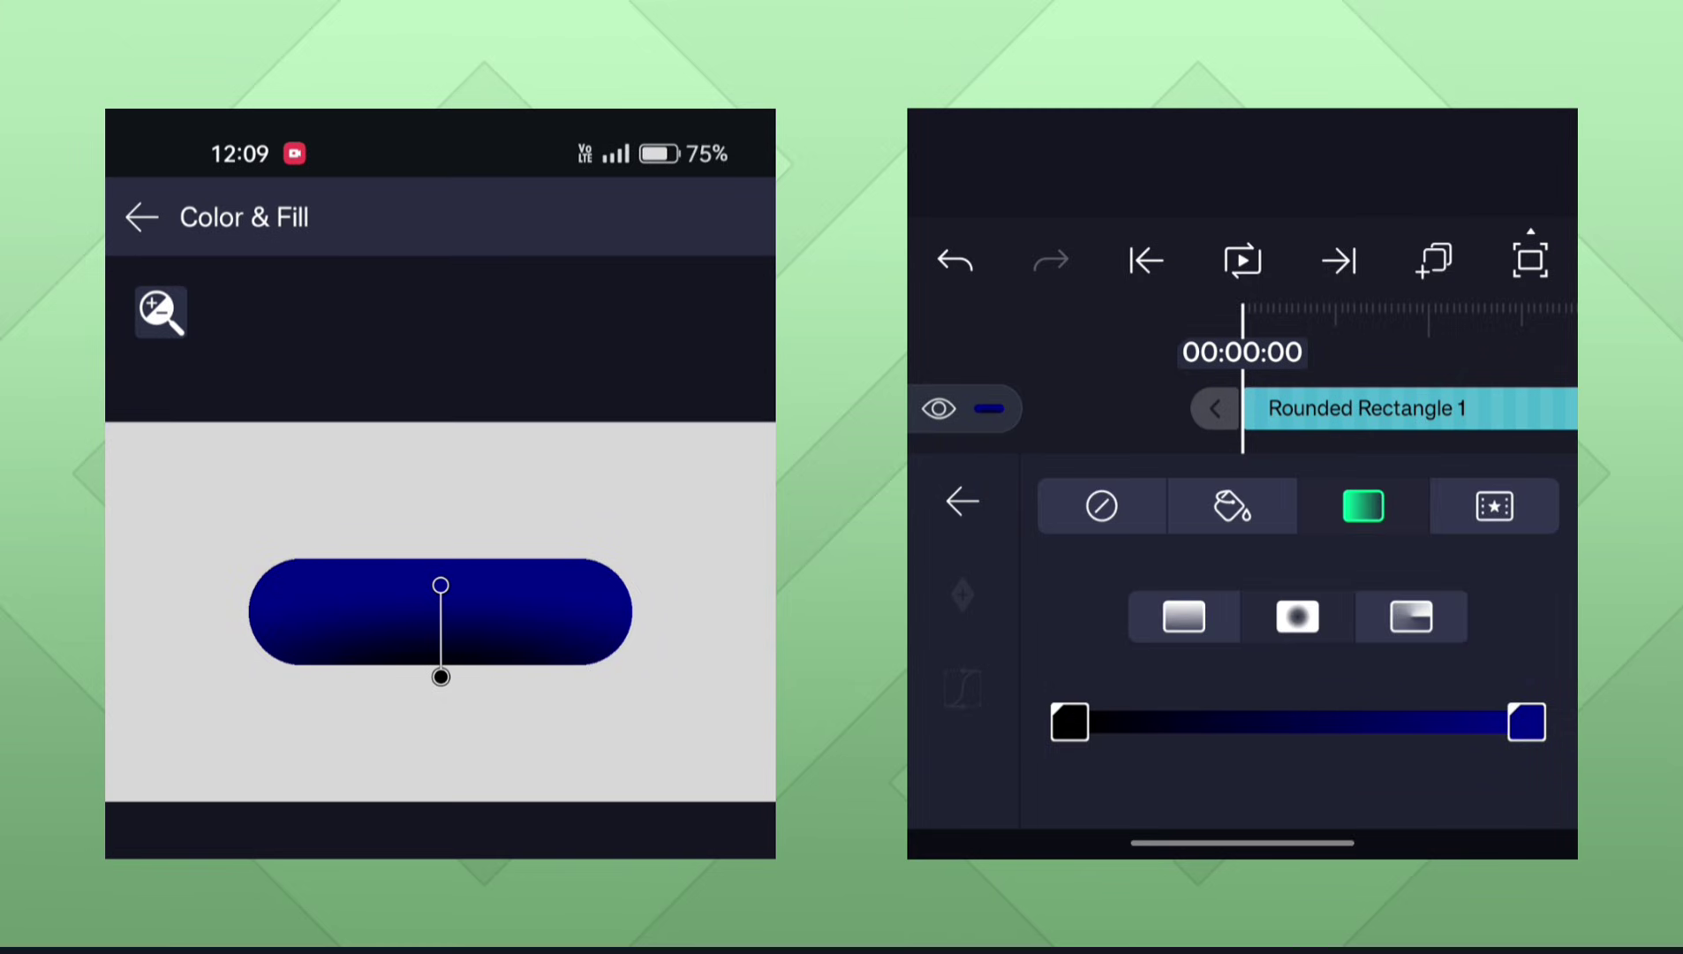
# Turn the black gradient stop into a slightly darkened blue.
pyautogui.click(1070, 722)
pyautogui.click(1527, 532)
pyautogui.moveTo(1265, 475)
pyautogui.mouseDown()
pyautogui.moveTo(1241, 416)
pyautogui.moveTo(1259, 380)
pyautogui.mouseUp()
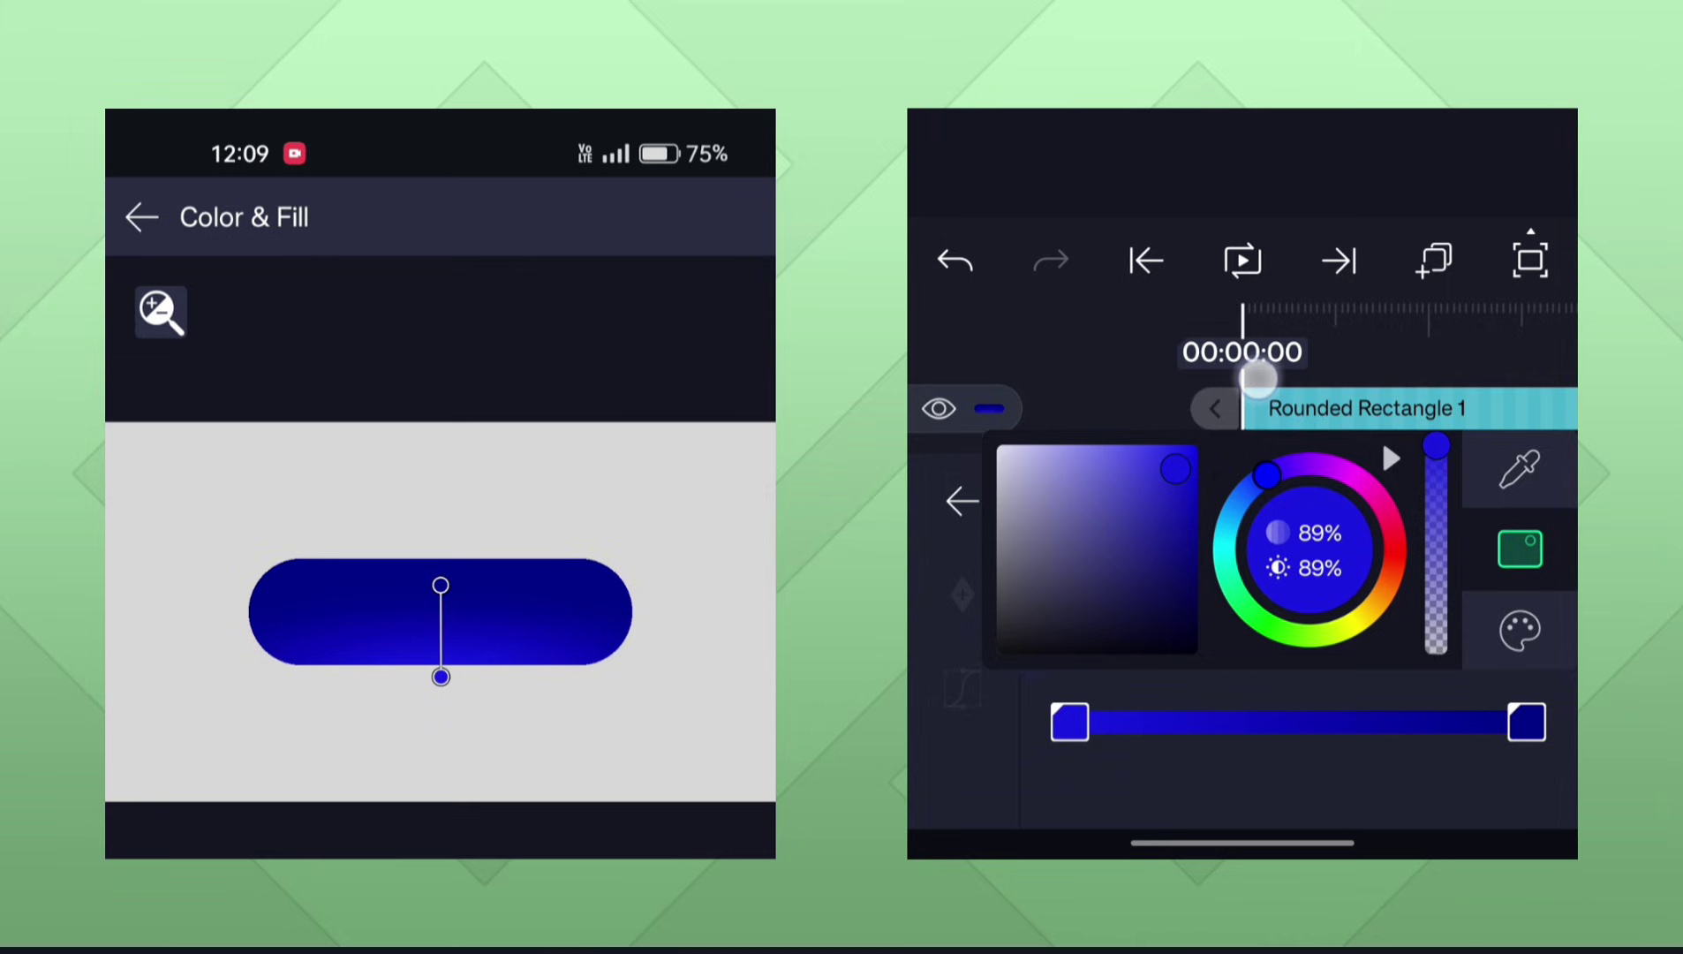
pyautogui.moveTo(1176, 468)
pyautogui.mouseDown()
pyautogui.moveTo(1175, 513)
pyautogui.moveTo(1187, 504)
pyautogui.moveTo(1144, 510)
pyautogui.moveTo(1173, 559)
pyautogui.mouseUp()
pyautogui.click(1527, 721)
pyautogui.click(1528, 529)
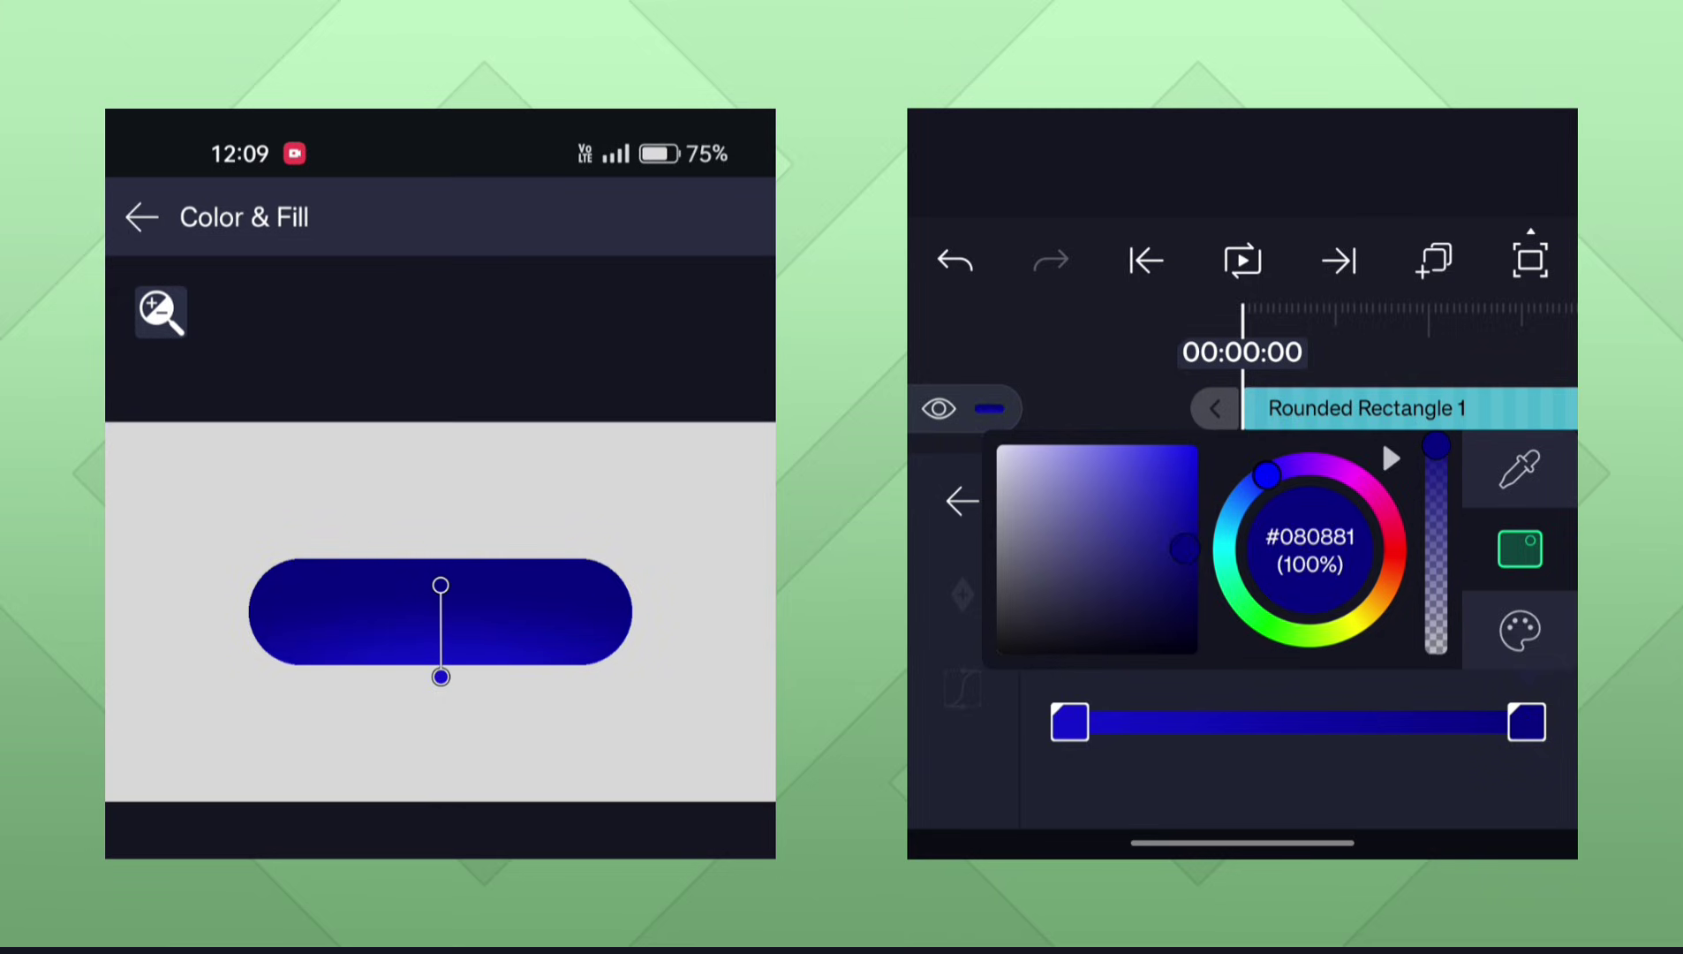
# Lighten the first stop to light purple and stretch the gradient ends past the pill's top and bottom.
pyautogui.click(1070, 721)
pyautogui.click(1520, 549)
pyautogui.moveTo(1174, 501)
pyautogui.mouseDown()
pyautogui.moveTo(1120, 519)
pyautogui.moveTo(1089, 488)
pyautogui.mouseUp()
pyautogui.moveTo(592, 706); pyautogui.dragTo(571, 759)
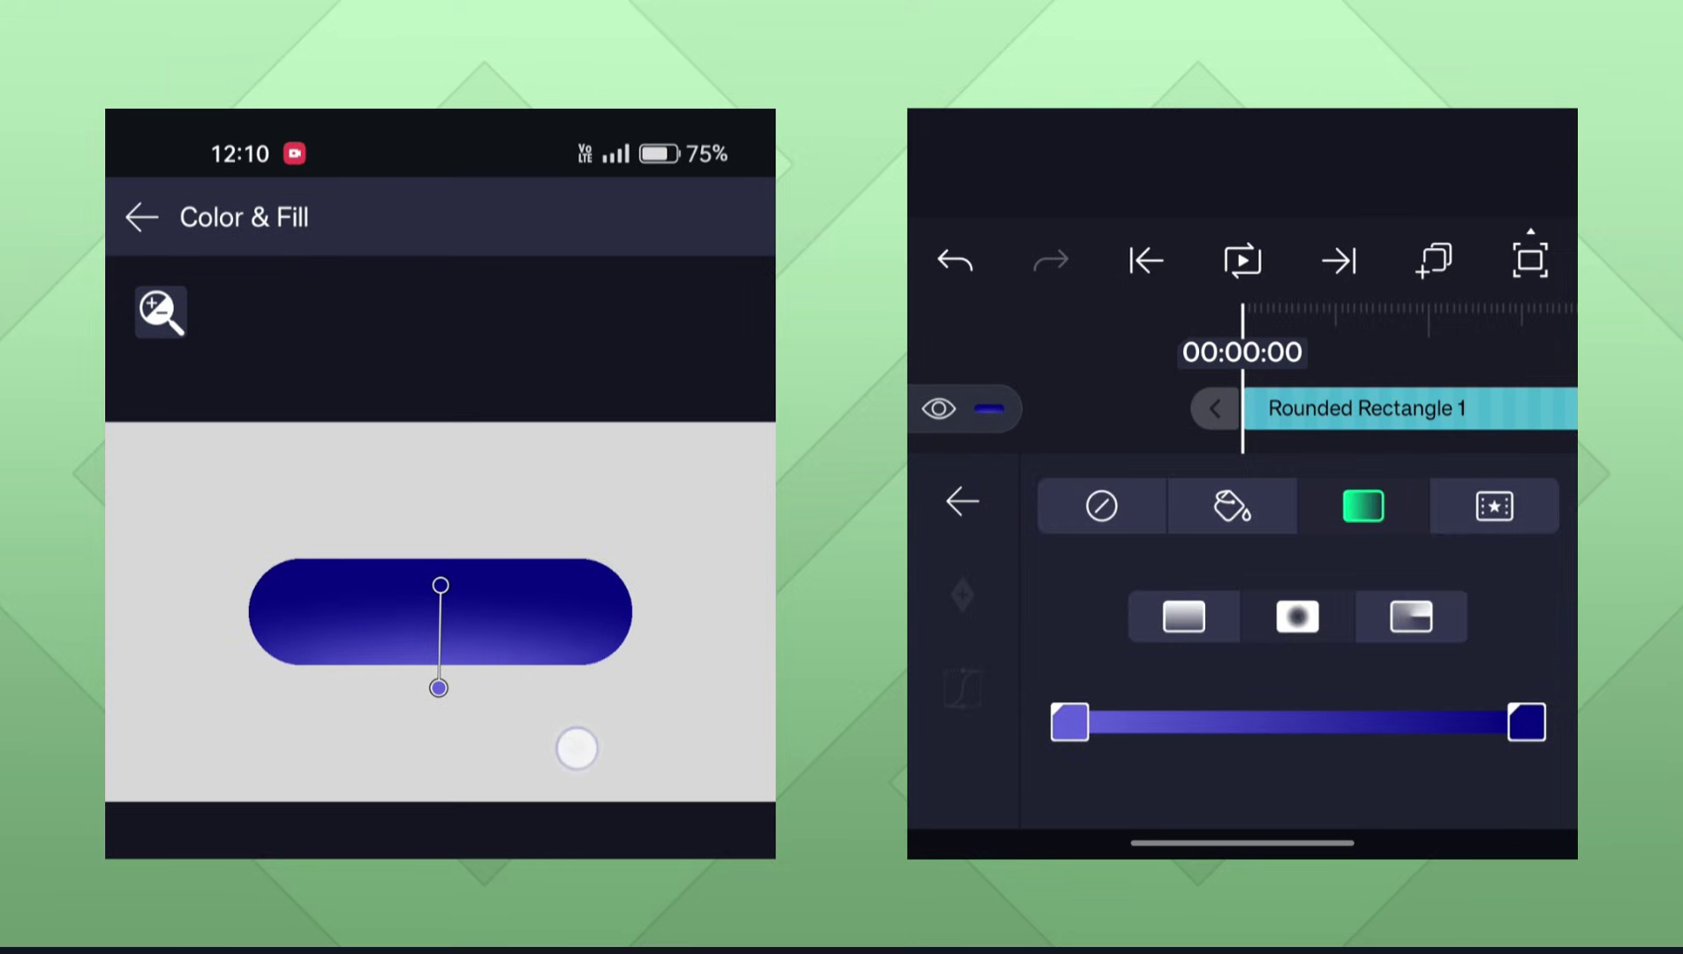
pyautogui.moveTo(621, 564); pyautogui.dragTo(613, 547)
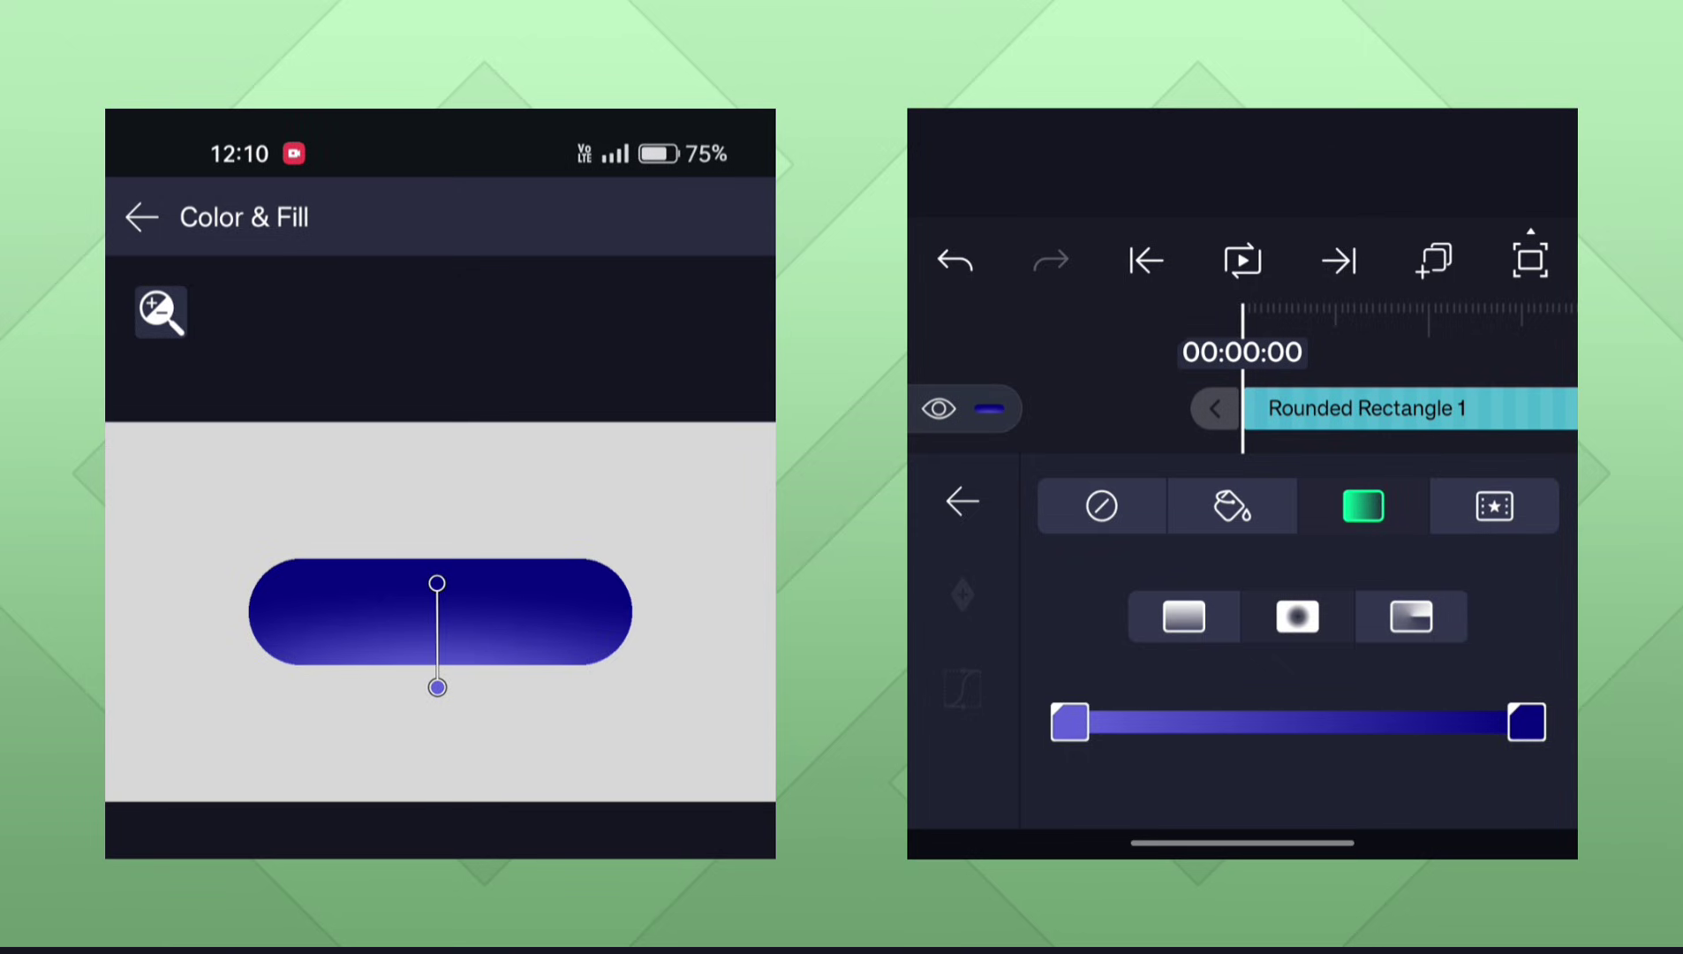
pyautogui.click(1486, 334)
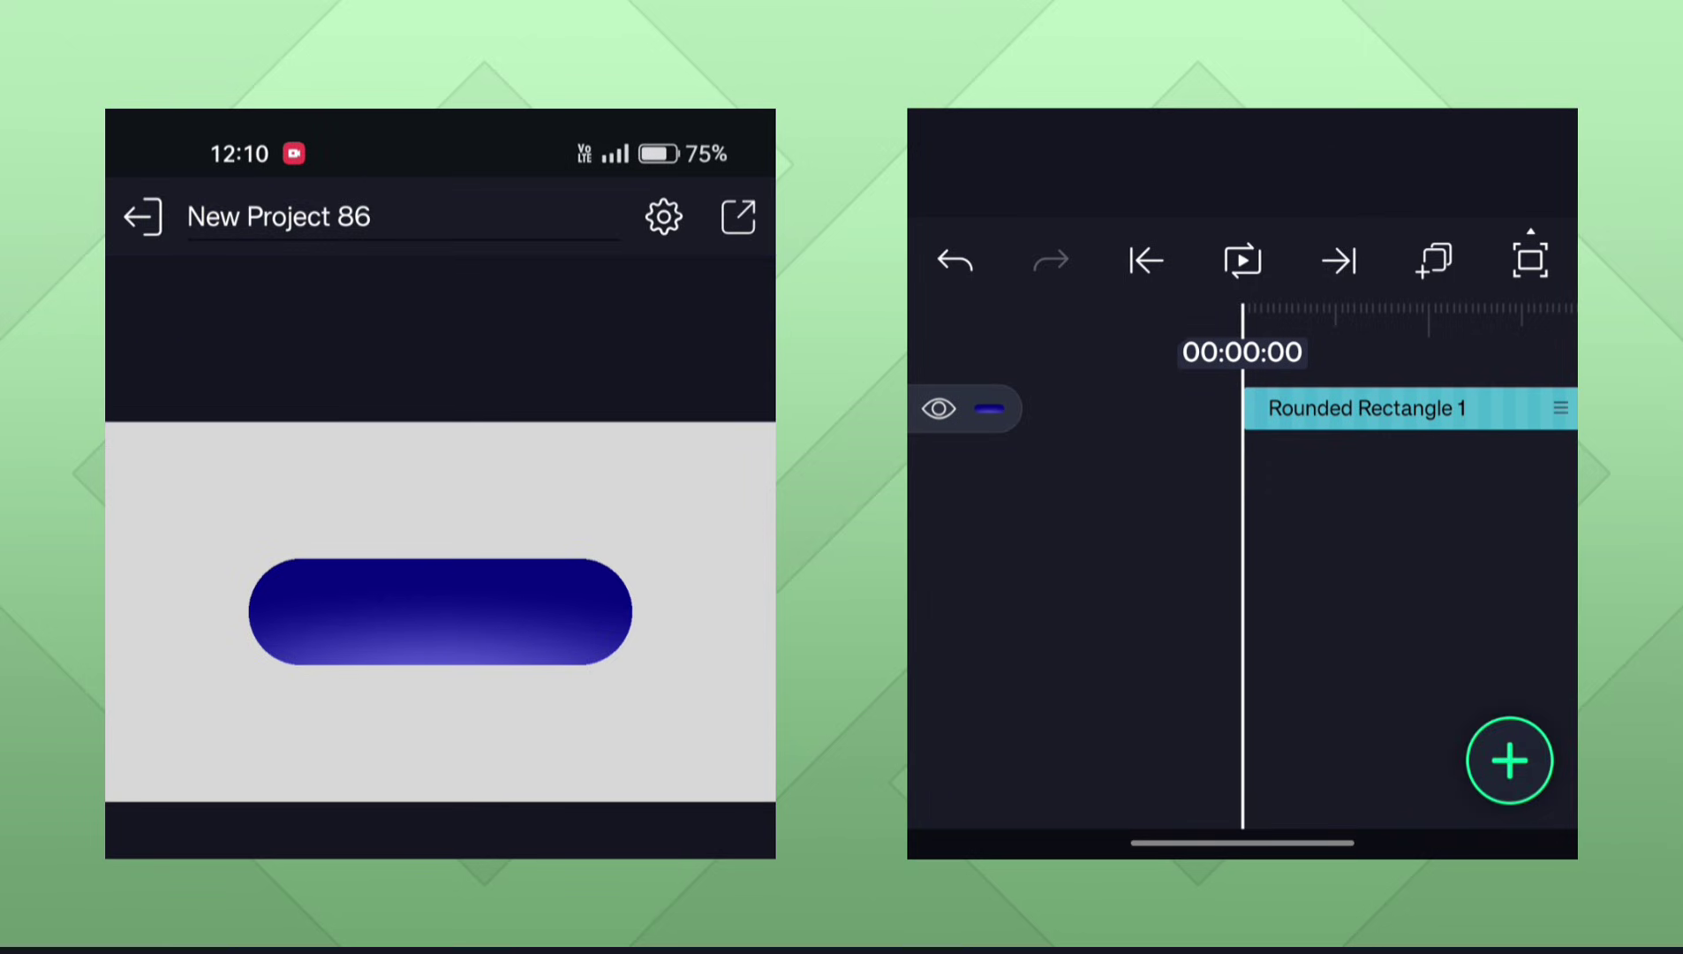
# Search the effect library for 'inner' and apply Inner Glow with standard settings.
pyautogui.click(440, 611)
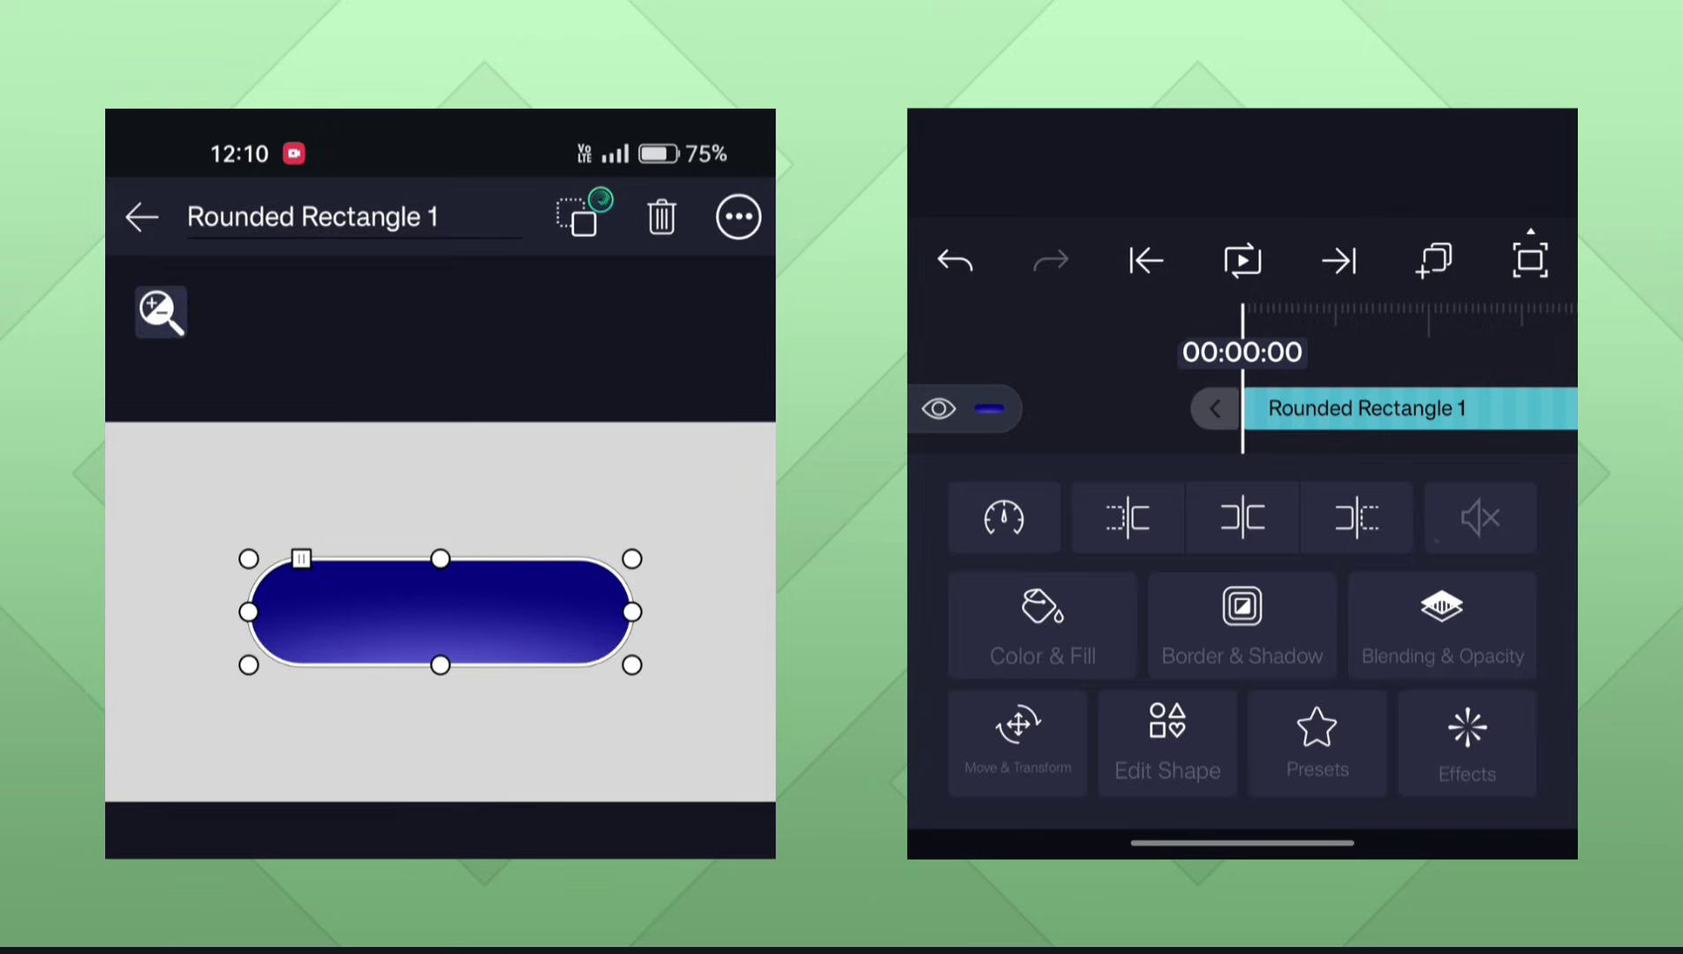
pyautogui.click(1468, 742)
pyautogui.click(1364, 500)
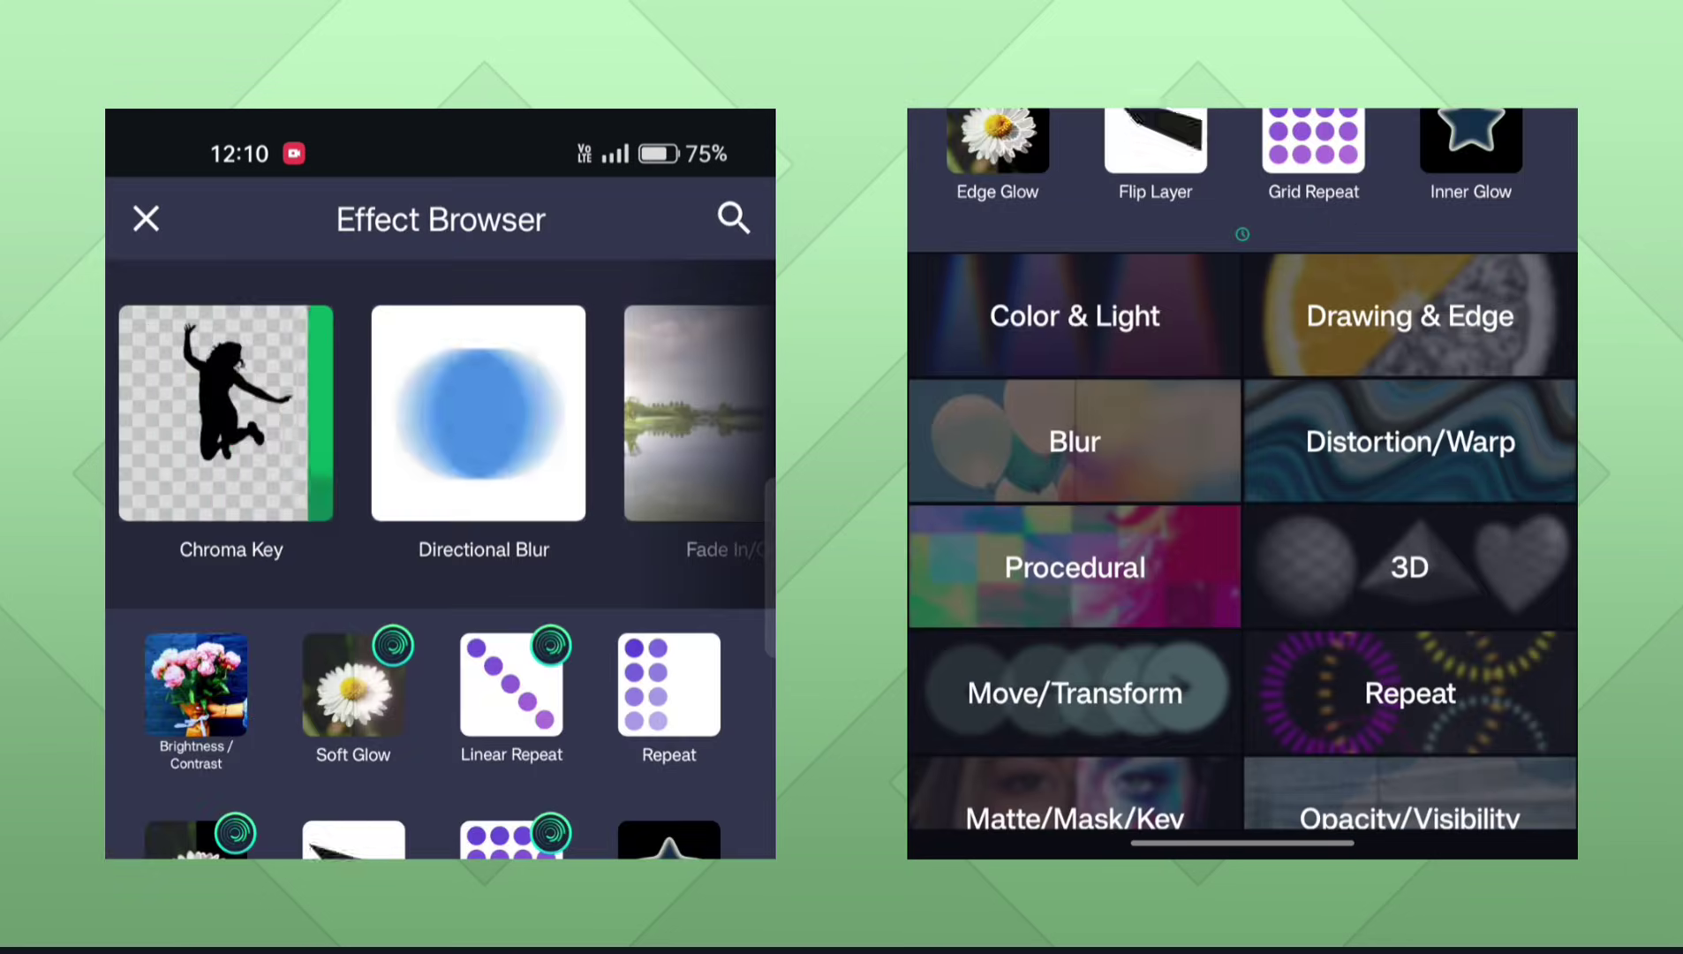
pyautogui.click(733, 217)
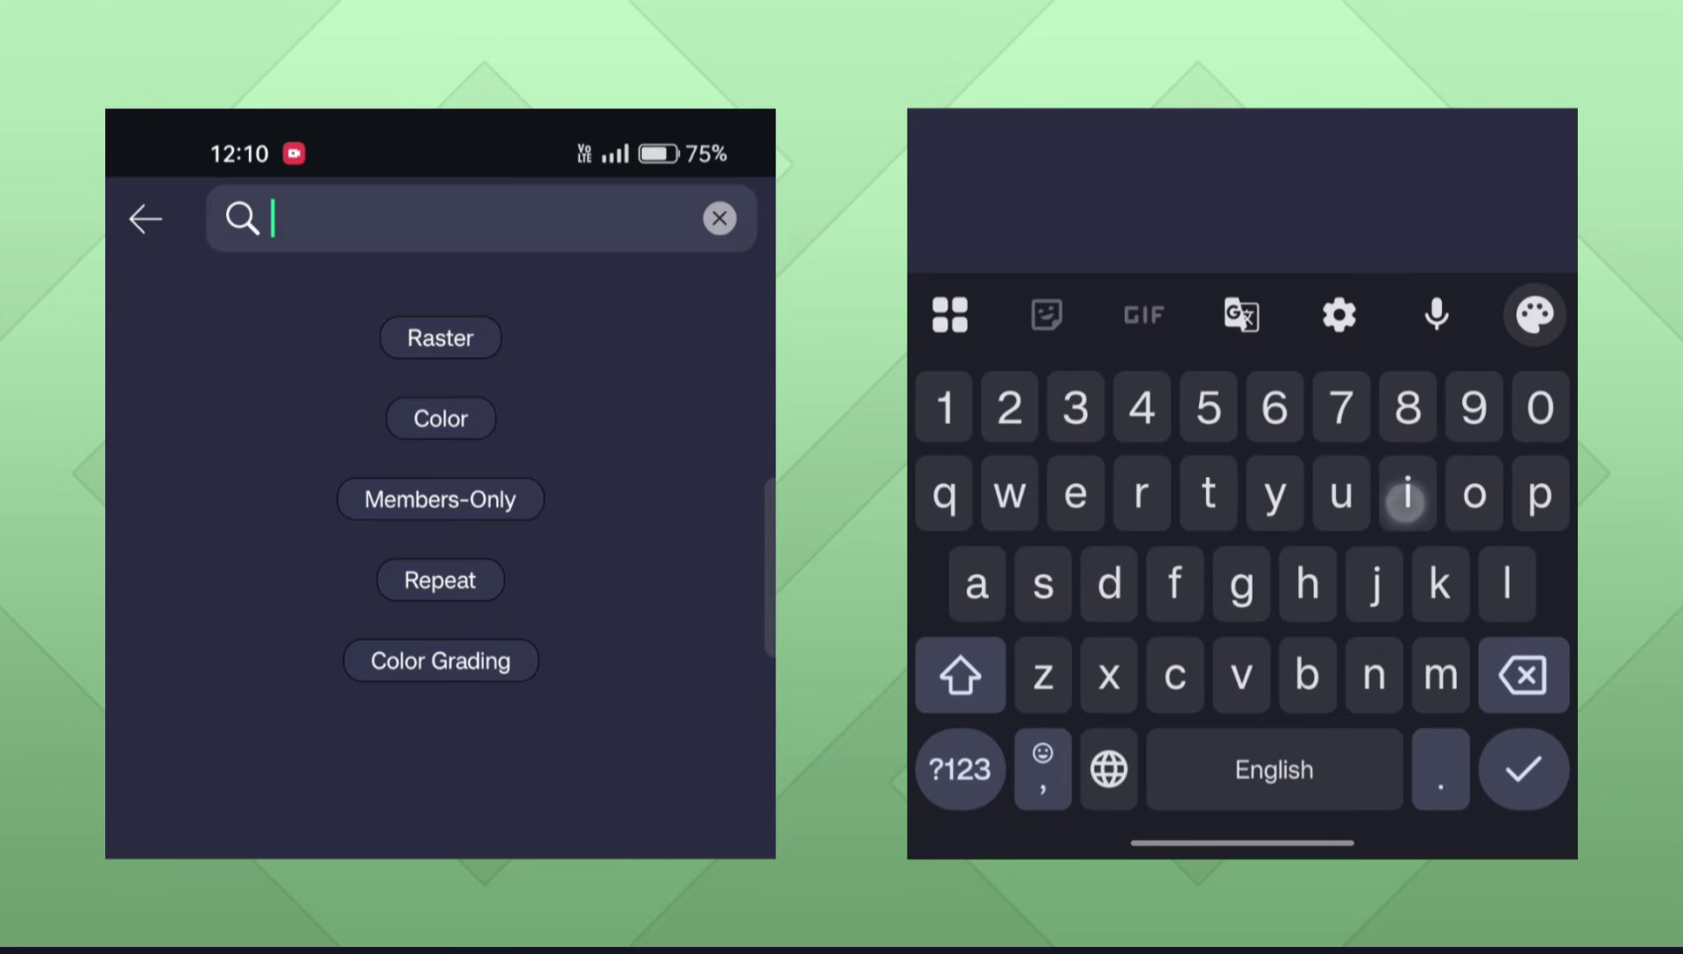
pyautogui.write('inner blur')
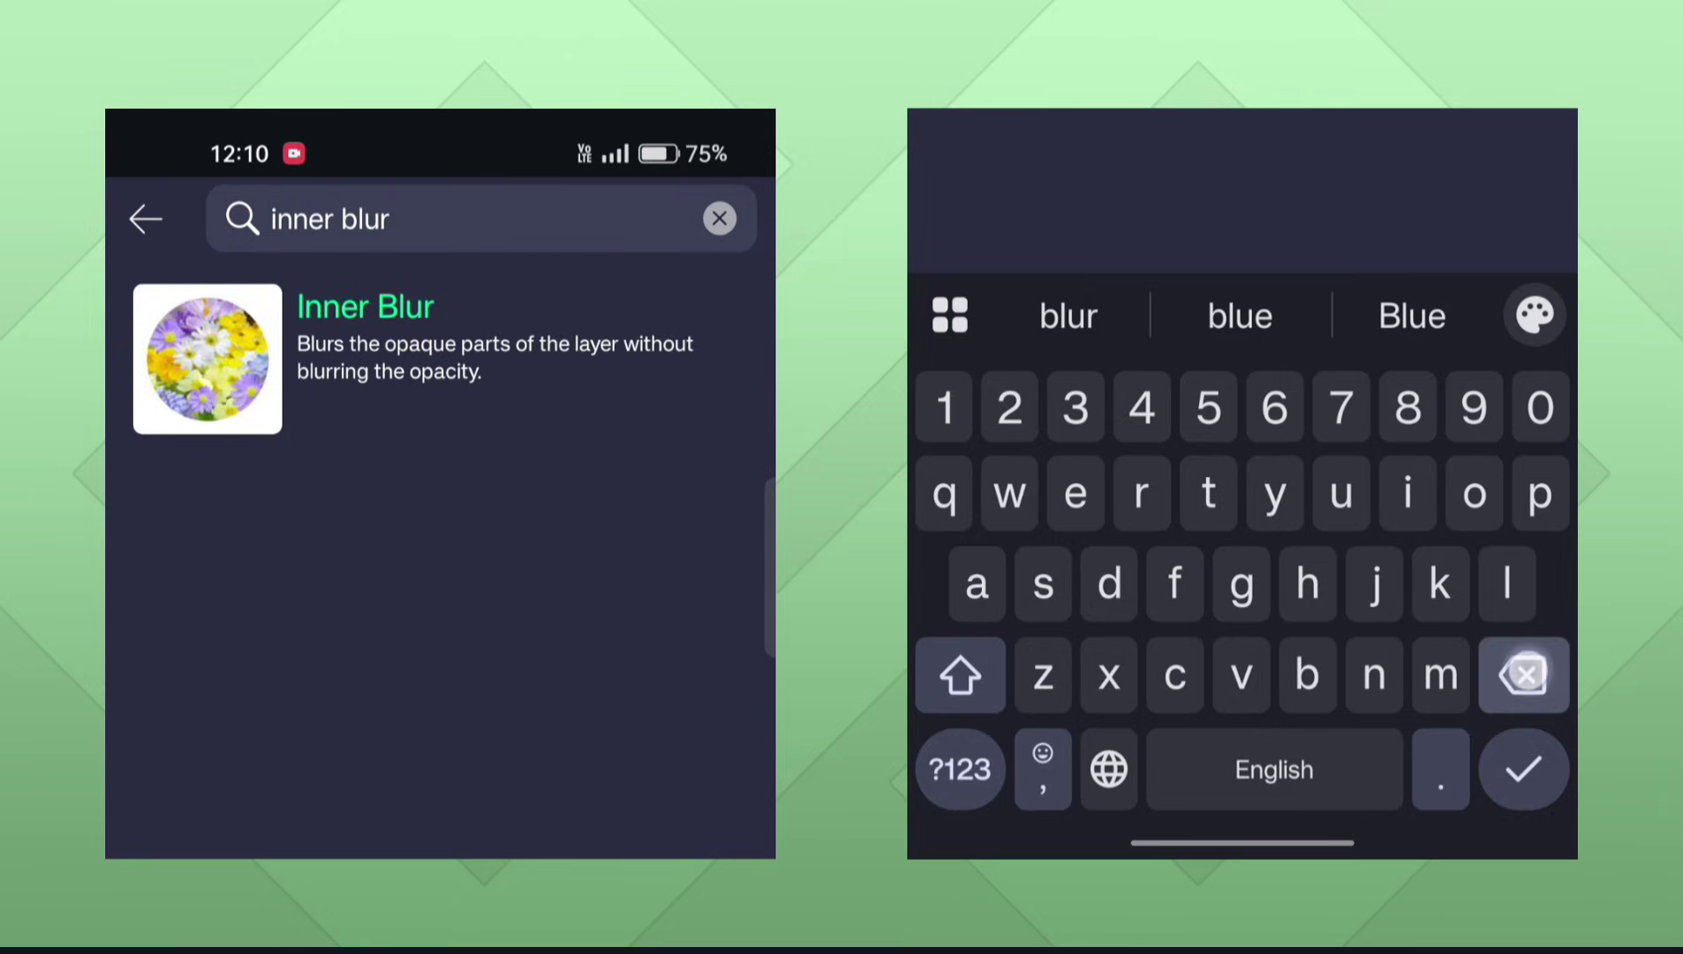
pyautogui.press('BackSpace')
pyautogui.press('BackSpace')
pyautogui.press('BackSpace')
pyautogui.press('BackSpace')
pyautogui.press('BackSpace')
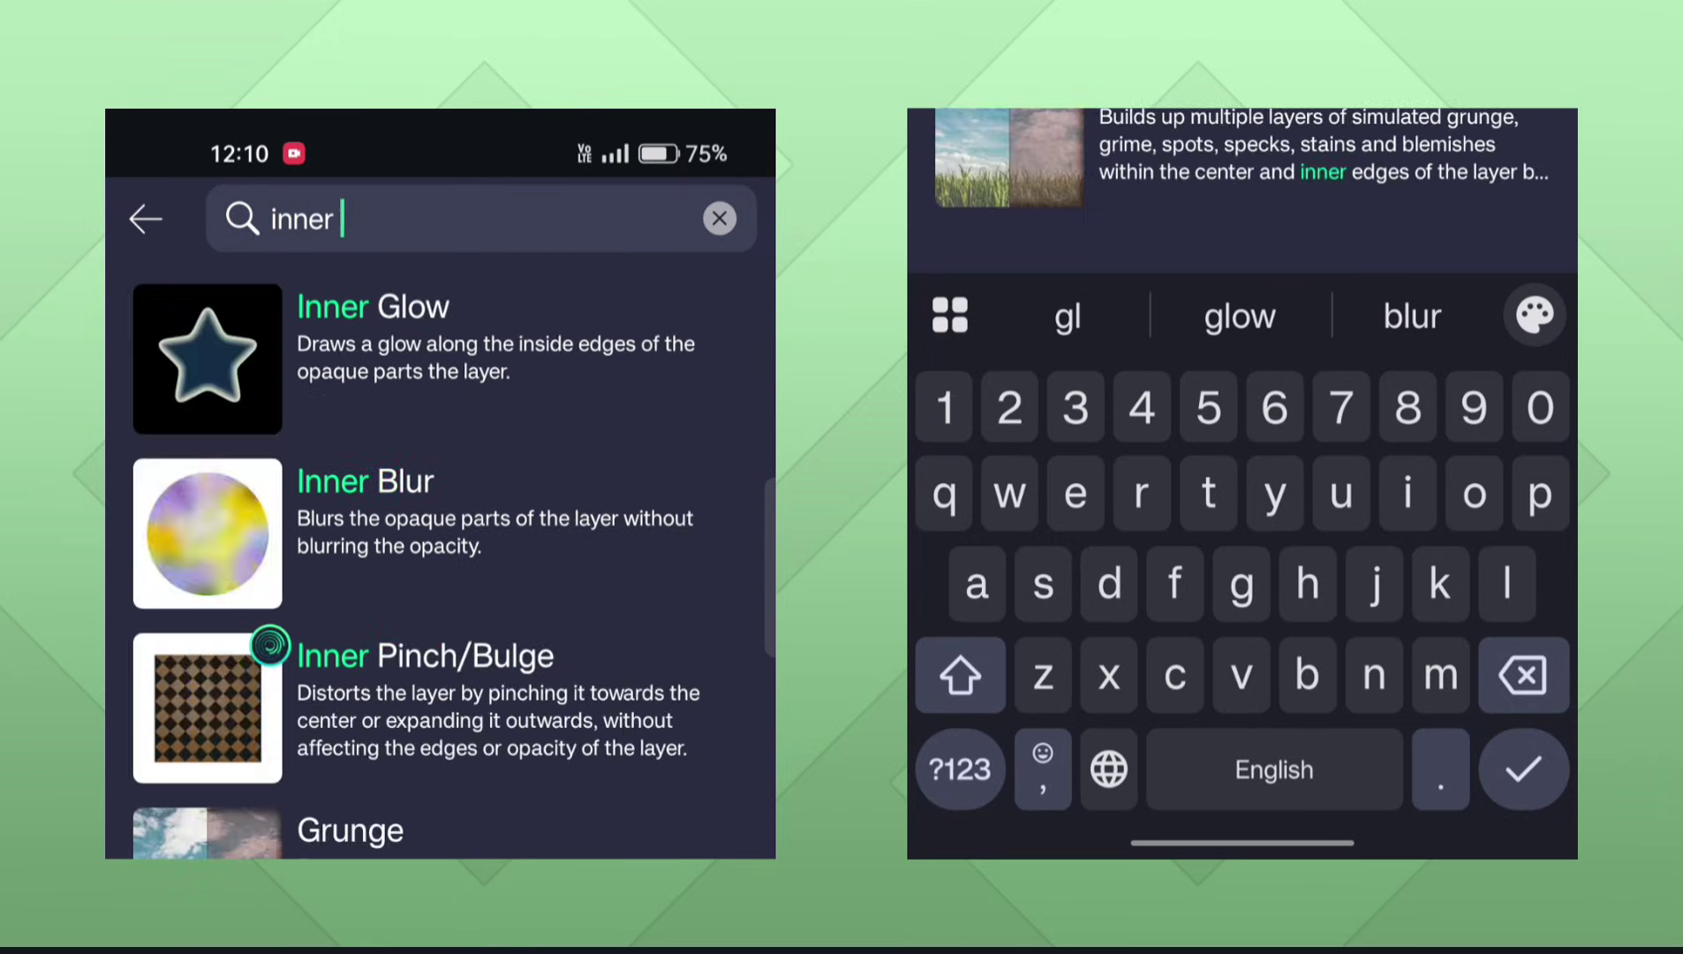
pyautogui.click(371, 335)
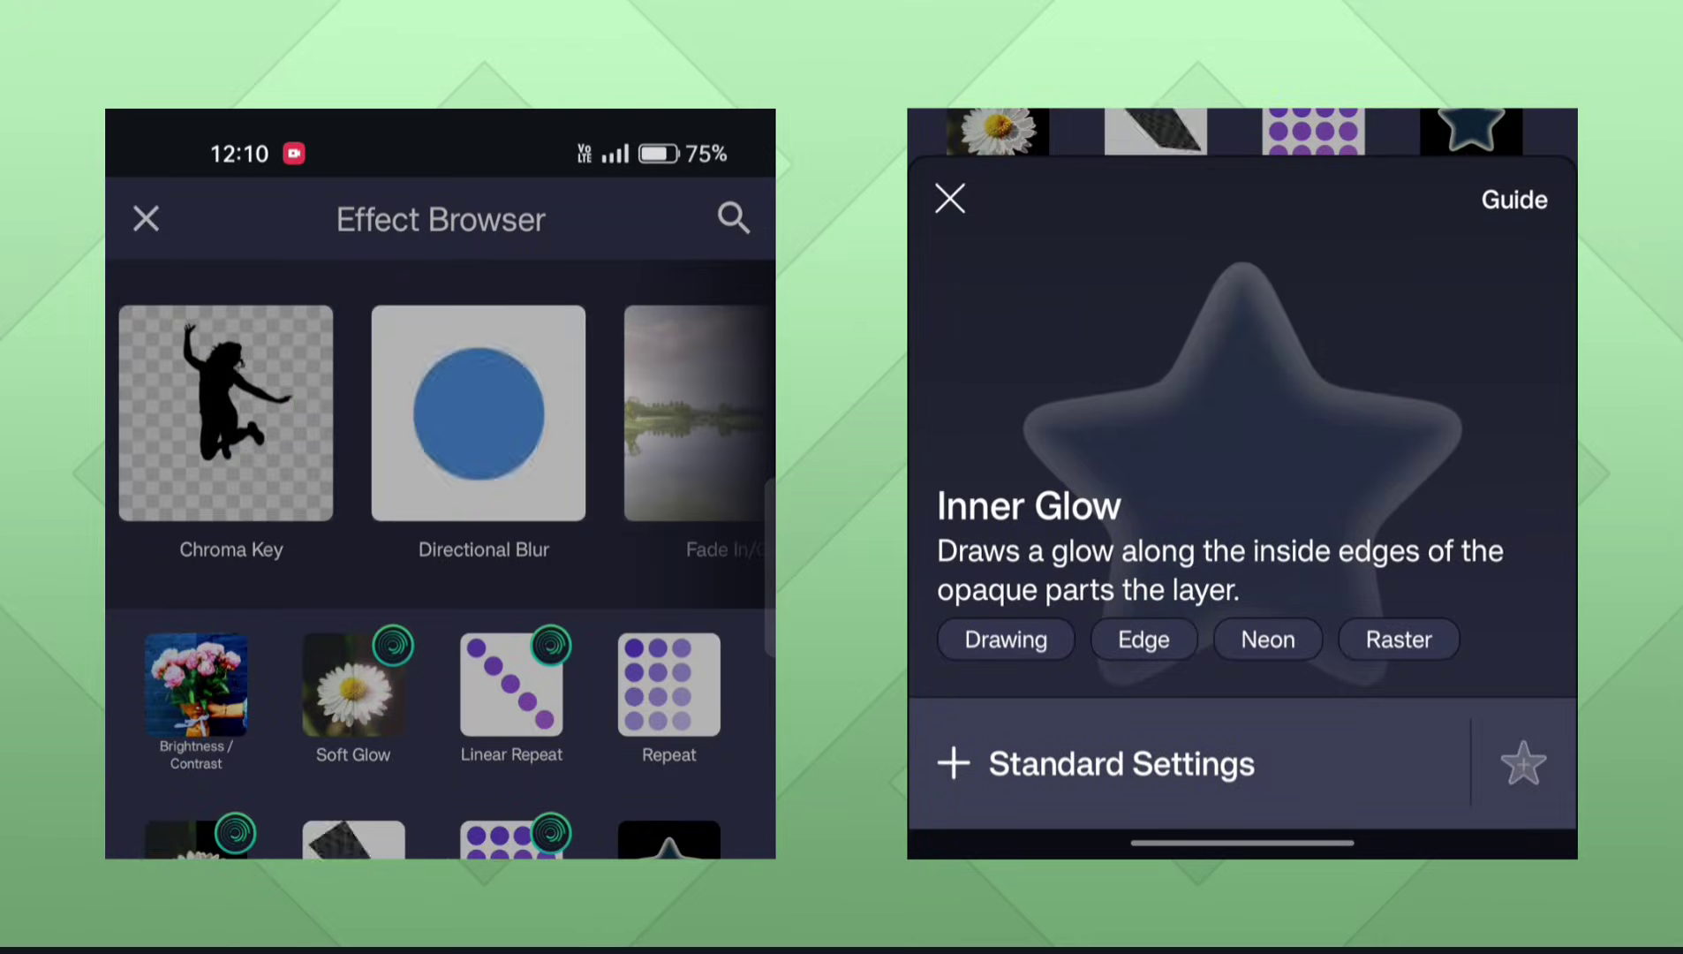
pyautogui.click(1292, 760)
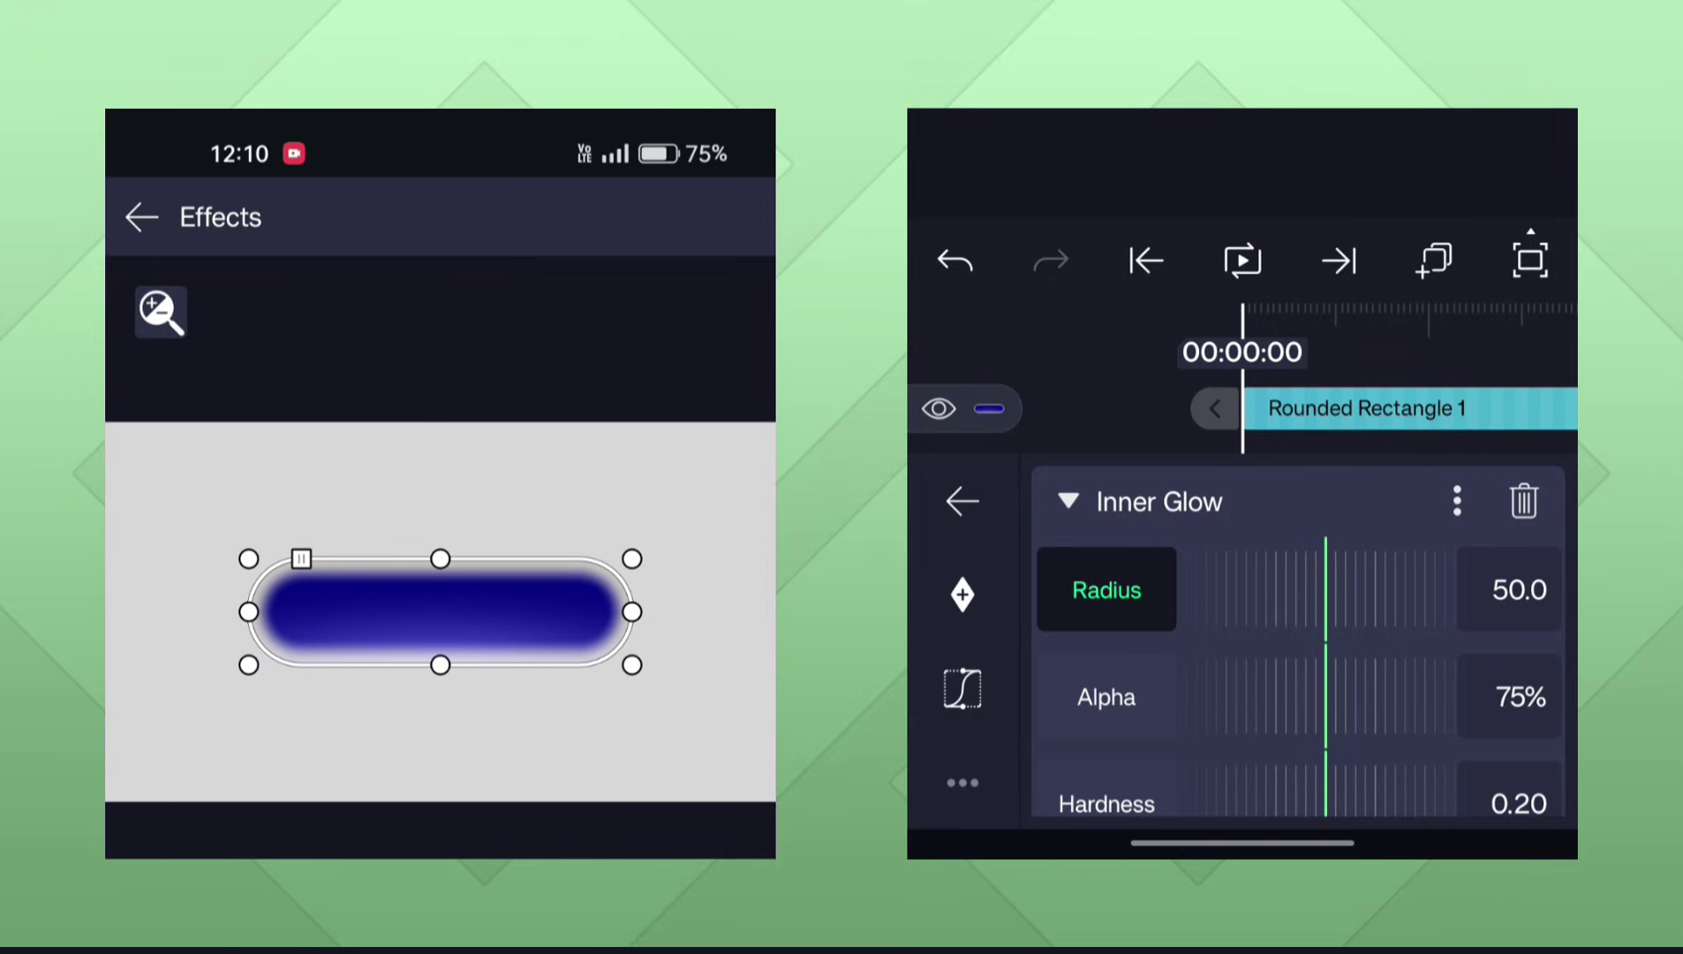
# Set the Inner Glow radius to 30.
pyautogui.moveTo(1396, 597)
pyautogui.mouseDown()
pyautogui.moveTo(1082, 707)
pyautogui.moveTo(1191, 586)
pyautogui.moveTo(1479, 563)
pyautogui.moveTo(1300, 564)
pyautogui.moveTo(1333, 586)
pyautogui.moveTo(1330, 566)
pyautogui.mouseUp()
pyautogui.click(1519, 589)
pyautogui.click(1183, 667)
pyautogui.click(1160, 601)
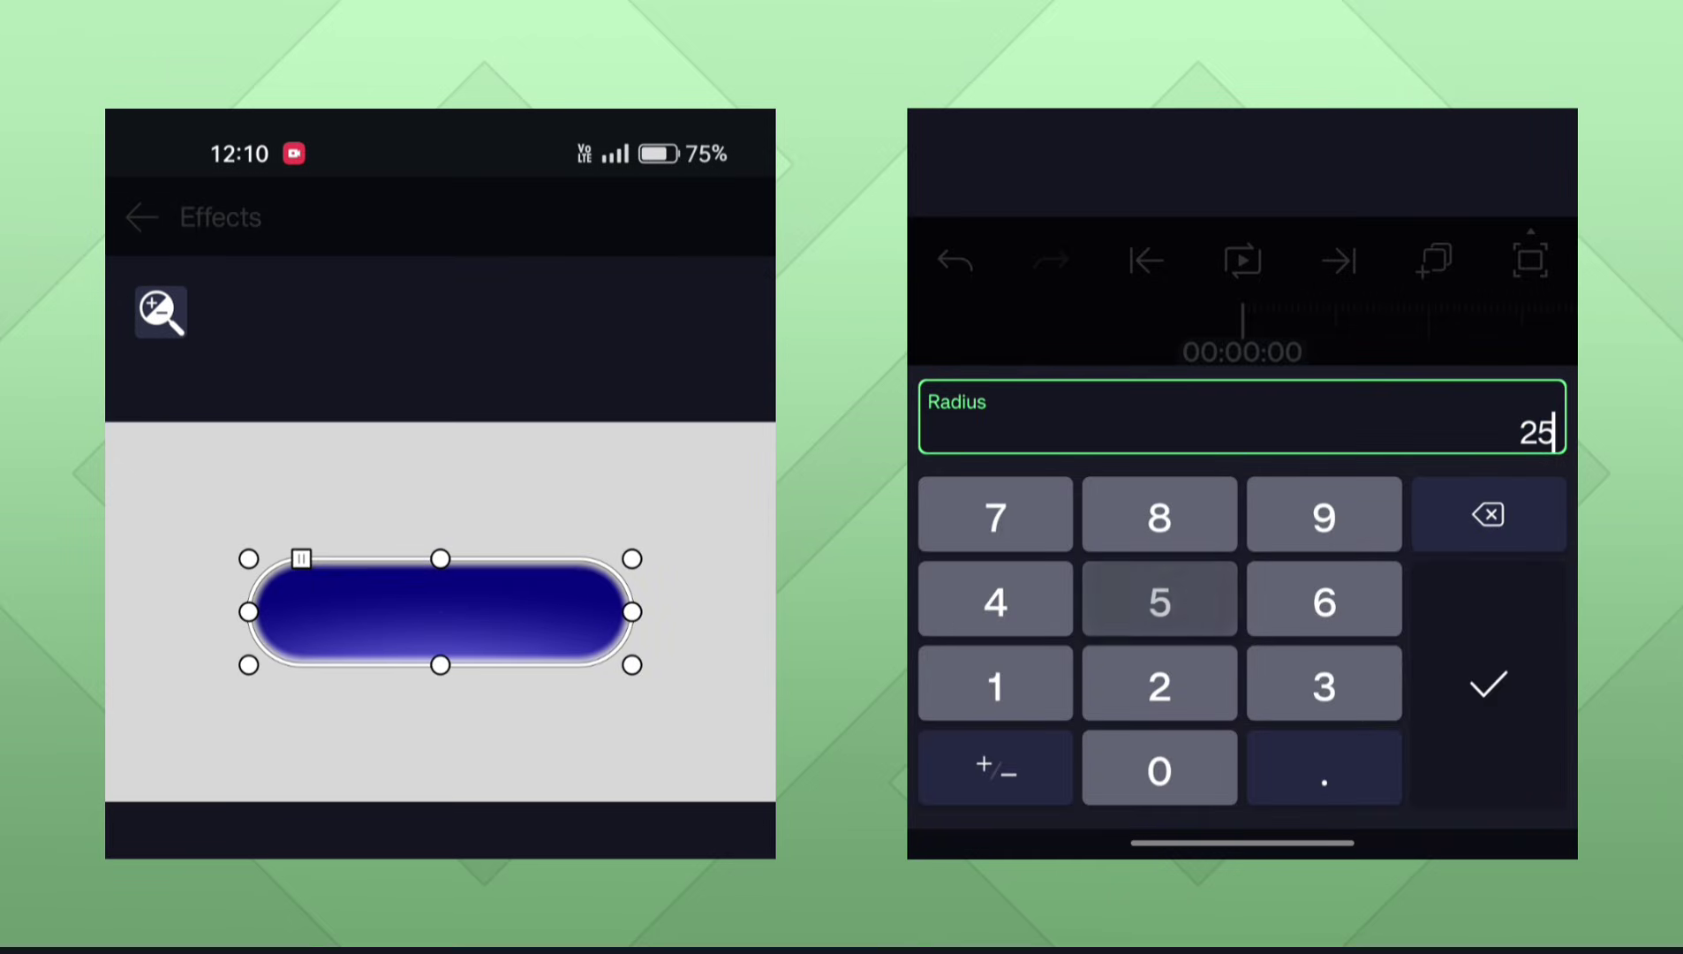
pyautogui.click(1490, 515)
pyautogui.click(1324, 684)
pyautogui.click(1160, 768)
pyautogui.click(1489, 684)
pyautogui.moveTo(1525, 707); pyautogui.dragTo(1532, 611)
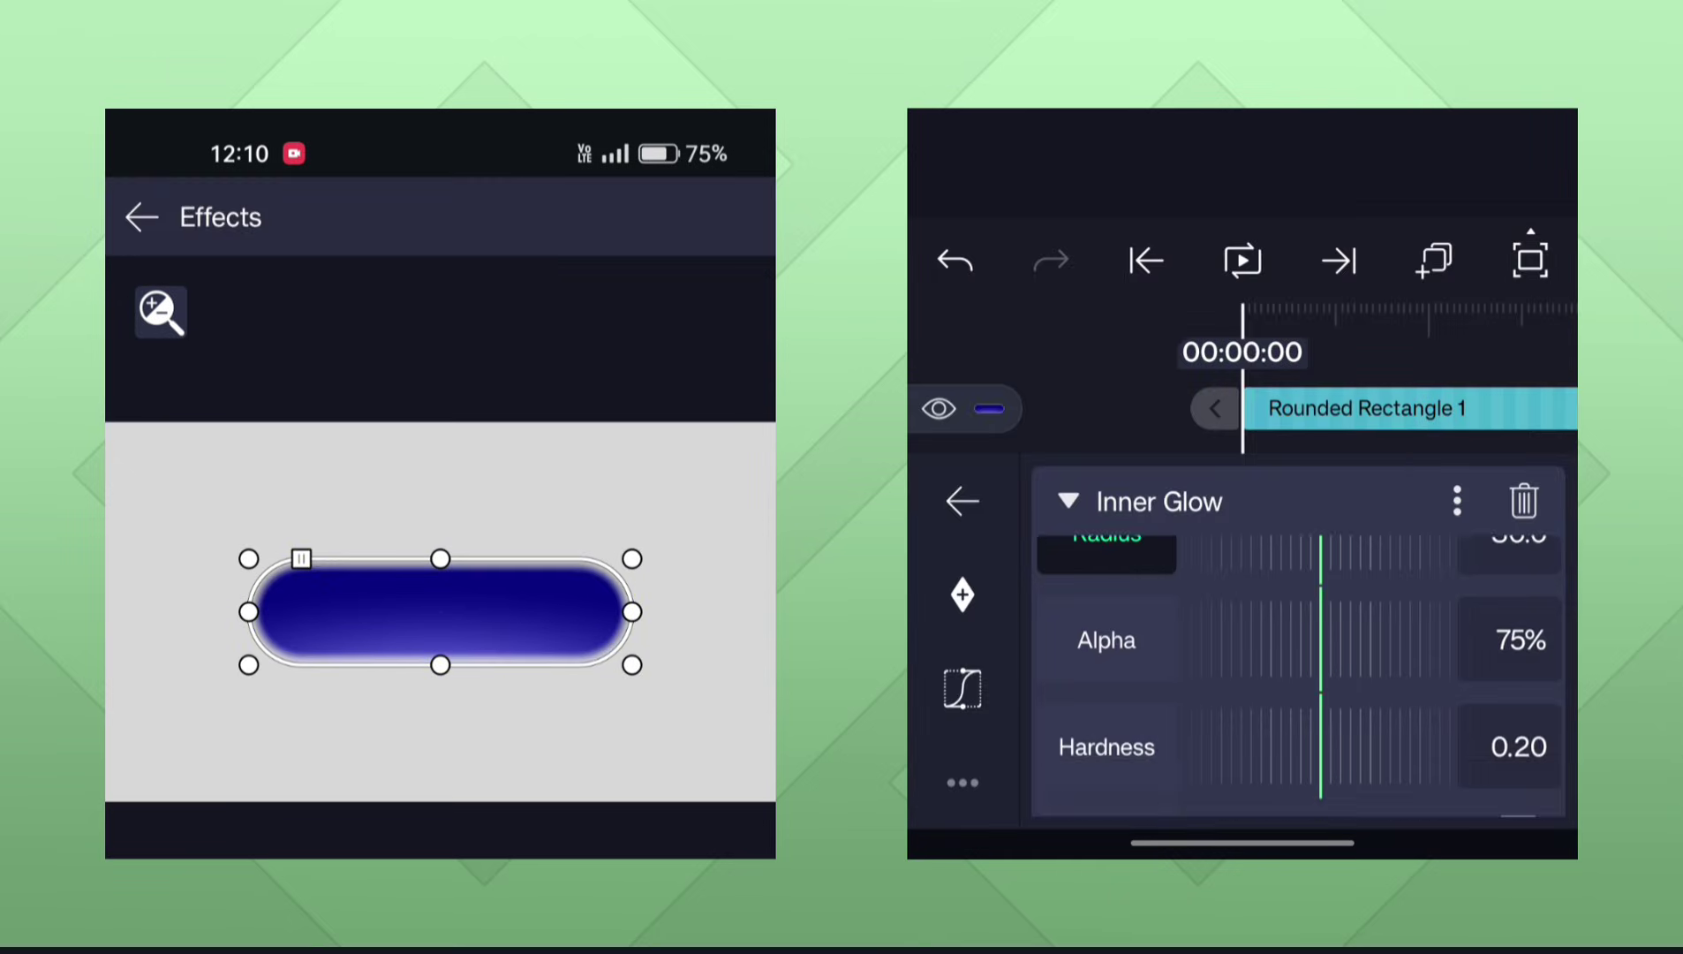
pyautogui.moveTo(1331, 677)
pyautogui.mouseDown()
pyautogui.moveTo(1540, 676)
pyautogui.moveTo(1360, 702)
pyautogui.mouseUp()
pyautogui.scroll(-1, 1299, 663)
# Eyedropper a blue from the pill as the glow colour.
pyautogui.click(1517, 708)
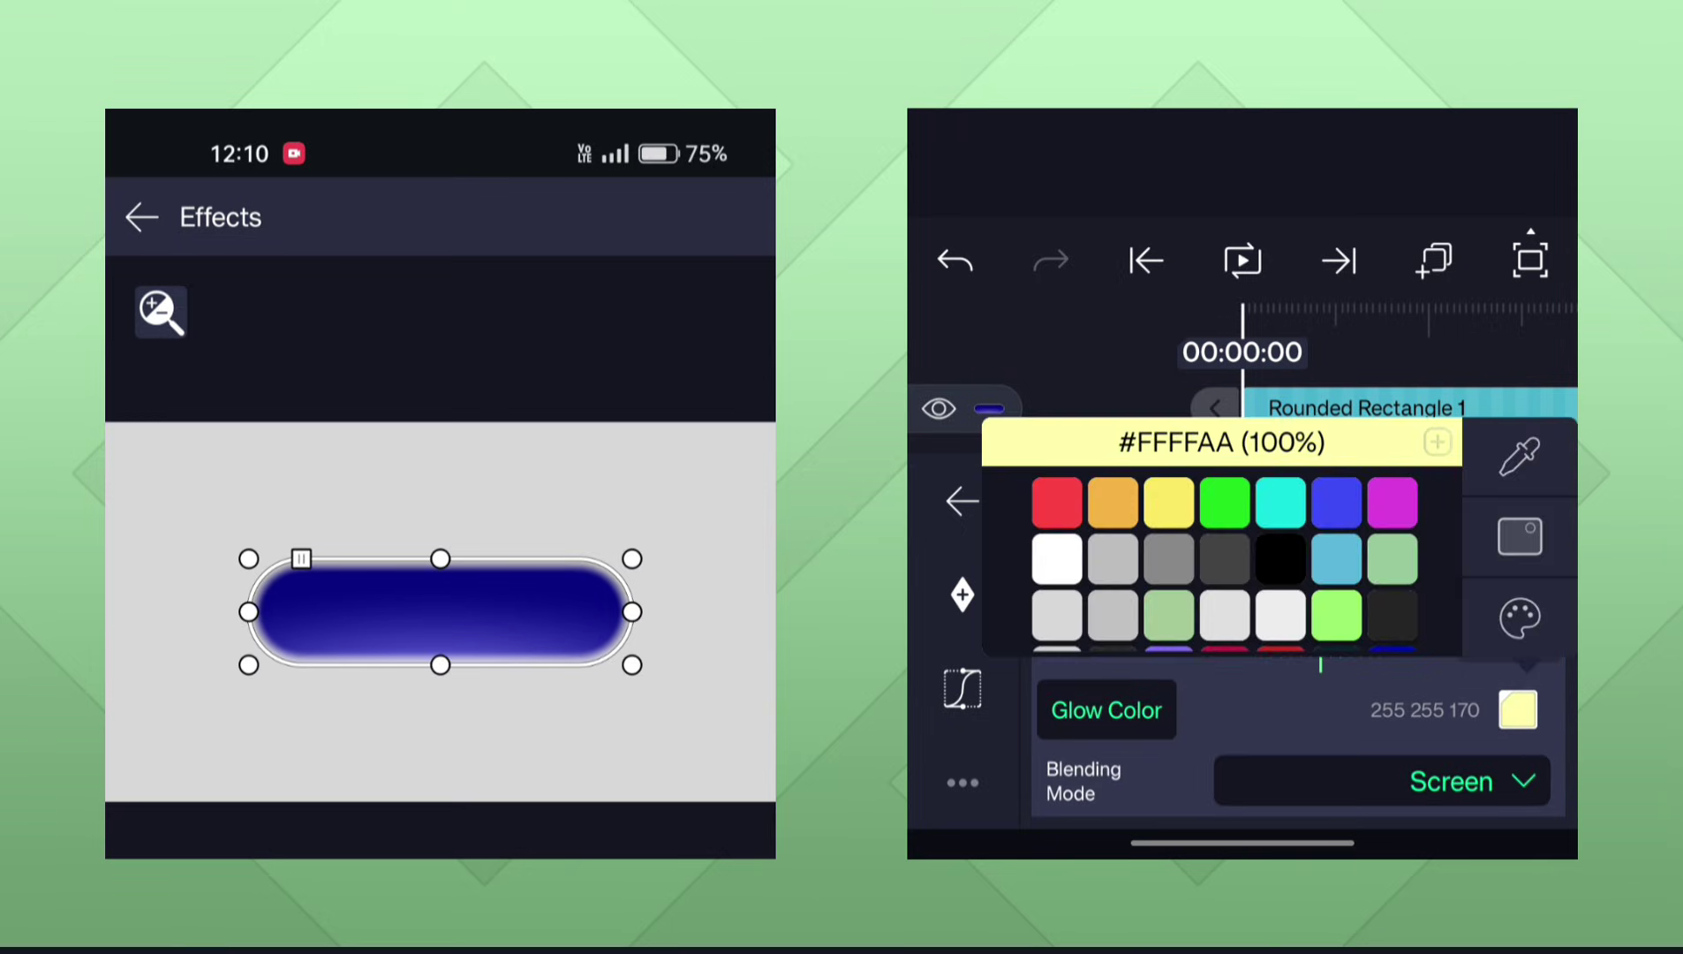
pyautogui.click(1520, 457)
pyautogui.moveTo(557, 818); pyautogui.dragTo(567, 787)
pyautogui.click(1519, 456)
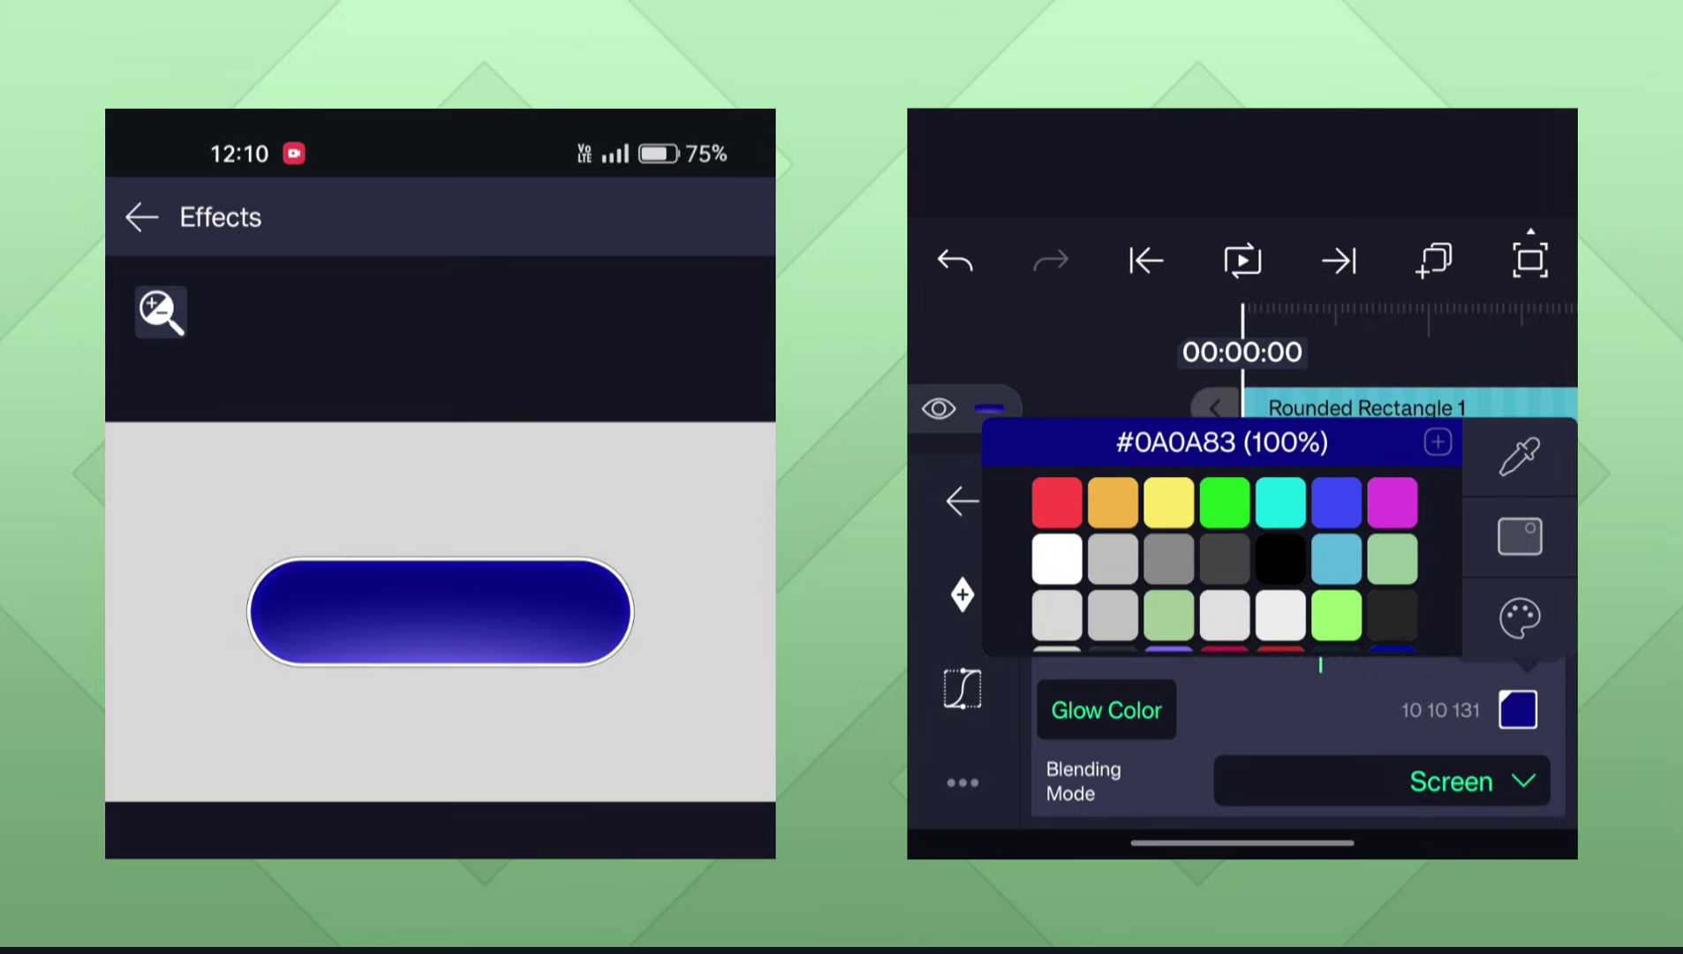
pyautogui.click(1412, 706)
# Soften the glow hardness, raise its opacity toward 99%, and slightly reduce the radius.
pyautogui.moveTo(1504, 677); pyautogui.dragTo(1518, 807)
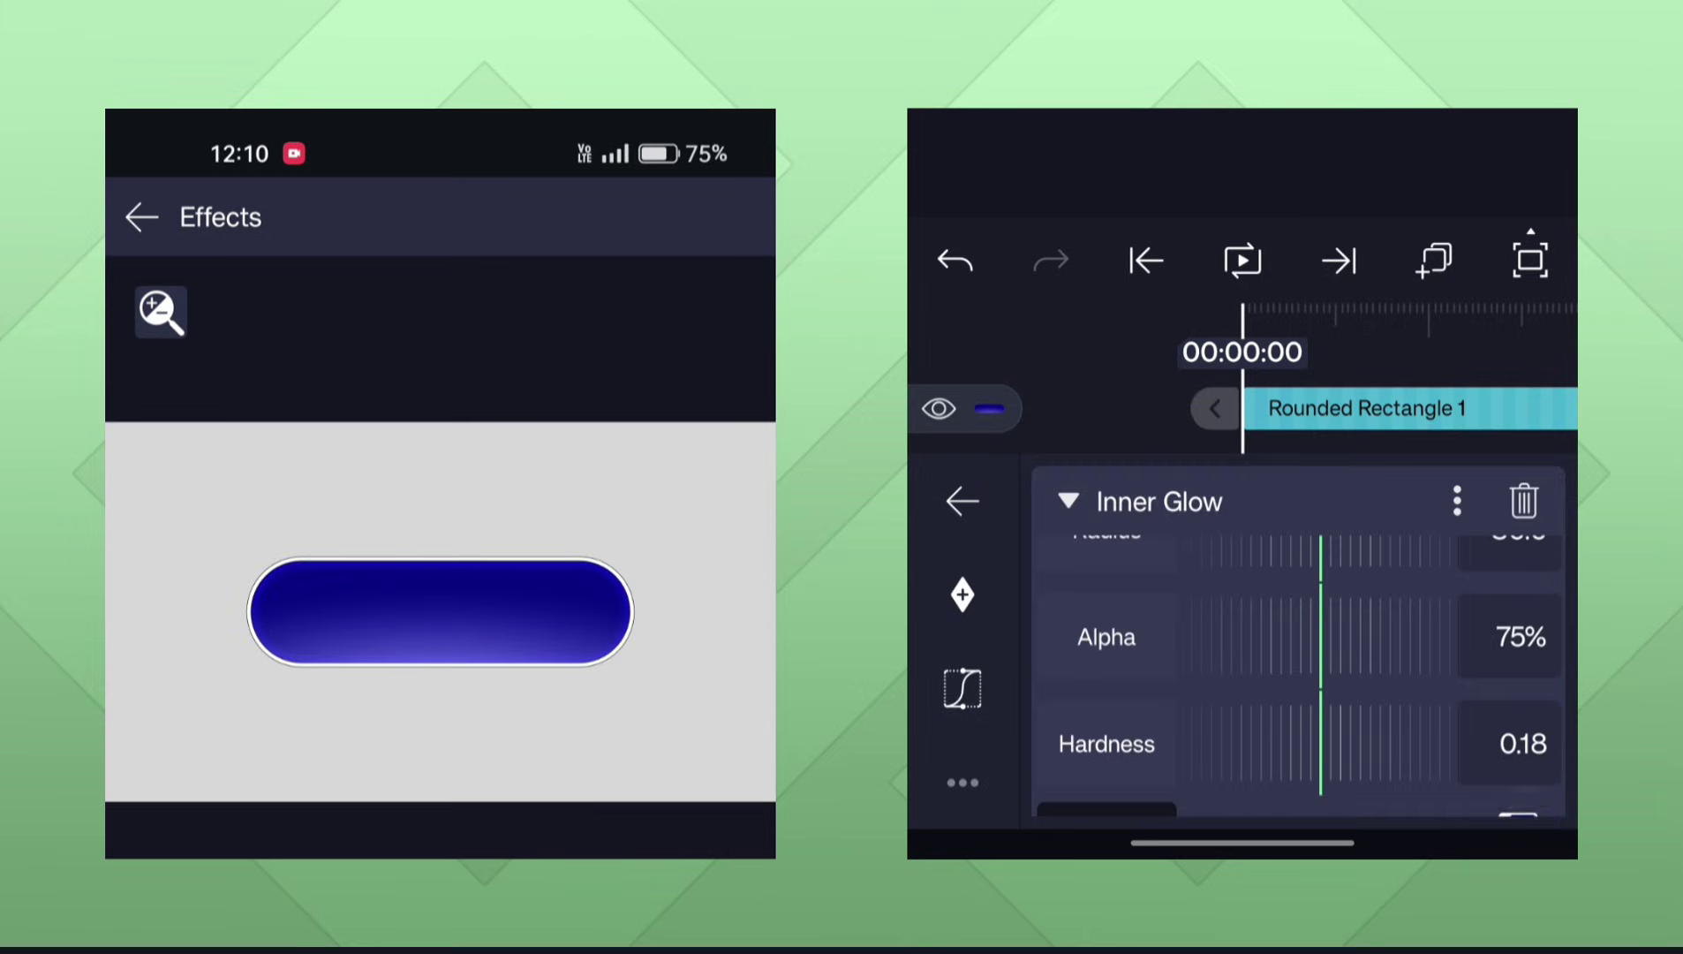
pyautogui.moveTo(1449, 738)
pyautogui.mouseDown()
pyautogui.moveTo(1555, 736)
pyautogui.moveTo(1285, 732)
pyautogui.moveTo(1365, 724)
pyautogui.mouseUp()
pyautogui.moveTo(1507, 687); pyautogui.dragTo(1526, 771)
pyautogui.moveTo(1375, 709)
pyautogui.mouseDown()
pyautogui.moveTo(1289, 687)
pyautogui.moveTo(1379, 691)
pyautogui.moveTo(1351, 694)
pyautogui.mouseUp()
pyautogui.moveTo(1259, 587)
pyautogui.mouseDown()
pyautogui.moveTo(1451, 586)
pyautogui.moveTo(1364, 582)
pyautogui.moveTo(1411, 586)
pyautogui.moveTo(1396, 585)
pyautogui.mouseUp()
pyautogui.moveTo(1512, 684); pyautogui.dragTo(1534, 537)
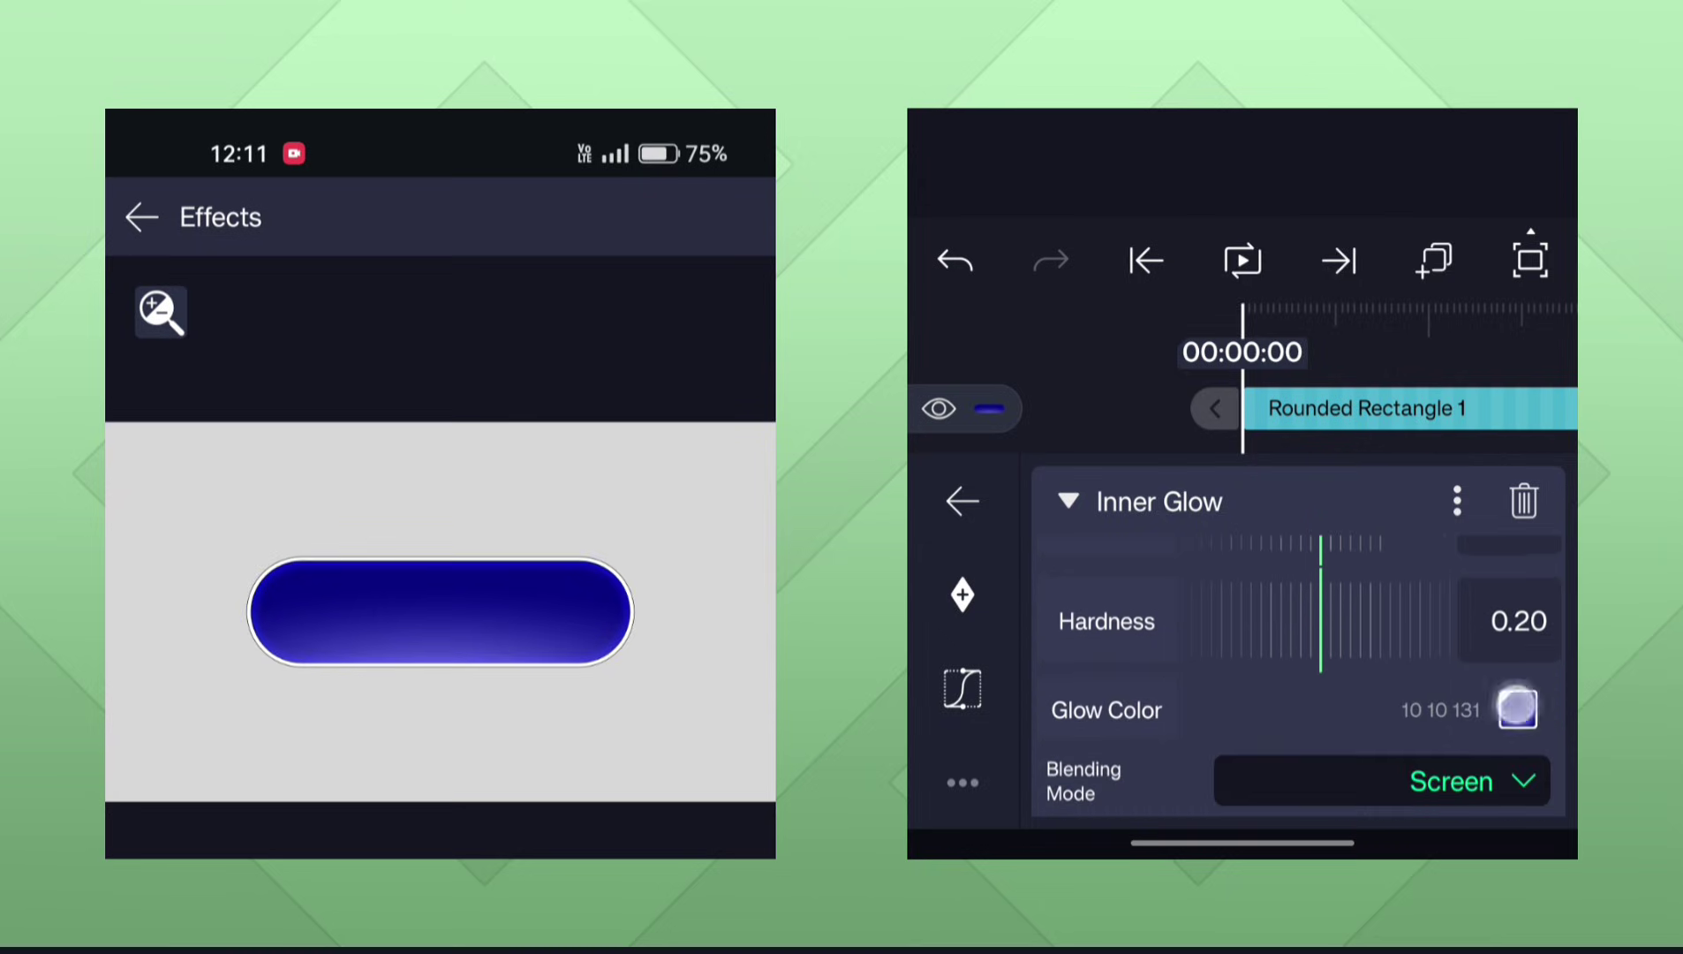
# Resample a lighter blue from the button as the final glow colour.
pyautogui.click(1517, 708)
pyautogui.click(1519, 452)
pyautogui.moveTo(1402, 128); pyautogui.dragTo(1400, 140)
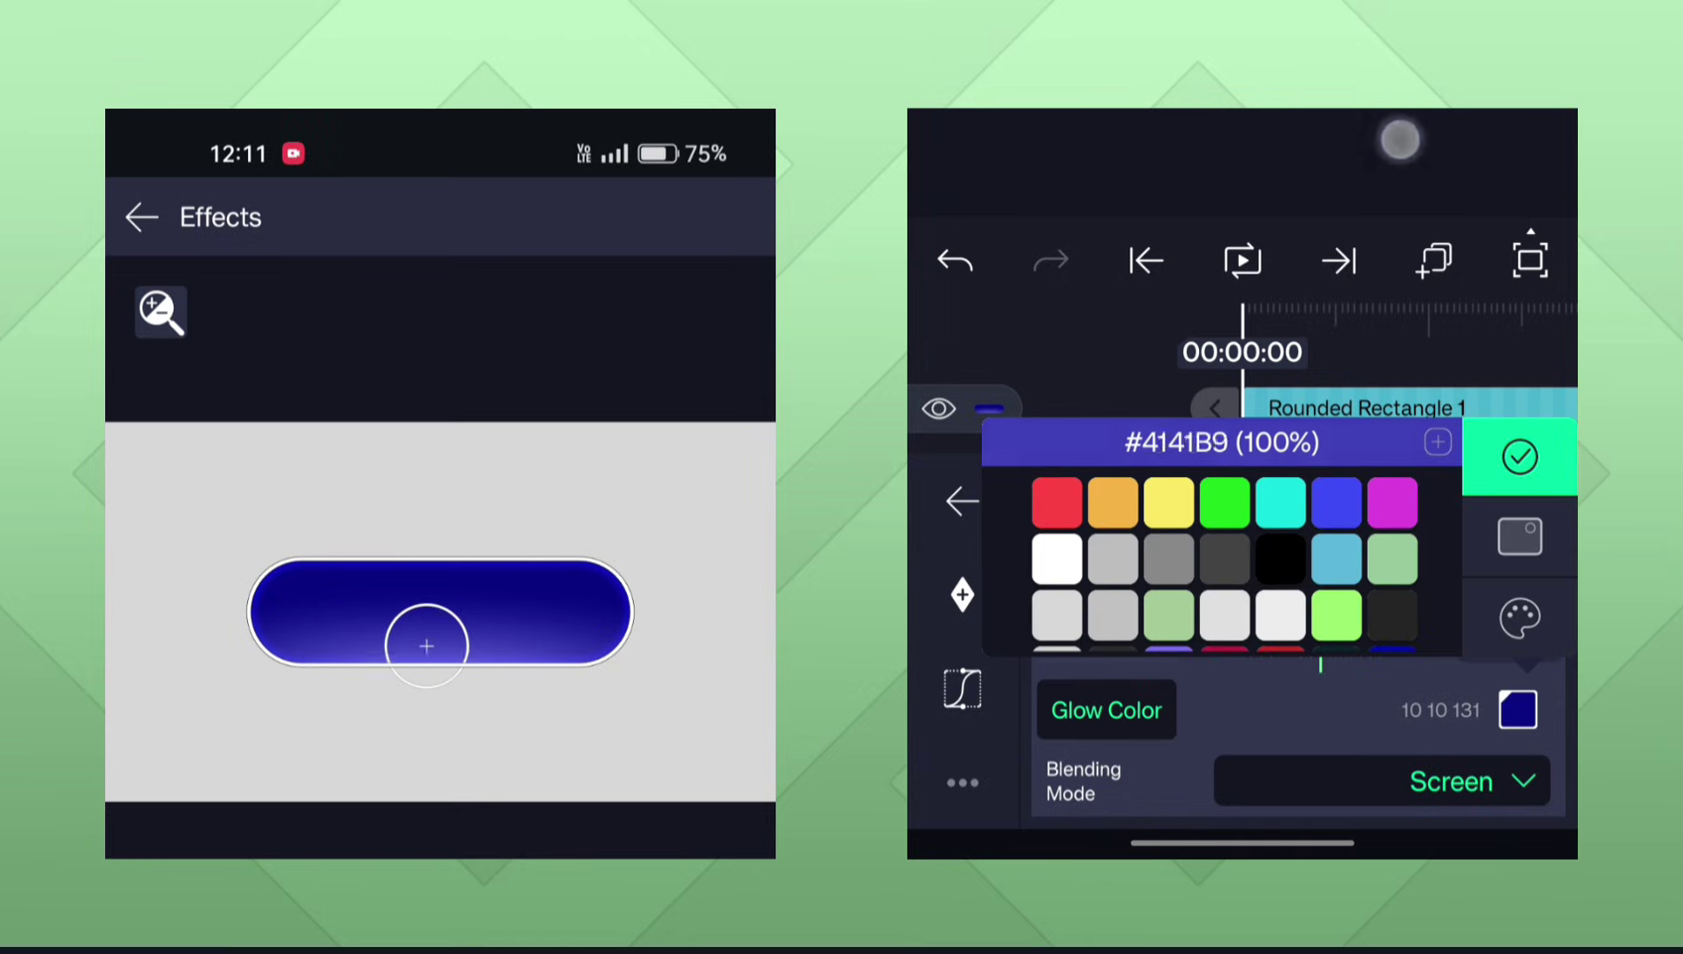
pyautogui.click(1517, 475)
pyautogui.click(1423, 551)
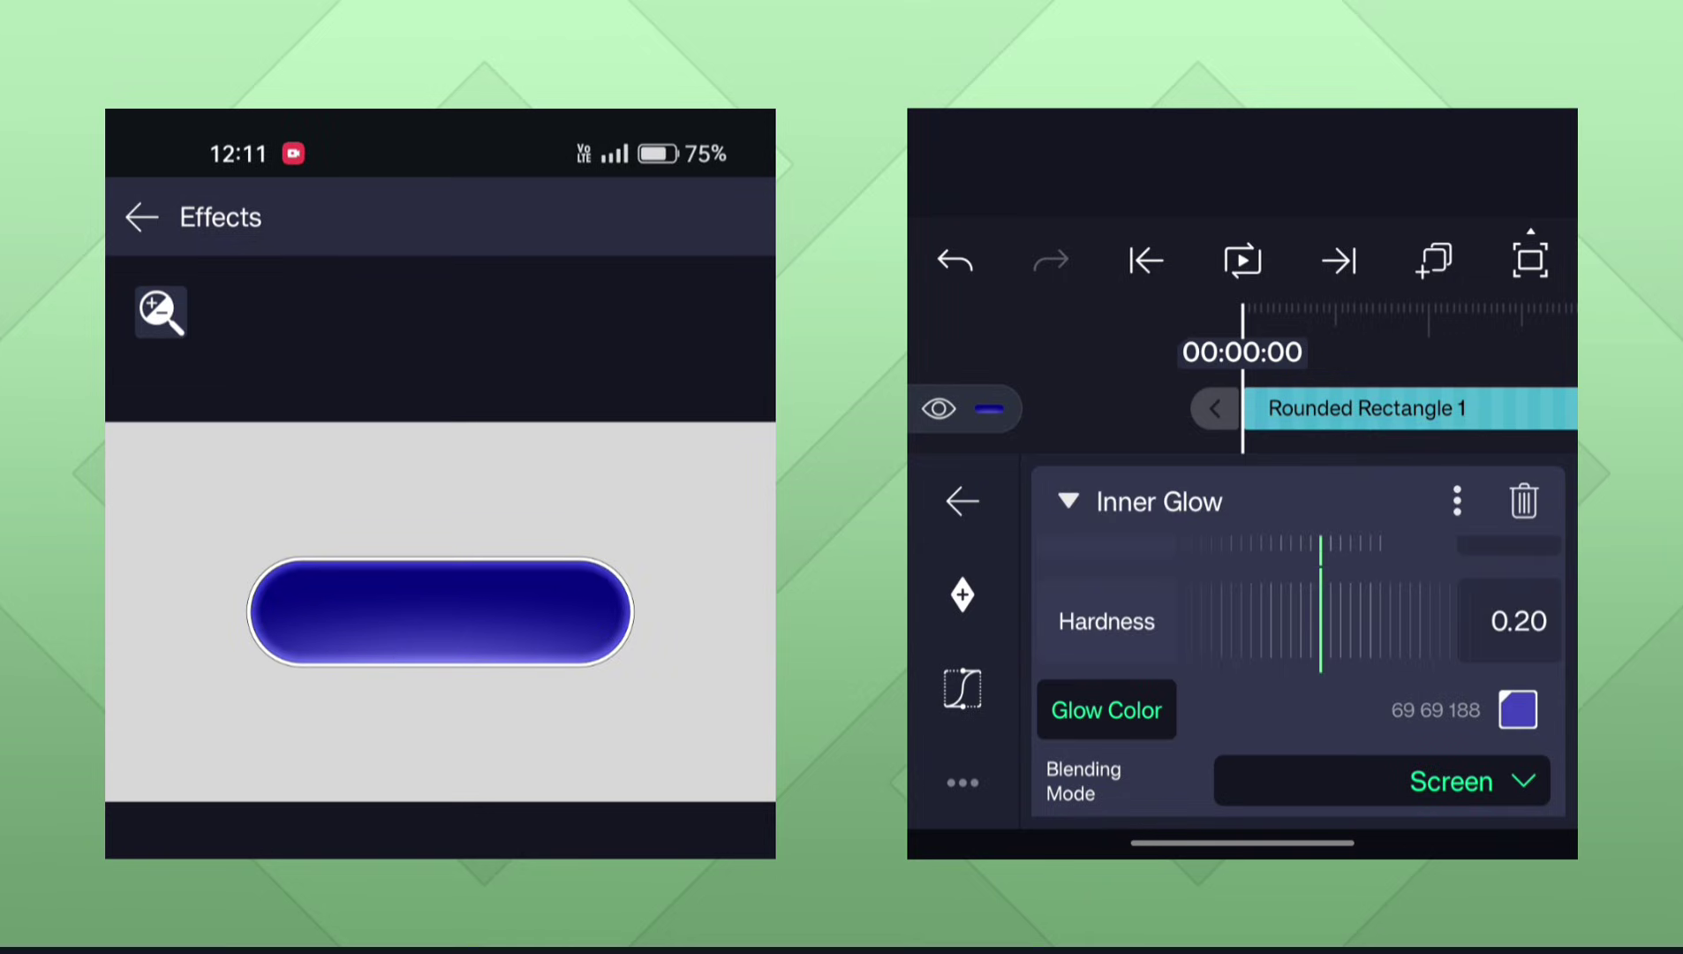
pyautogui.click(962, 500)
# Add a text layer reading SUBSCRIBE.
pyautogui.click(142, 216)
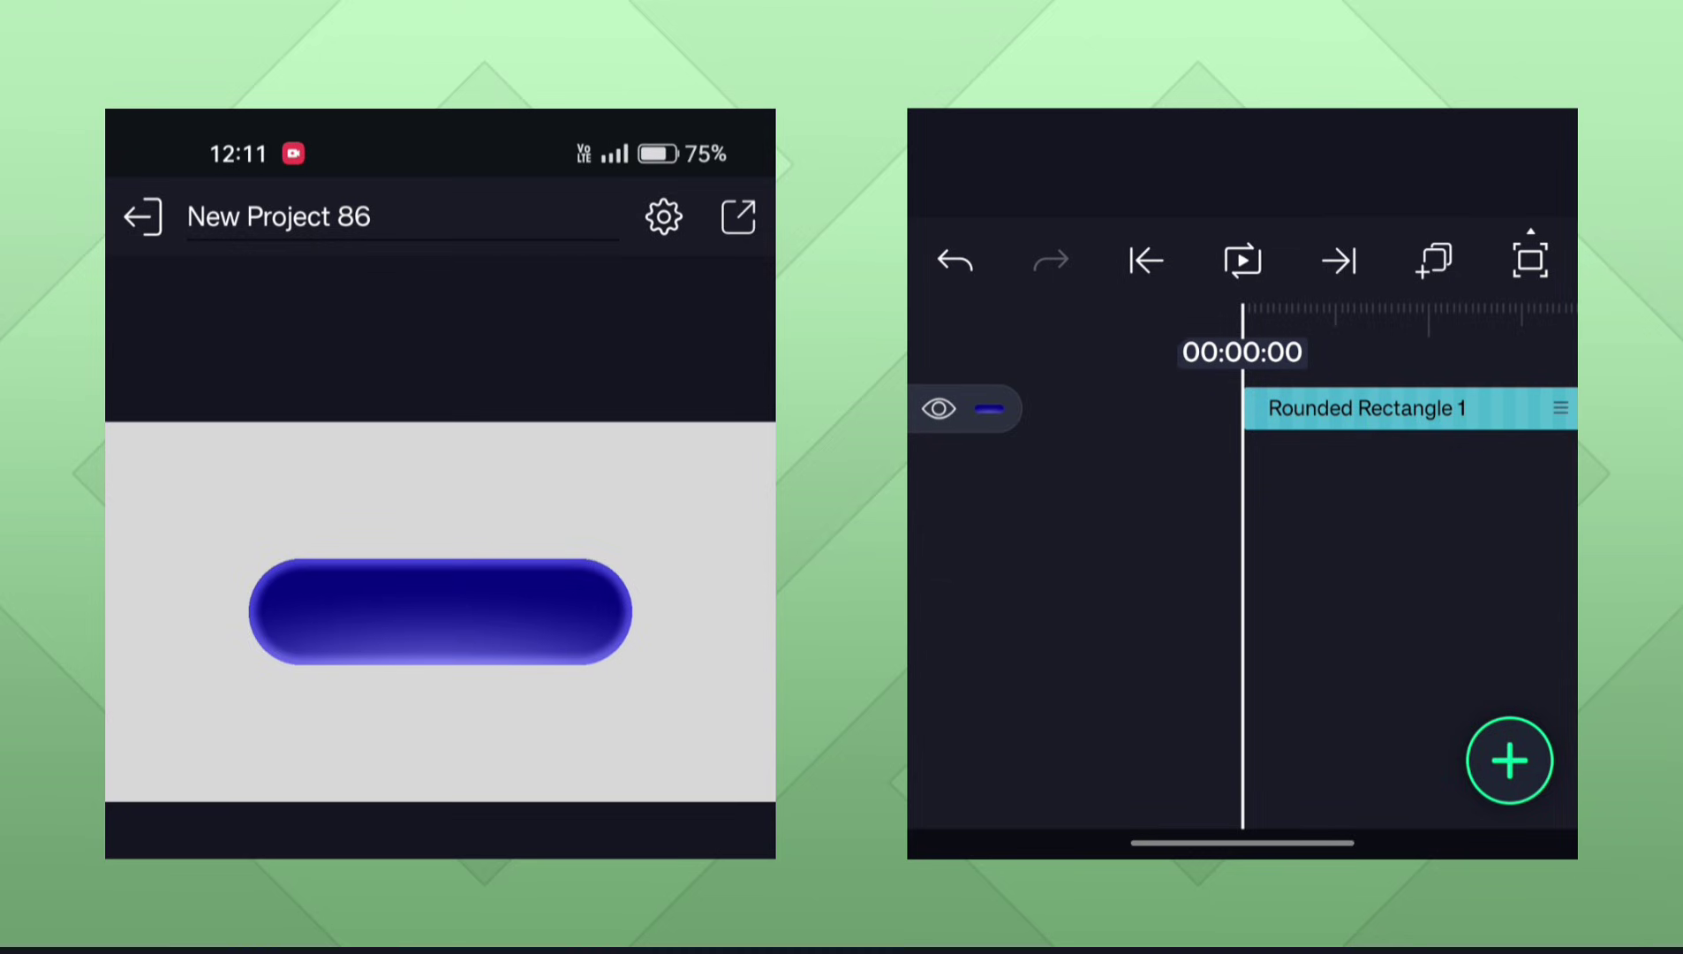
pyautogui.click(1509, 751)
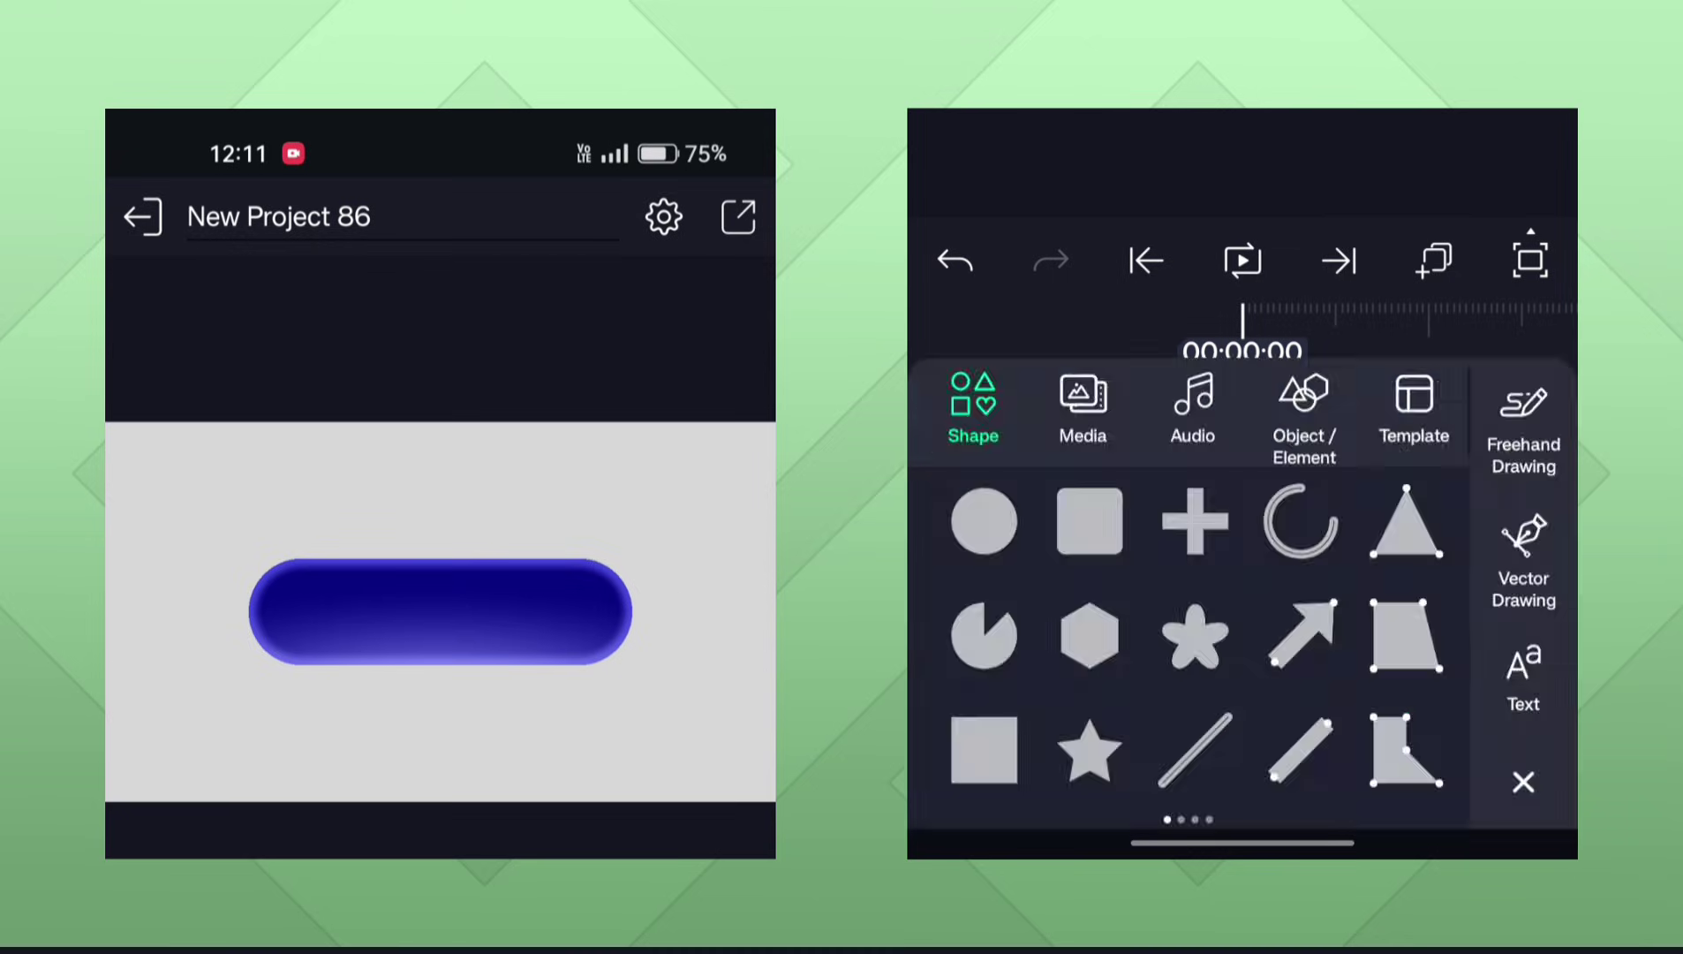
pyautogui.click(1524, 676)
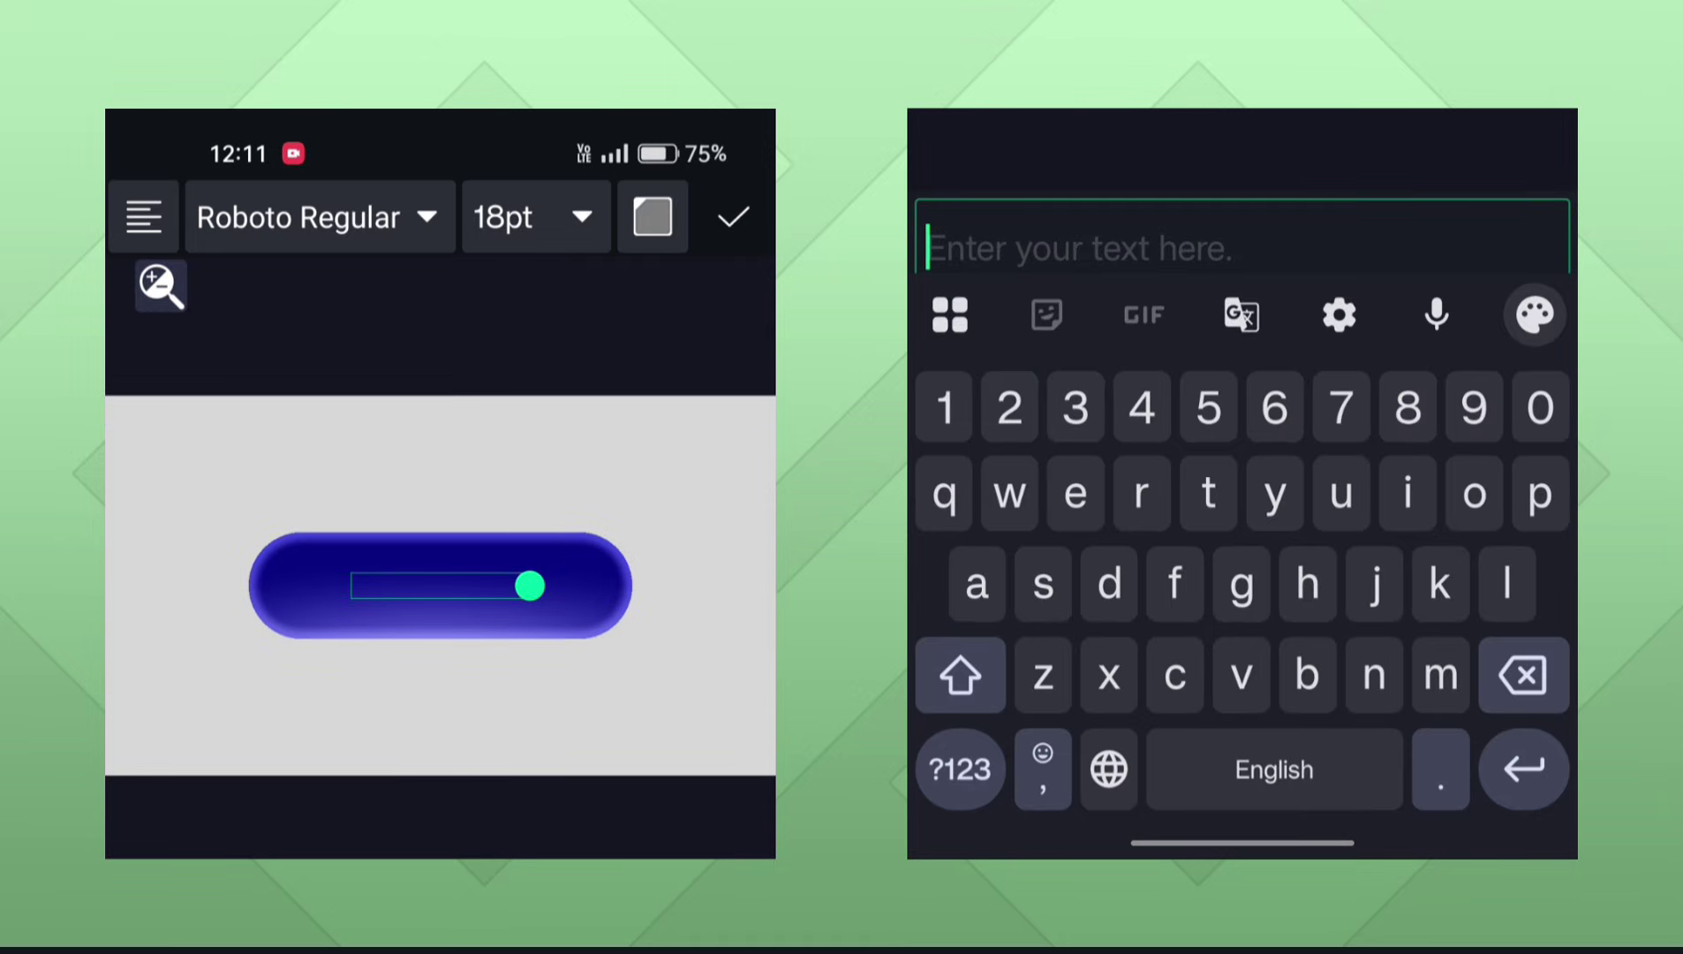
pyautogui.doubleClick(960, 675)
pyautogui.write('SUBSCR')
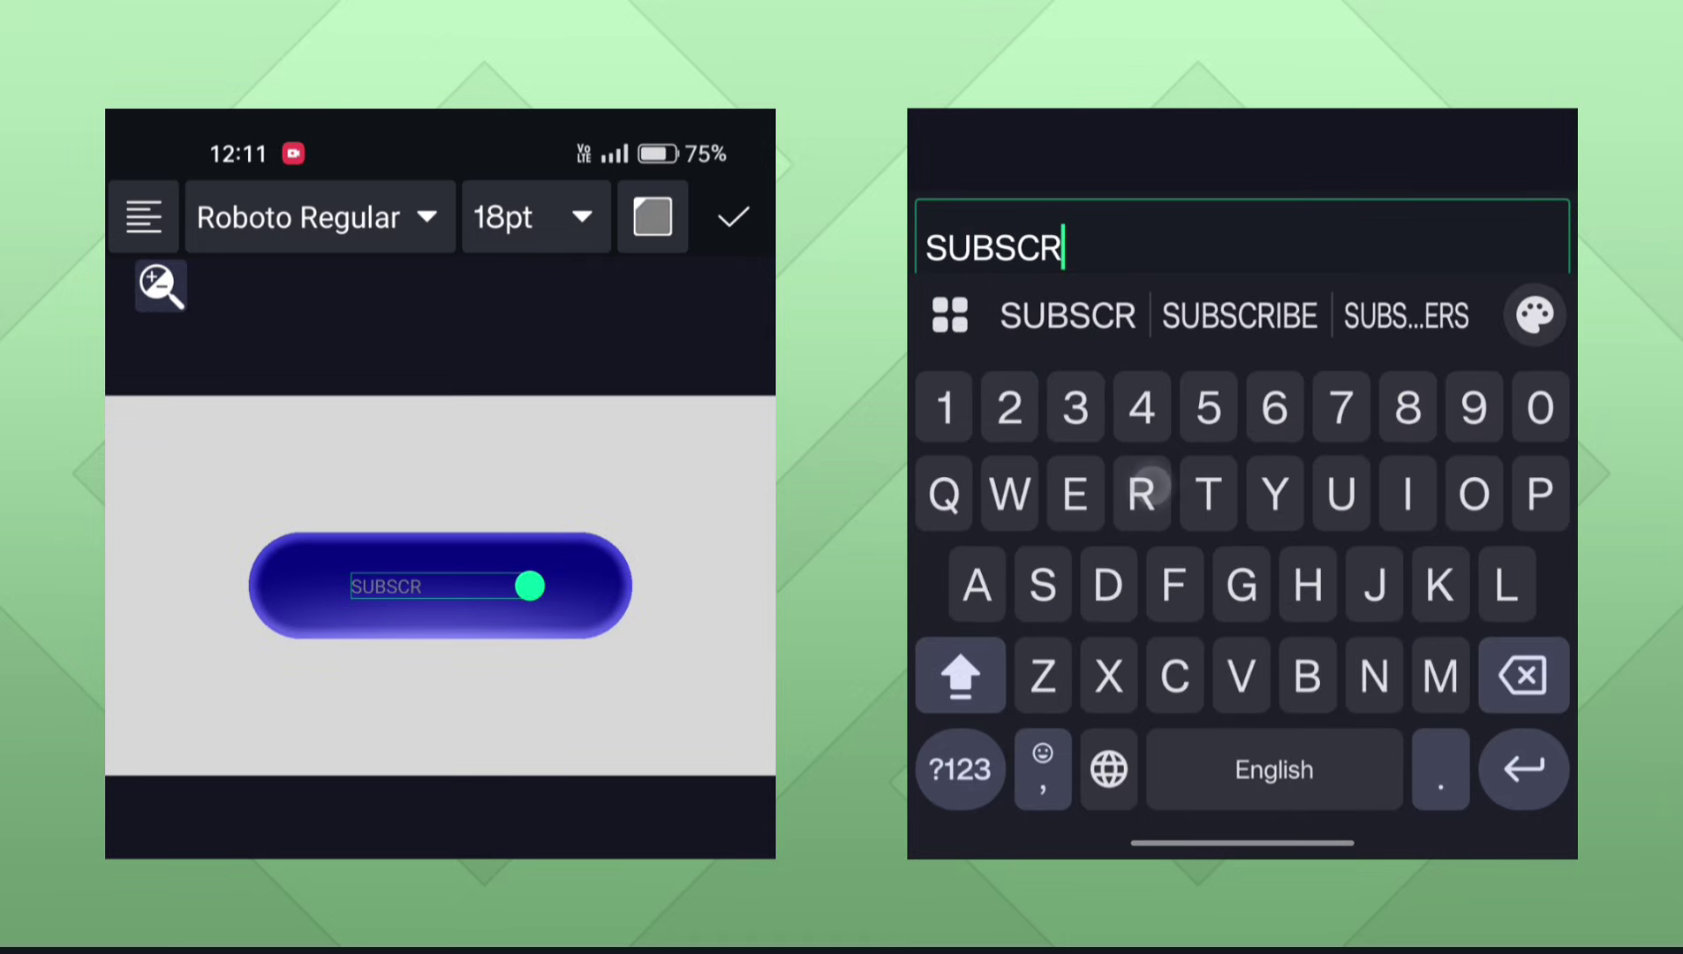
pyautogui.write('IBE')
# Style SUBSCRIBE as centred, white, 48pt CreatoDisplay-ExtraBold on one line.
pyautogui.click(143, 217)
pyautogui.click(300, 217)
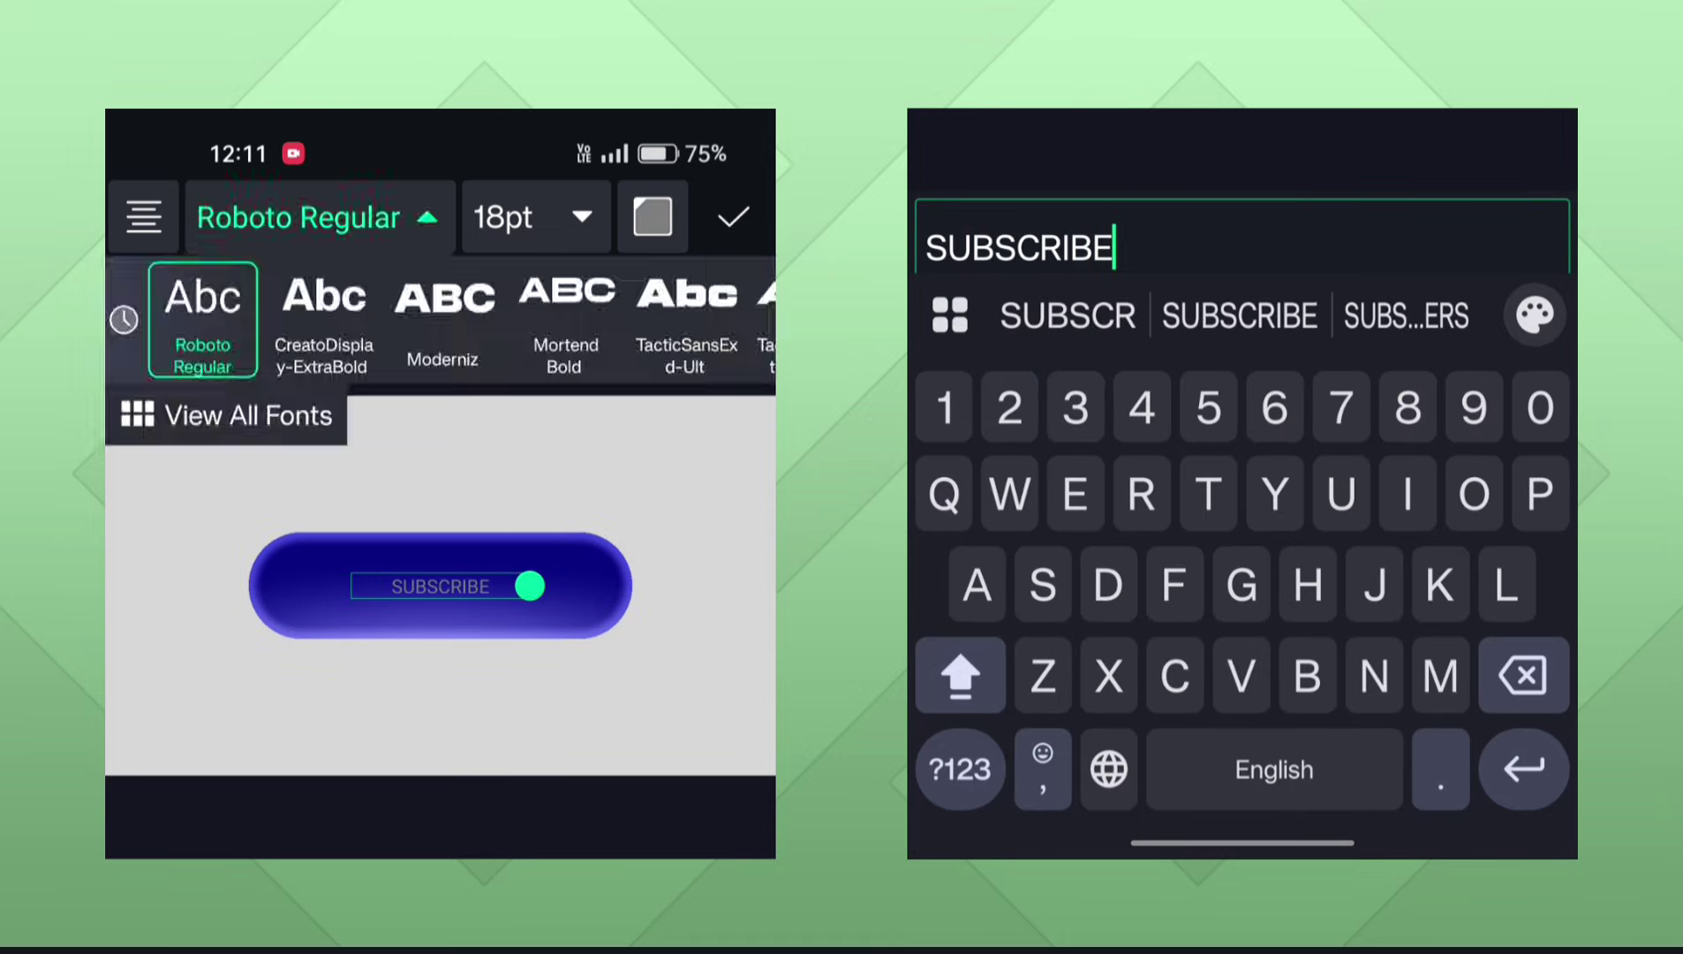
pyautogui.click(323, 320)
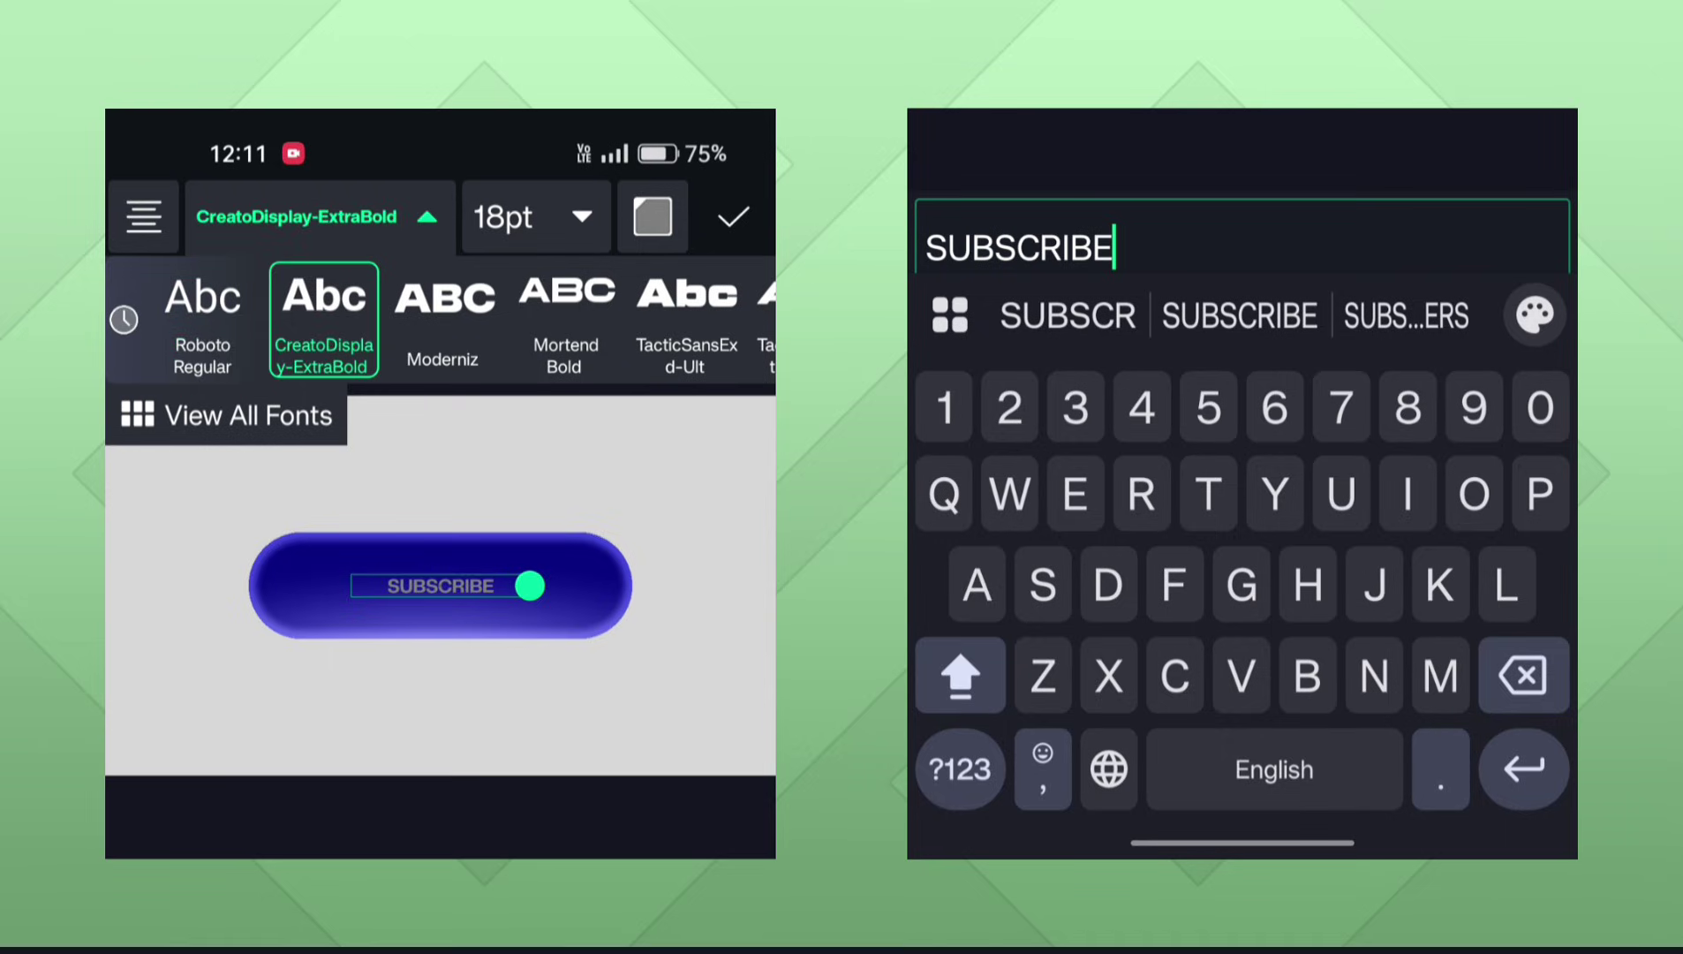
pyautogui.click(450, 301)
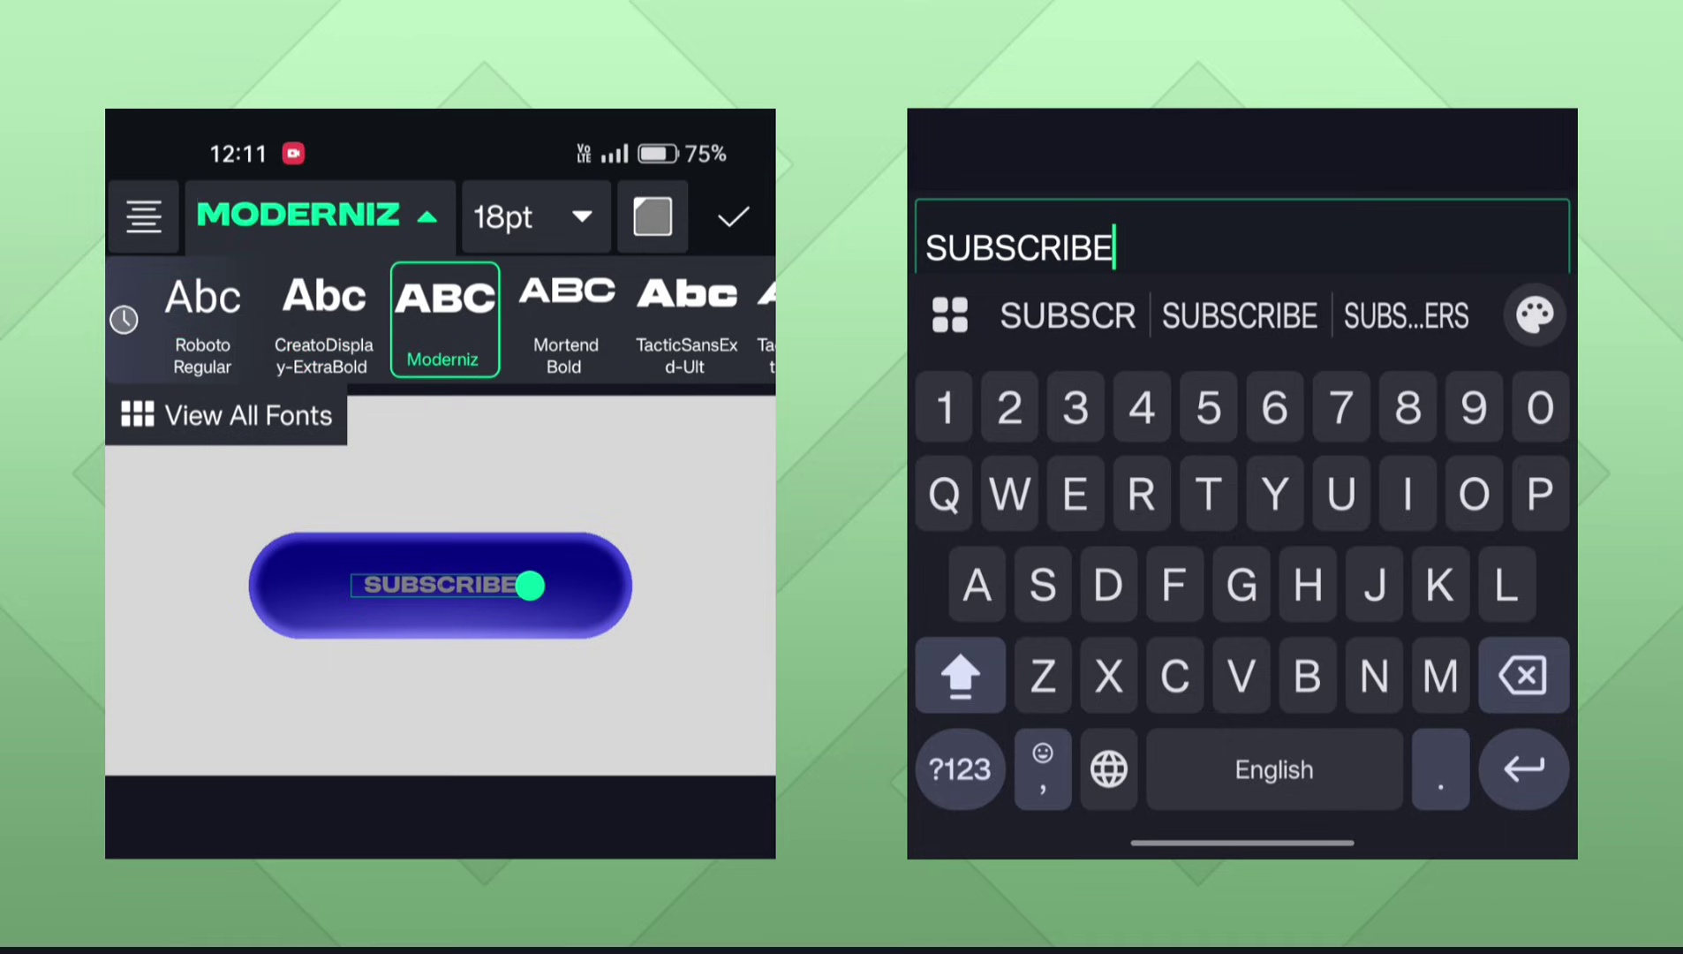
pyautogui.click(324, 327)
pyautogui.click(578, 217)
pyautogui.moveTo(390, 293); pyautogui.dragTo(542, 293)
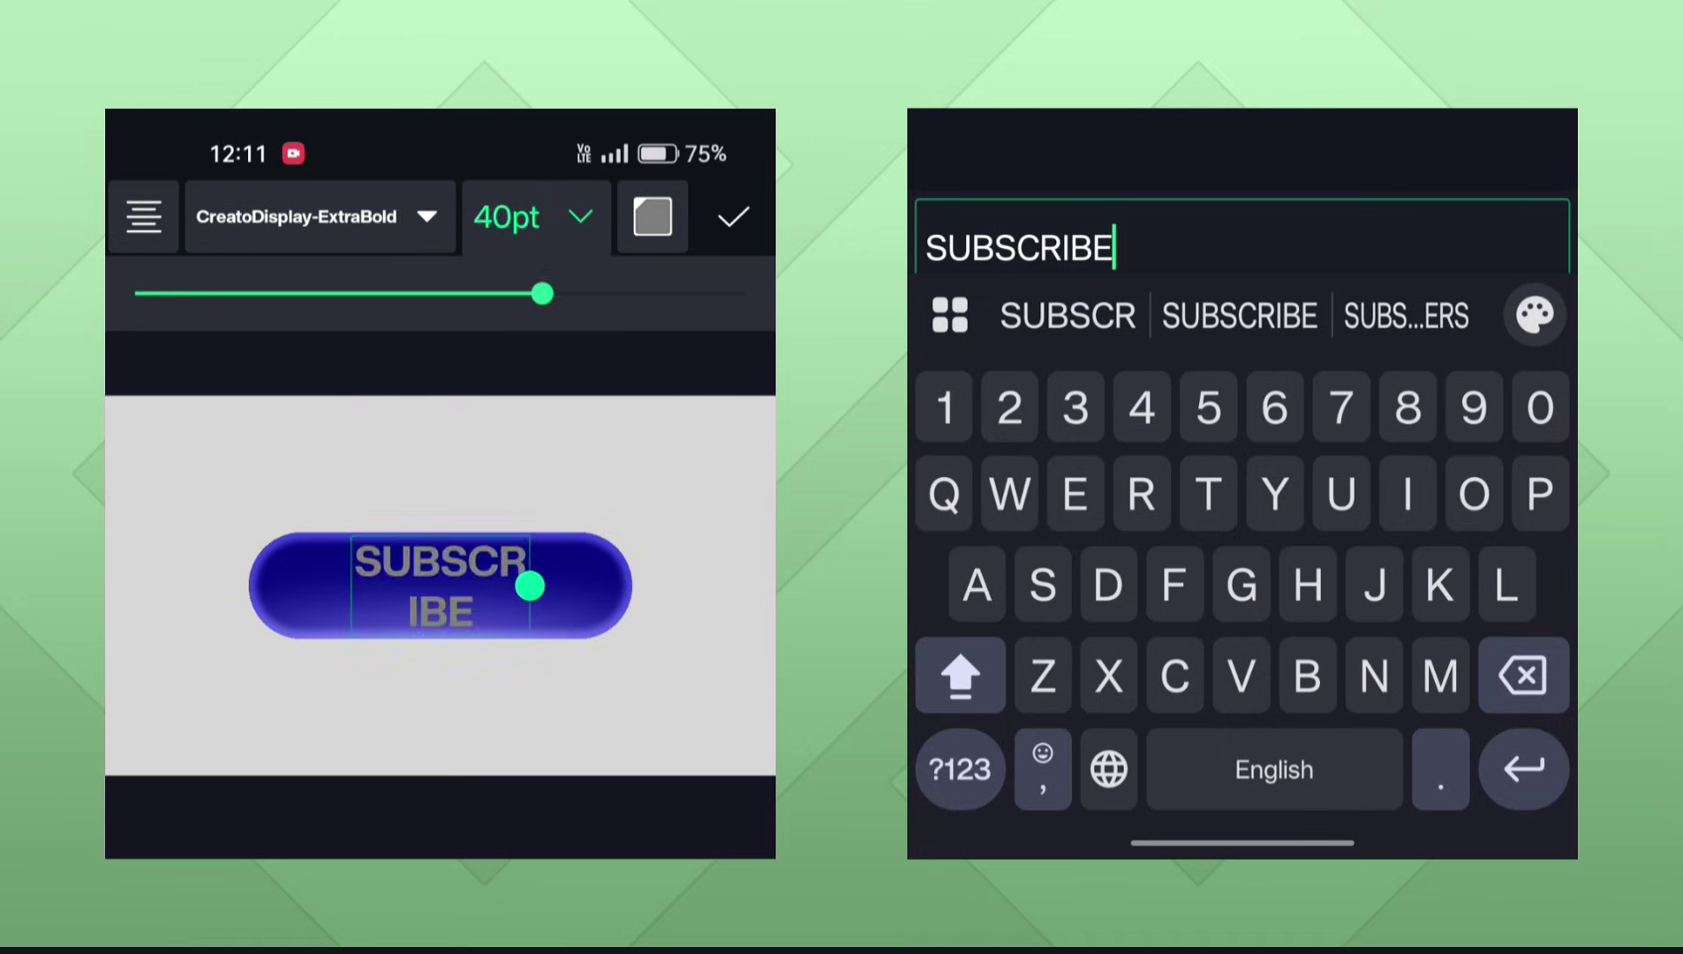
pyautogui.moveTo(530, 586); pyautogui.dragTo(690, 586)
pyautogui.moveTo(583, 293); pyautogui.dragTo(574, 297)
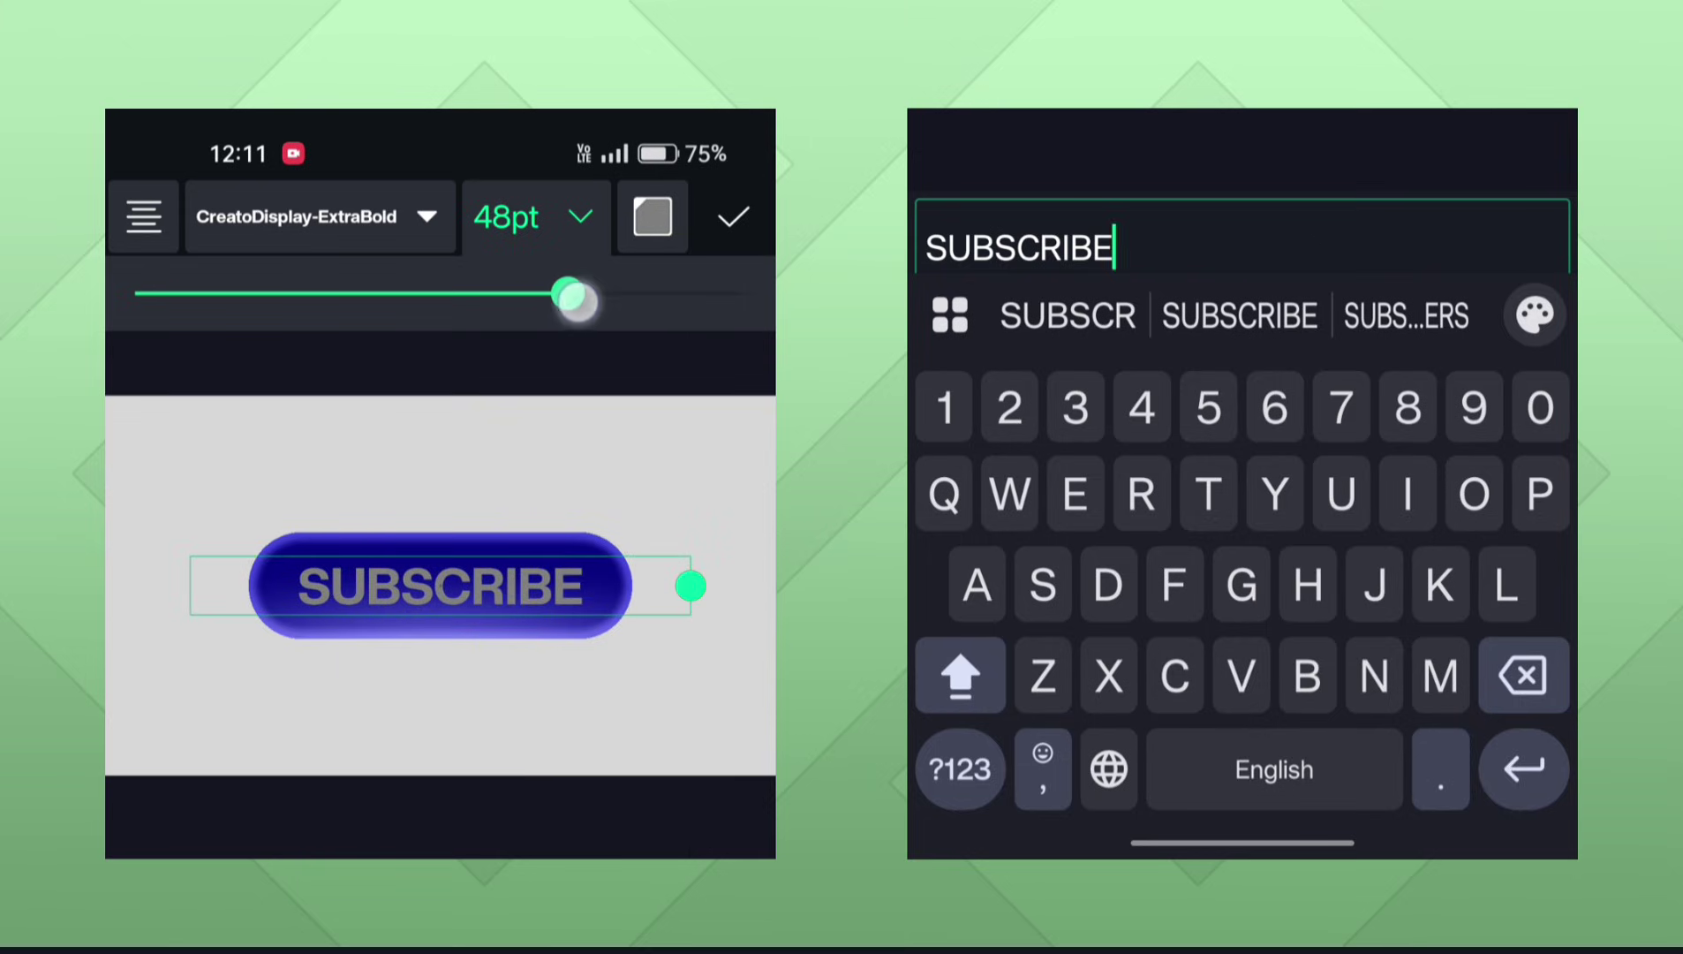
pyautogui.click(653, 216)
pyautogui.click(300, 398)
pyautogui.click(733, 217)
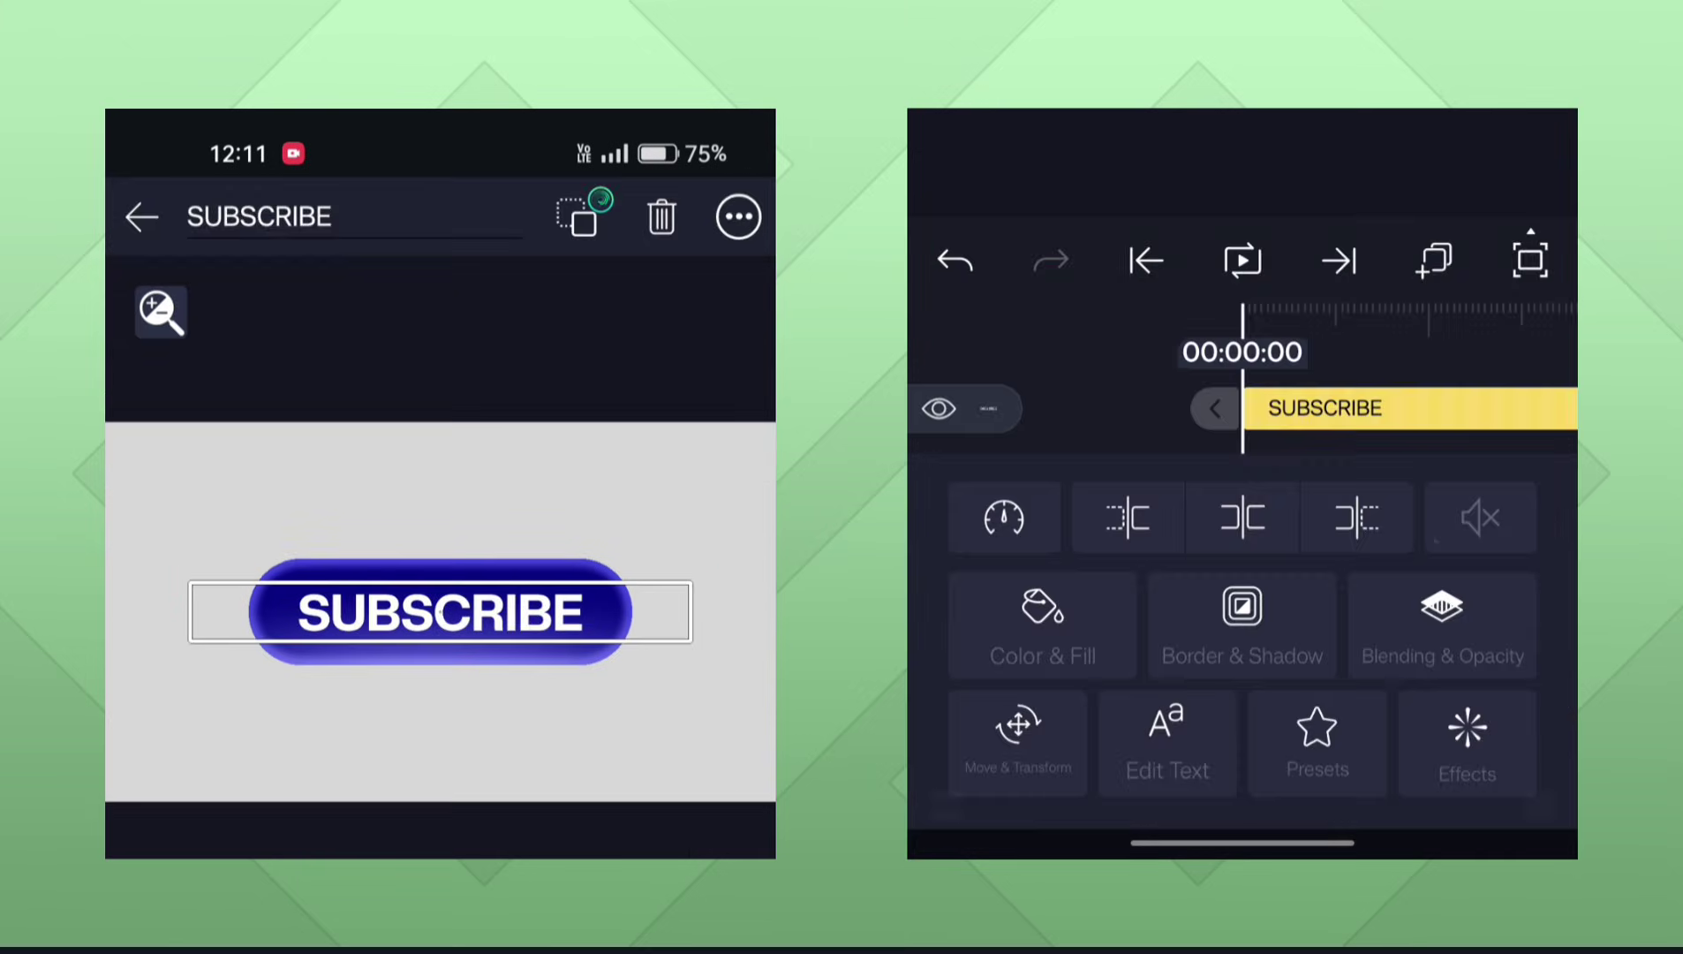
# Scrub the timeline to check the SUBSCRIBE layer, then return the playhead to the start.
pyautogui.click(1214, 408)
pyautogui.moveTo(1391, 660)
pyautogui.mouseDown()
pyautogui.moveTo(1112, 657)
pyautogui.moveTo(1006, 415)
pyautogui.mouseUp()
pyautogui.click(1006, 414)
pyautogui.click(1445, 629)
pyautogui.moveTo(1104, 698); pyautogui.dragTo(1424, 705)
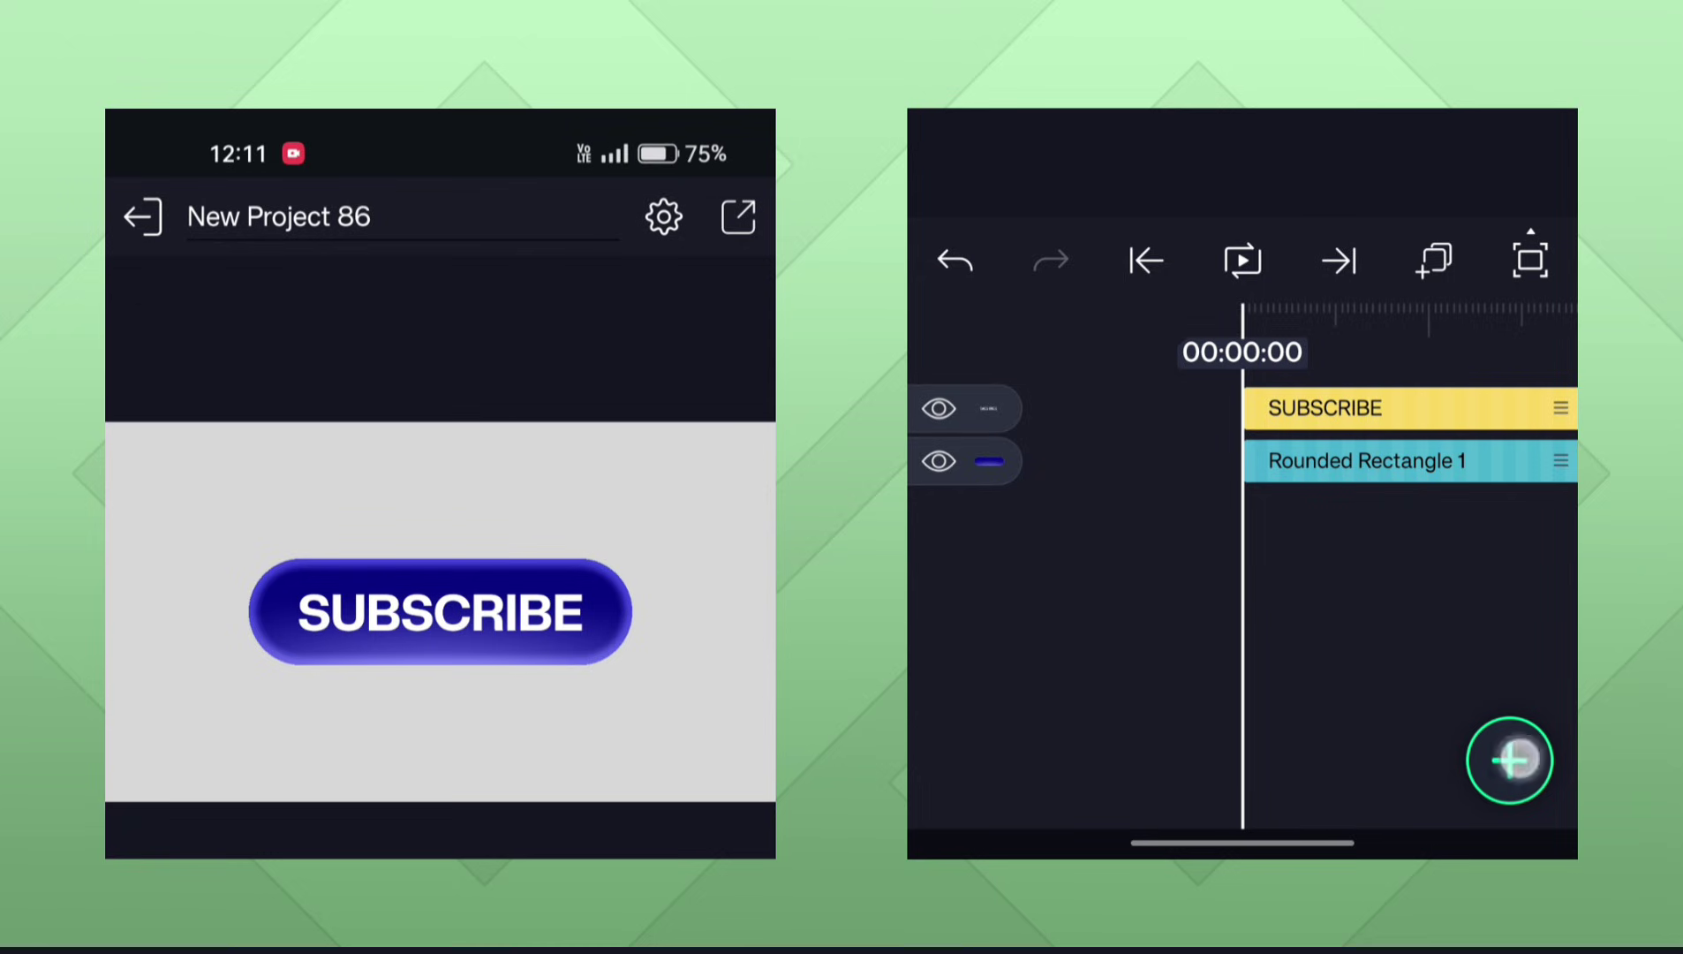
# Add a Null object layer, Null 1, to the project.
pyautogui.click(1510, 760)
pyautogui.click(1304, 415)
pyautogui.click(1255, 647)
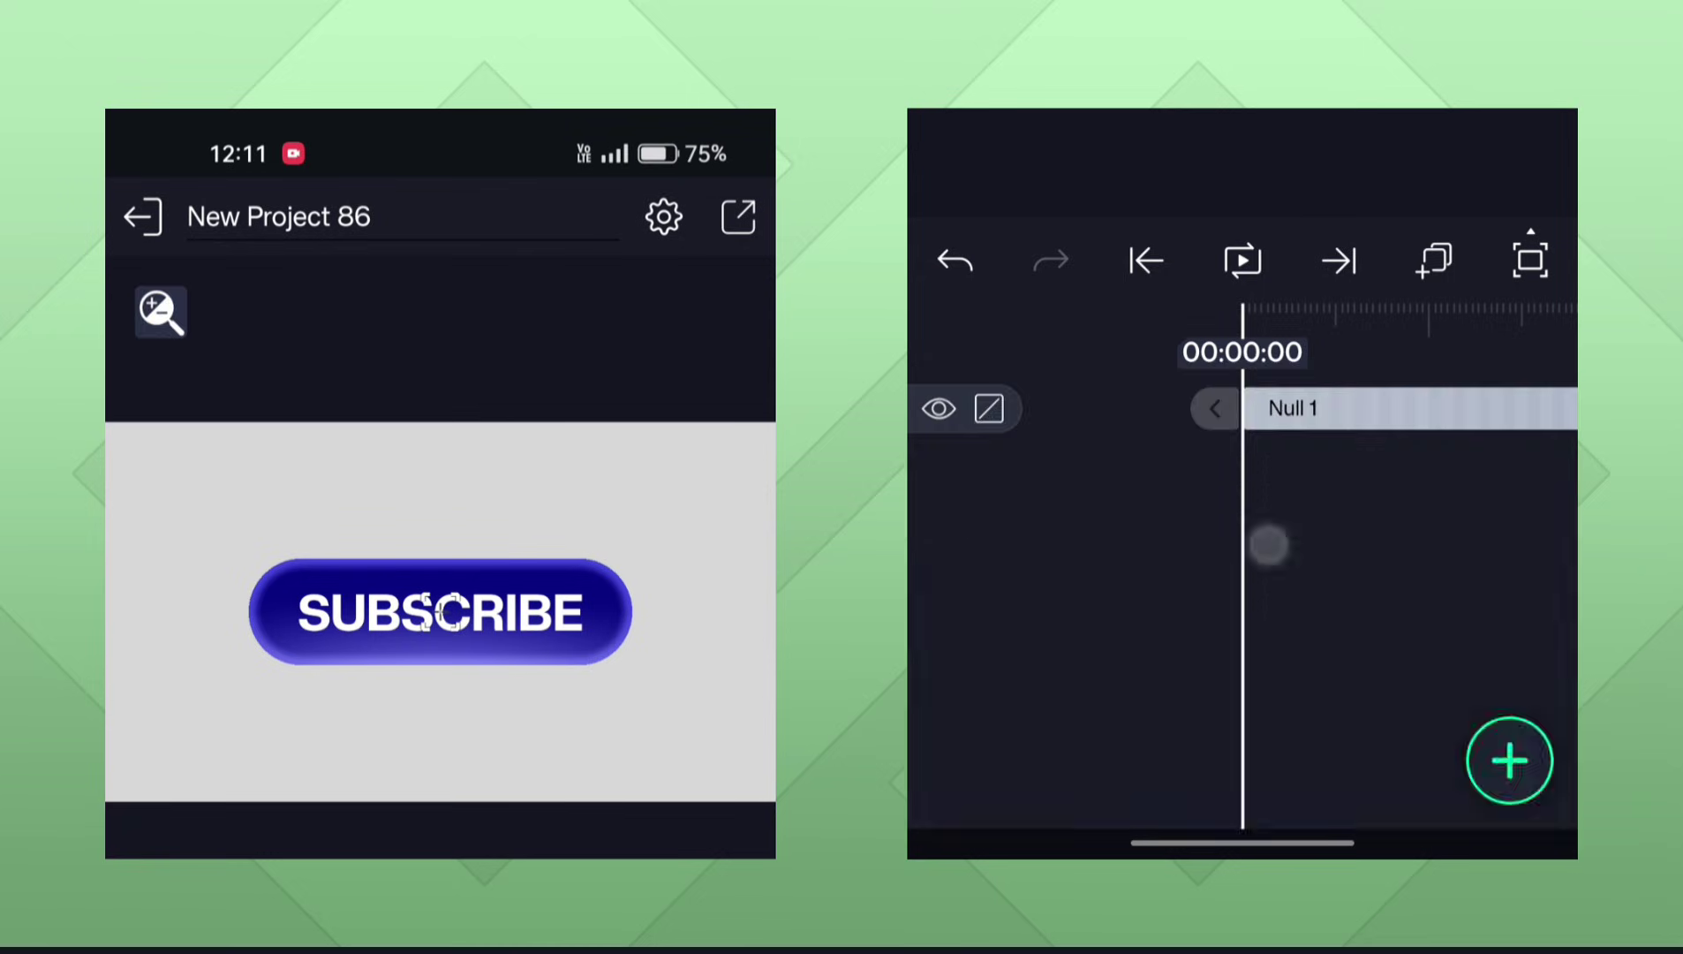
pyautogui.moveTo(1432, 360); pyautogui.dragTo(1517, 588)
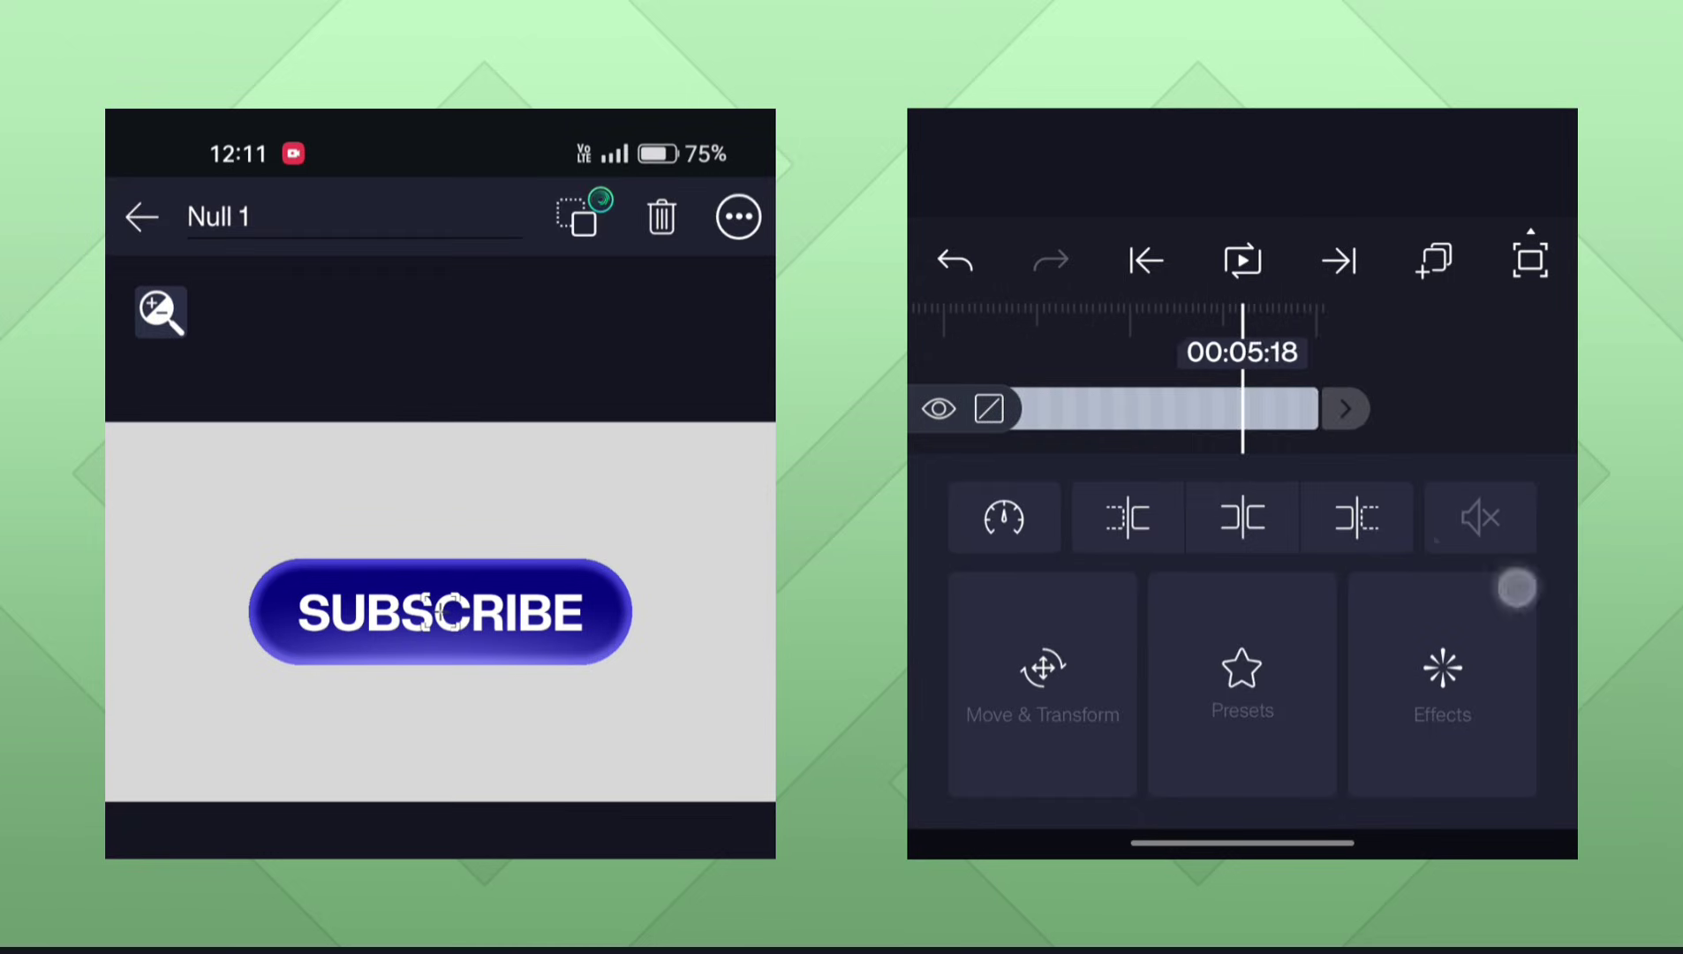
pyautogui.moveTo(1400, 356); pyautogui.dragTo(1493, 344)
pyautogui.click(1492, 340)
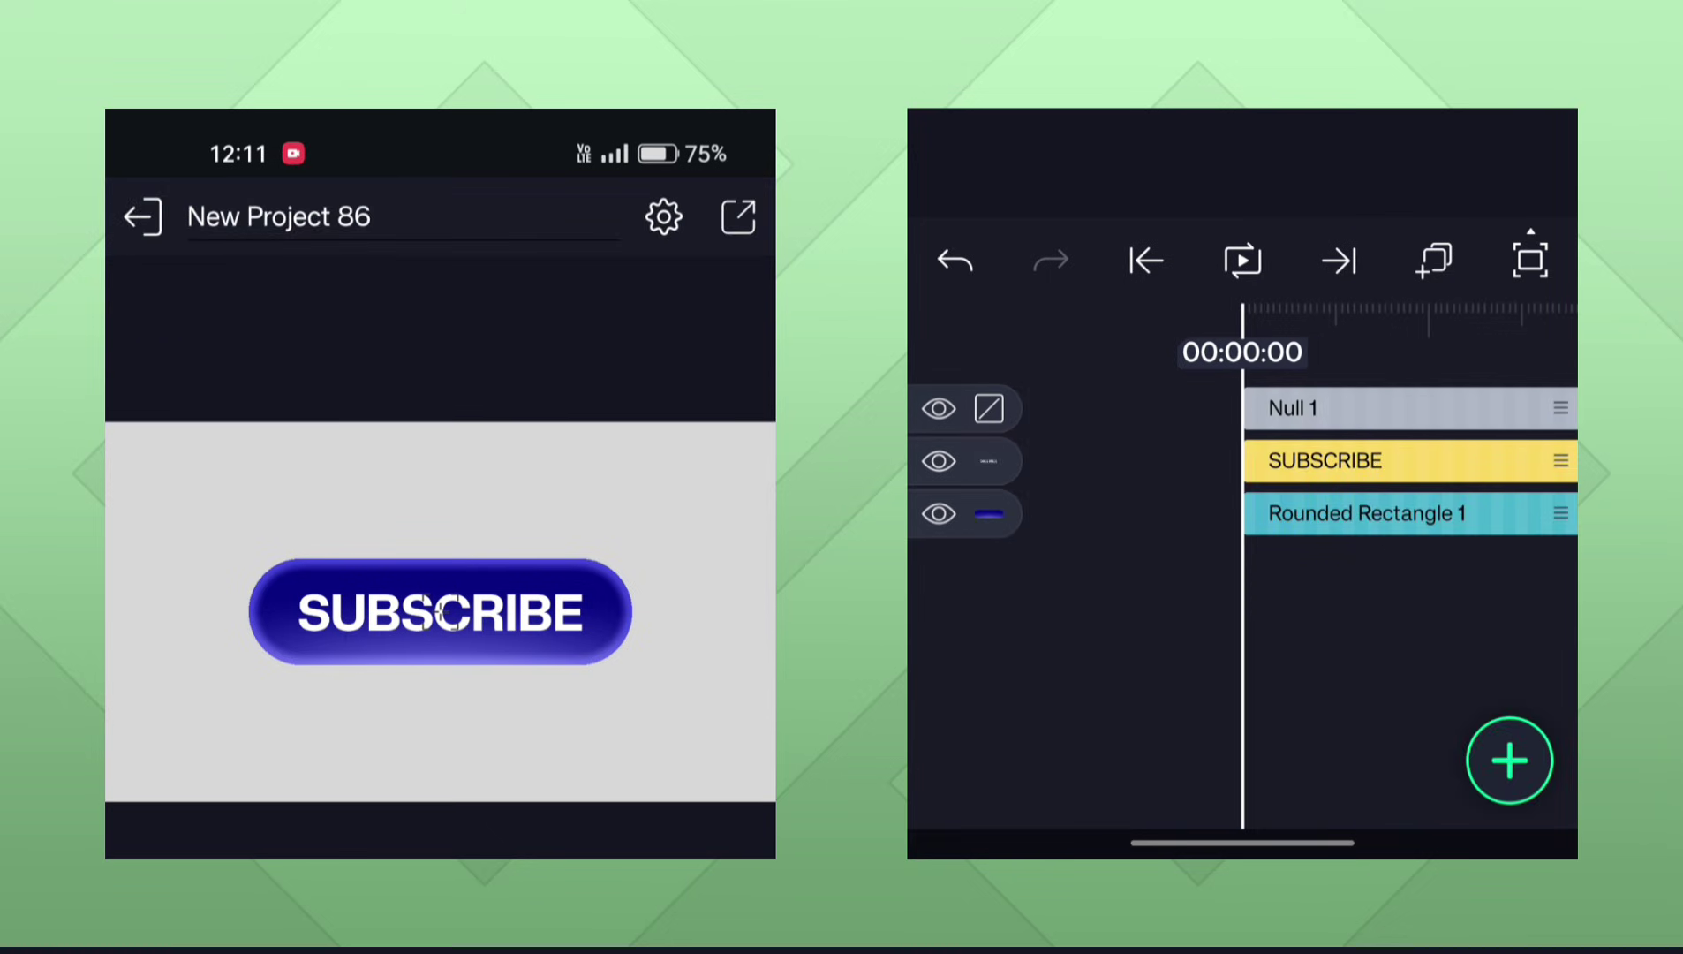
# Parent the SUBSCRIBE text and Rounded Rectangle 1 layers to Null 1.
pyautogui.click(1343, 460)
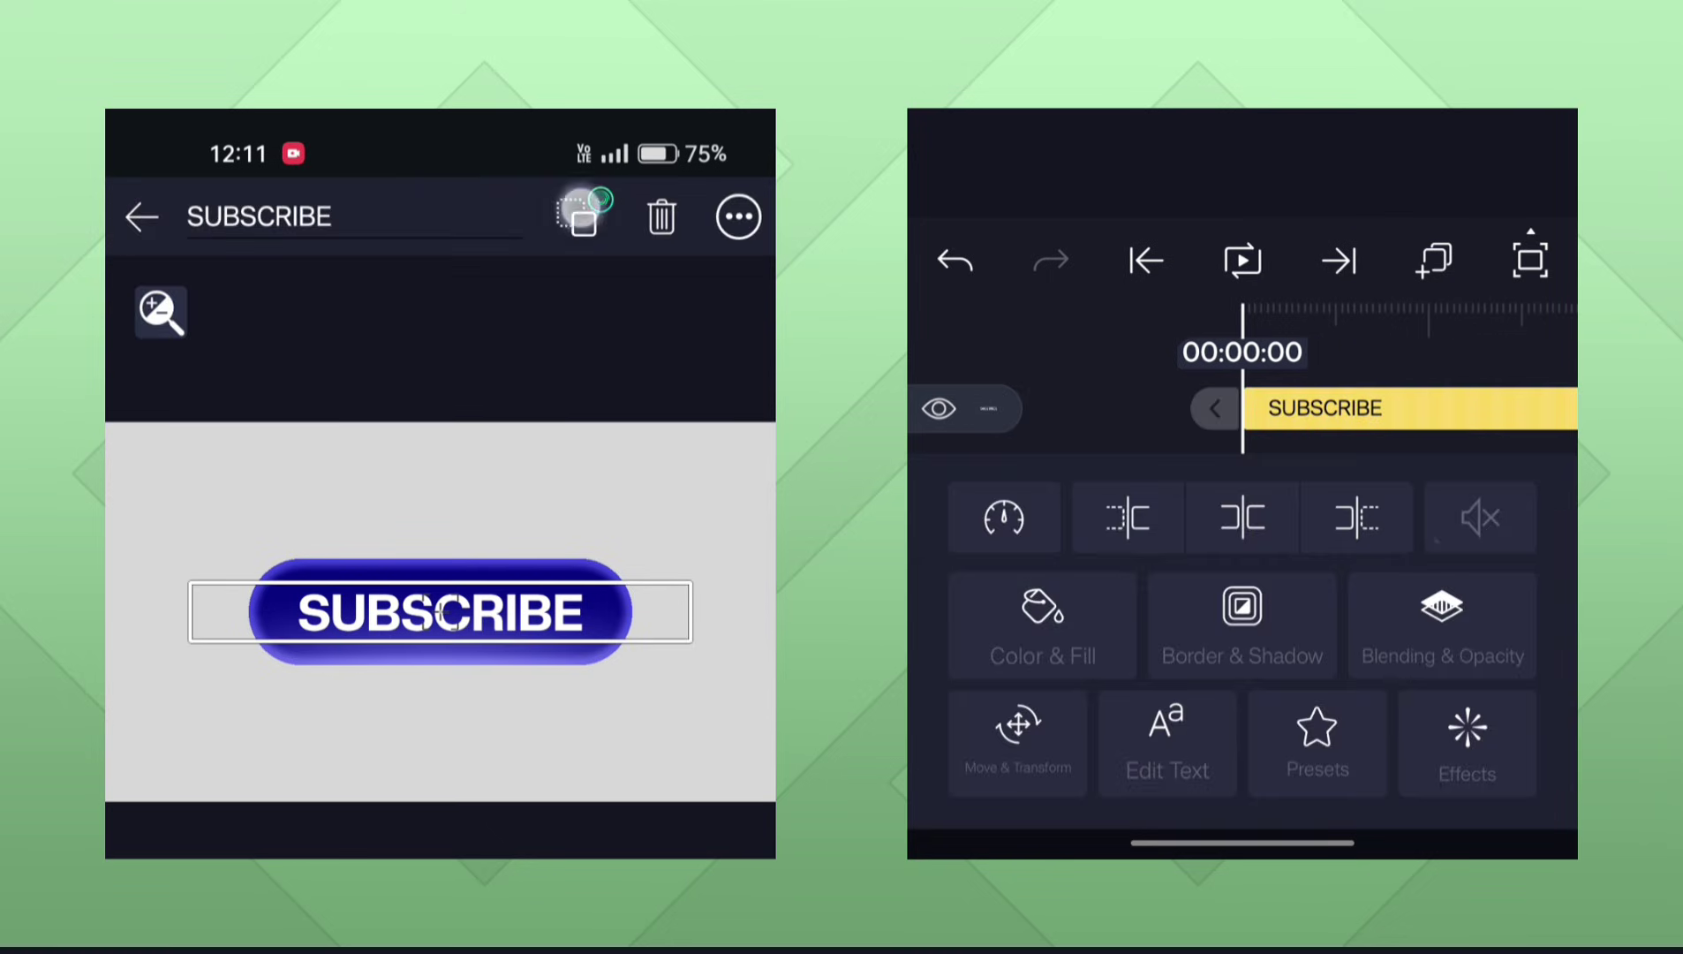
pyautogui.click(580, 209)
pyautogui.click(530, 368)
pyautogui.click(1479, 338)
pyautogui.click(1392, 513)
pyautogui.click(581, 208)
pyautogui.click(530, 369)
pyautogui.click(1460, 362)
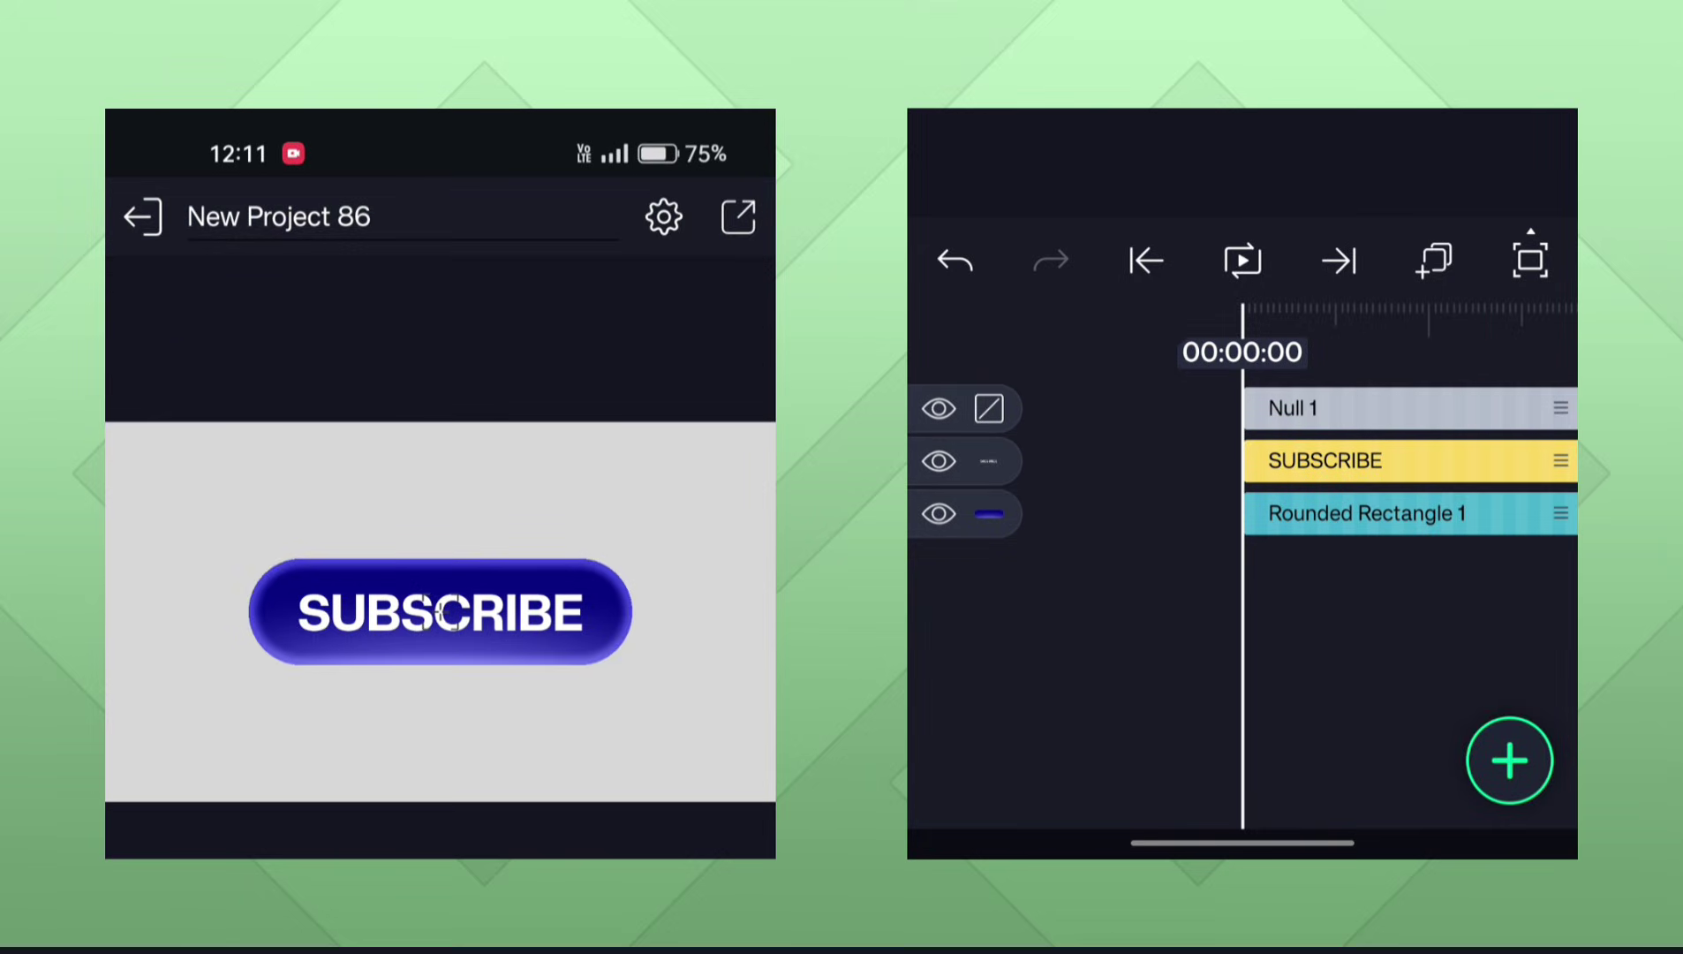
# Keyframe Null 1's scale at 50 at 00:00:25 and 0 at the start.
pyautogui.click(1404, 408)
pyautogui.click(1045, 676)
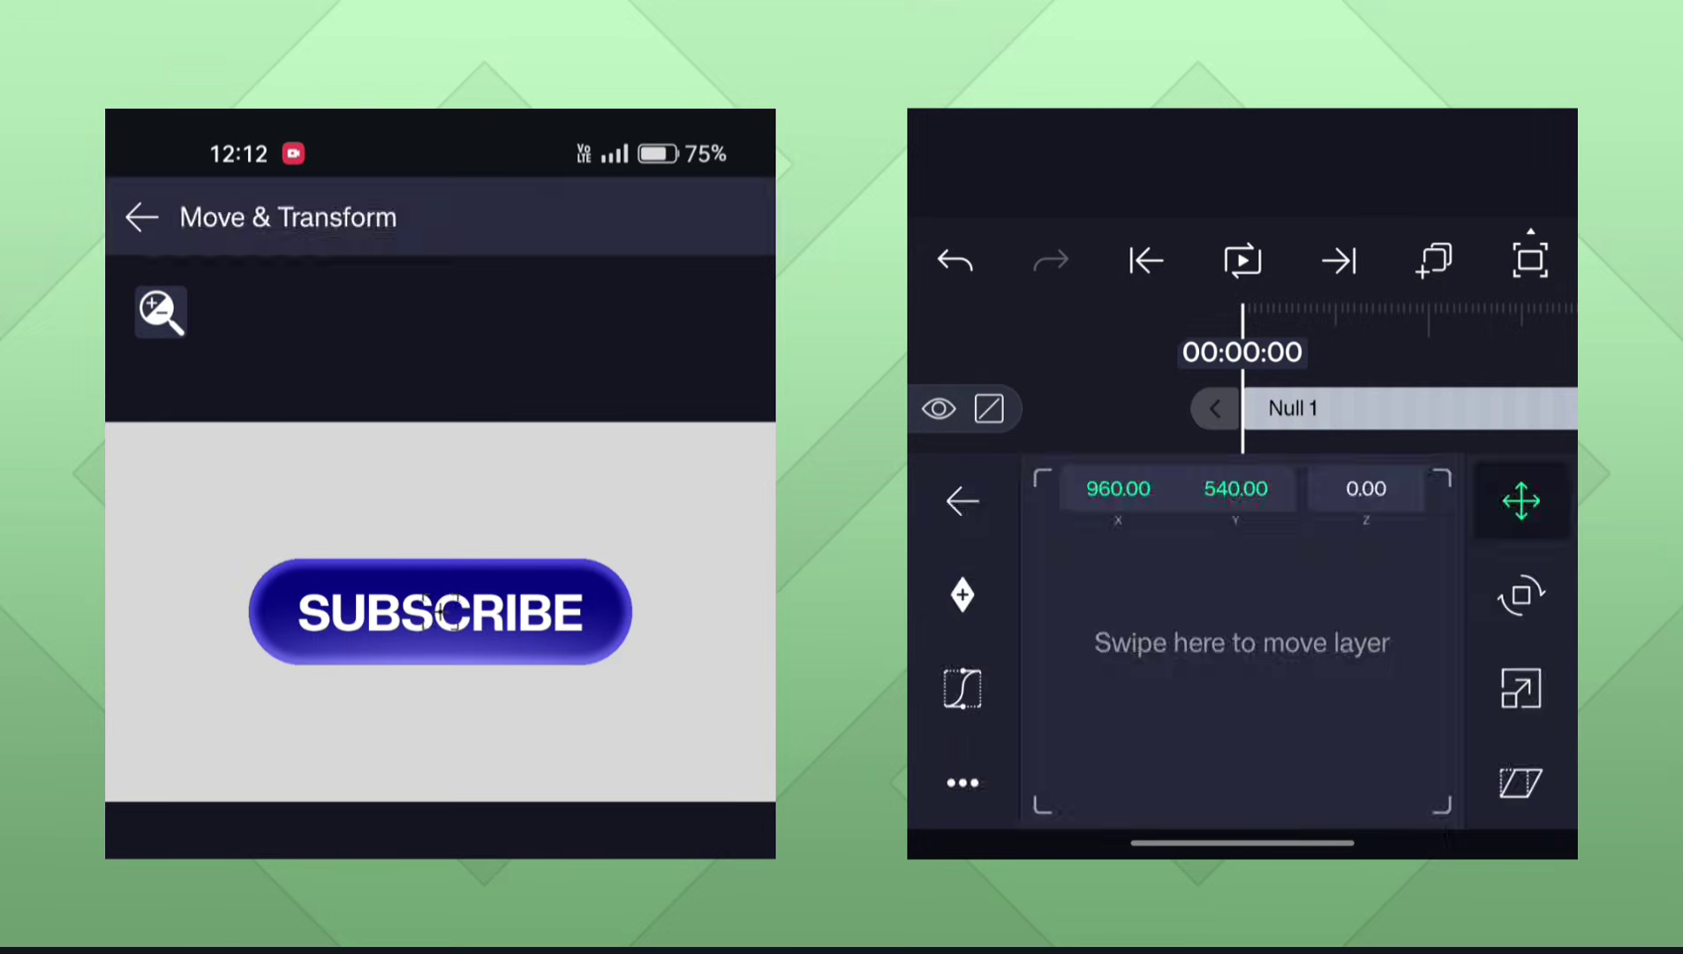
pyautogui.click(1521, 689)
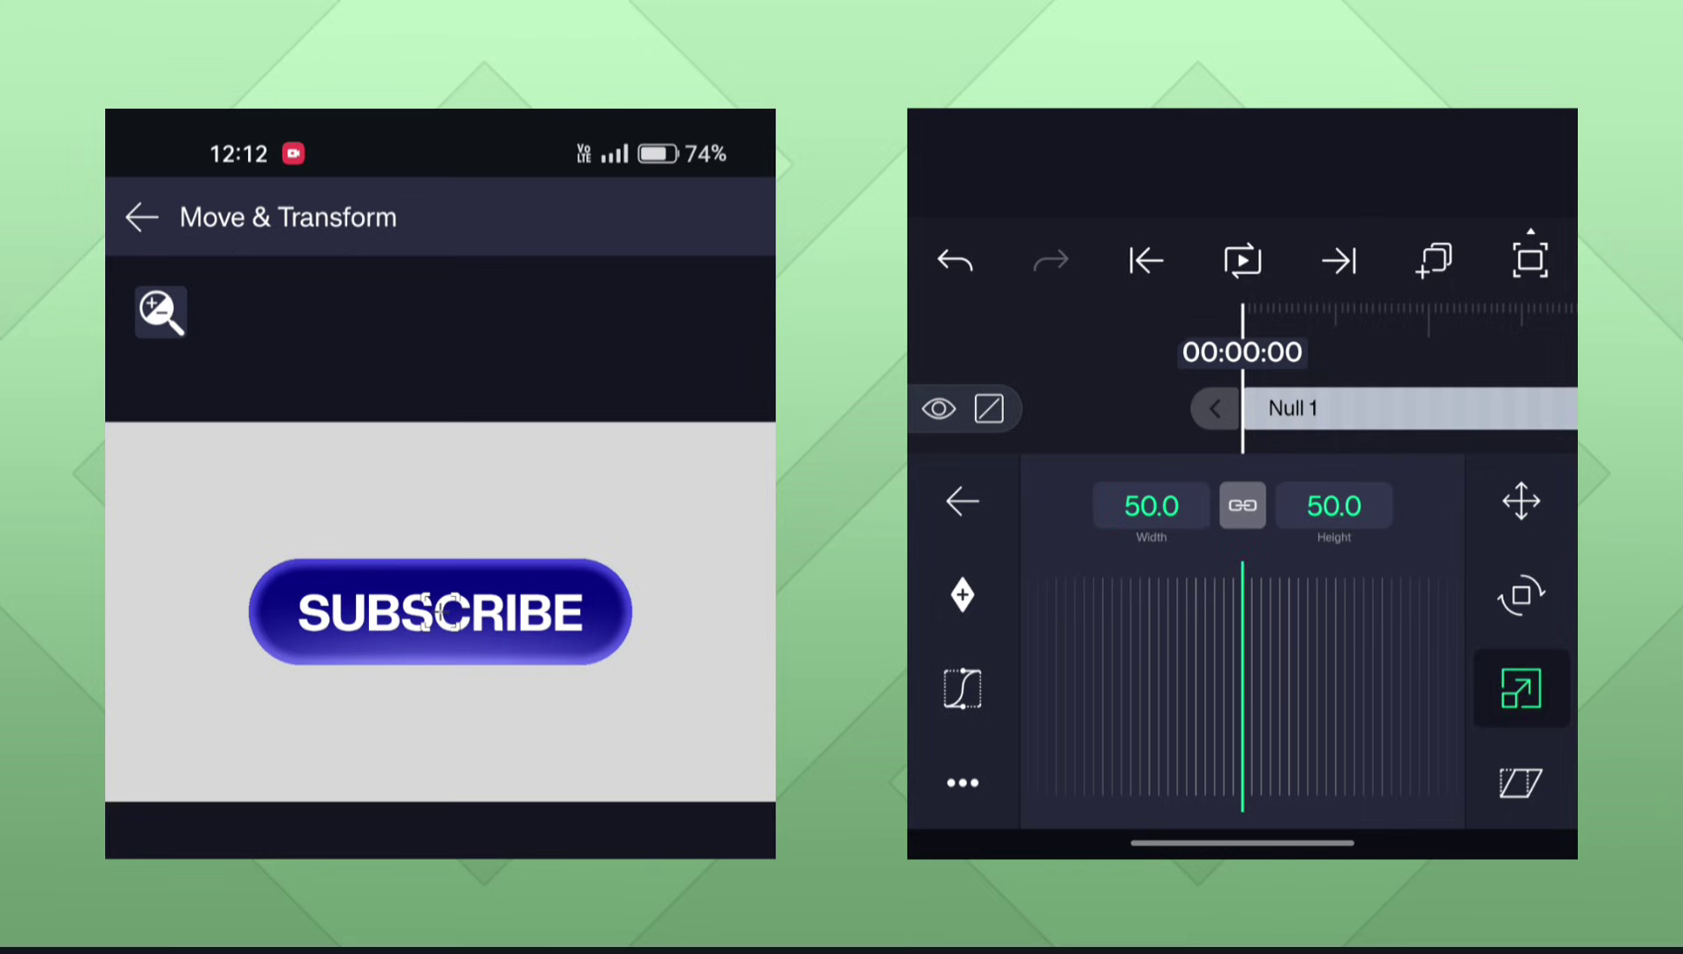
pyautogui.moveTo(1432, 413); pyautogui.dragTo(1249, 468)
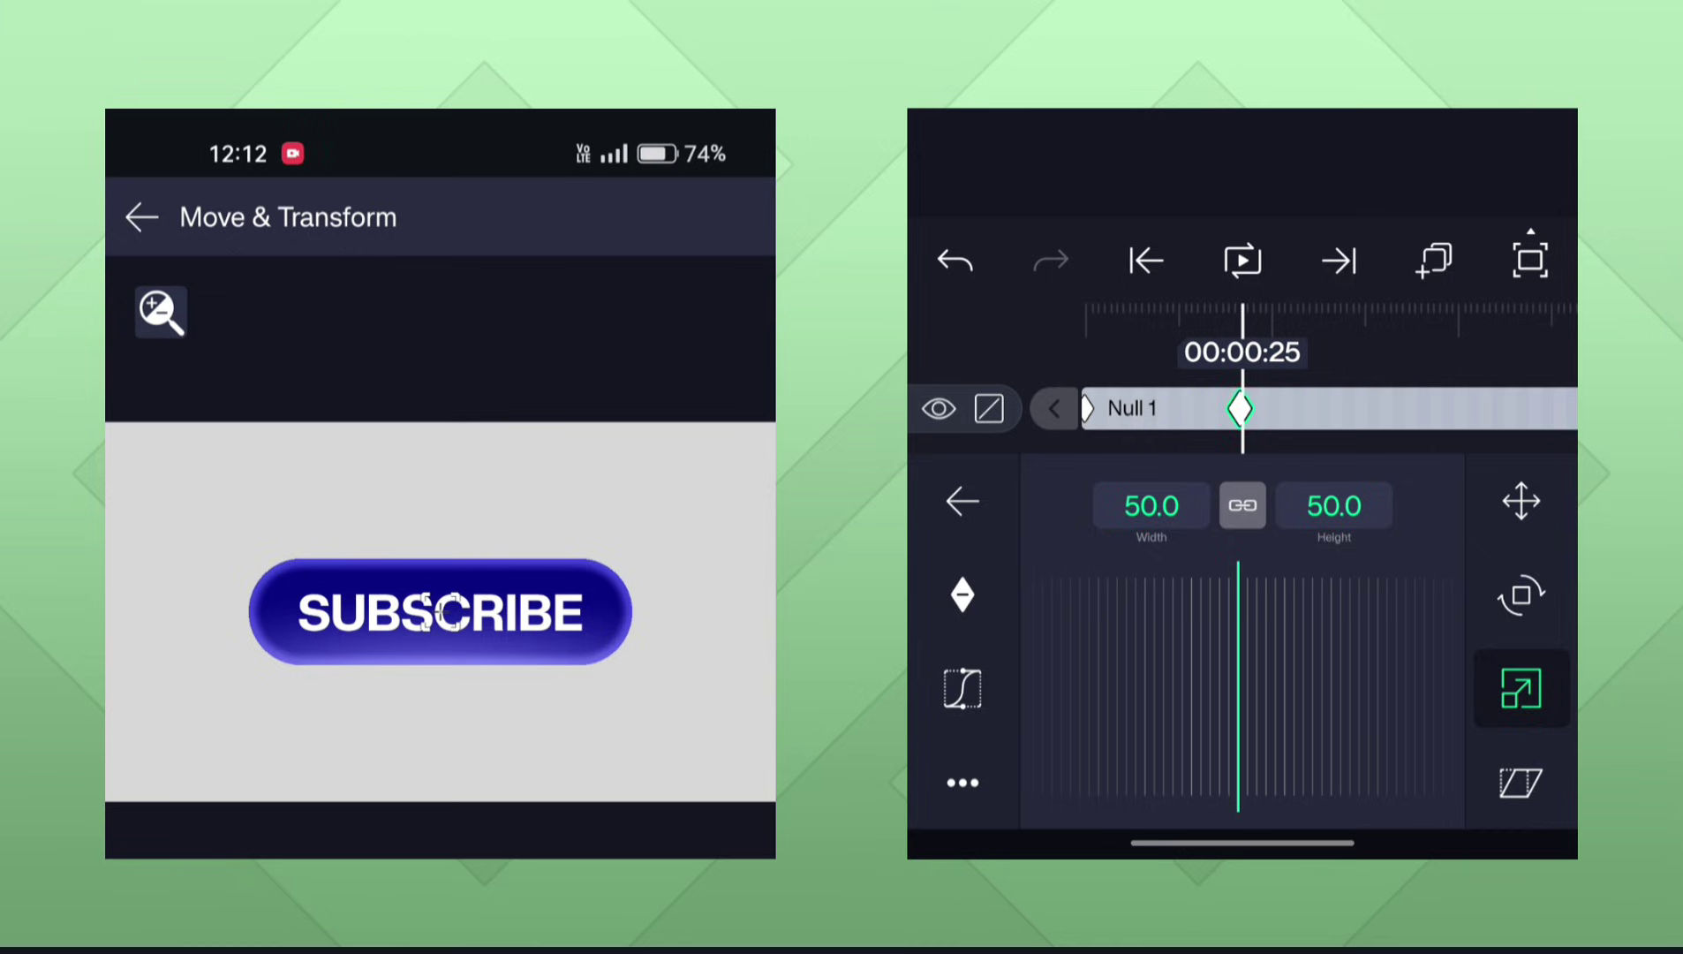
pyautogui.click(1147, 260)
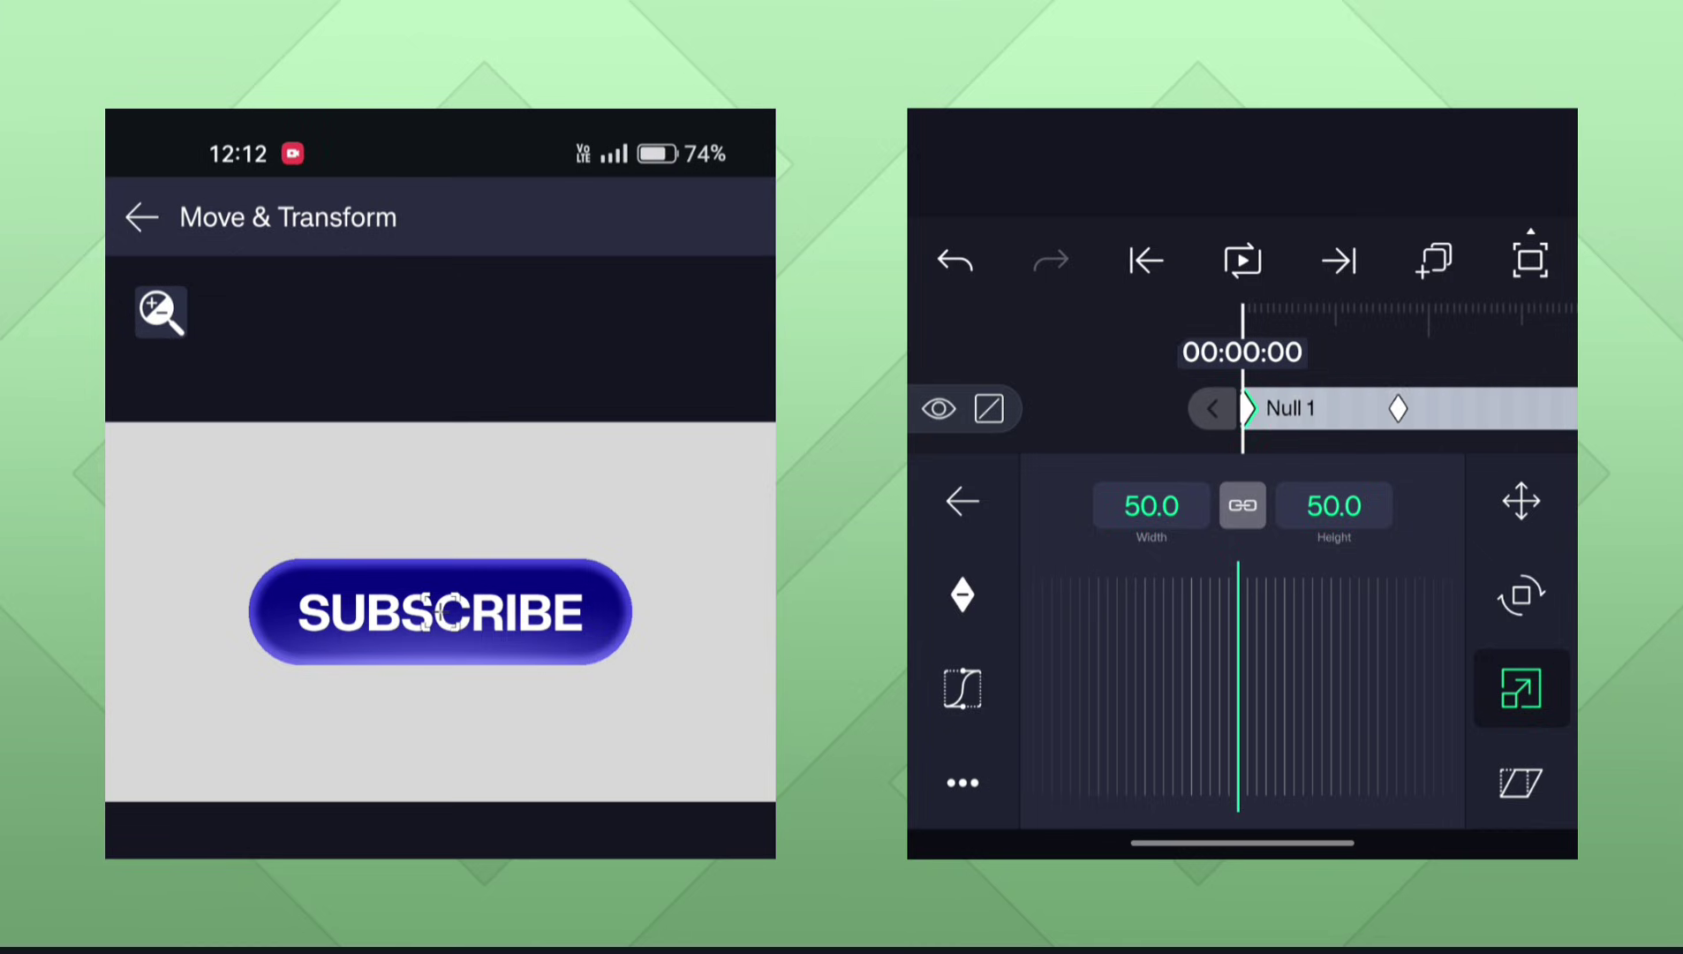
pyautogui.moveTo(1241, 701); pyautogui.dragTo(1502, 703)
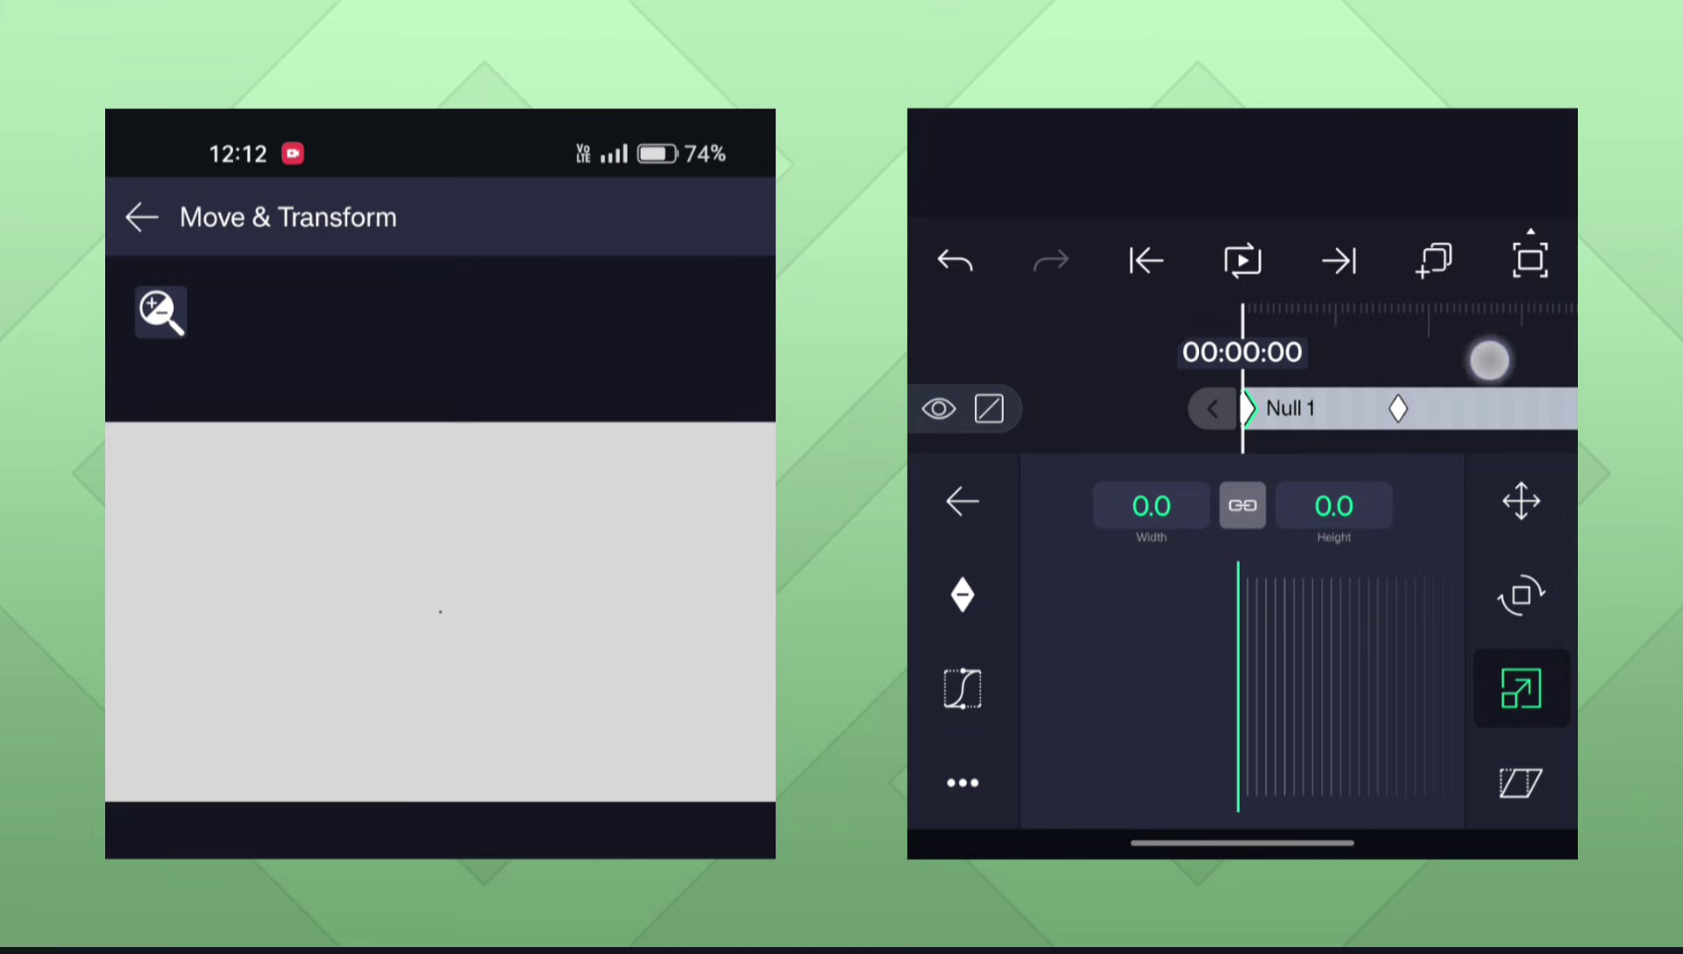
# Give the scale animation Elastic easing, tune the overshoot curve, and preview it.
pyautogui.moveTo(1472, 358); pyautogui.dragTo(1398, 342)
pyautogui.click(962, 688)
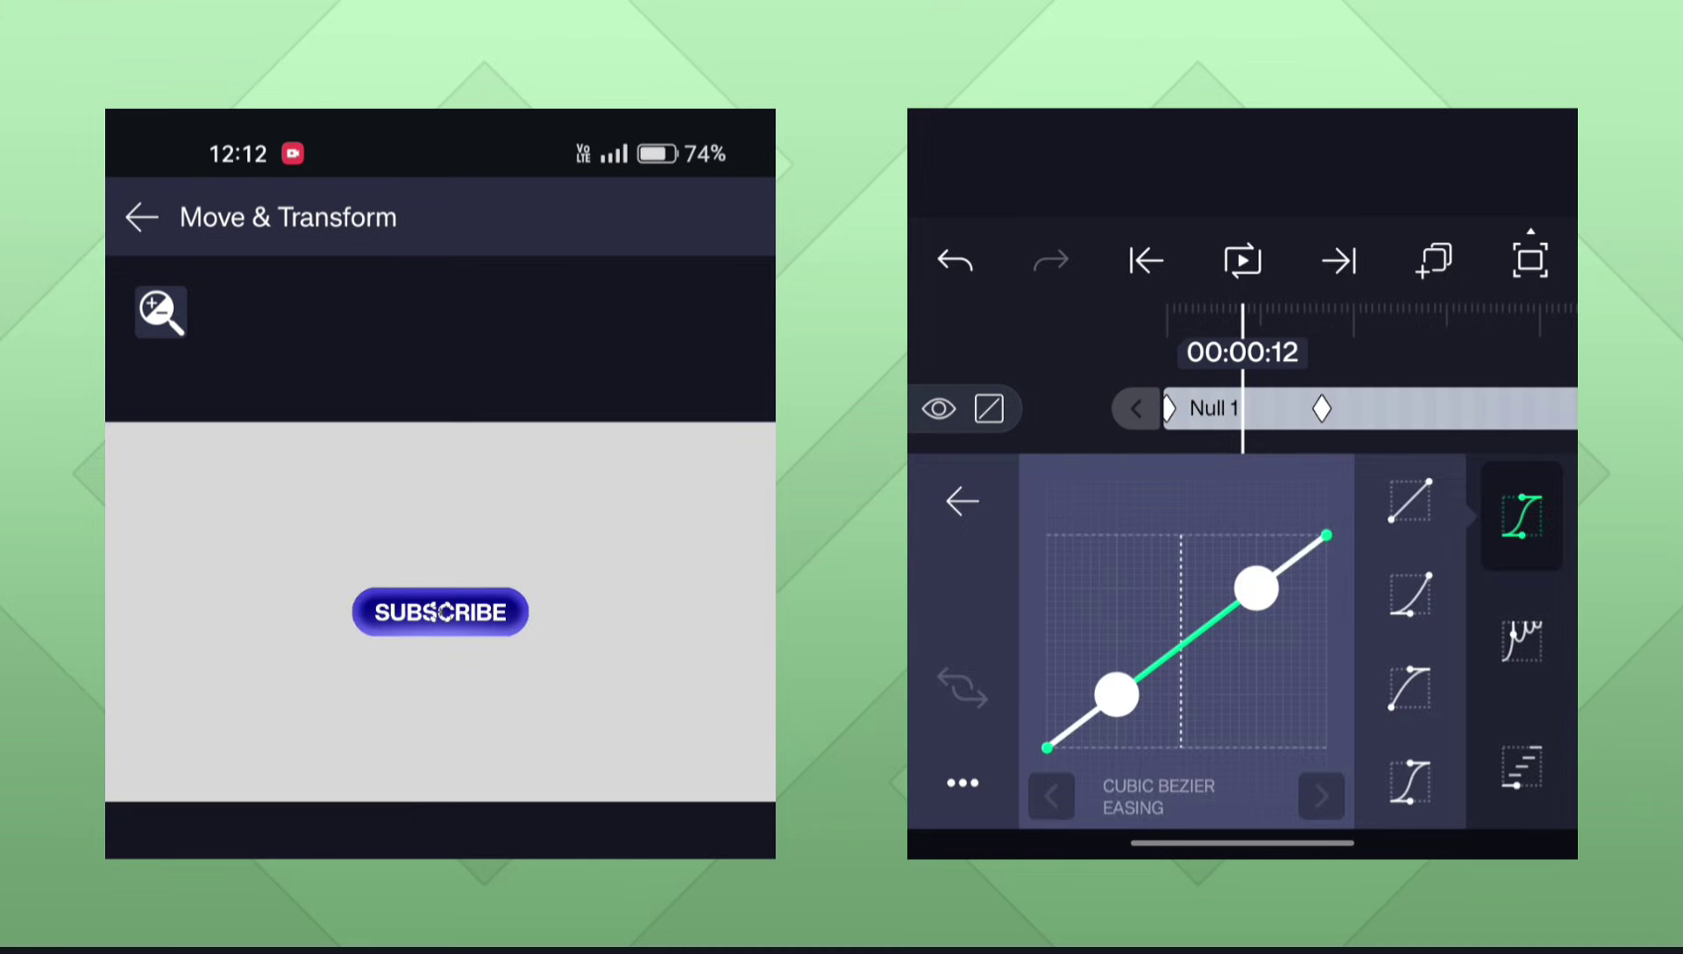
pyautogui.click(1521, 639)
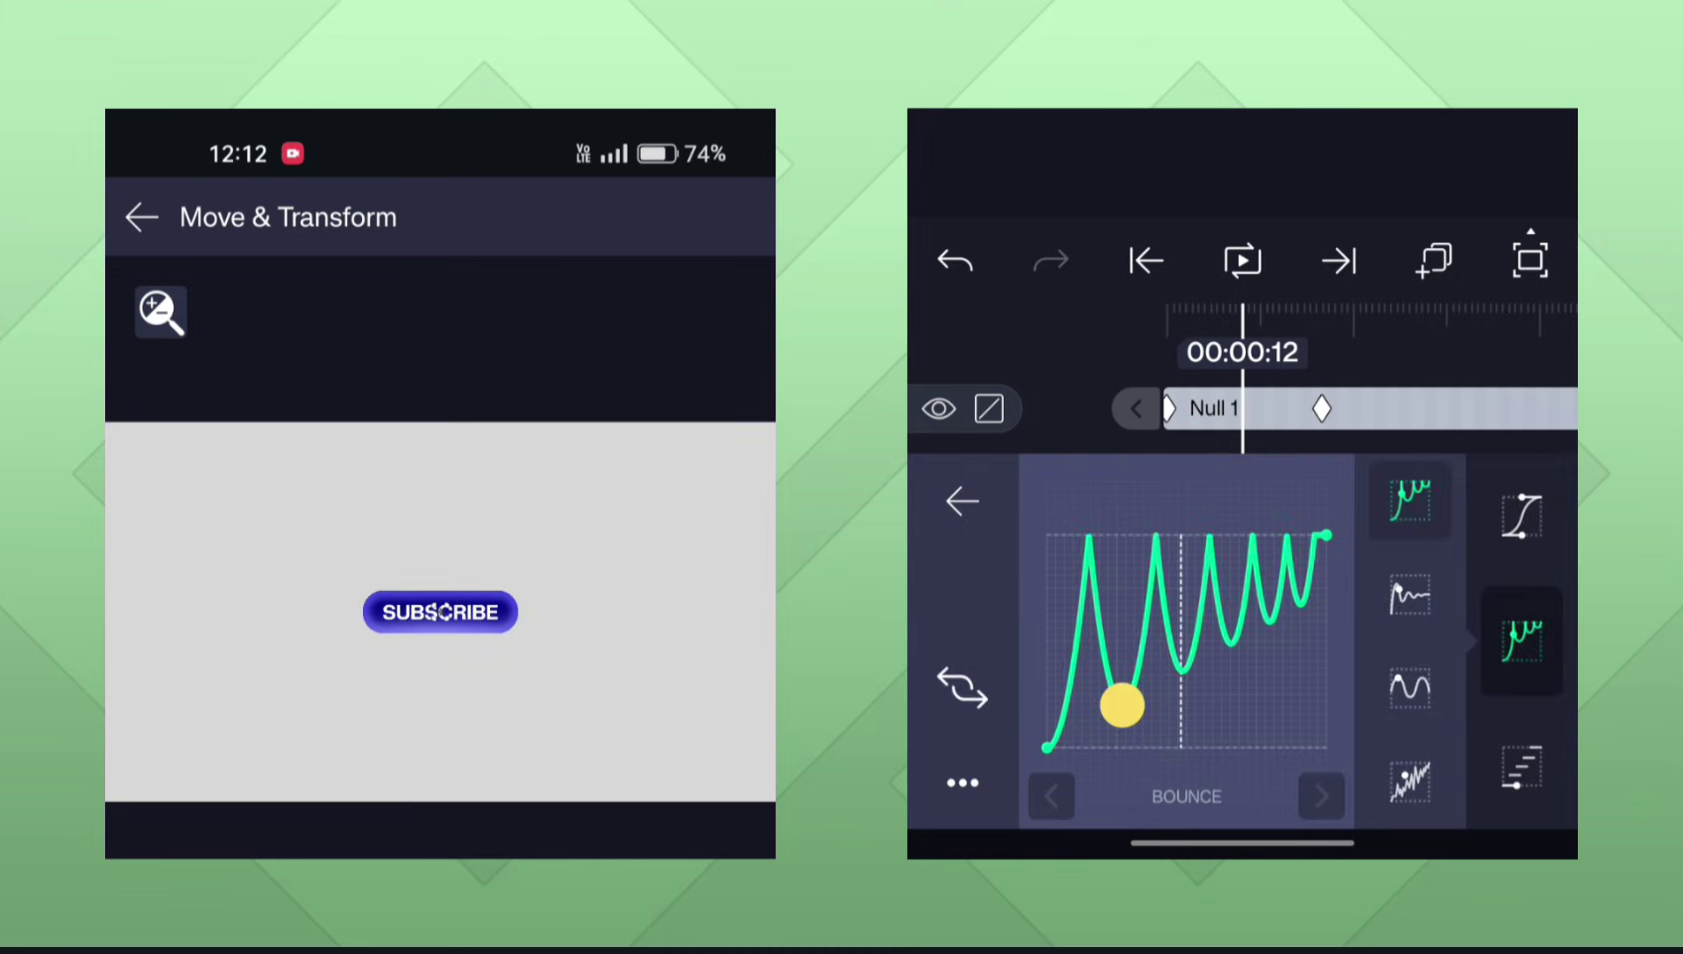
pyautogui.click(1410, 593)
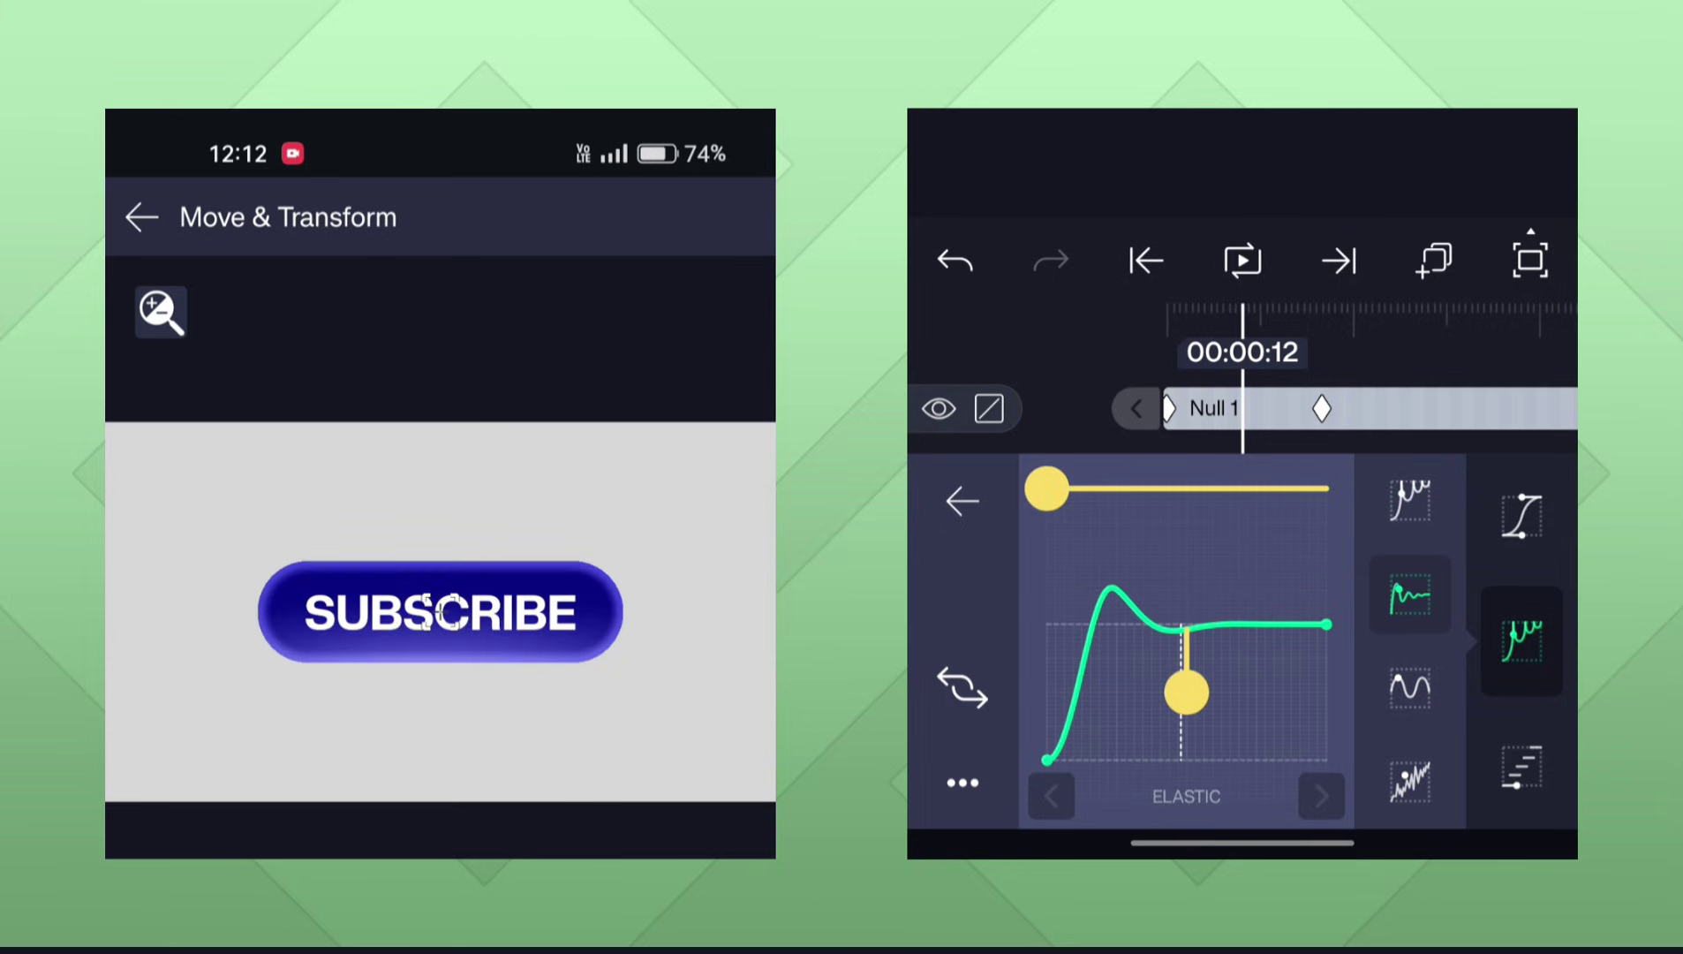
pyautogui.moveTo(1042, 494); pyautogui.dragTo(973, 570)
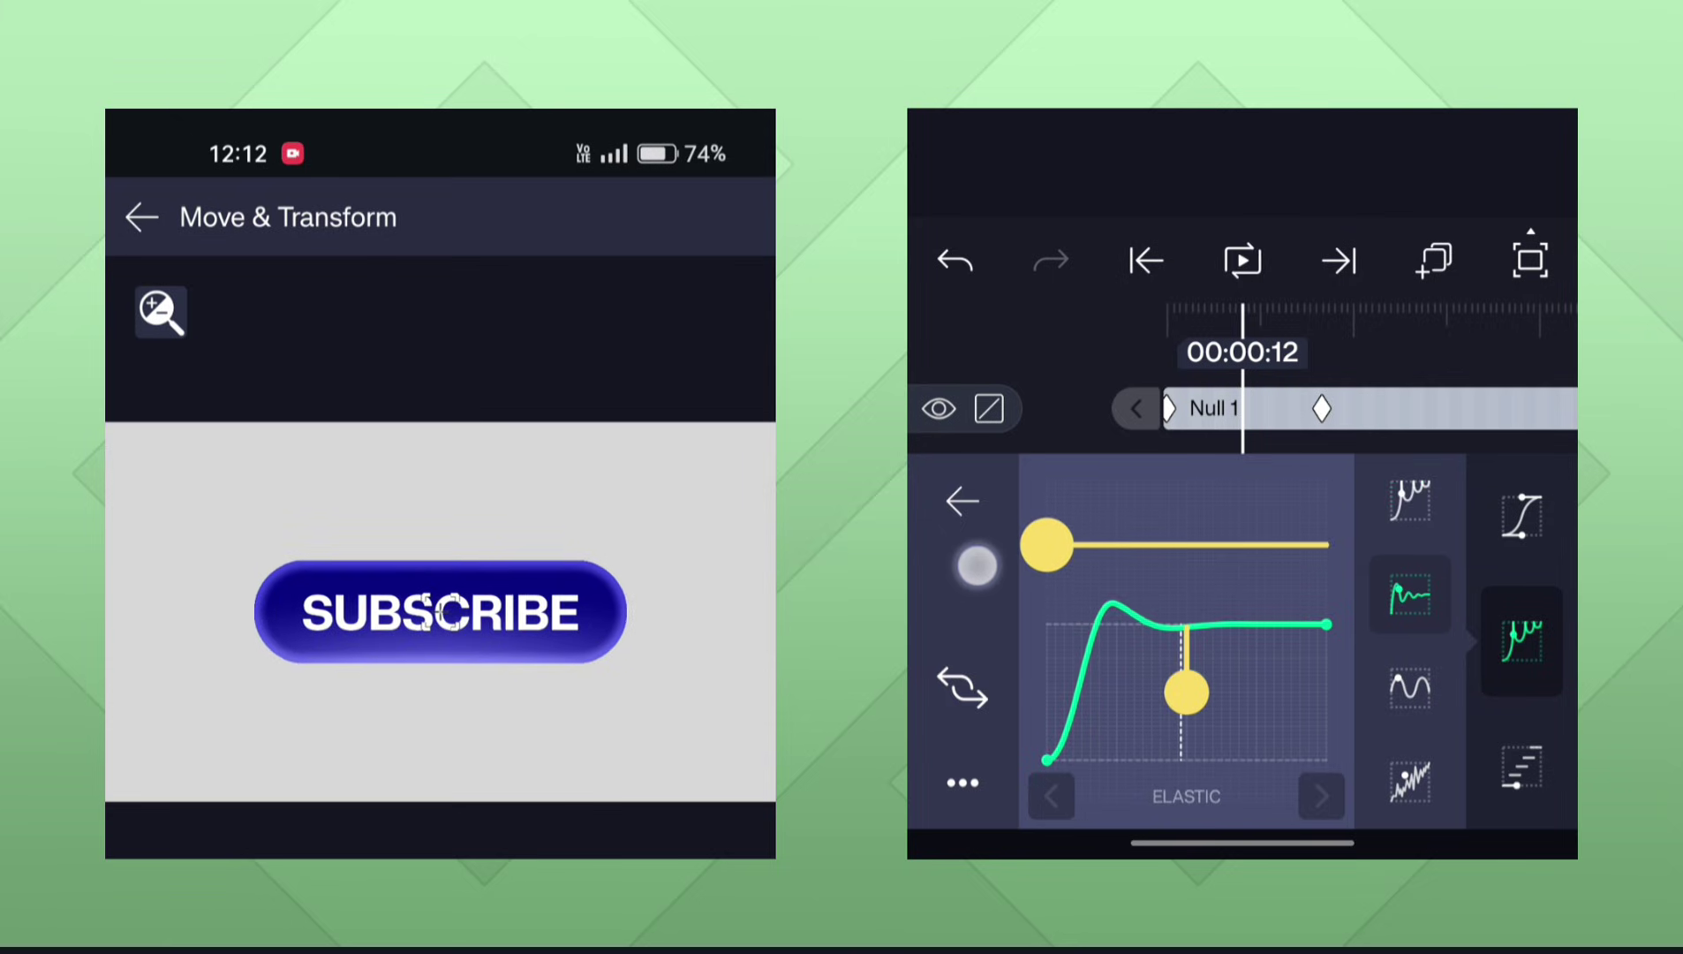
pyautogui.moveTo(1201, 700); pyautogui.dragTo(1428, 741)
pyautogui.click(963, 500)
pyautogui.click(1242, 260)
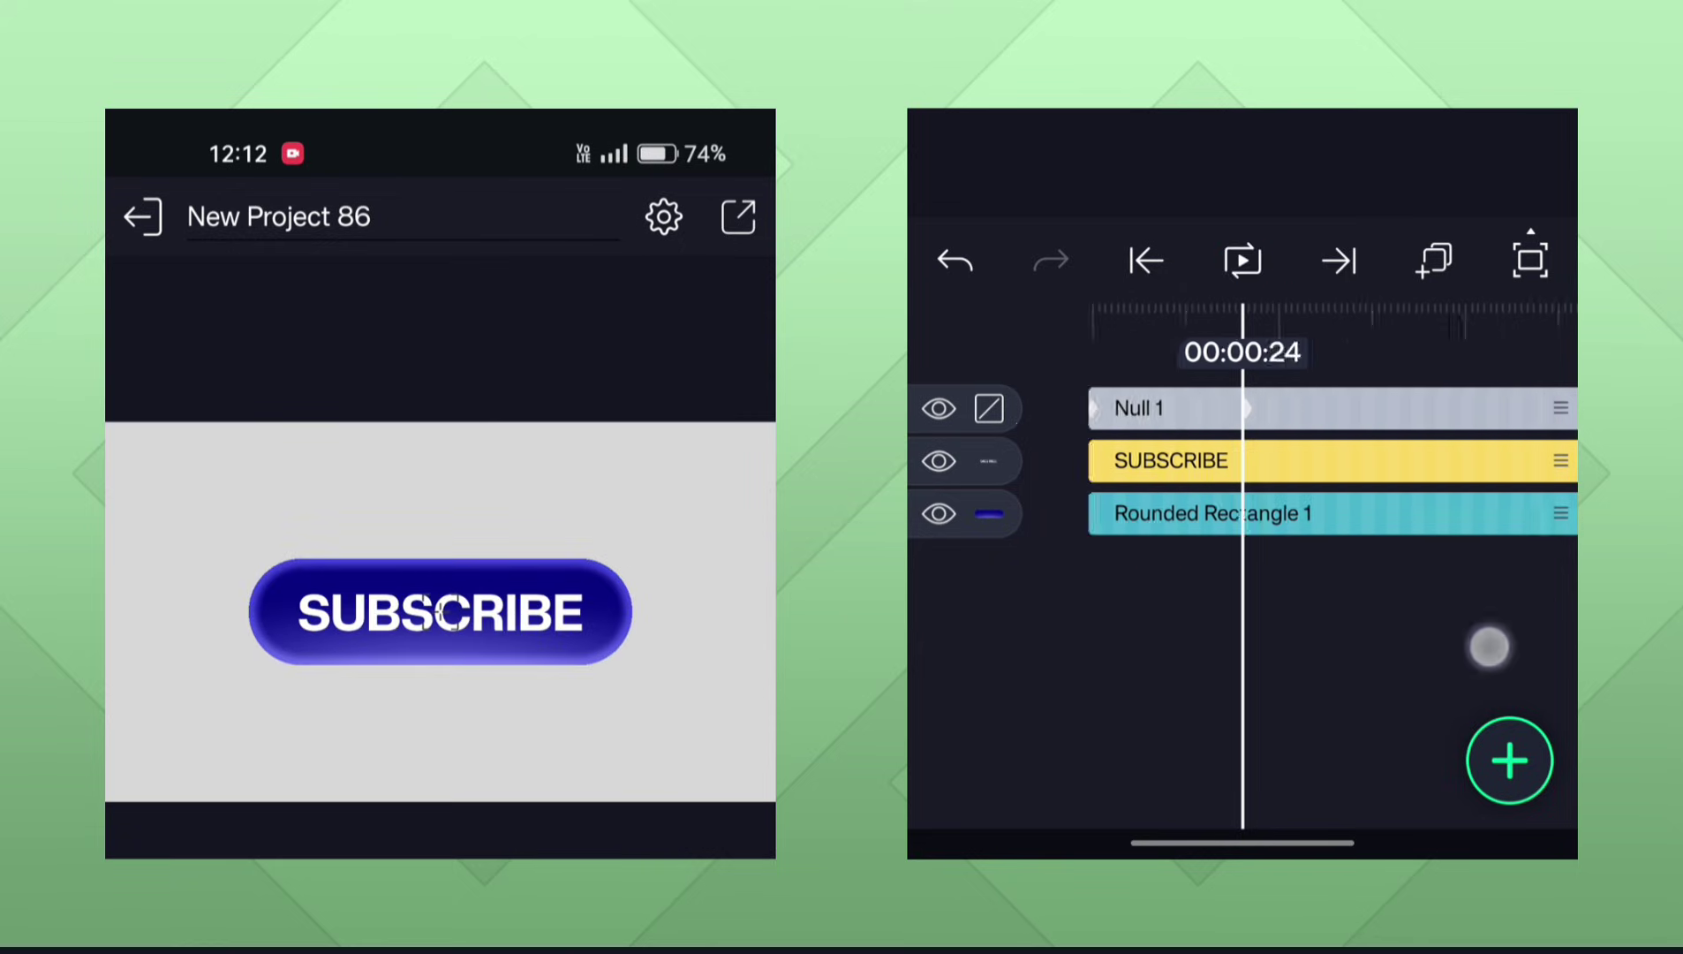
# Replay the pop-in preview a few times, then reselect Null 1 at the two-second mark.
pyautogui.click(1243, 261)
pyautogui.click(1254, 258)
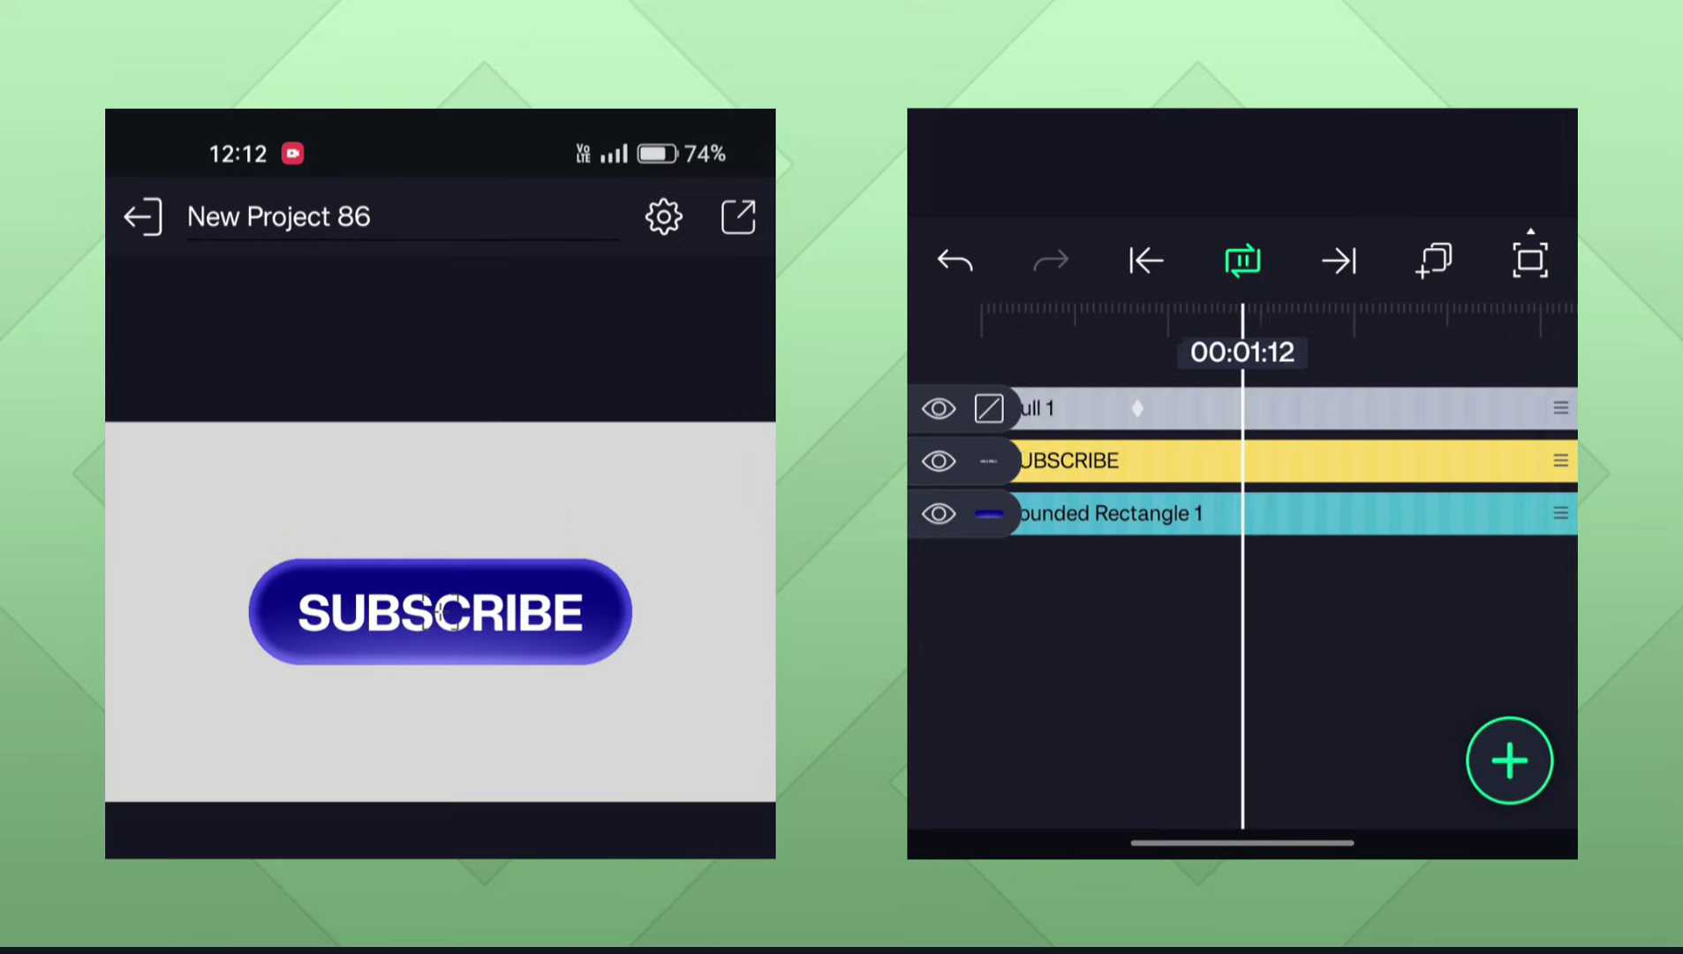
pyautogui.click(1464, 662)
pyautogui.click(1243, 258)
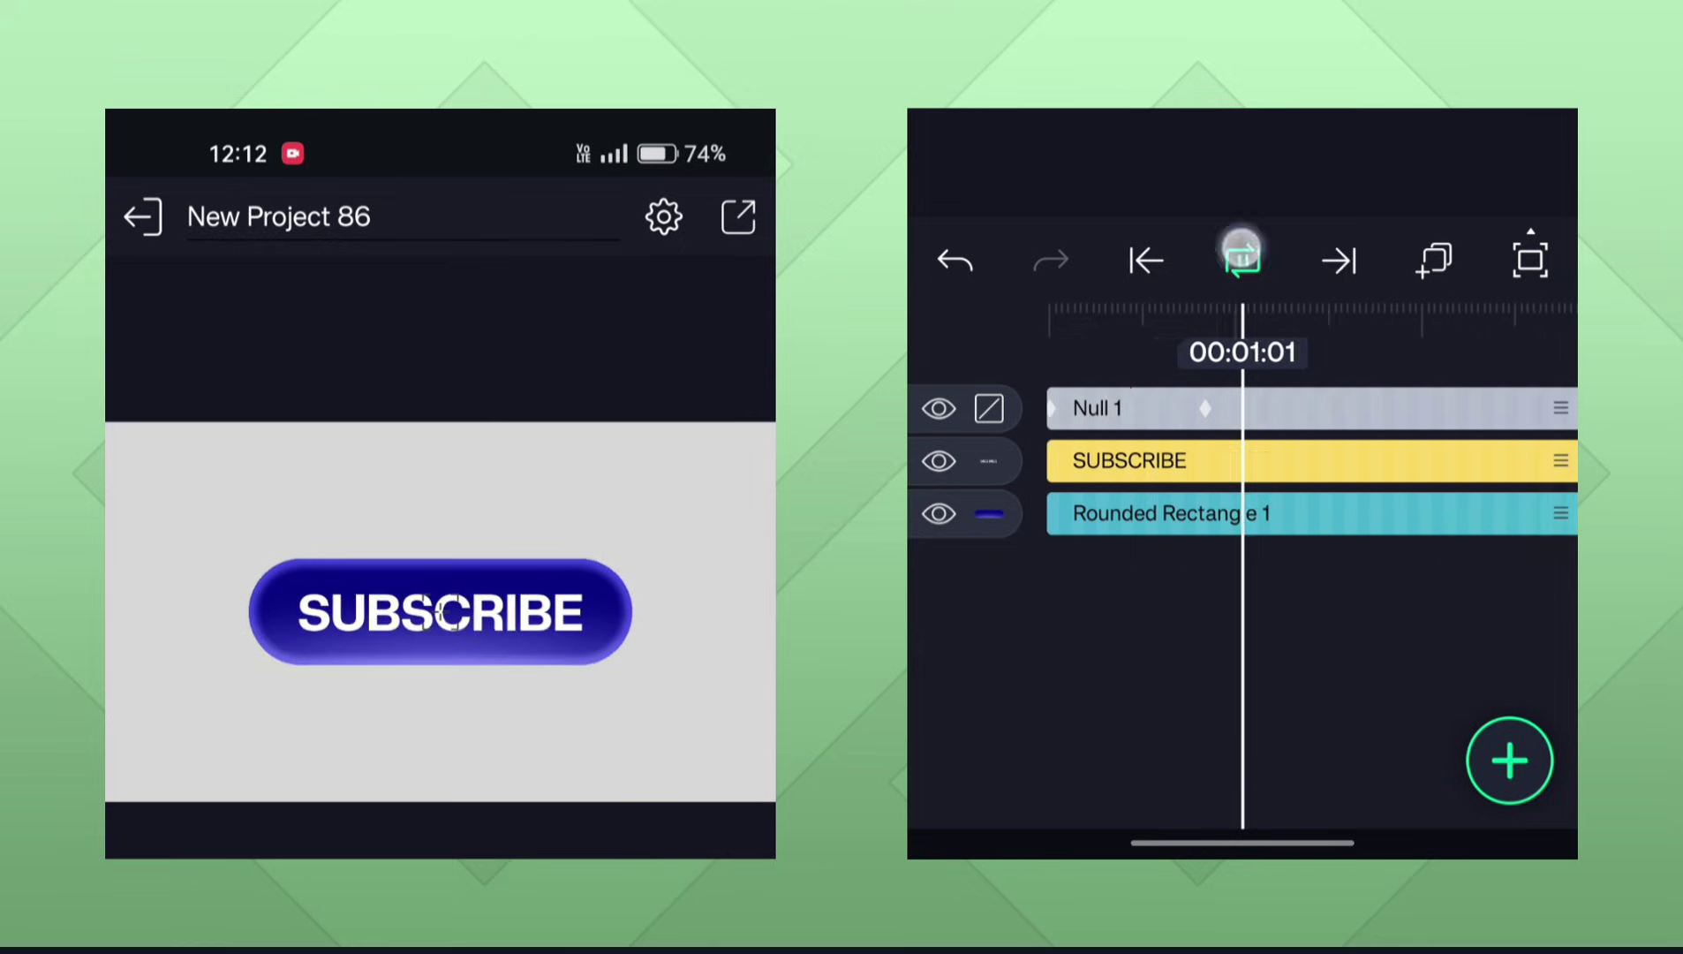
pyautogui.click(1241, 252)
pyautogui.moveTo(1361, 638); pyautogui.dragTo(1279, 682)
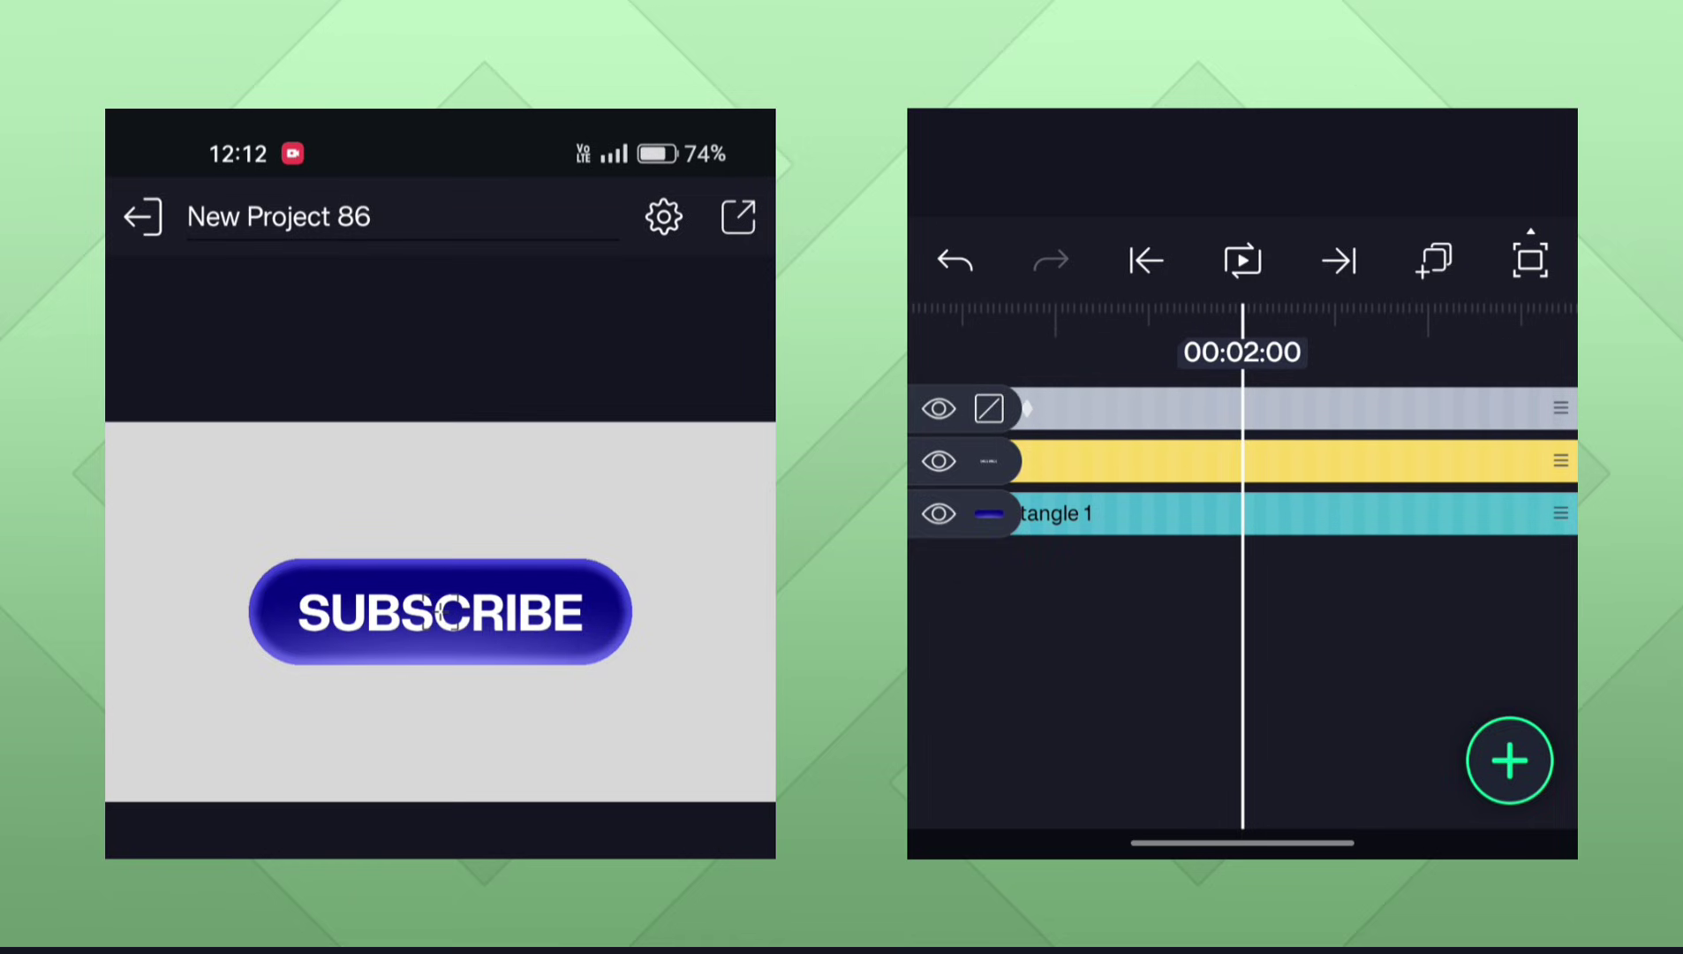
pyautogui.click(1131, 408)
# Keyframe Null 1's scale at 50 at 00:02:00 and 00:02:20, and dip it to 42 at 00:02:10.
pyautogui.click(998, 666)
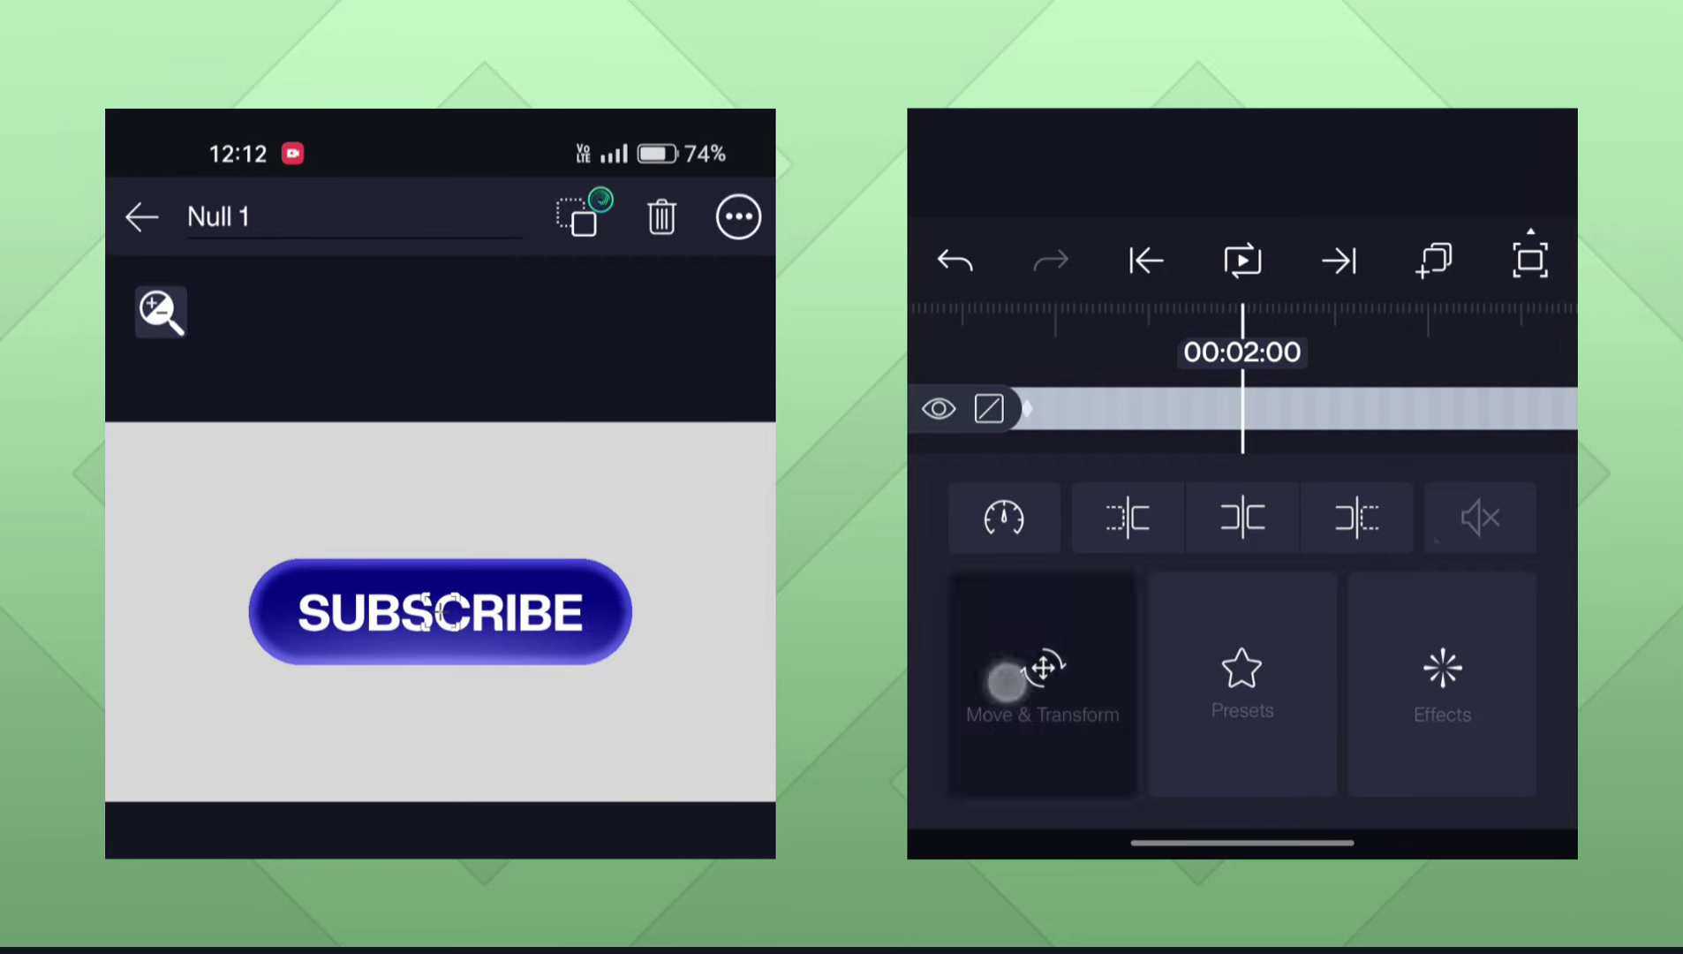
pyautogui.click(1526, 675)
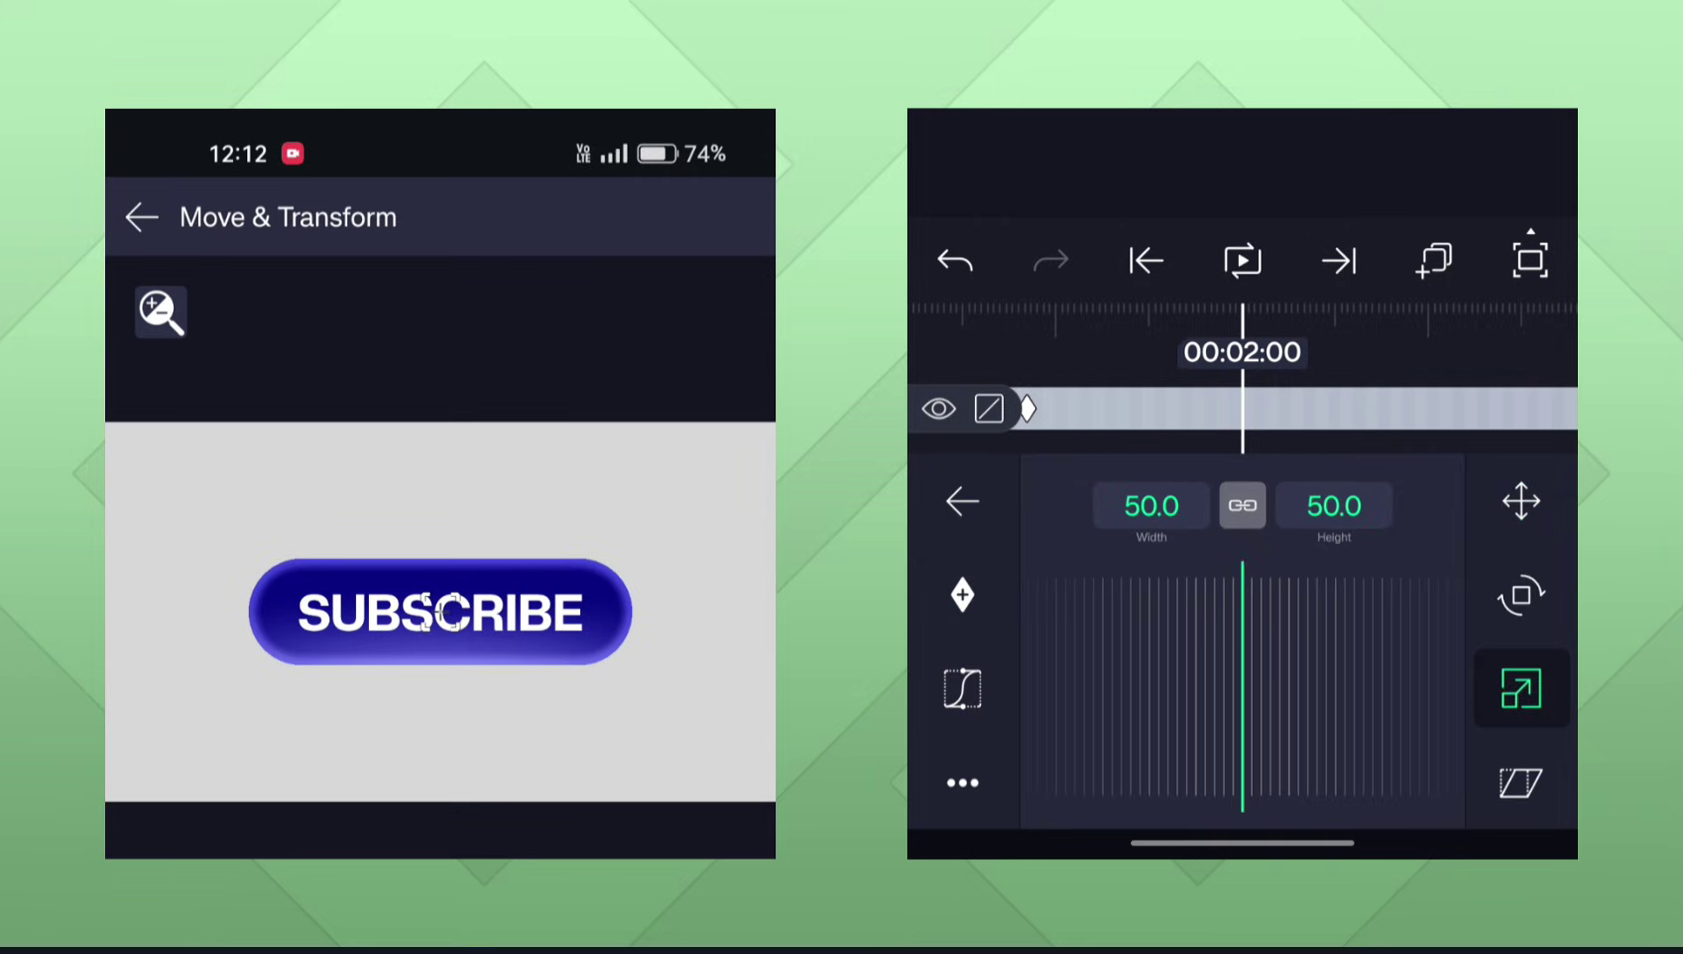
pyautogui.click(963, 594)
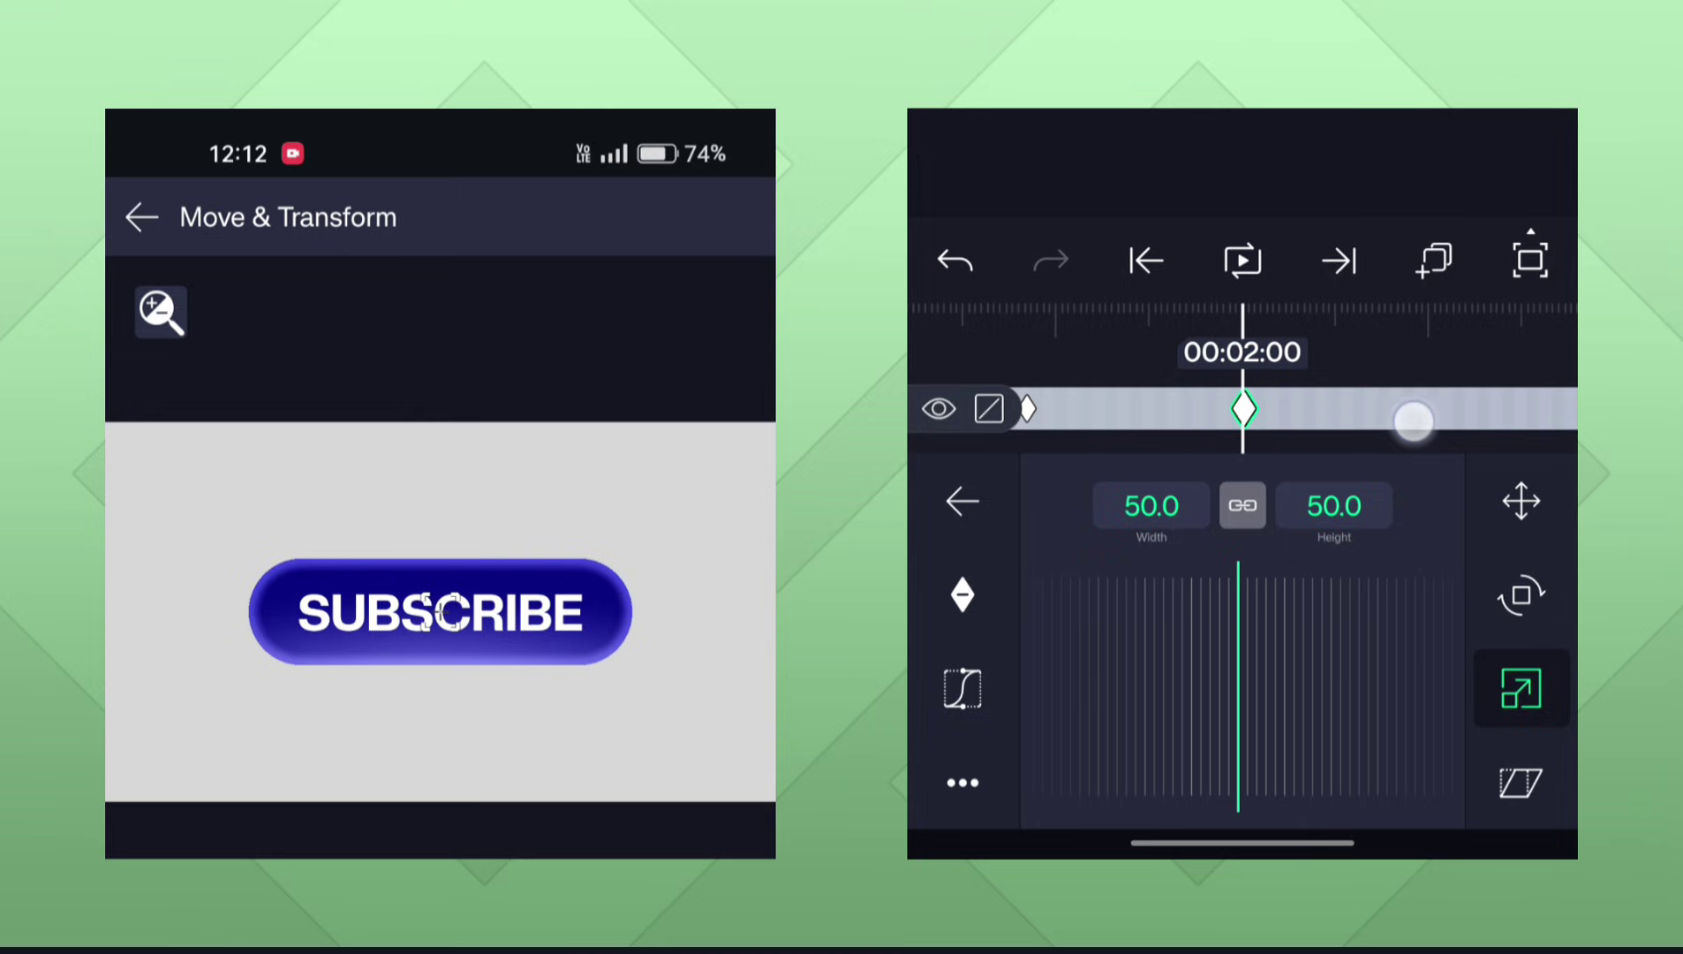
pyautogui.moveTo(1430, 425); pyautogui.dragTo(1360, 433)
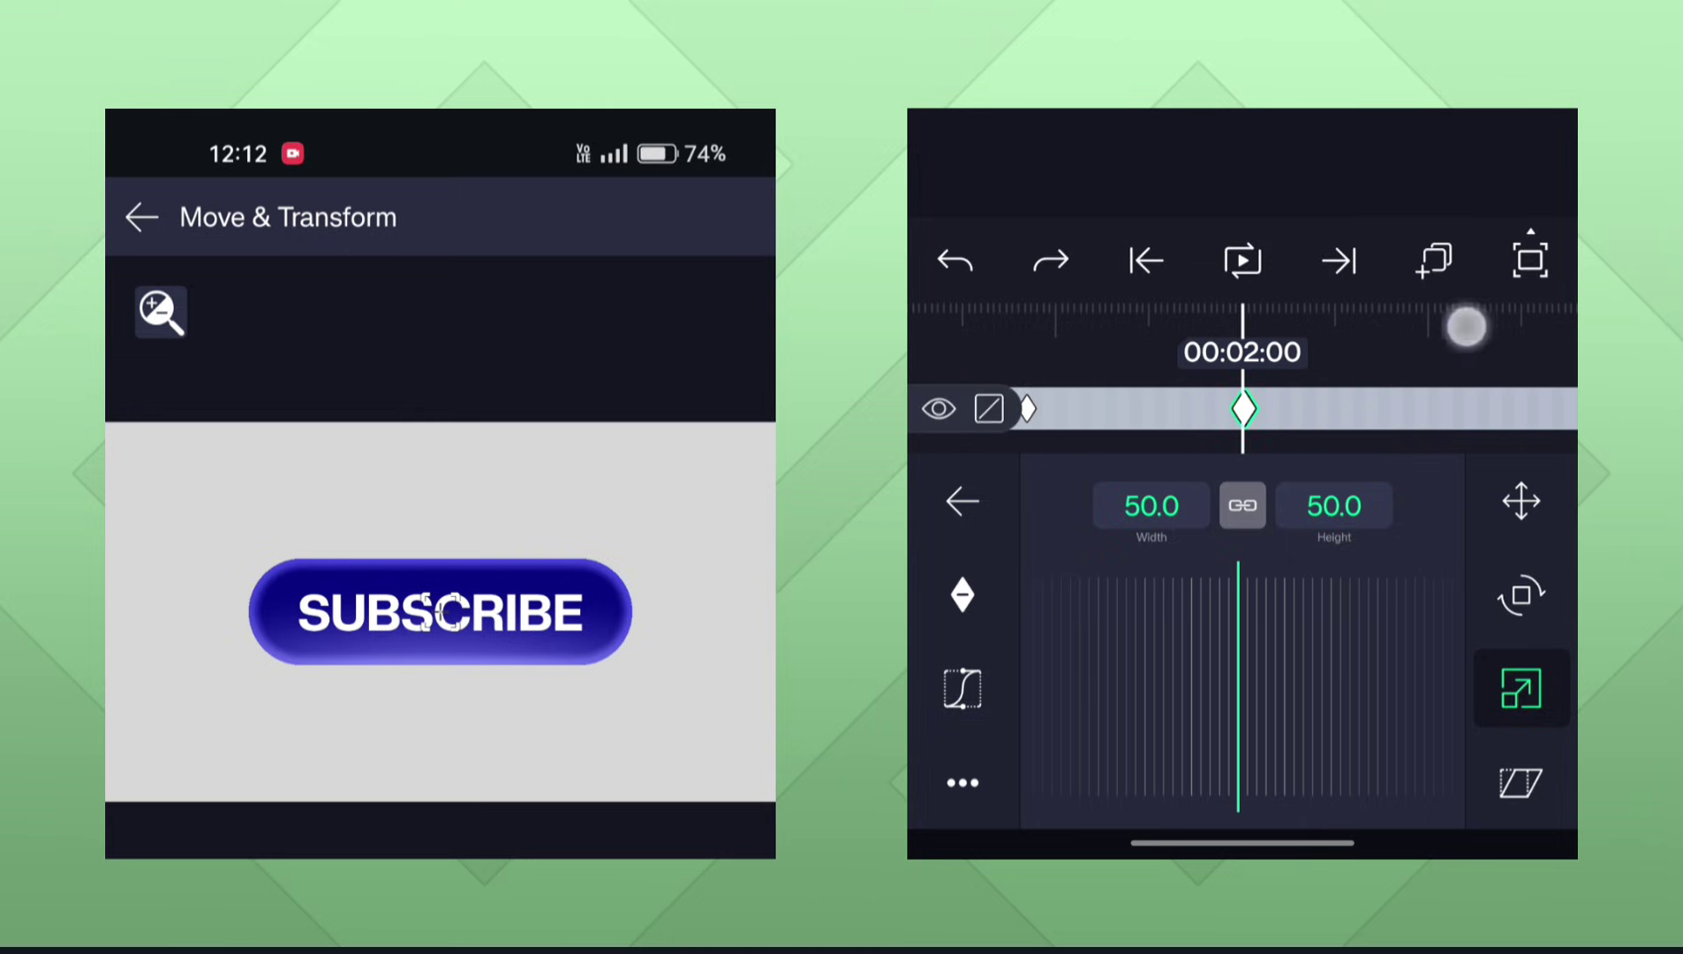
pyautogui.moveTo(1463, 327); pyautogui.dragTo(1350, 403)
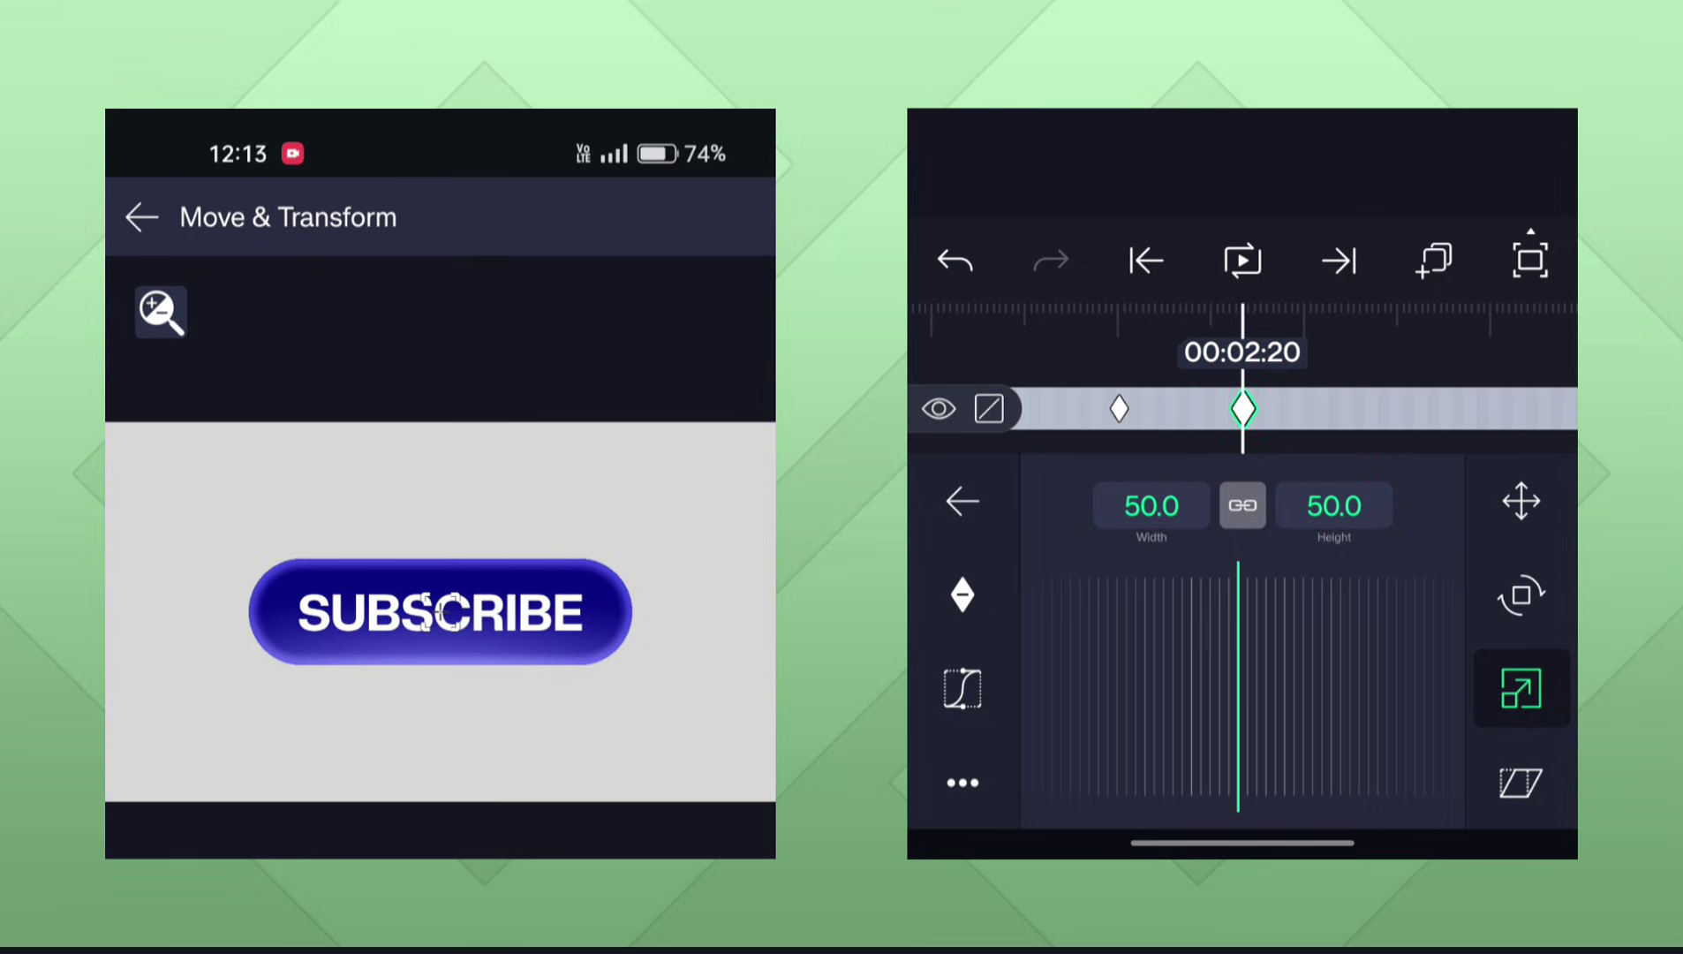
pyautogui.moveTo(1358, 323); pyautogui.dragTo(1433, 339)
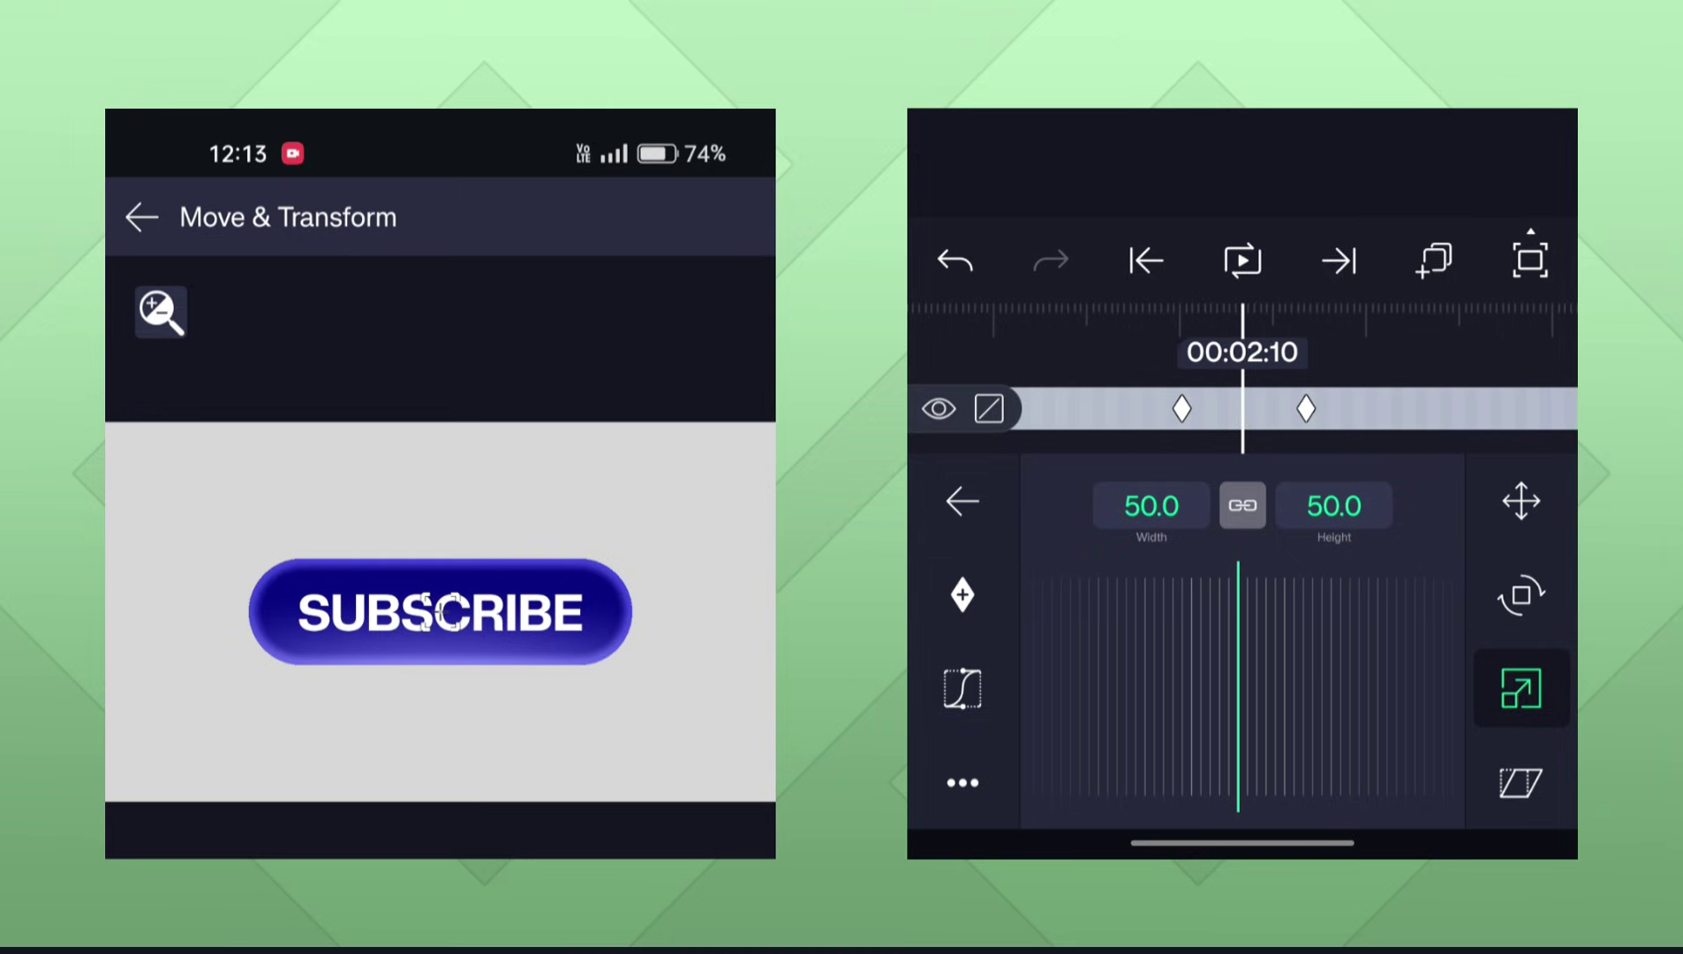
pyautogui.click(963, 595)
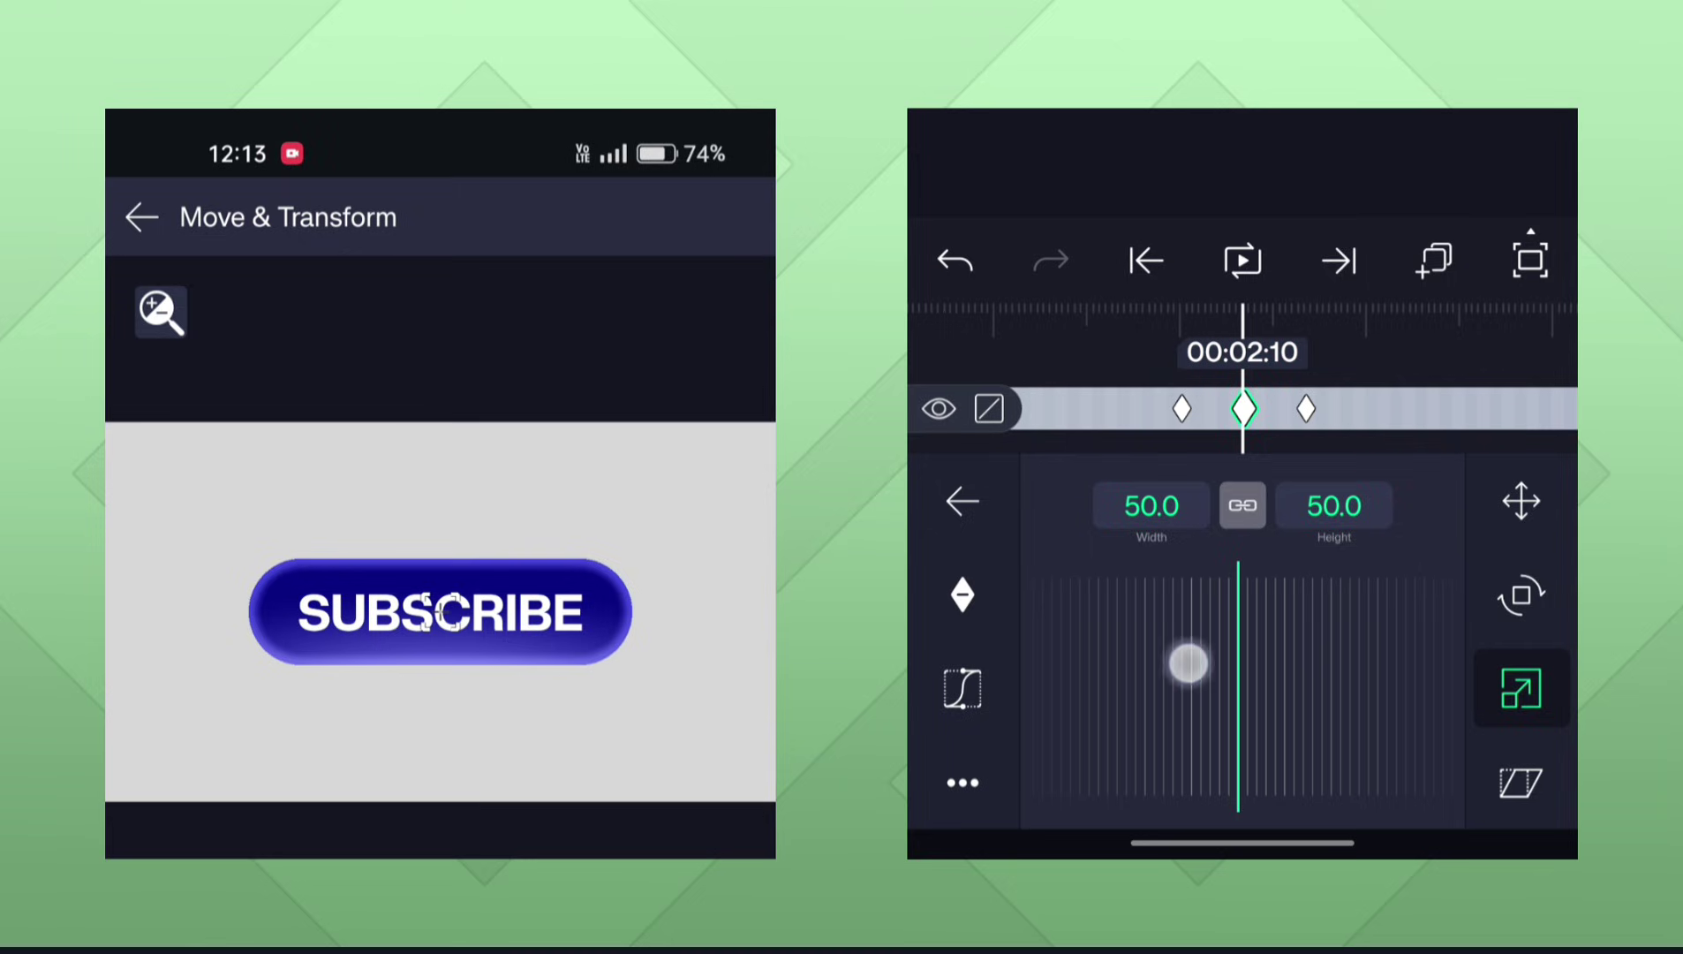
pyautogui.moveTo(1189, 662); pyautogui.dragTo(1265, 658)
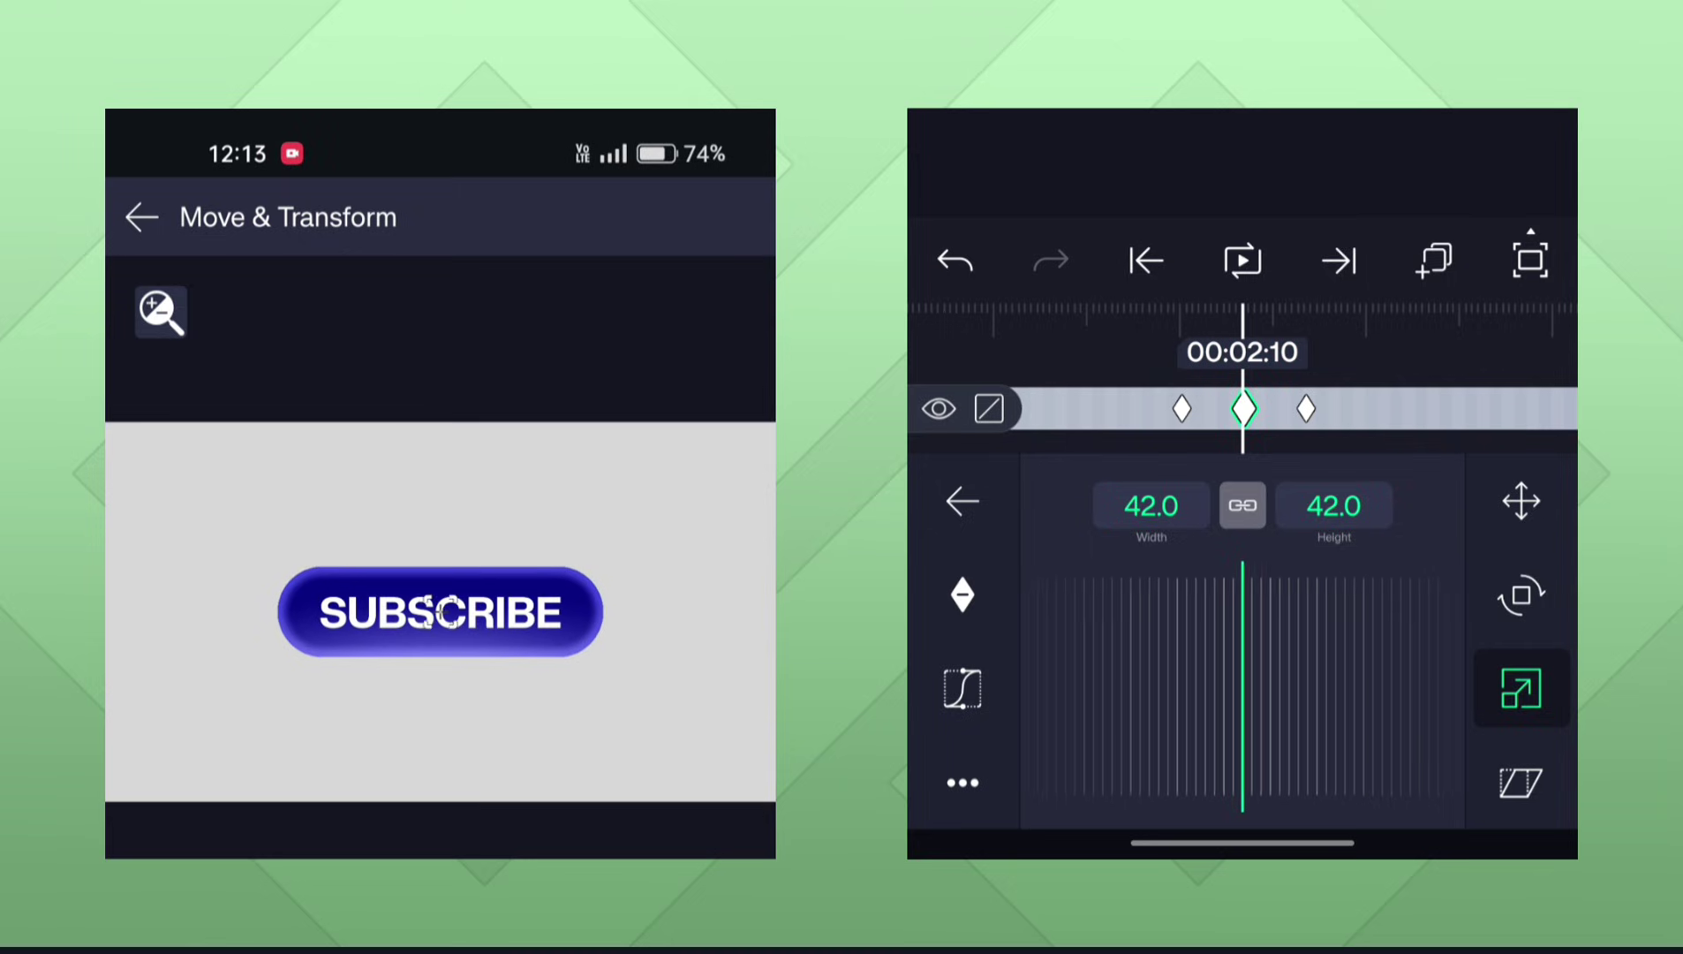
# Preview the squeeze and return the playhead to the 00:02:10 keyframe.
pyautogui.moveTo(1435, 388)
pyautogui.mouseDown()
pyautogui.moveTo(1502, 390)
pyautogui.moveTo(1343, 390)
pyautogui.moveTo(1477, 408)
pyautogui.mouseUp()
pyautogui.click(1243, 260)
pyautogui.click(1350, 399)
pyautogui.moveTo(1350, 399); pyautogui.dragTo(1466, 413)
pyautogui.click(1148, 256)
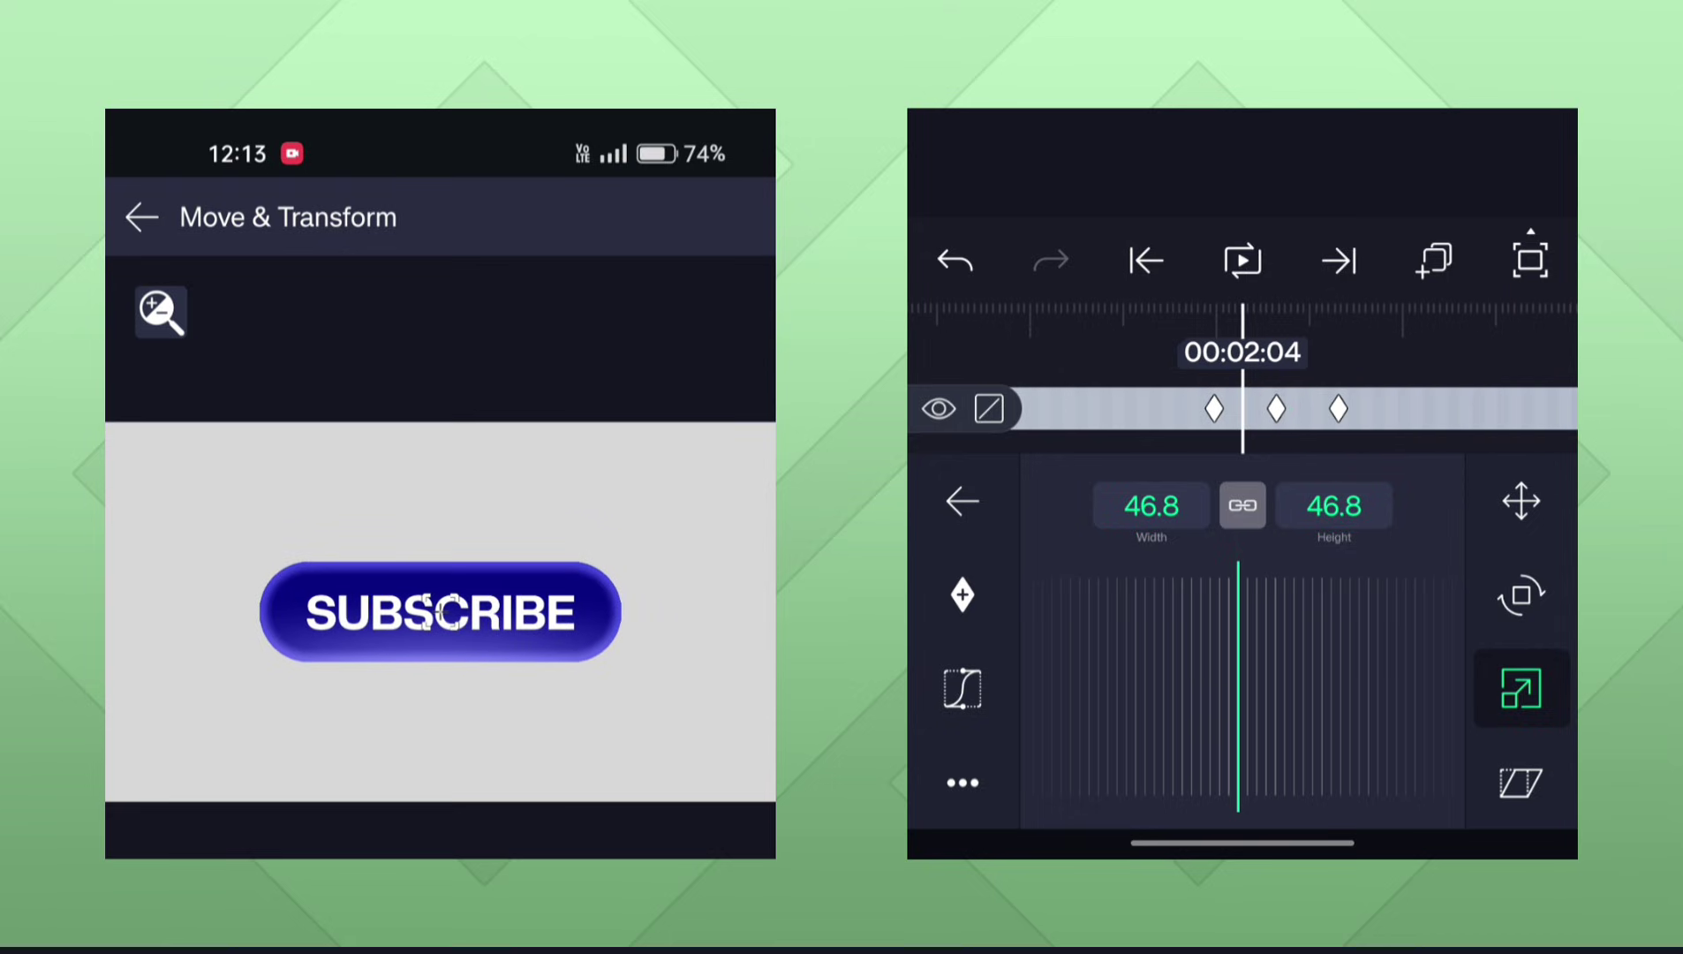
# Shape the squeeze keyframes' easing into an ease-in-out S-curve and preview it.
pyautogui.click(962, 688)
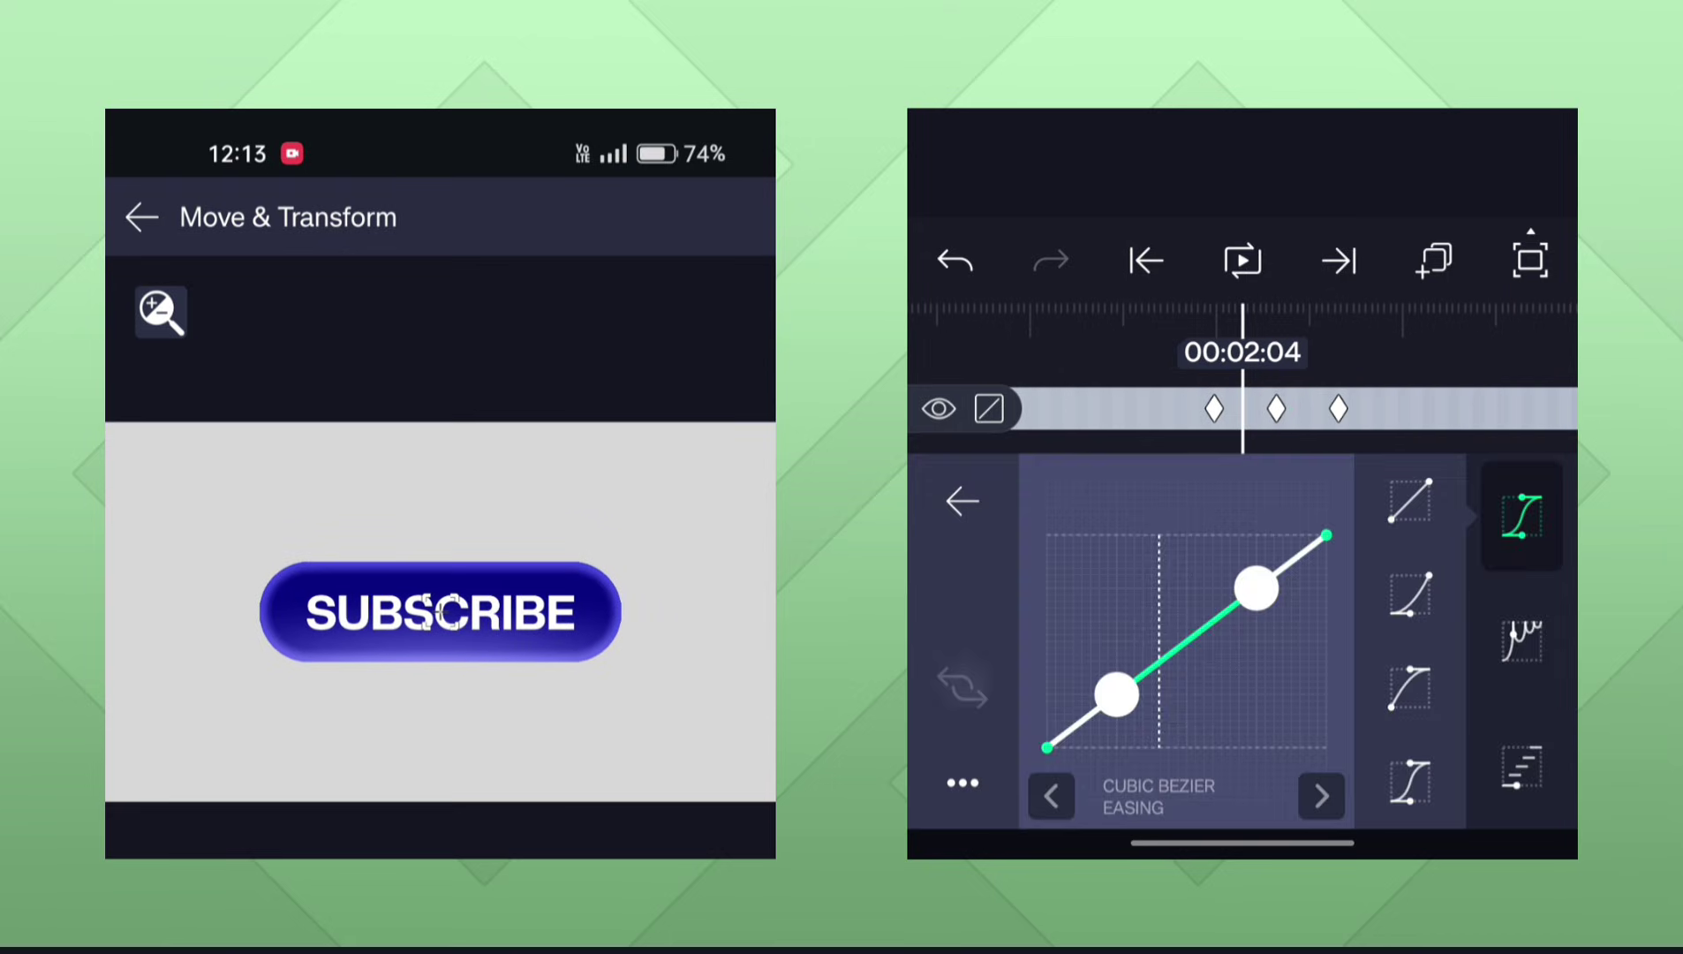
pyautogui.moveTo(1257, 589); pyautogui.dragTo(965, 443)
pyautogui.moveTo(1060, 821)
pyautogui.mouseDown()
pyautogui.moveTo(1120, 812)
pyautogui.moveTo(1122, 843)
pyautogui.mouseUp()
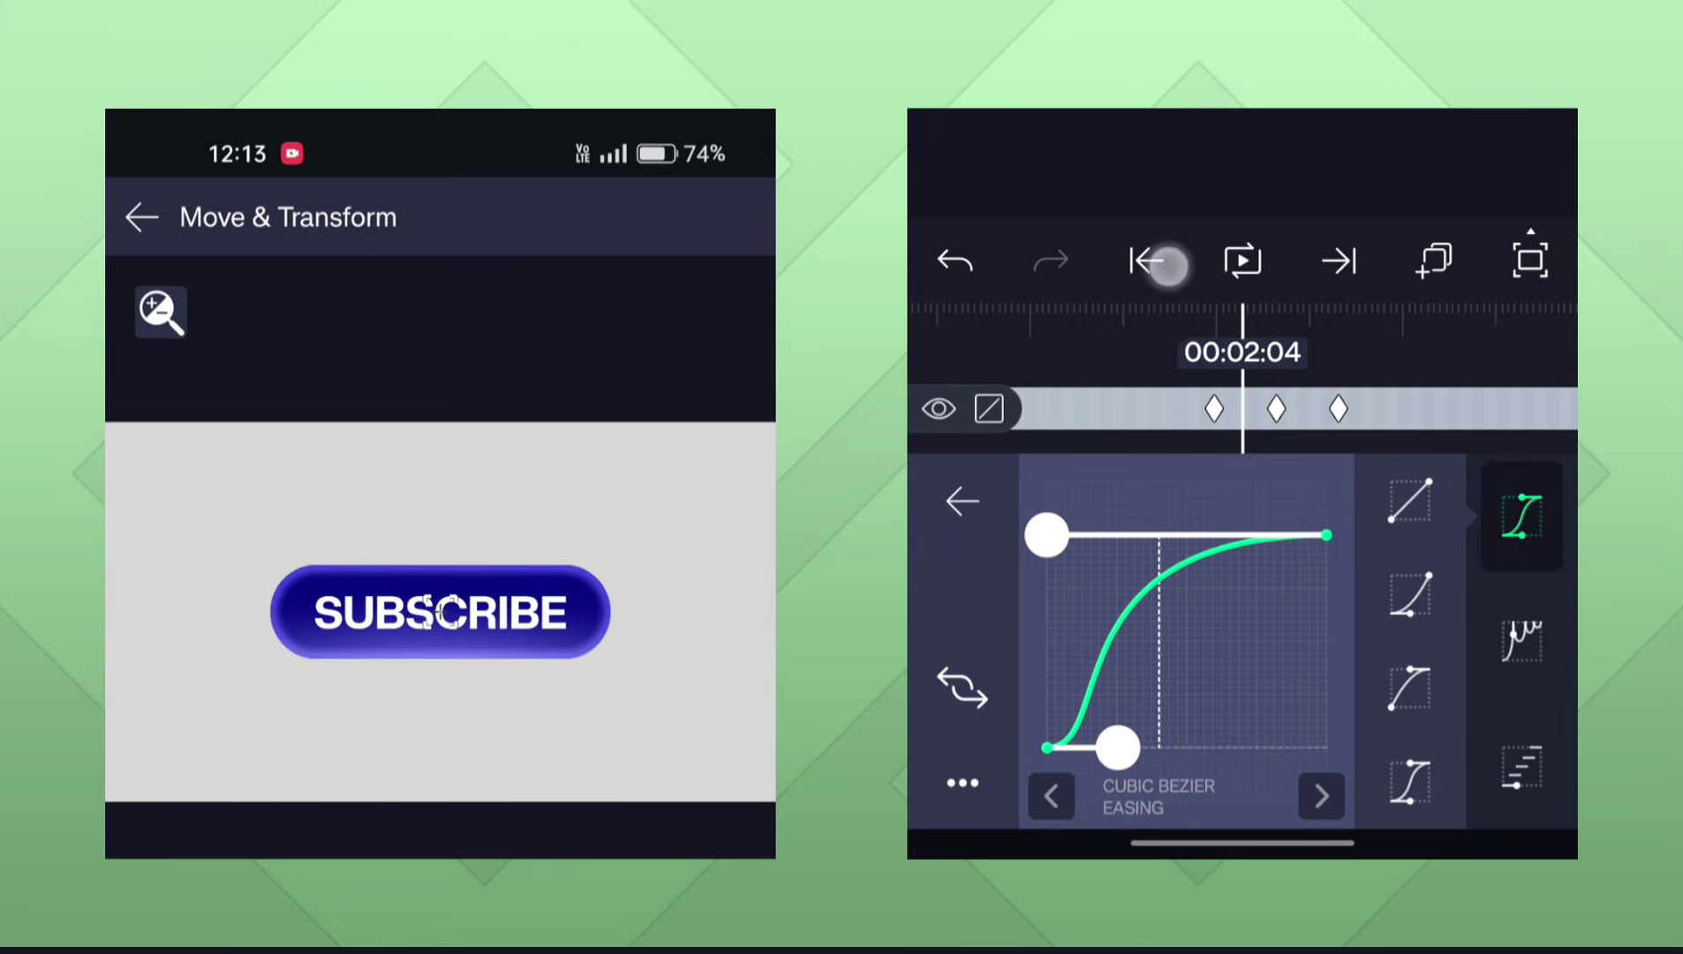
pyautogui.click(1145, 261)
pyautogui.click(1242, 260)
pyautogui.moveTo(1346, 387)
pyautogui.mouseDown()
pyautogui.moveTo(1473, 428)
pyautogui.moveTo(1405, 453)
pyautogui.mouseUp()
# Refine the S-curve for a smoother ease-in-out and replay the squeeze.
pyautogui.moveTo(1257, 585); pyautogui.dragTo(1047, 534)
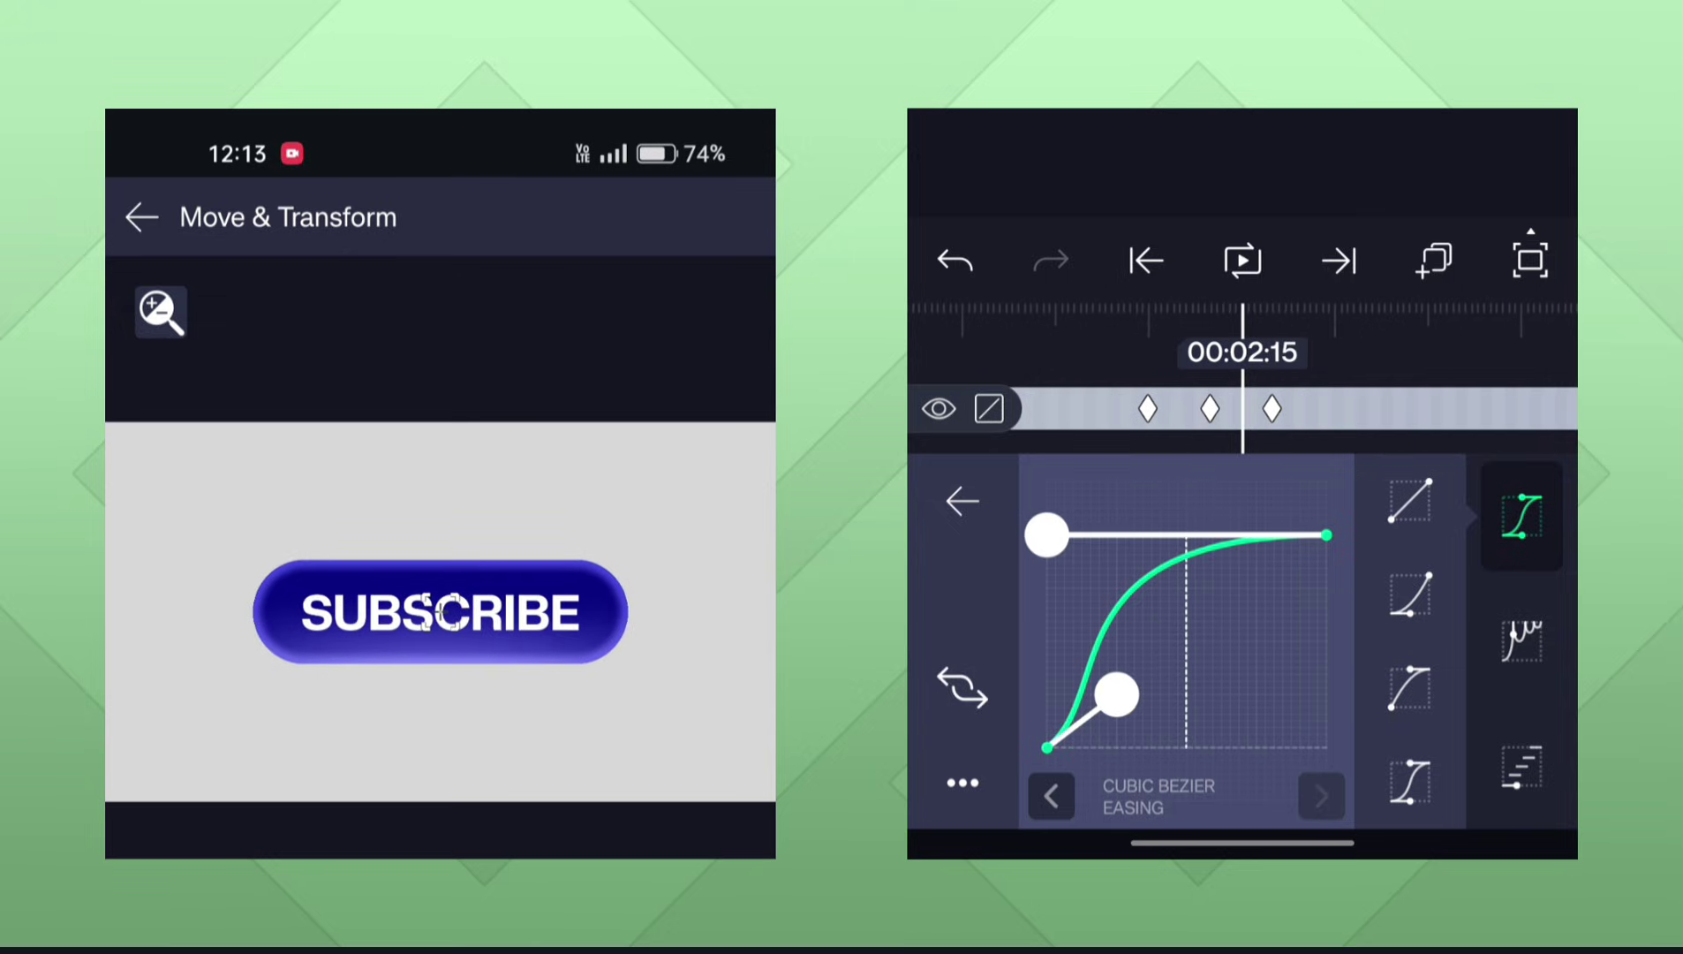
pyautogui.moveTo(1117, 693)
pyautogui.mouseDown()
pyautogui.moveTo(1100, 818)
pyautogui.moveTo(1120, 833)
pyautogui.mouseUp()
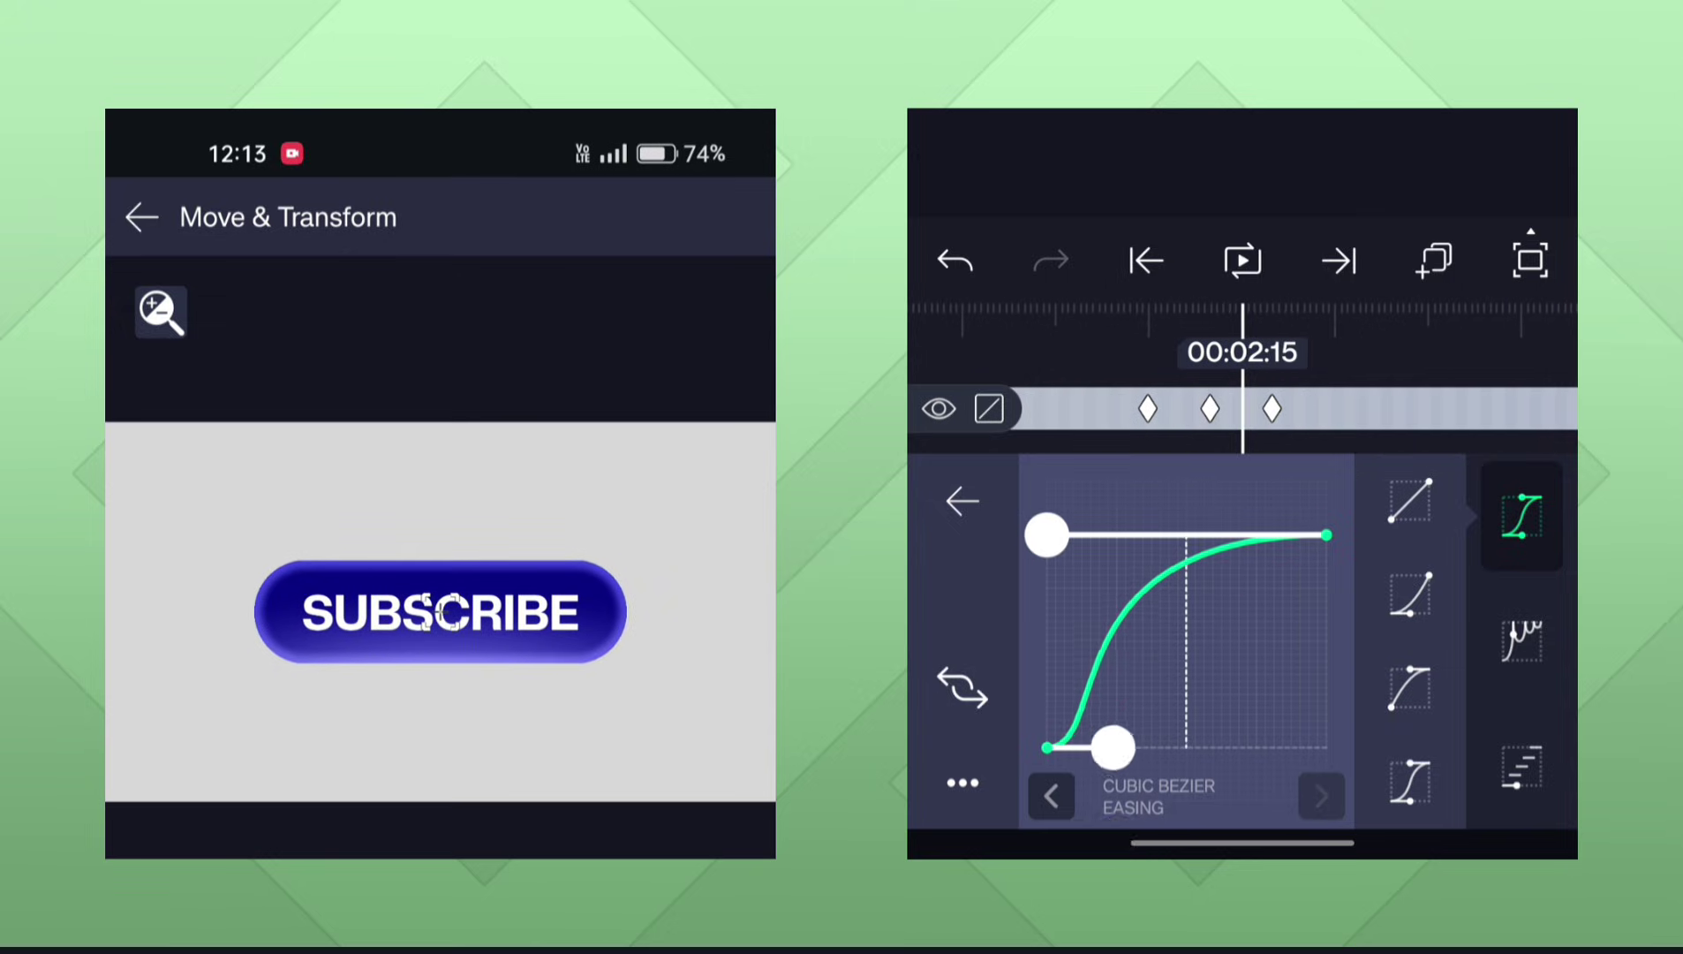
pyautogui.click(1147, 263)
pyautogui.click(1243, 261)
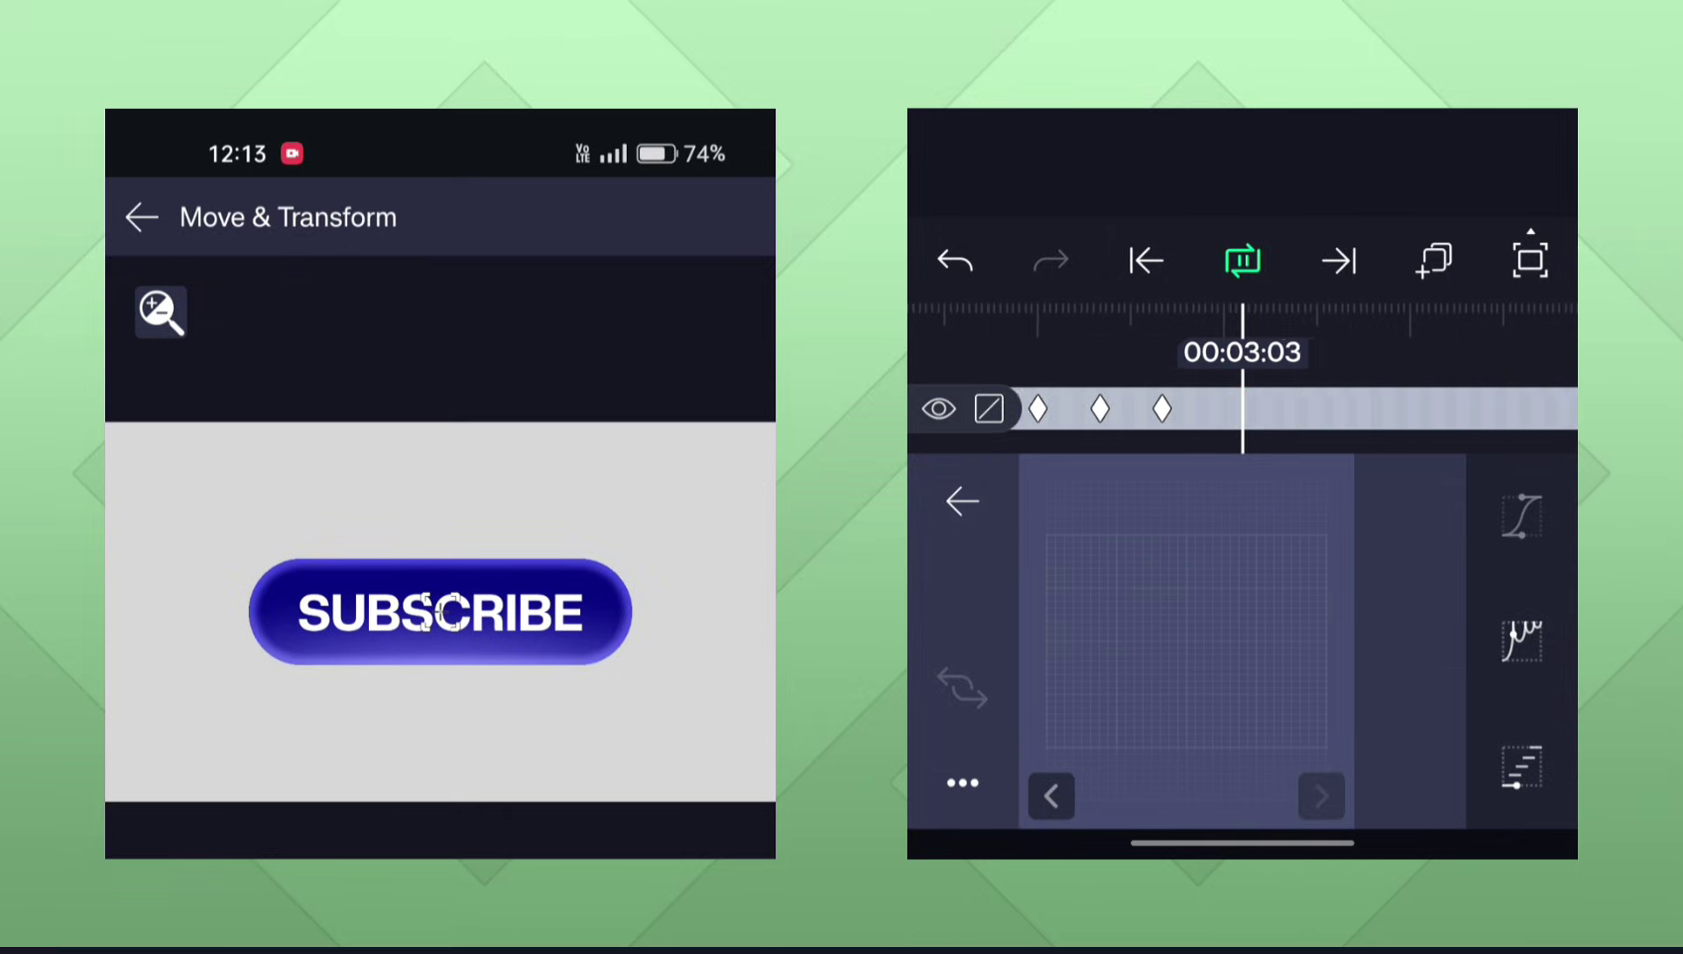
pyautogui.click(1243, 260)
# Return to the project timeline and play the whole animation from about 00:01:11.
pyautogui.click(141, 216)
pyautogui.moveTo(1331, 627); pyautogui.dragTo(1566, 614)
pyautogui.click(1243, 260)
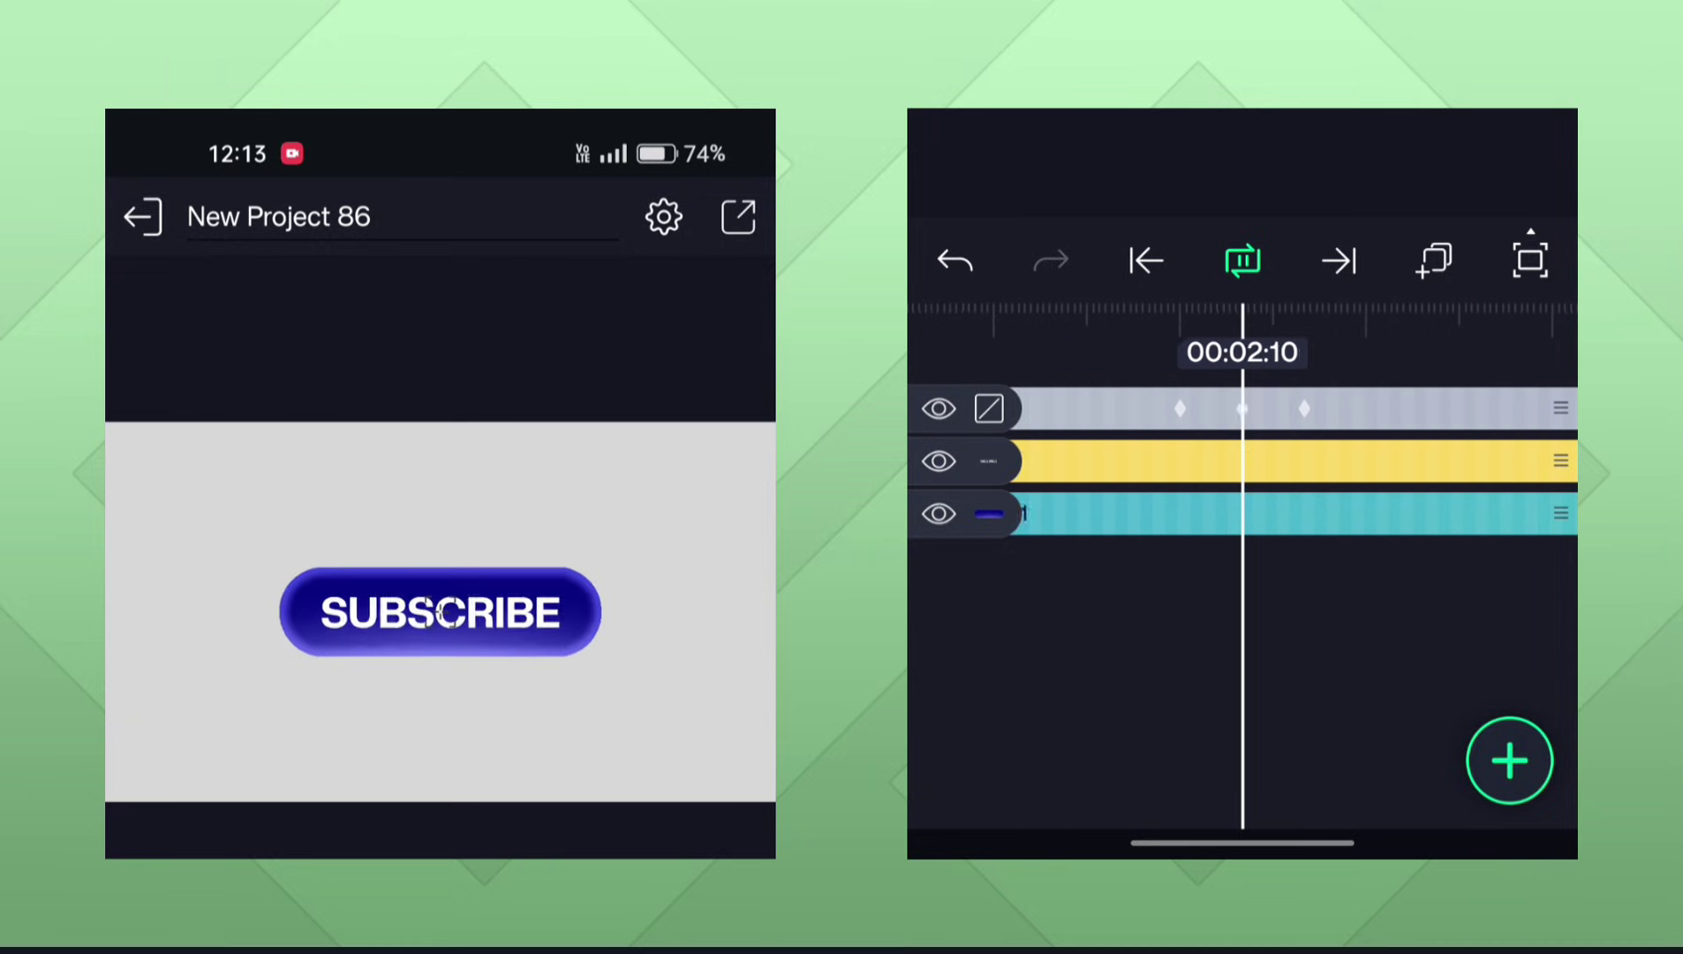
# Keyframe Null 1's scale at 50 at 00:05:00 and shrink it to 0 at 00:06:00.
pyautogui.moveTo(1335, 617); pyautogui.dragTo(1090, 735)
pyautogui.click(1353, 402)
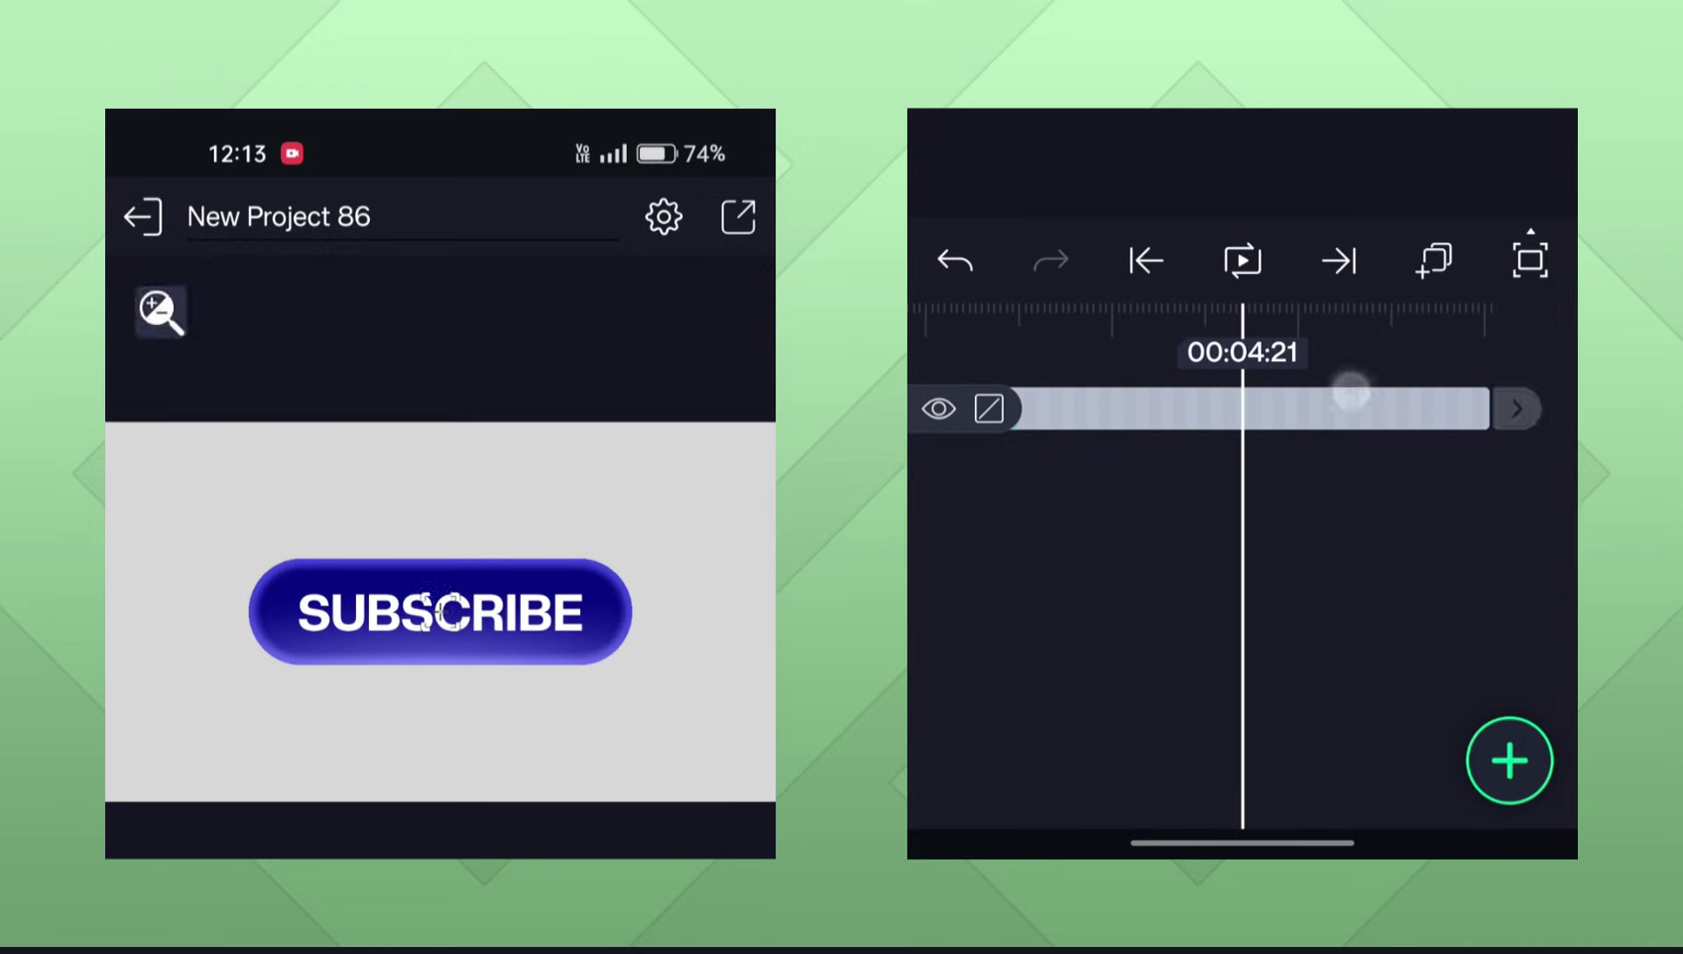
pyautogui.moveTo(1384, 342); pyautogui.dragTo(1377, 367)
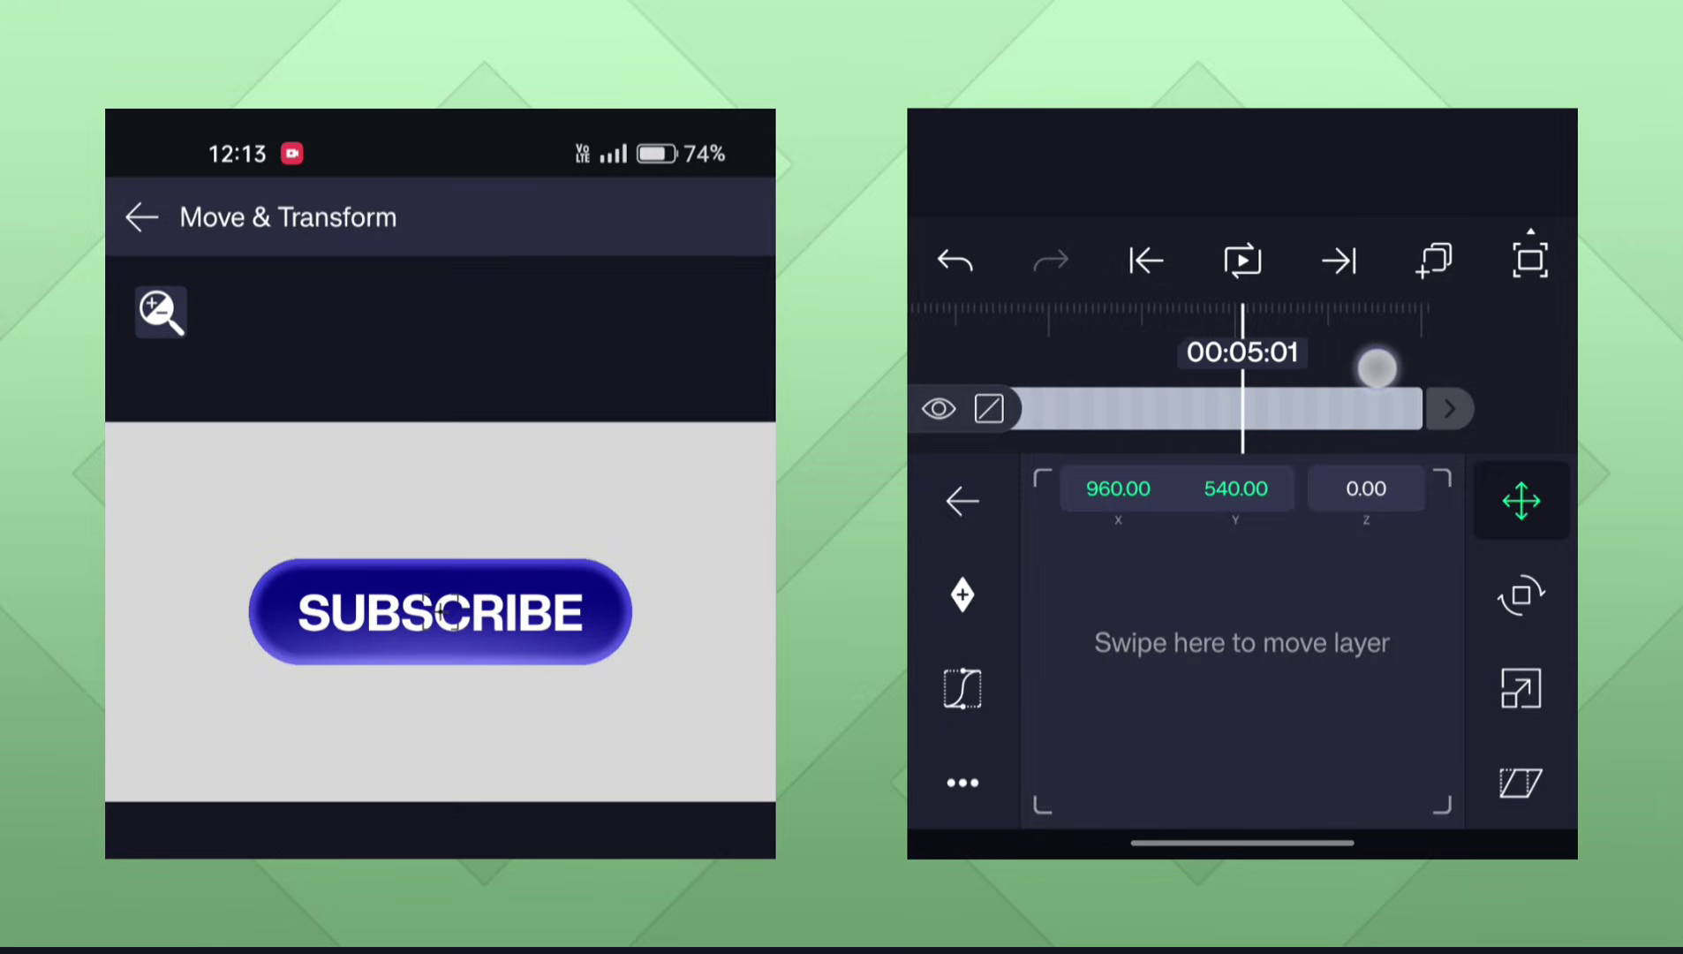
pyautogui.moveTo(1452, 316); pyautogui.dragTo(1447, 316)
pyautogui.click(1520, 688)
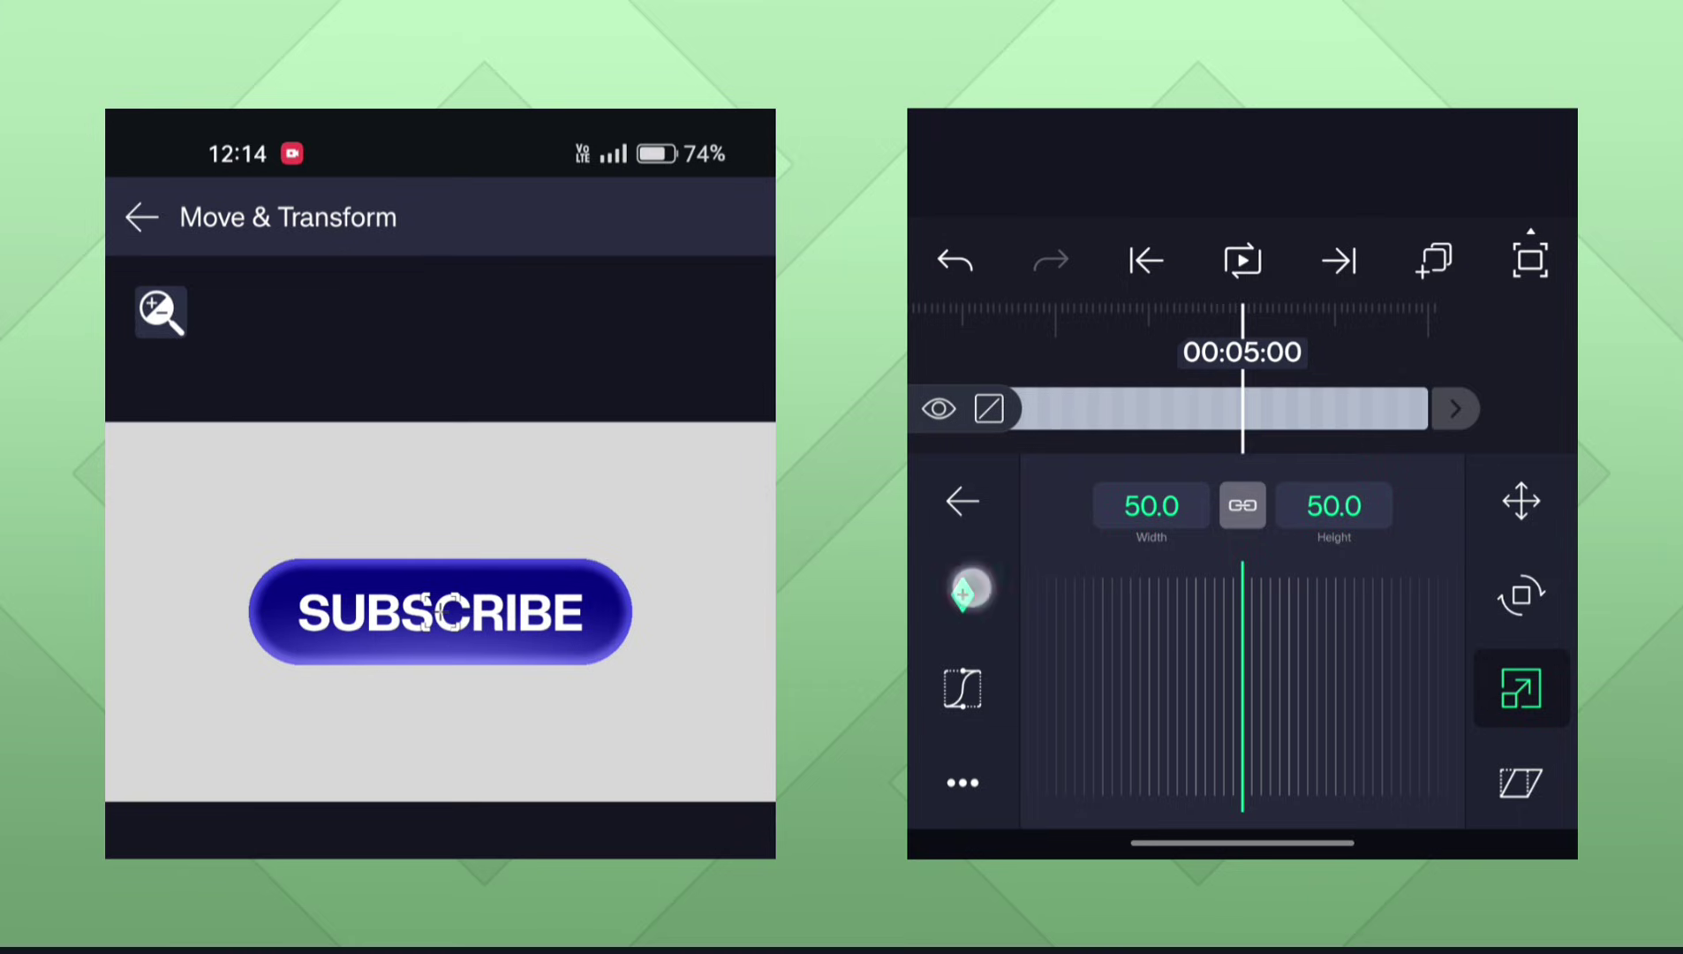
pyautogui.click(963, 594)
pyautogui.click(1339, 261)
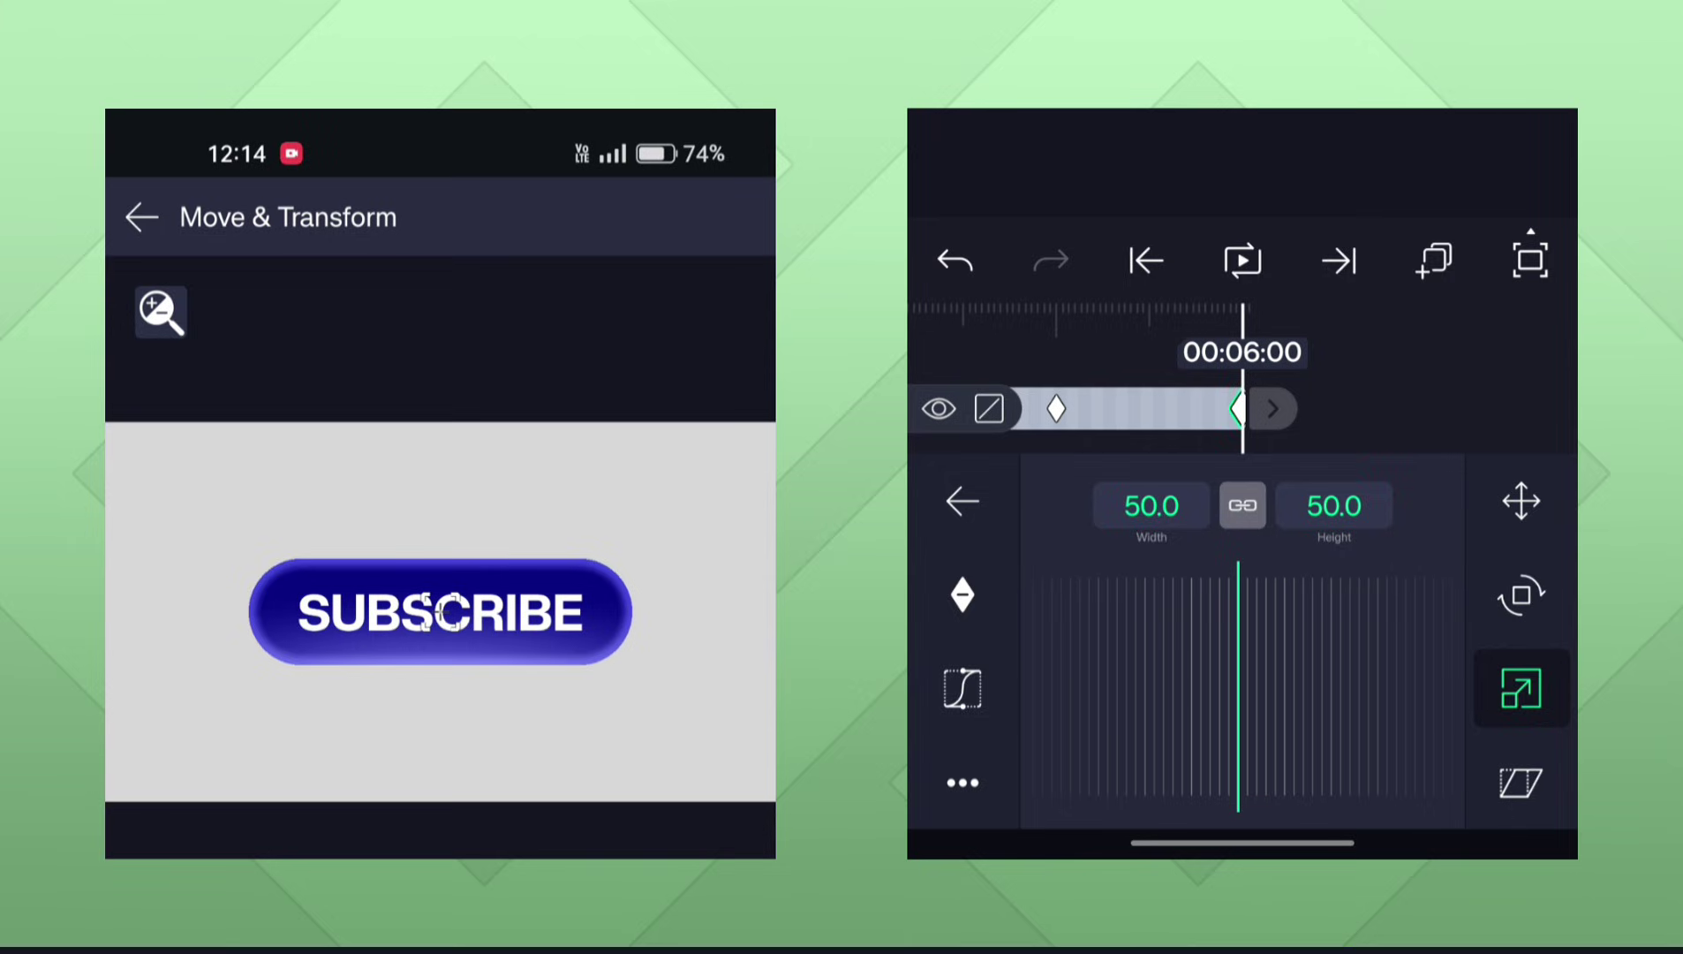
pyautogui.moveTo(1189, 692)
pyautogui.mouseDown()
pyautogui.moveTo(1533, 662)
pyautogui.moveTo(1282, 665)
pyautogui.moveTo(1452, 671)
pyautogui.mouseUp()
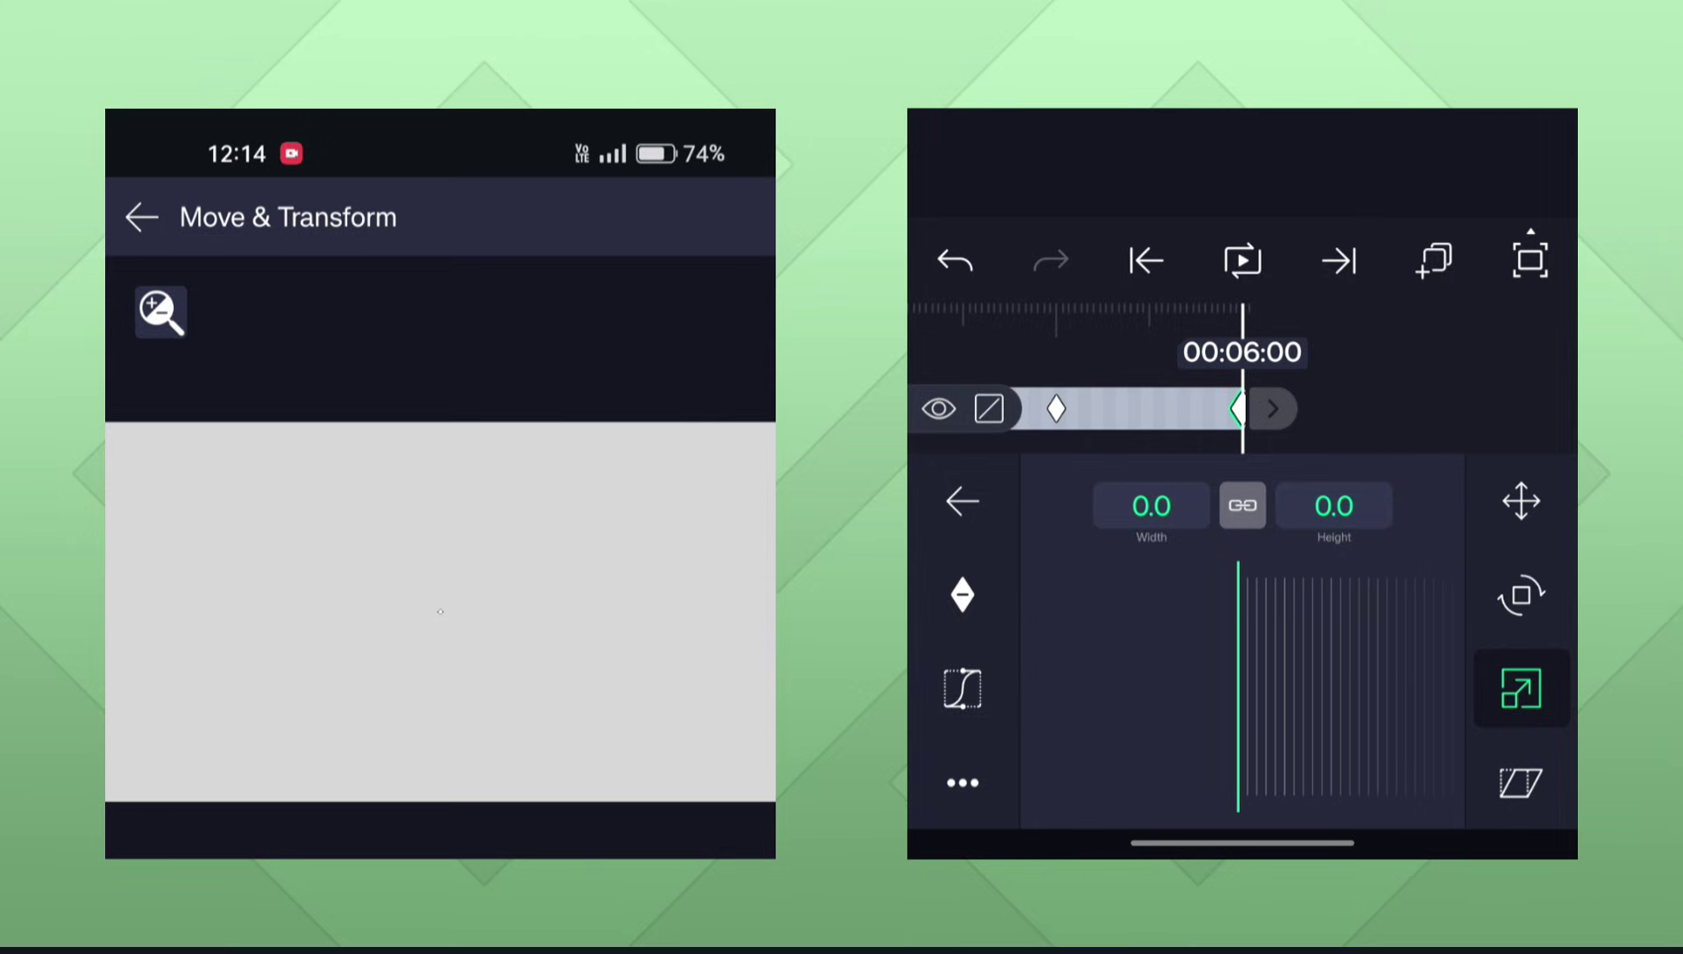
pyautogui.moveTo(1409, 393); pyautogui.dragTo(1495, 399)
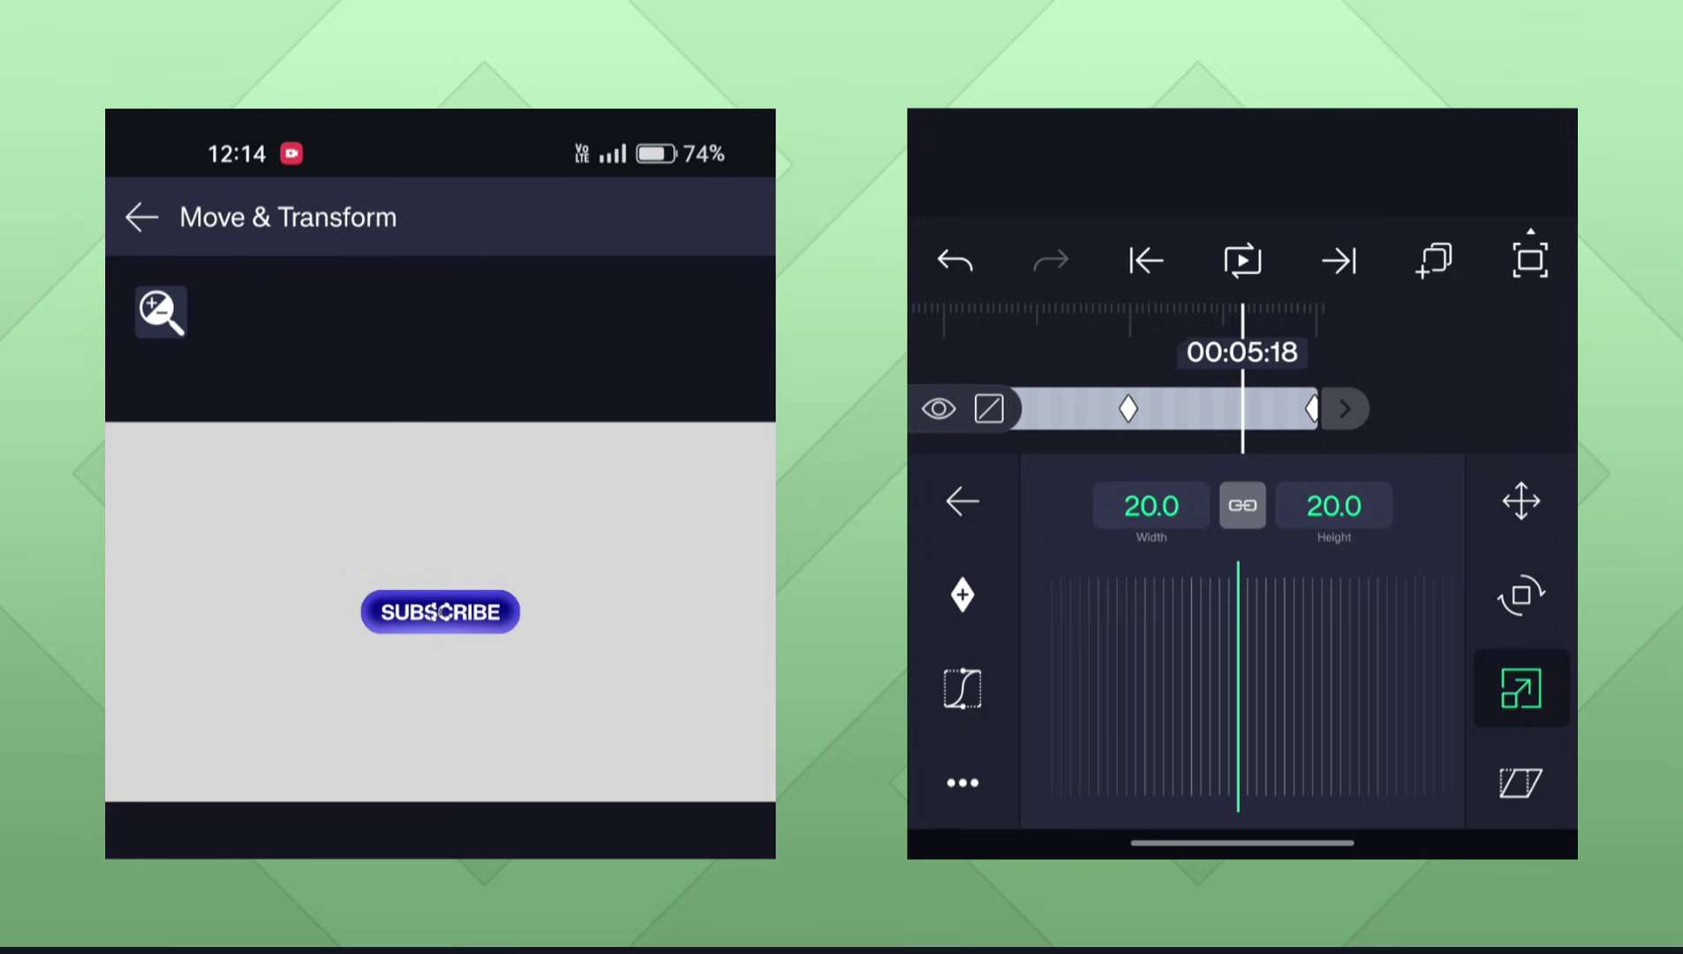
pyautogui.click(962, 688)
# Apply a toned-down, reversed Elastic easing to the exit shrink and play from 00:04:27.
pyautogui.click(1522, 640)
pyautogui.click(1418, 597)
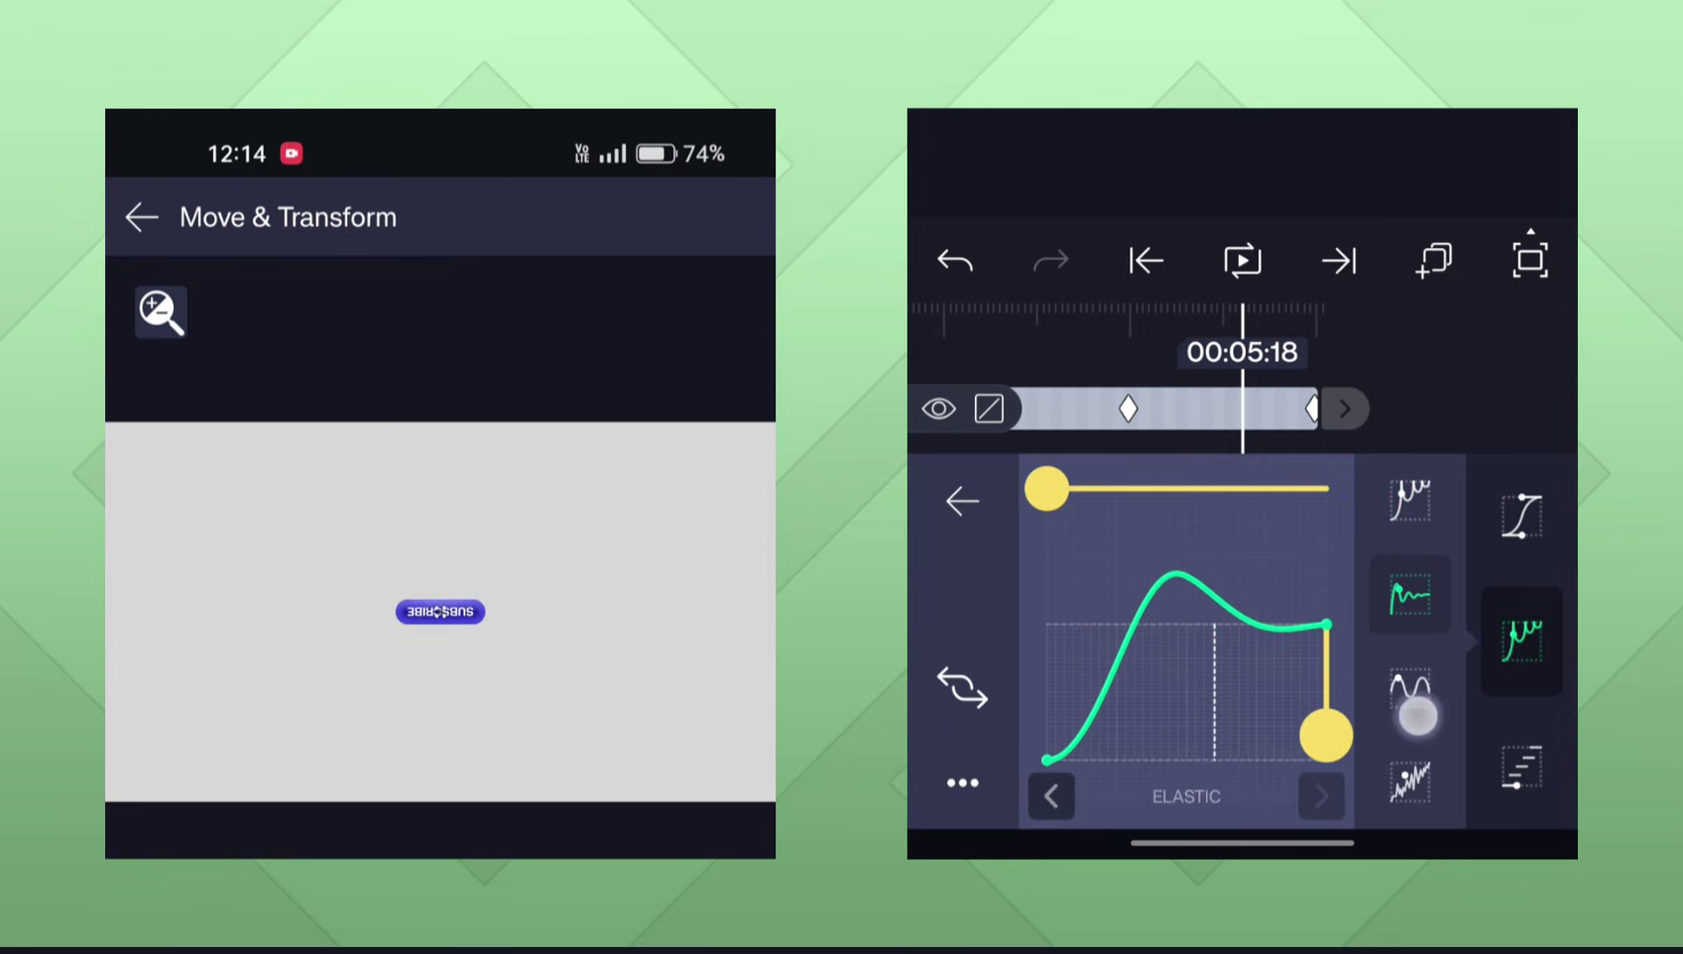
pyautogui.moveTo(1046, 489)
pyautogui.mouseDown()
pyautogui.moveTo(987, 557)
pyautogui.moveTo(978, 526)
pyautogui.mouseUp()
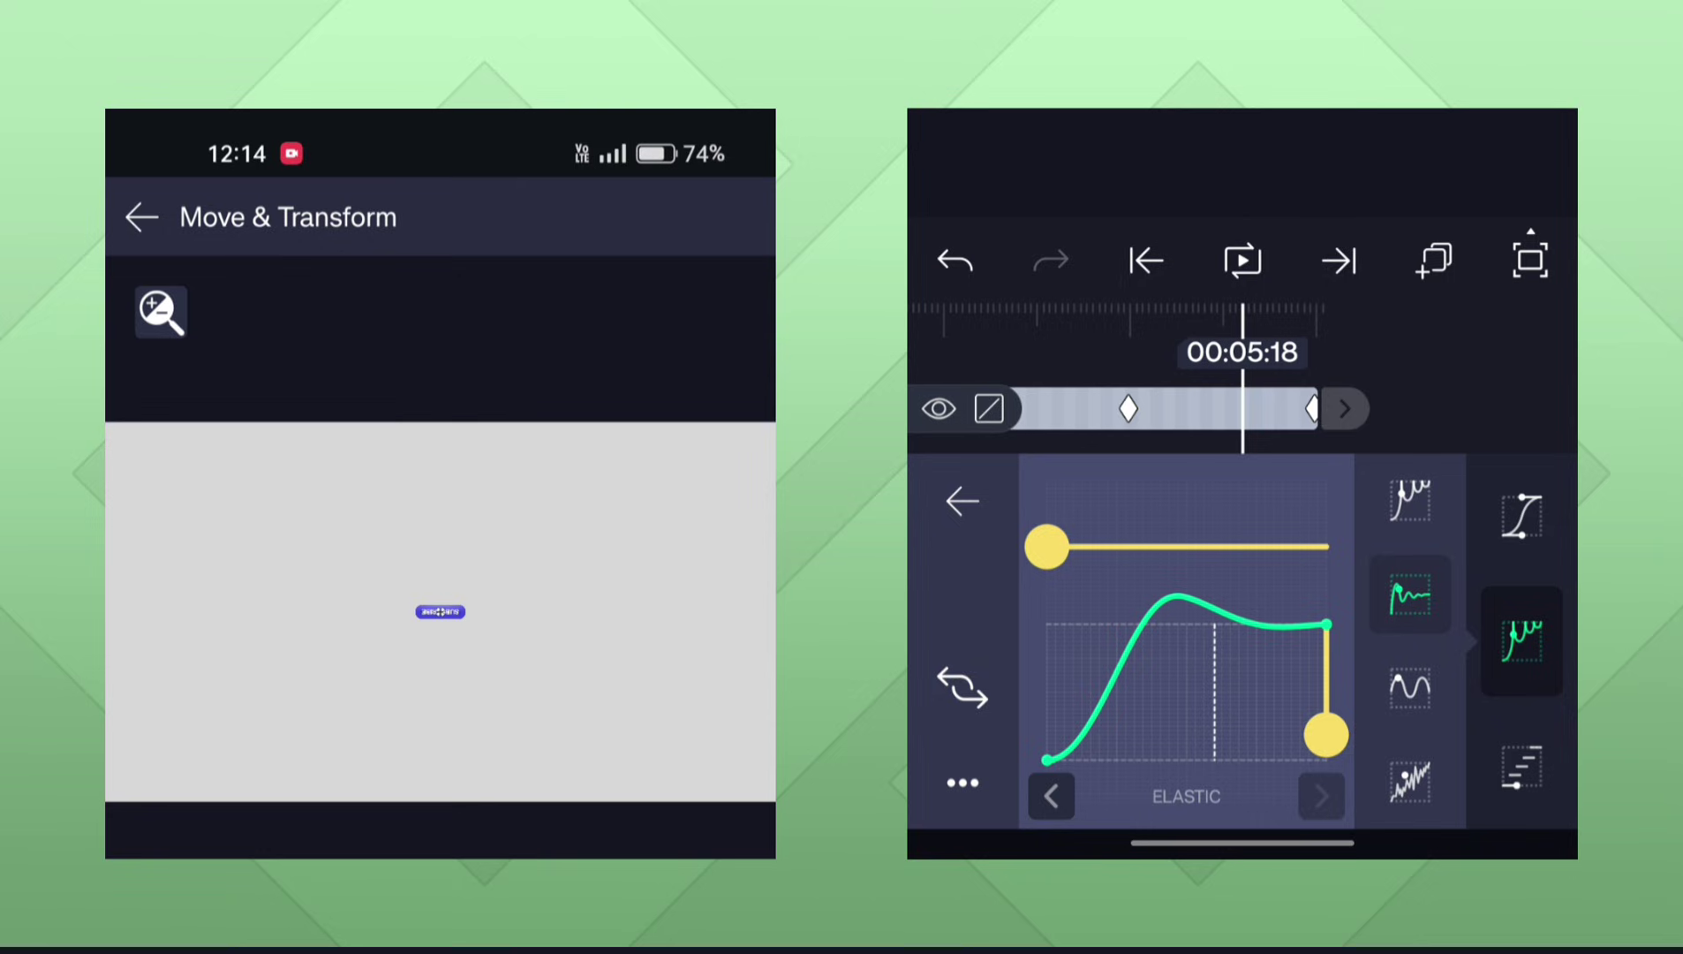
pyautogui.click(963, 687)
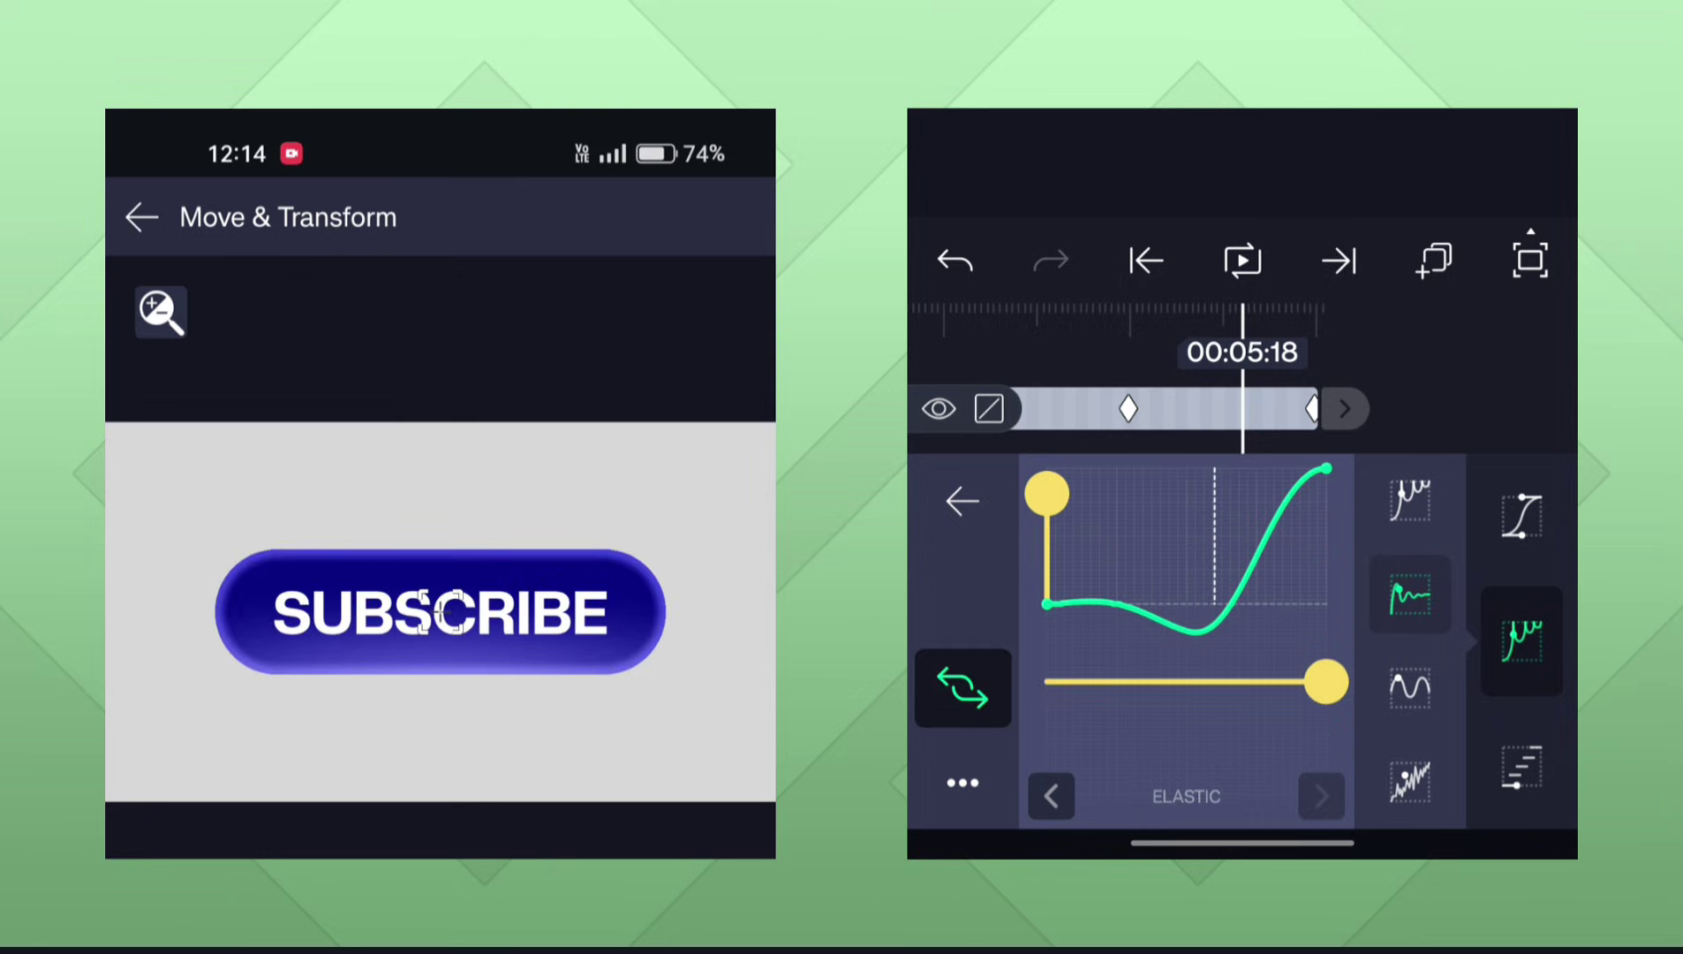
pyautogui.moveTo(1420, 379); pyautogui.dragTo(1512, 315)
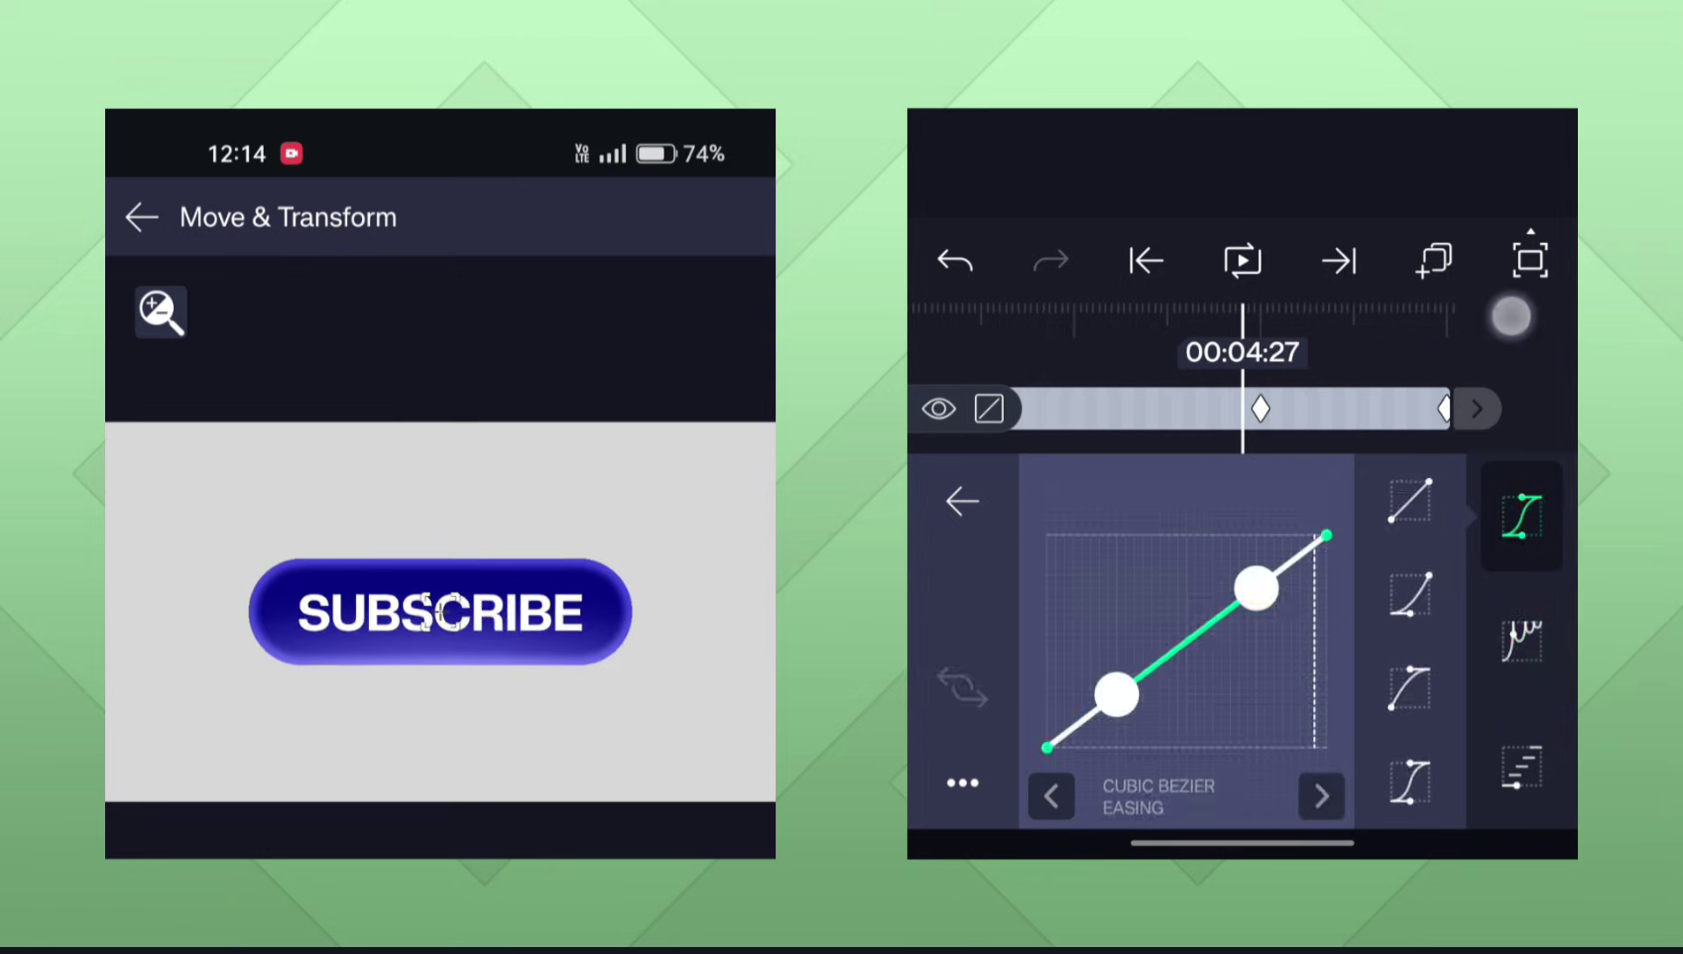
pyautogui.click(1243, 259)
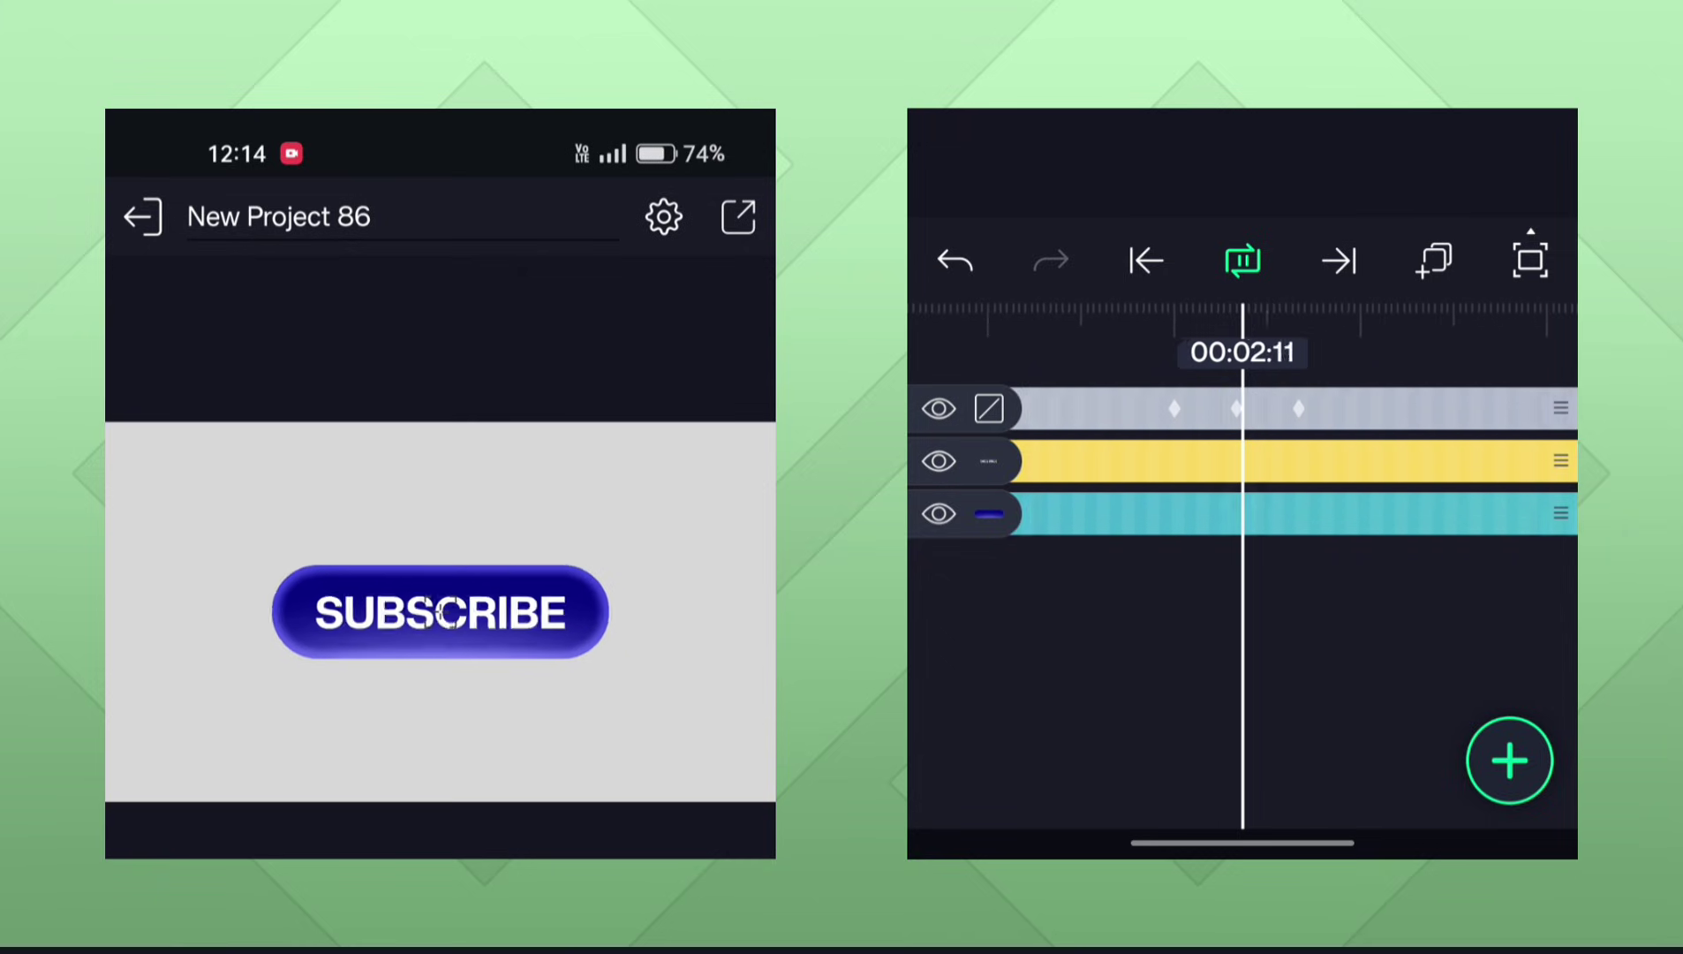
# Stop playback, move to 00:02:00 and select the Rounded Rectangle 1 button layer.
pyautogui.press('space')
pyautogui.moveTo(1216, 646)
pyautogui.mouseDown()
pyautogui.moveTo(1465, 646)
pyautogui.moveTo(1375, 642)
pyautogui.moveTo(1433, 635)
pyautogui.mouseUp()
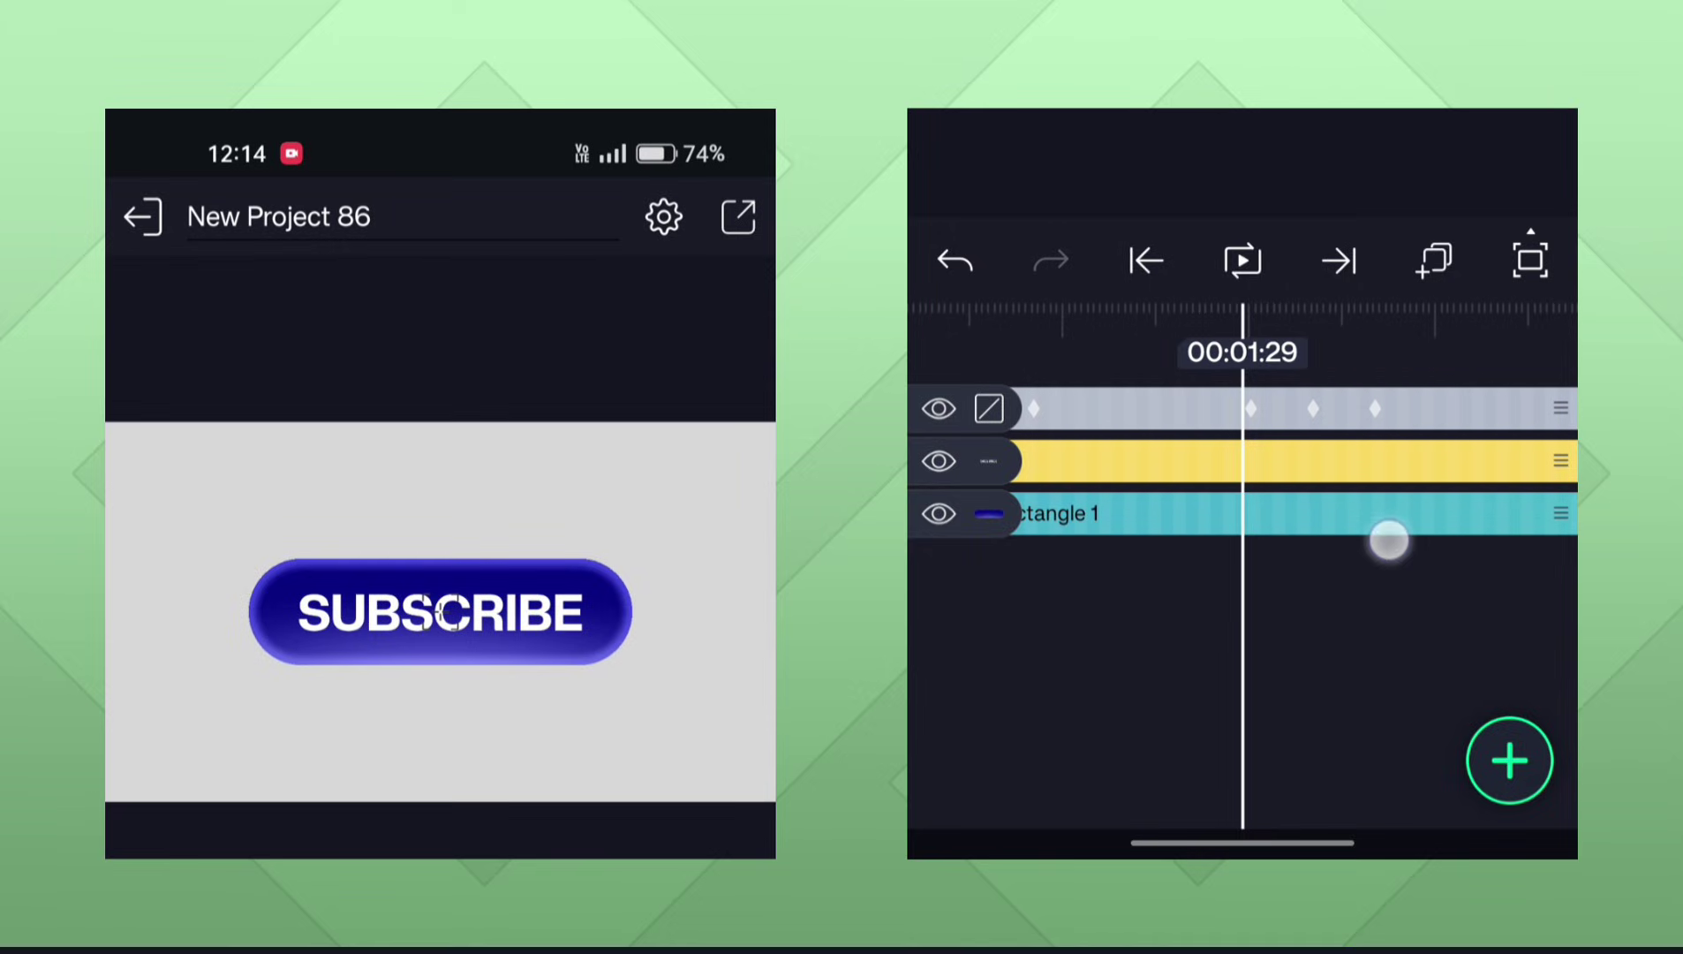
pyautogui.moveTo(1375, 543); pyautogui.dragTo(1363, 546)
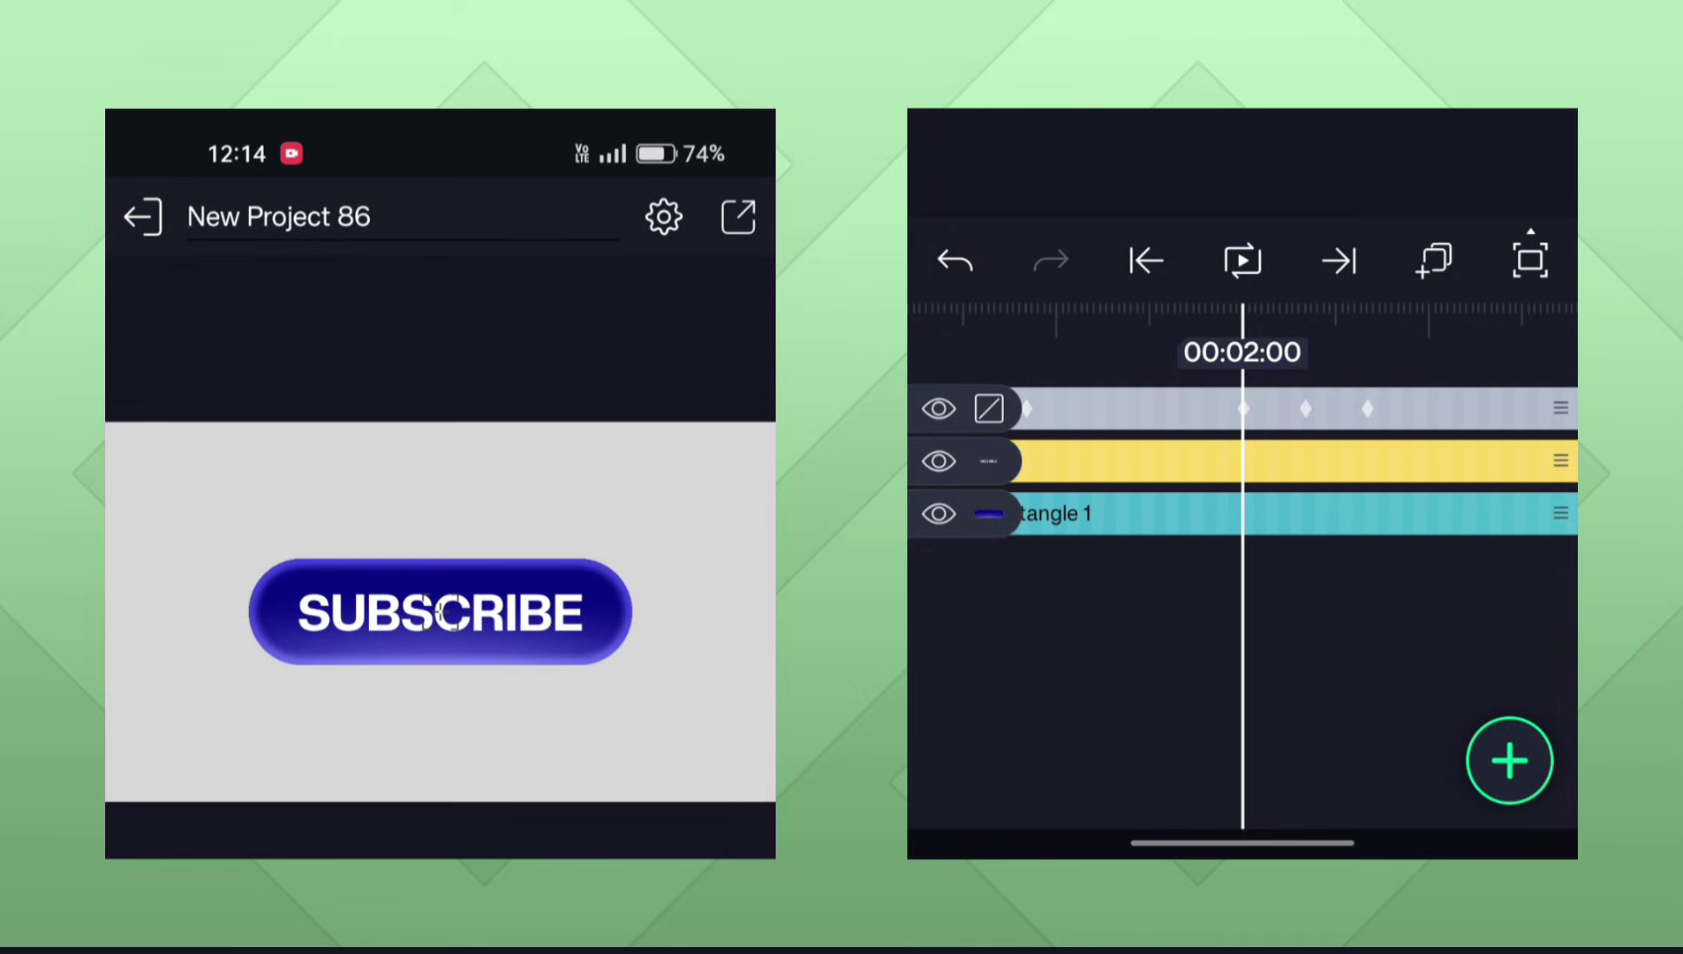
pyautogui.click(1413, 409)
pyautogui.click(1417, 357)
pyautogui.click(1297, 522)
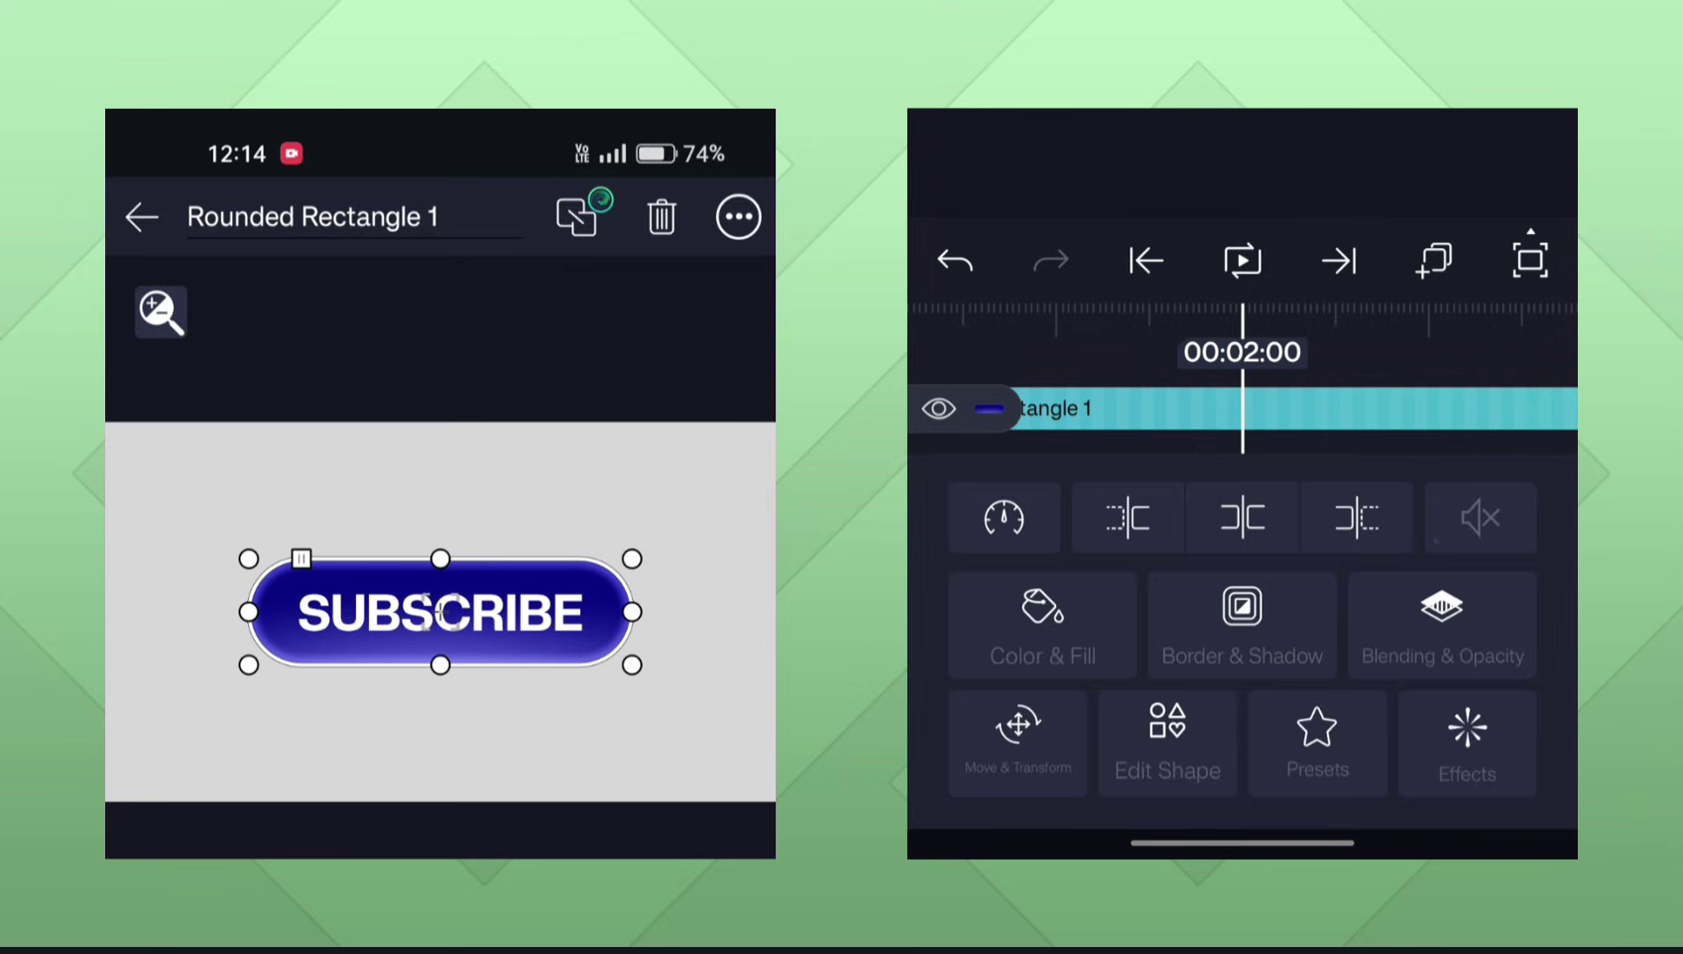
# Search the Effect Browser for 'gradient overlay' and add it to the button shape.
pyautogui.click(1466, 737)
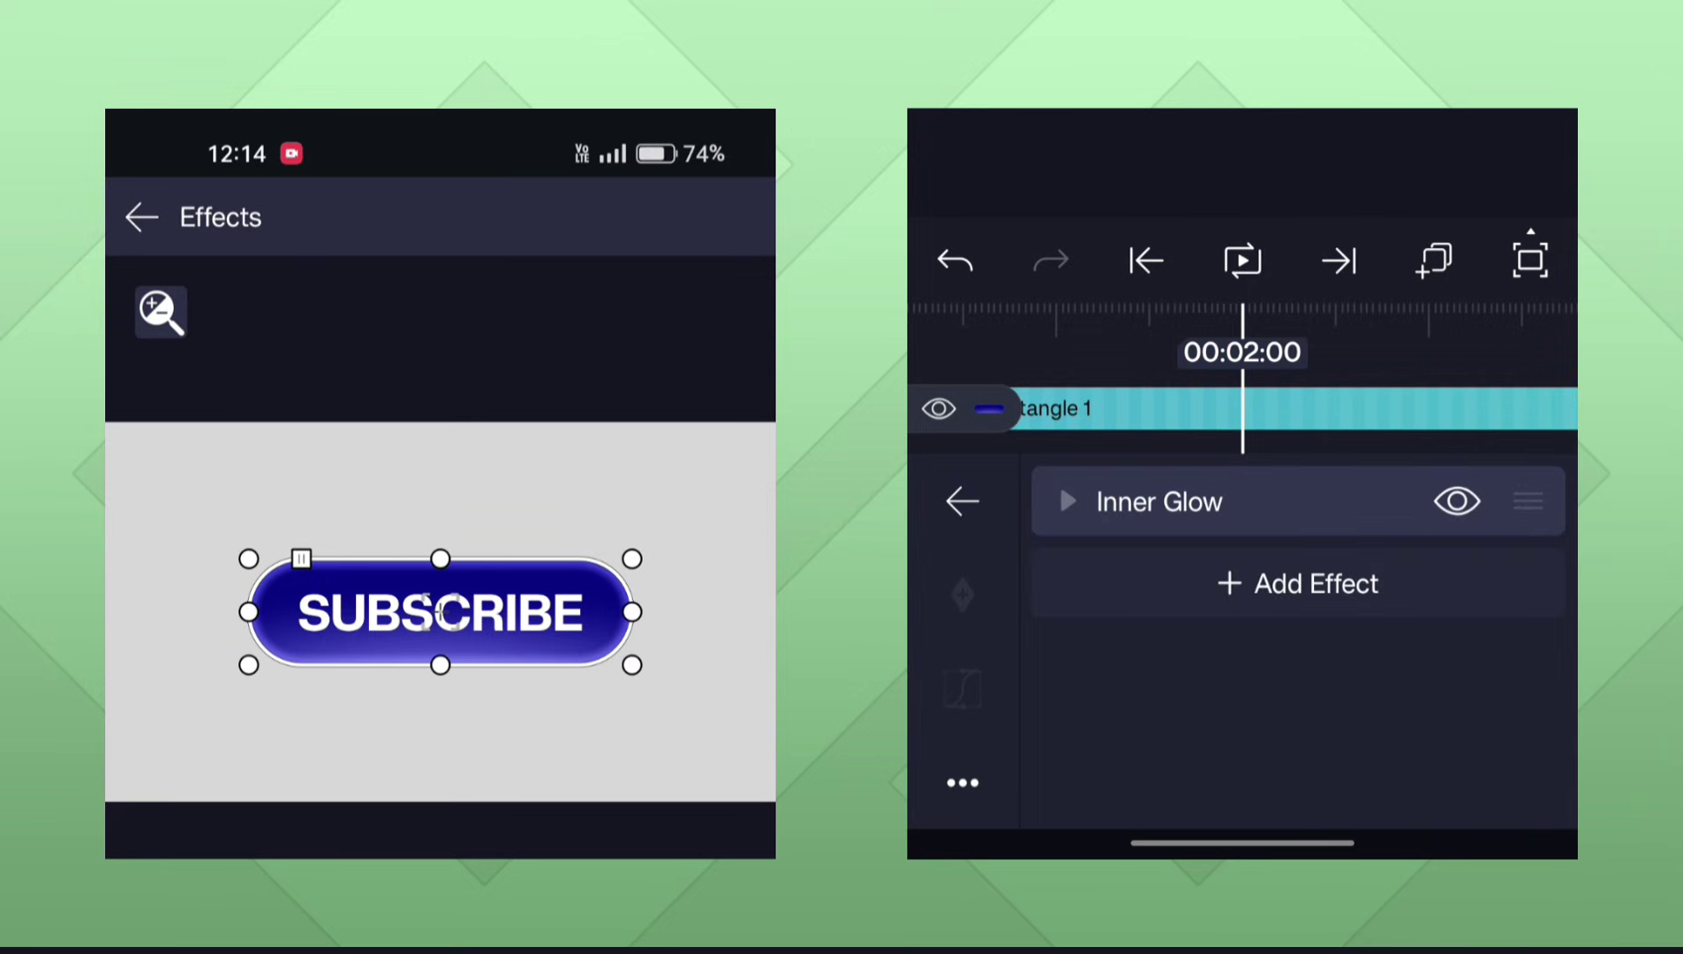
pyautogui.click(1322, 585)
pyautogui.click(1298, 583)
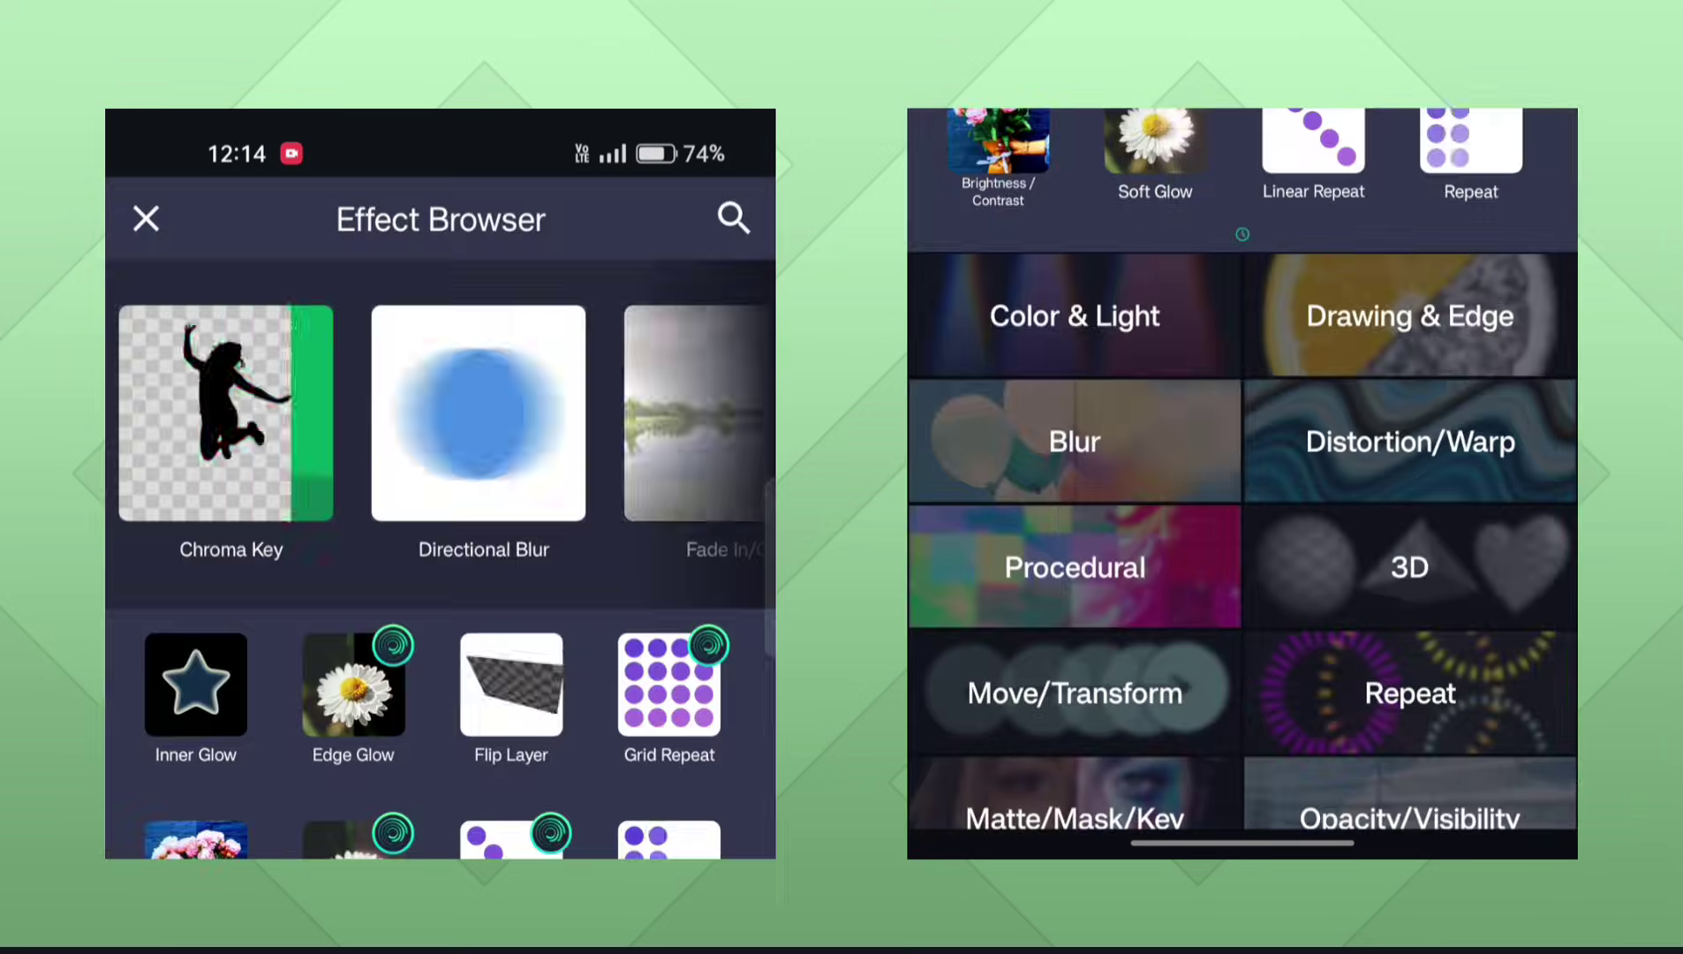
pyautogui.click(733, 217)
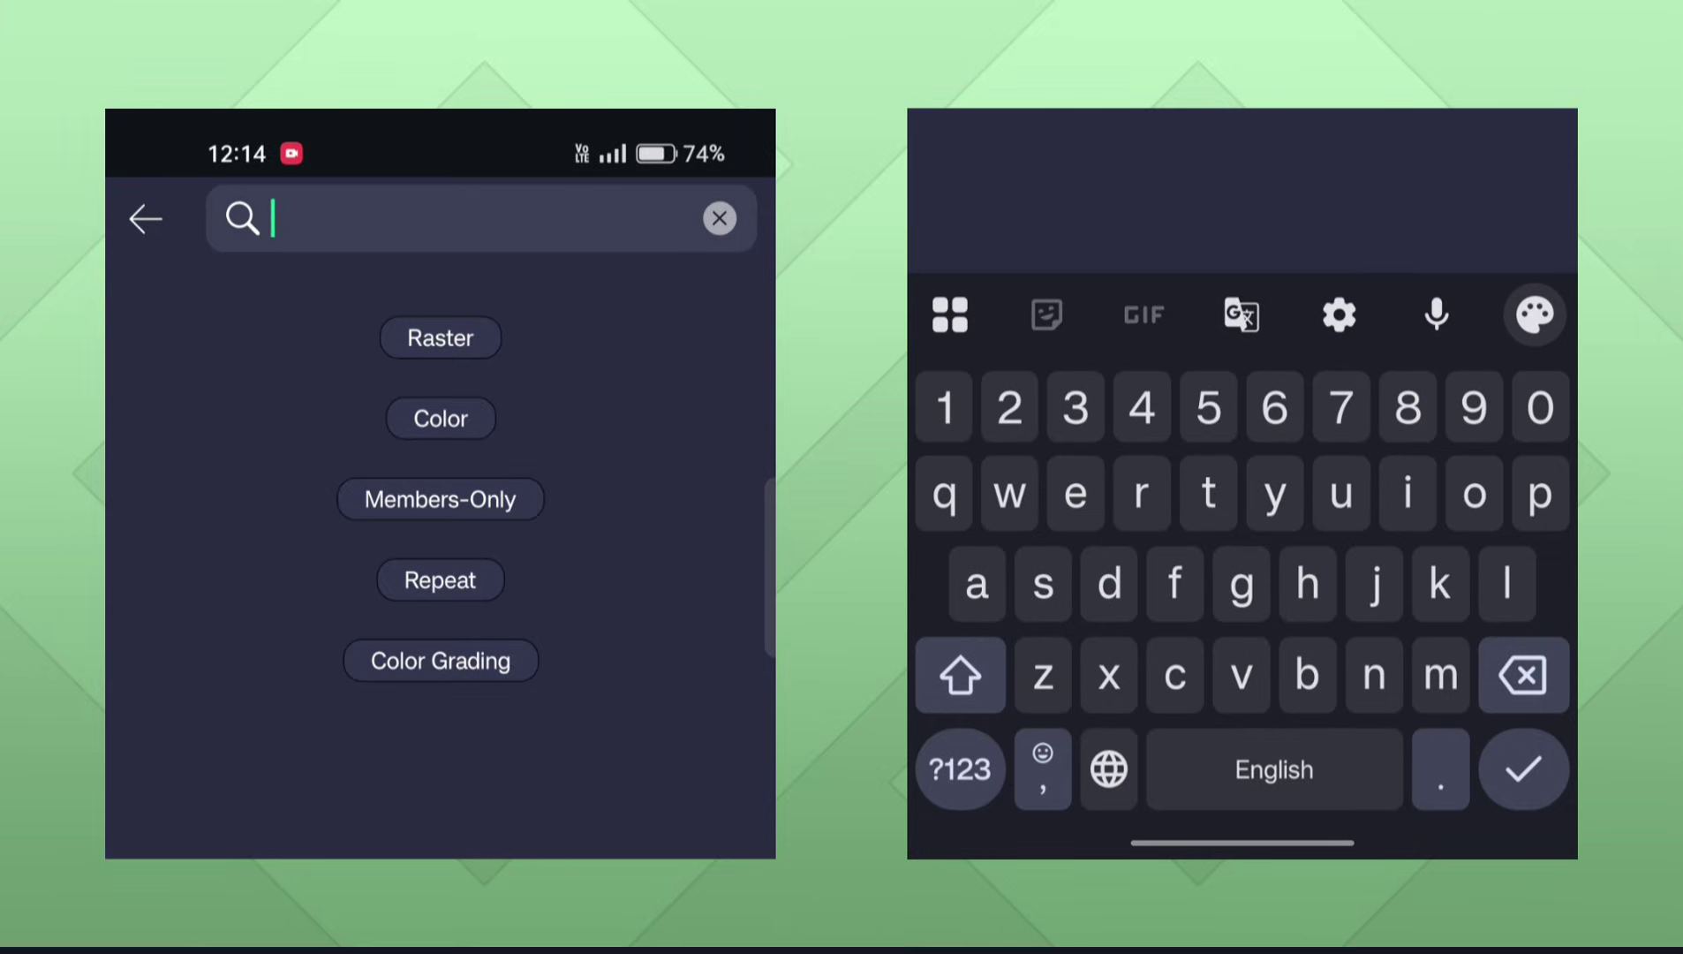
pyautogui.write('gradie')
pyautogui.click(1271, 323)
pyautogui.write('ov')
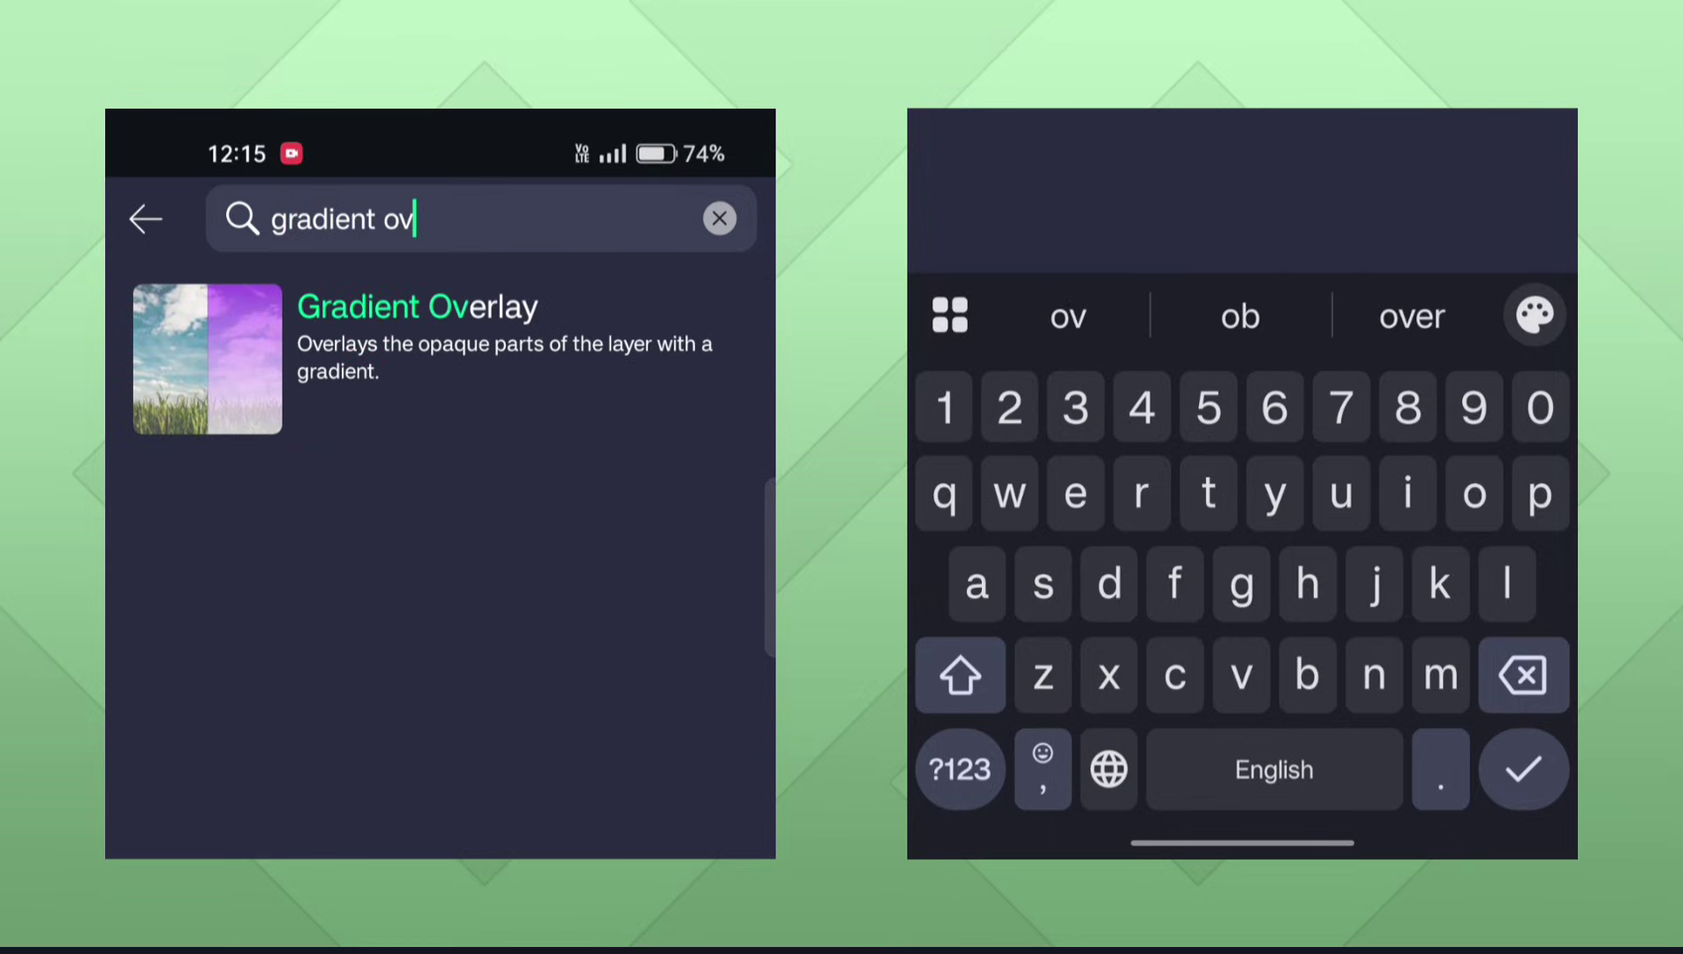
pyautogui.click(451, 319)
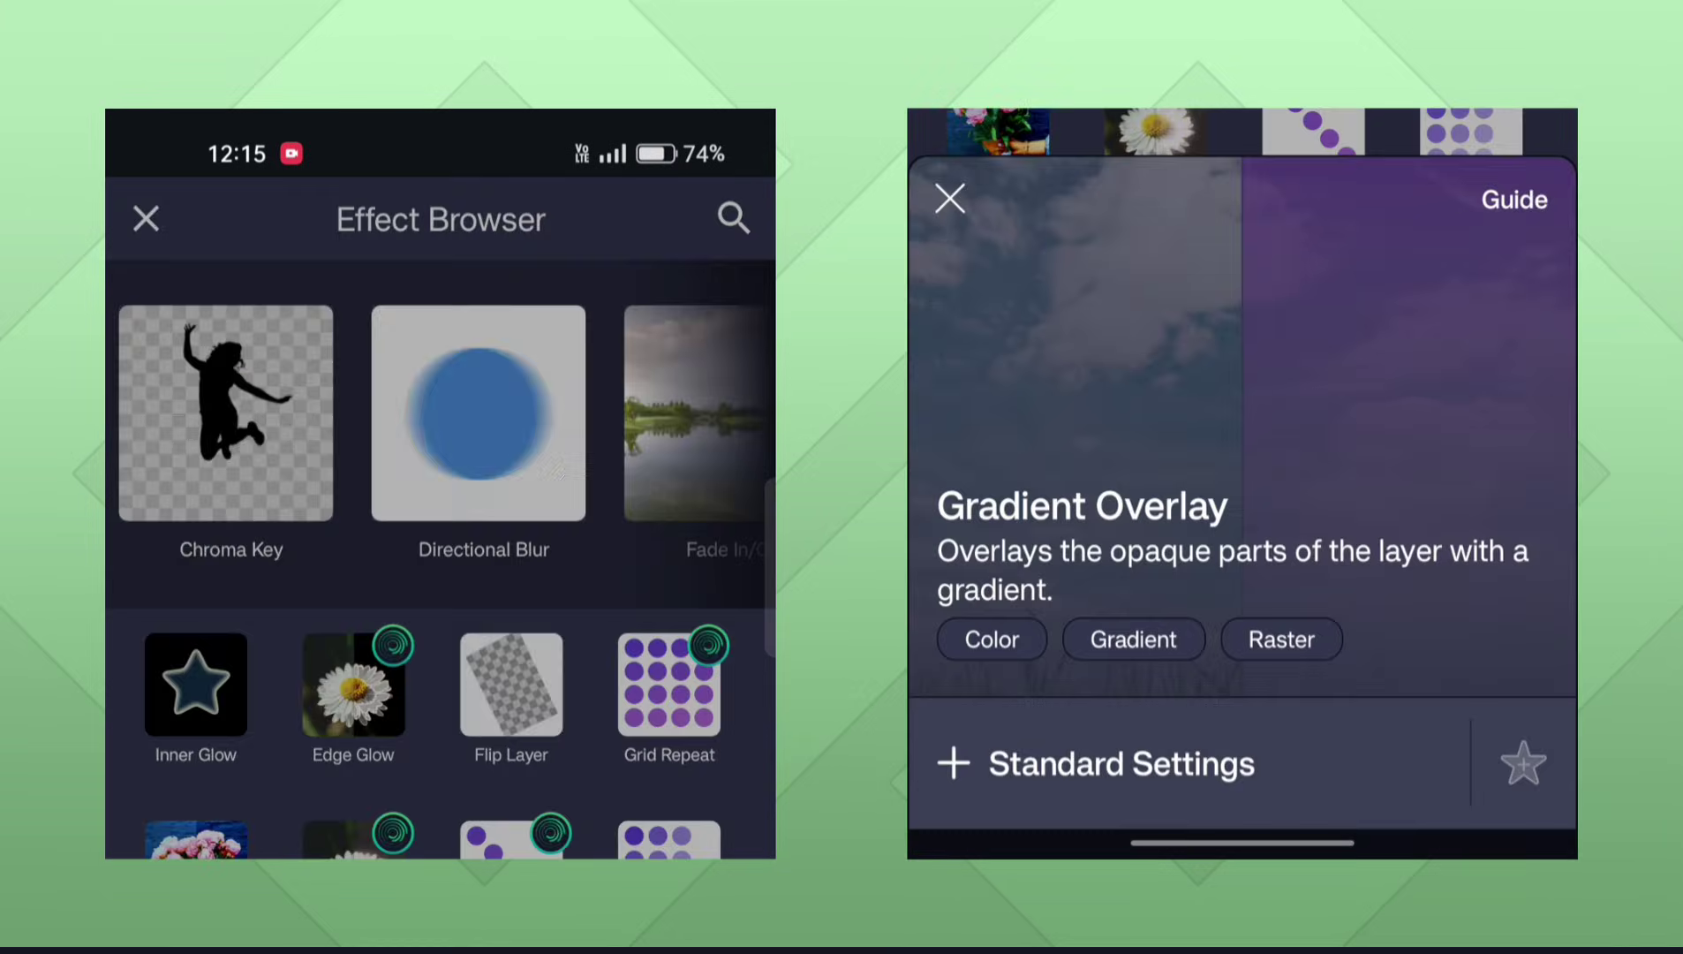
pyautogui.click(1270, 740)
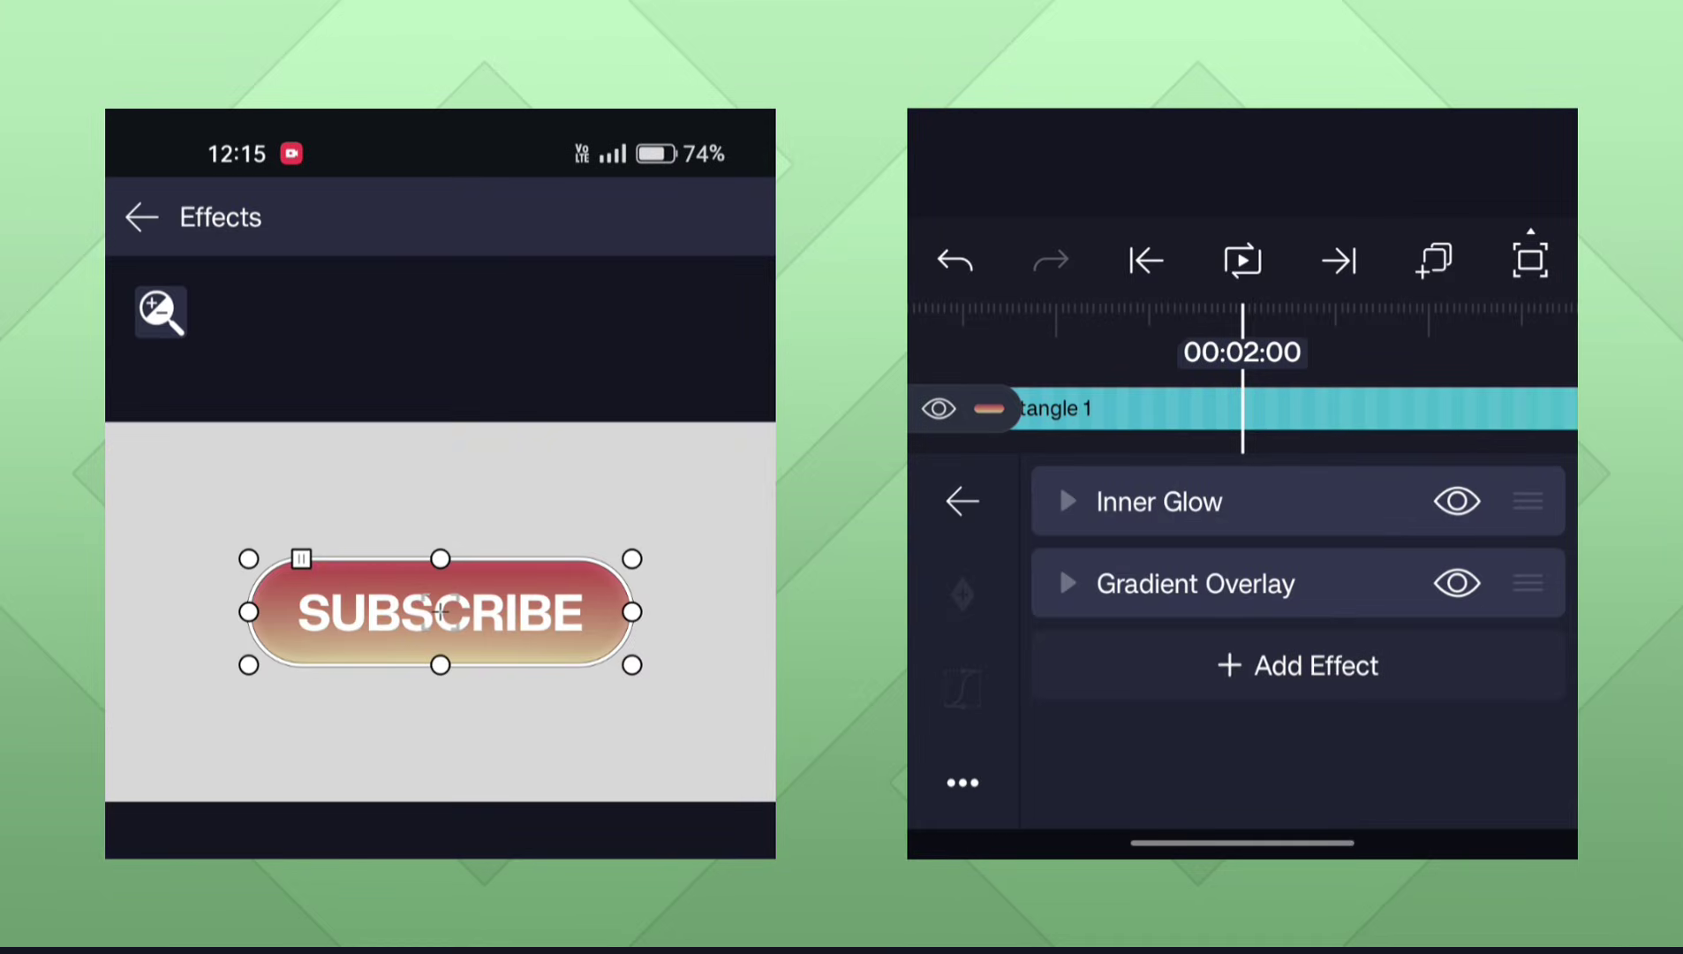
# Set the Gradient Overlay's alpha to 100%.
pyautogui.click(1153, 583)
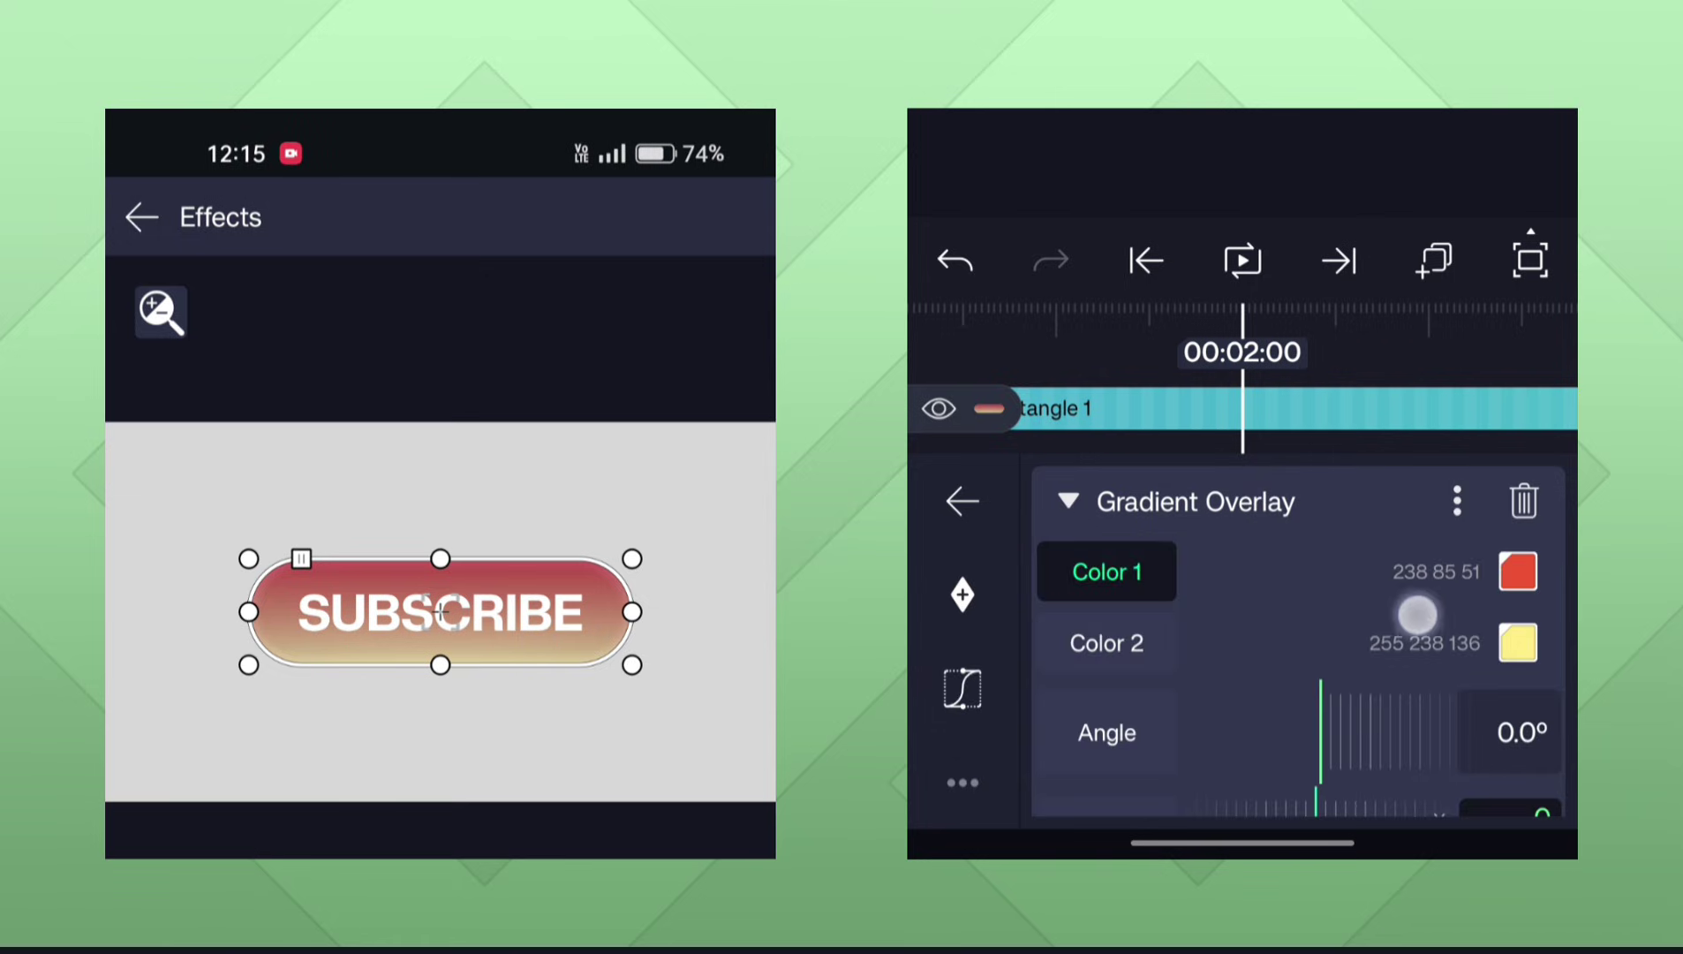
pyautogui.moveTo(1424, 587); pyautogui.dragTo(1450, 315)
pyautogui.click(1107, 764)
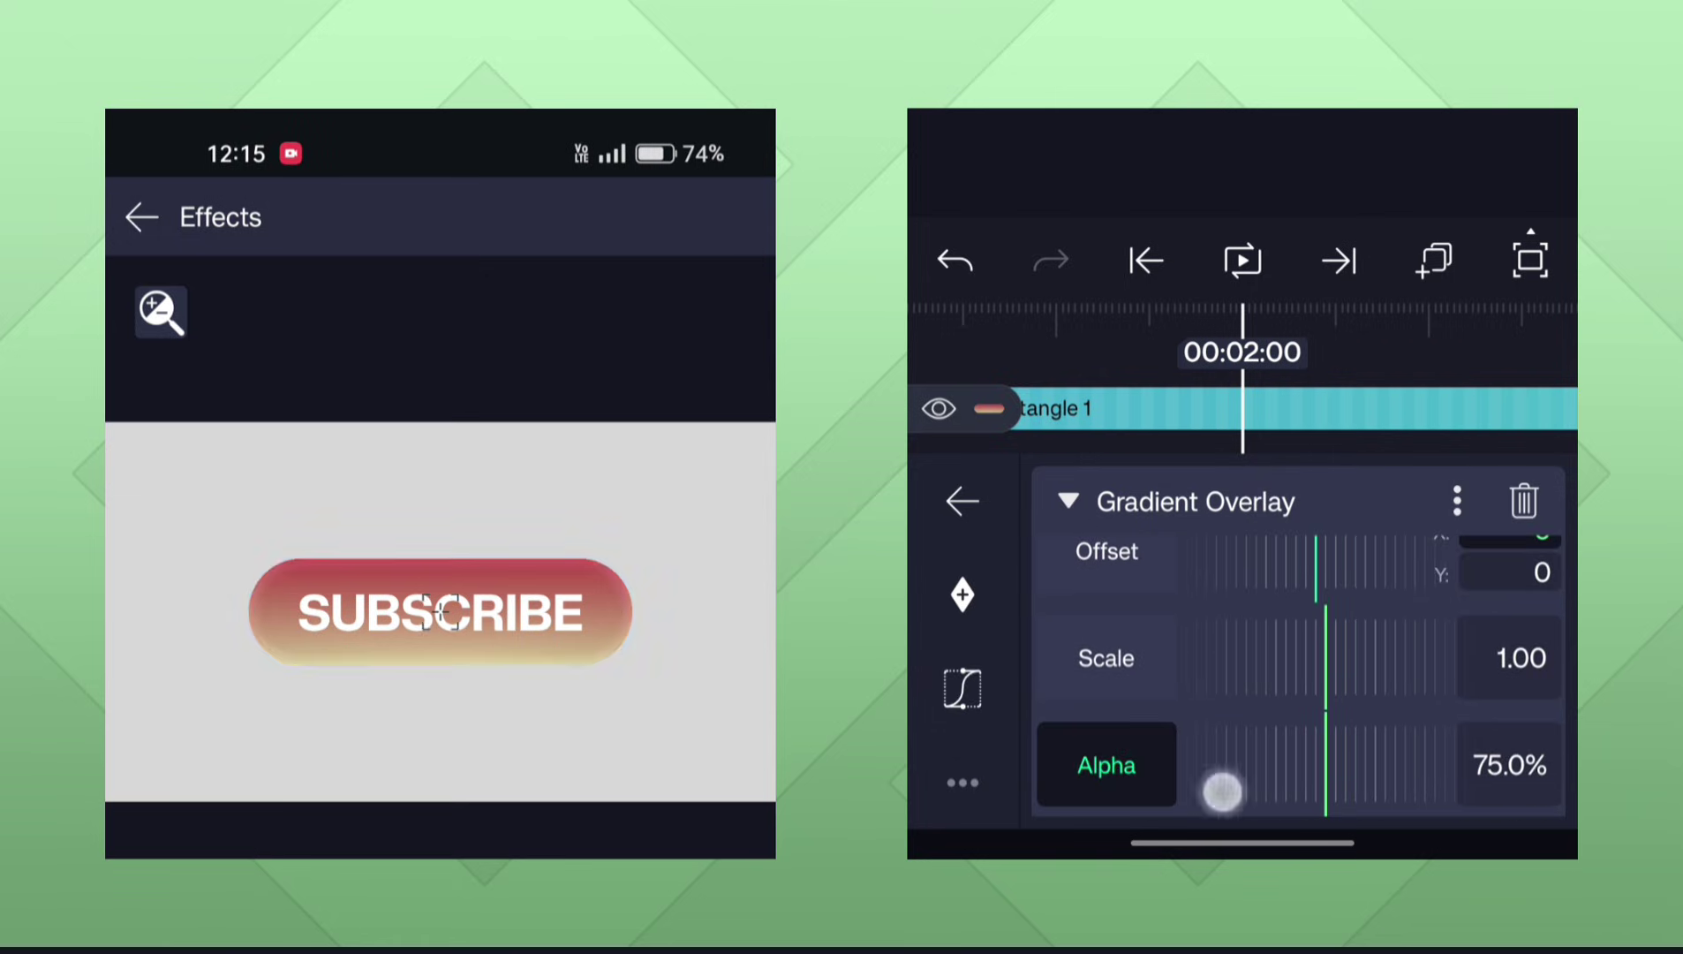
pyautogui.moveTo(1121, 811); pyautogui.dragTo(1244, 774)
pyautogui.scroll(-3, 1518, 600)
pyautogui.scroll(-1, 1466, 601)
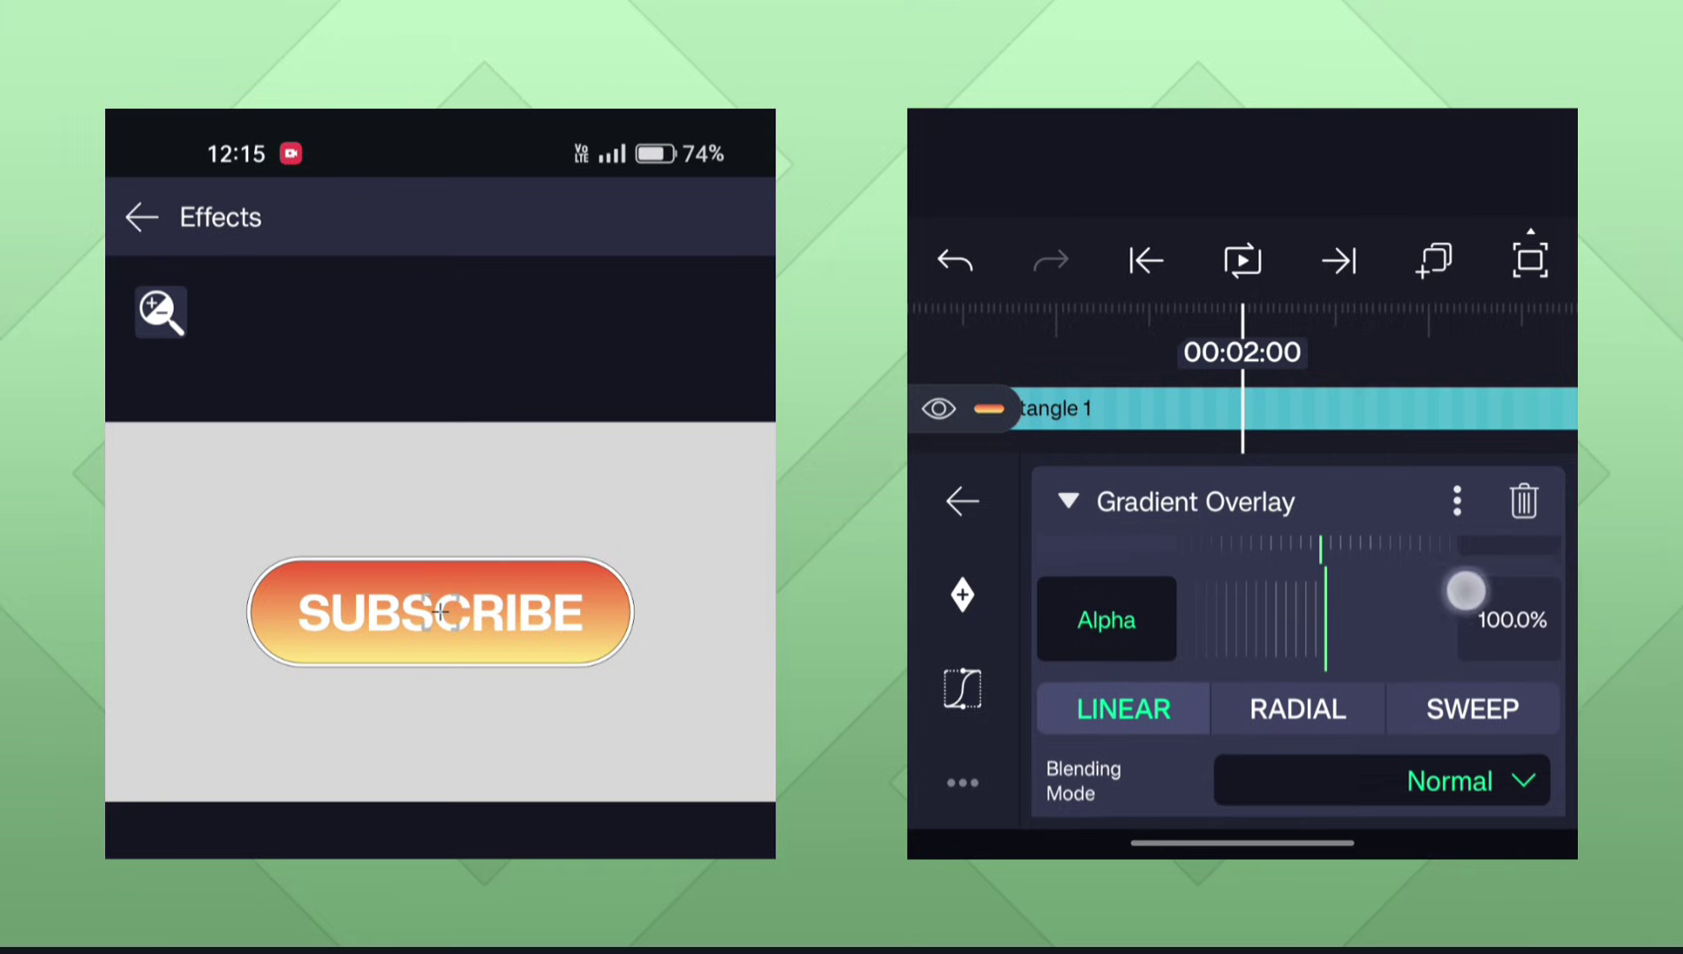
# Switch the gradient overlay to the RADIAL type.
pyautogui.click(1291, 707)
pyautogui.scroll(3, 1510, 618)
pyautogui.scroll(3, 1537, 706)
pyautogui.scroll(-2, 1520, 706)
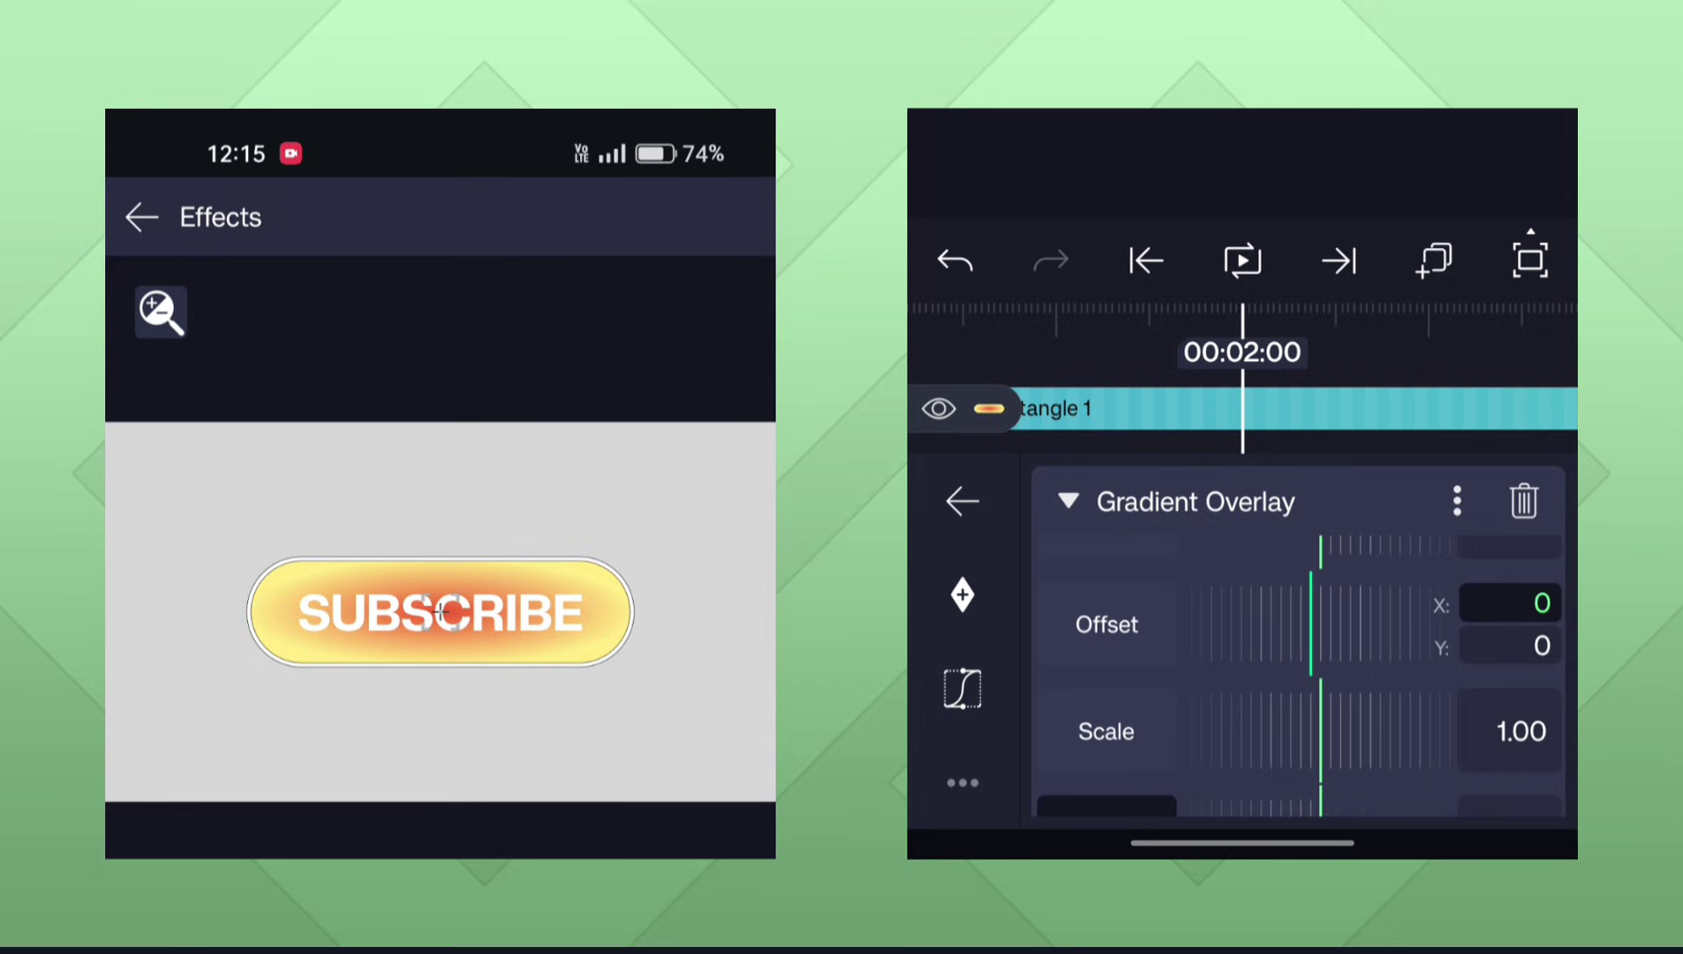
# Raise the gradient's Offset Y to push its centre toward the button's bottom edge.
pyautogui.click(1107, 624)
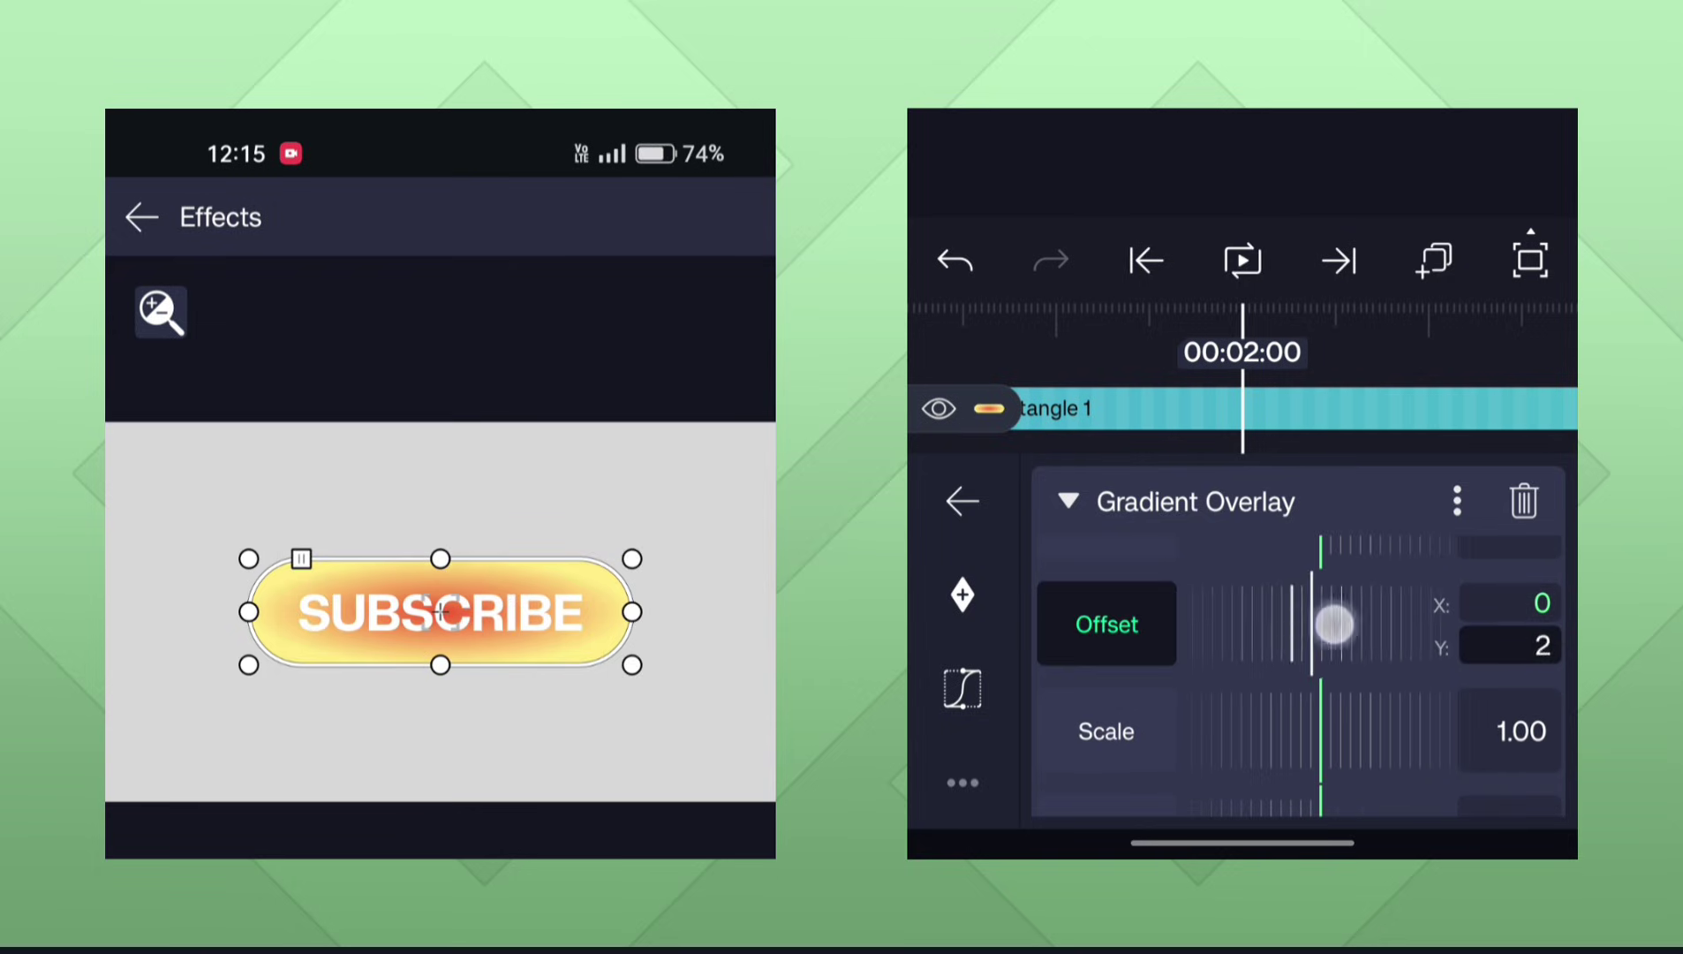
pyautogui.moveTo(1316, 625); pyautogui.dragTo(1117, 699)
pyautogui.moveTo(1321, 622); pyautogui.dragTo(1182, 630)
pyautogui.moveTo(1341, 594); pyautogui.dragTo(1414, 608)
pyautogui.scroll(3, 1299, 662)
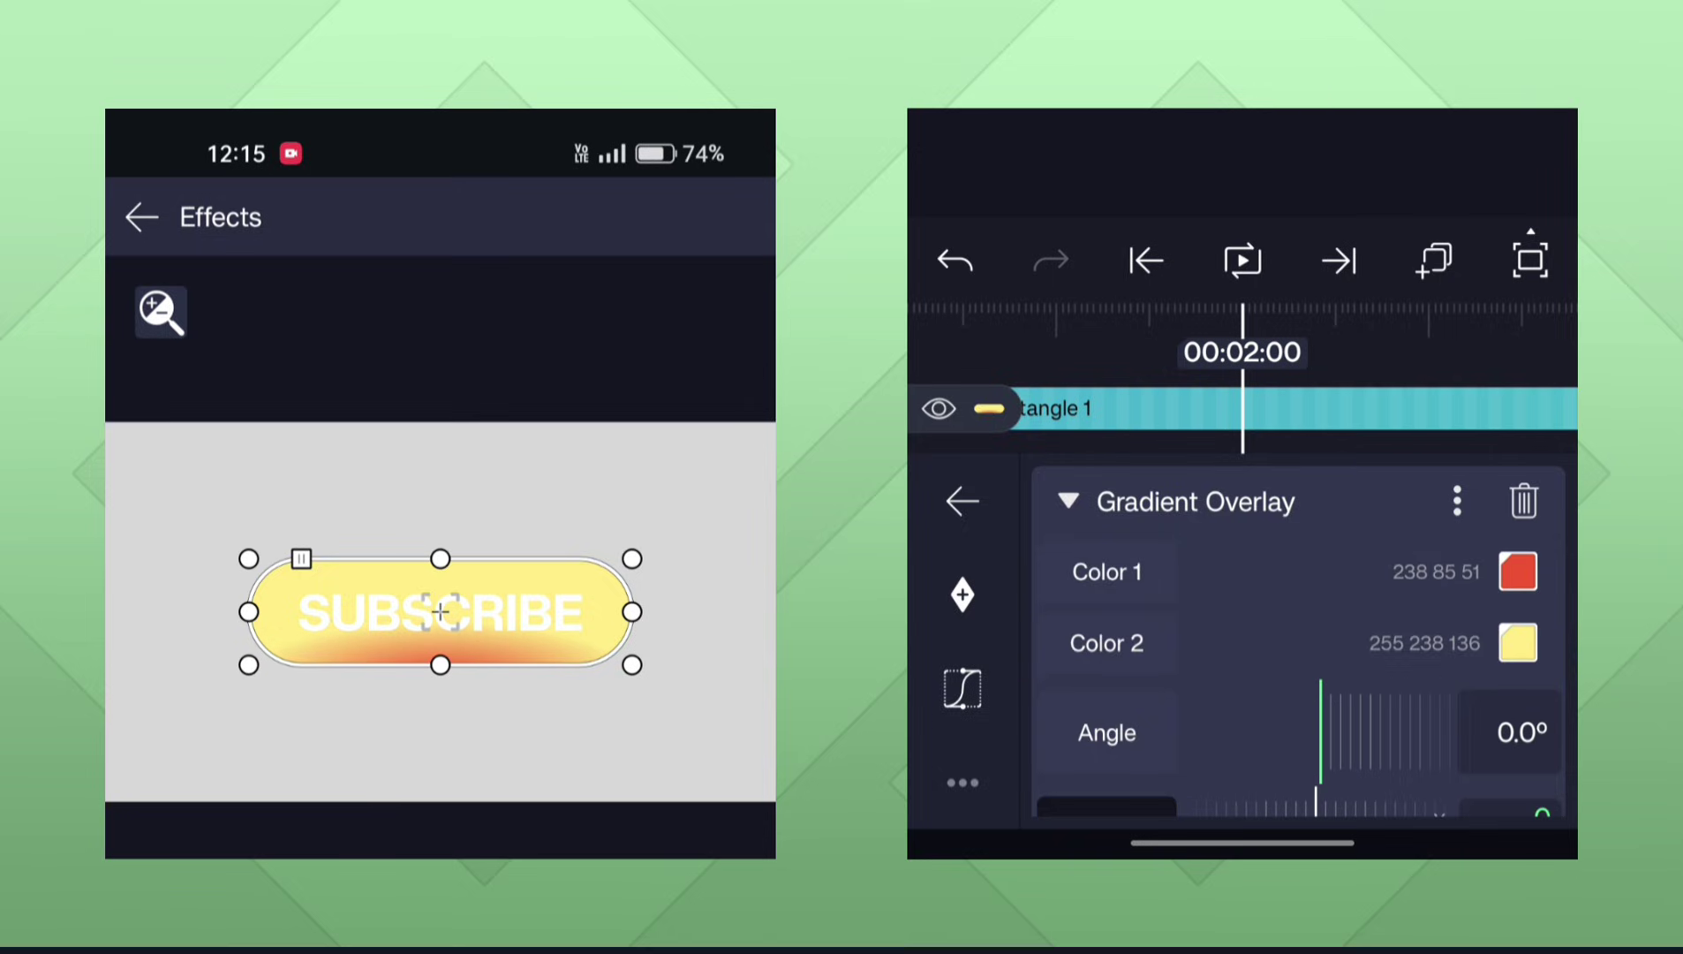
# Set gradient Color 1 to light grey 190,190,190 and Color 2 to white.
pyautogui.click(1518, 570)
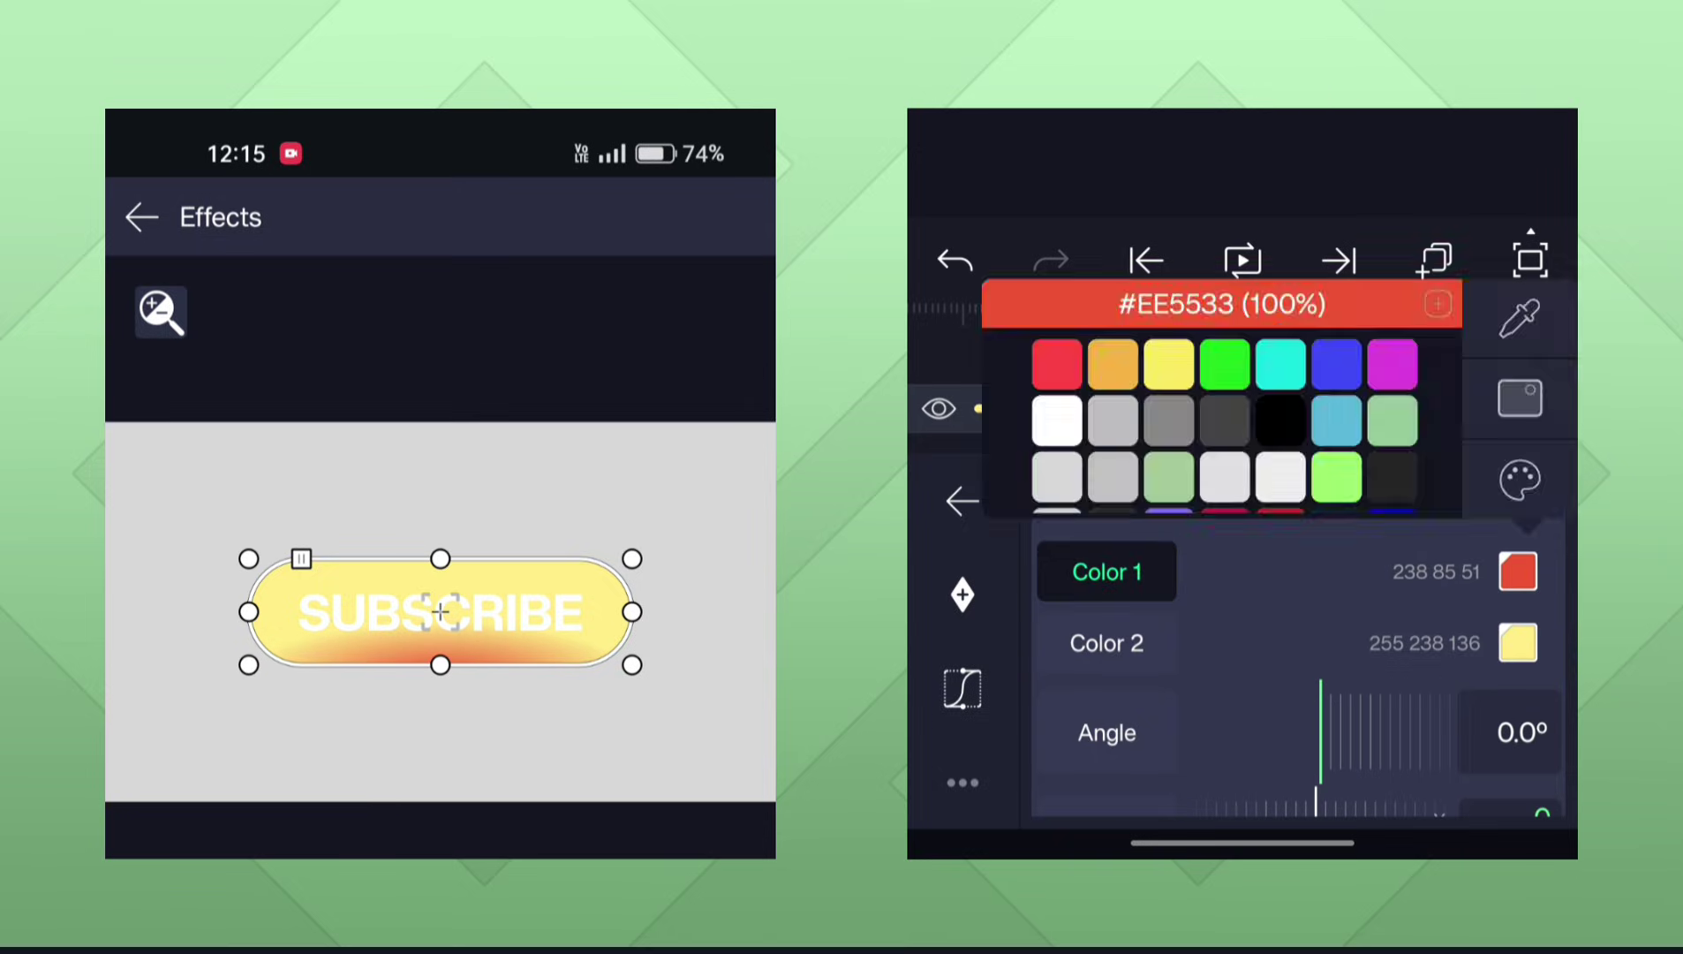
pyautogui.click(1113, 419)
pyautogui.click(1518, 571)
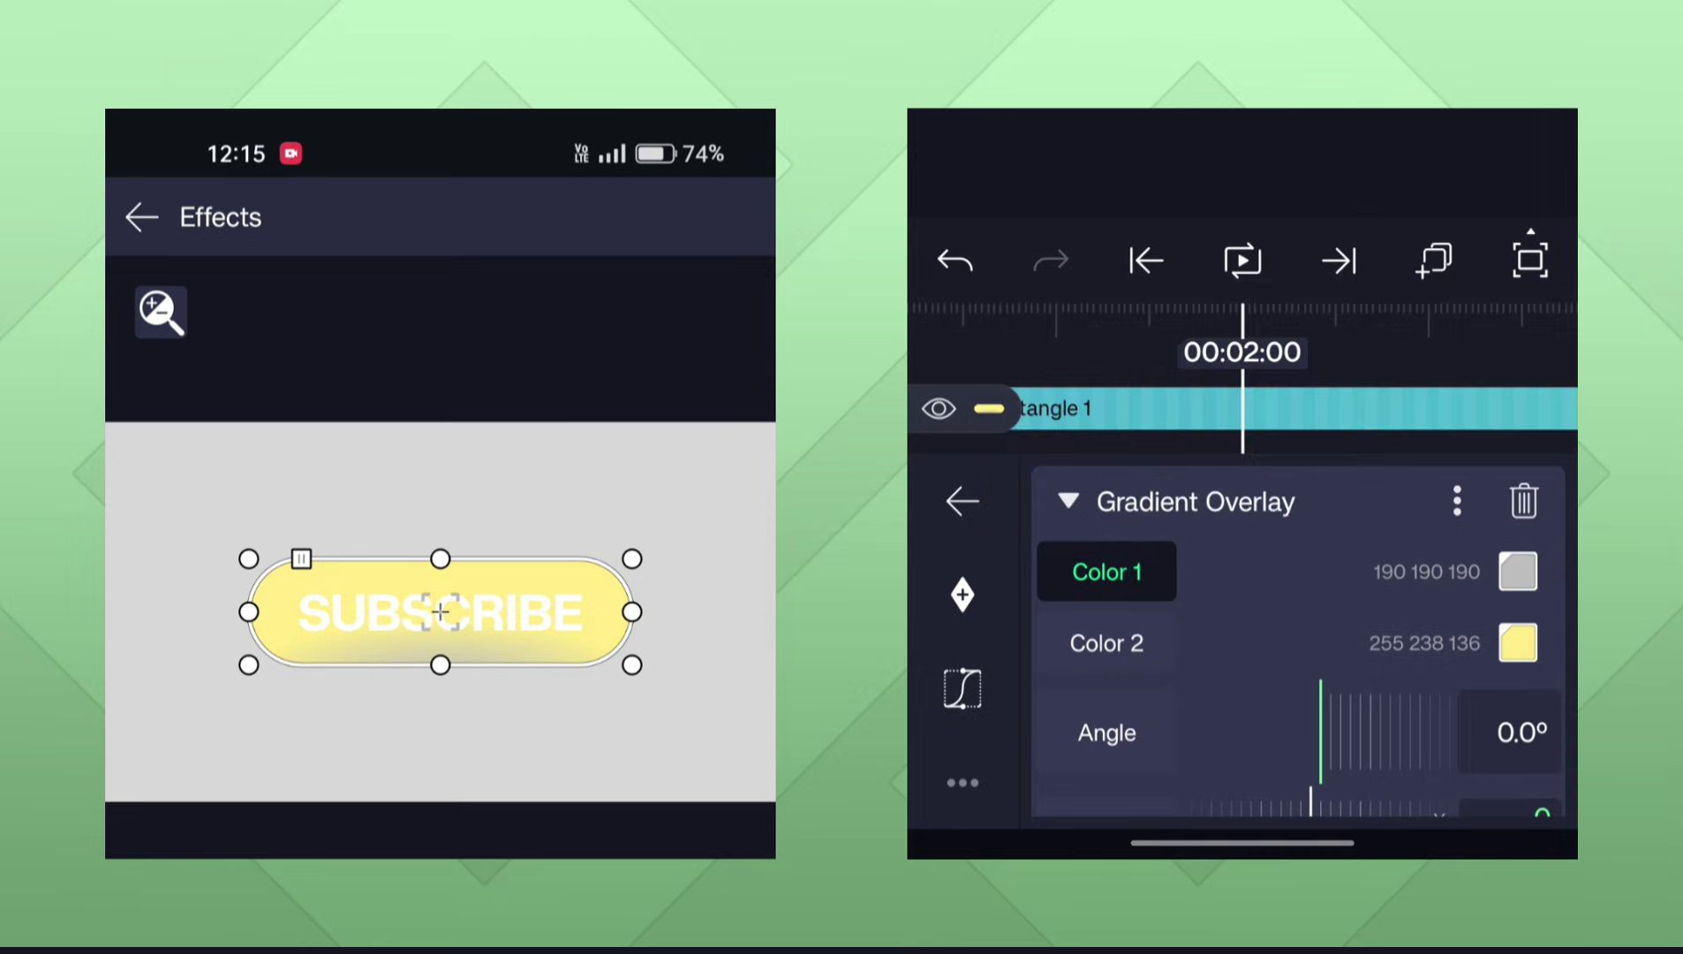
pyautogui.click(1518, 643)
pyautogui.click(1056, 491)
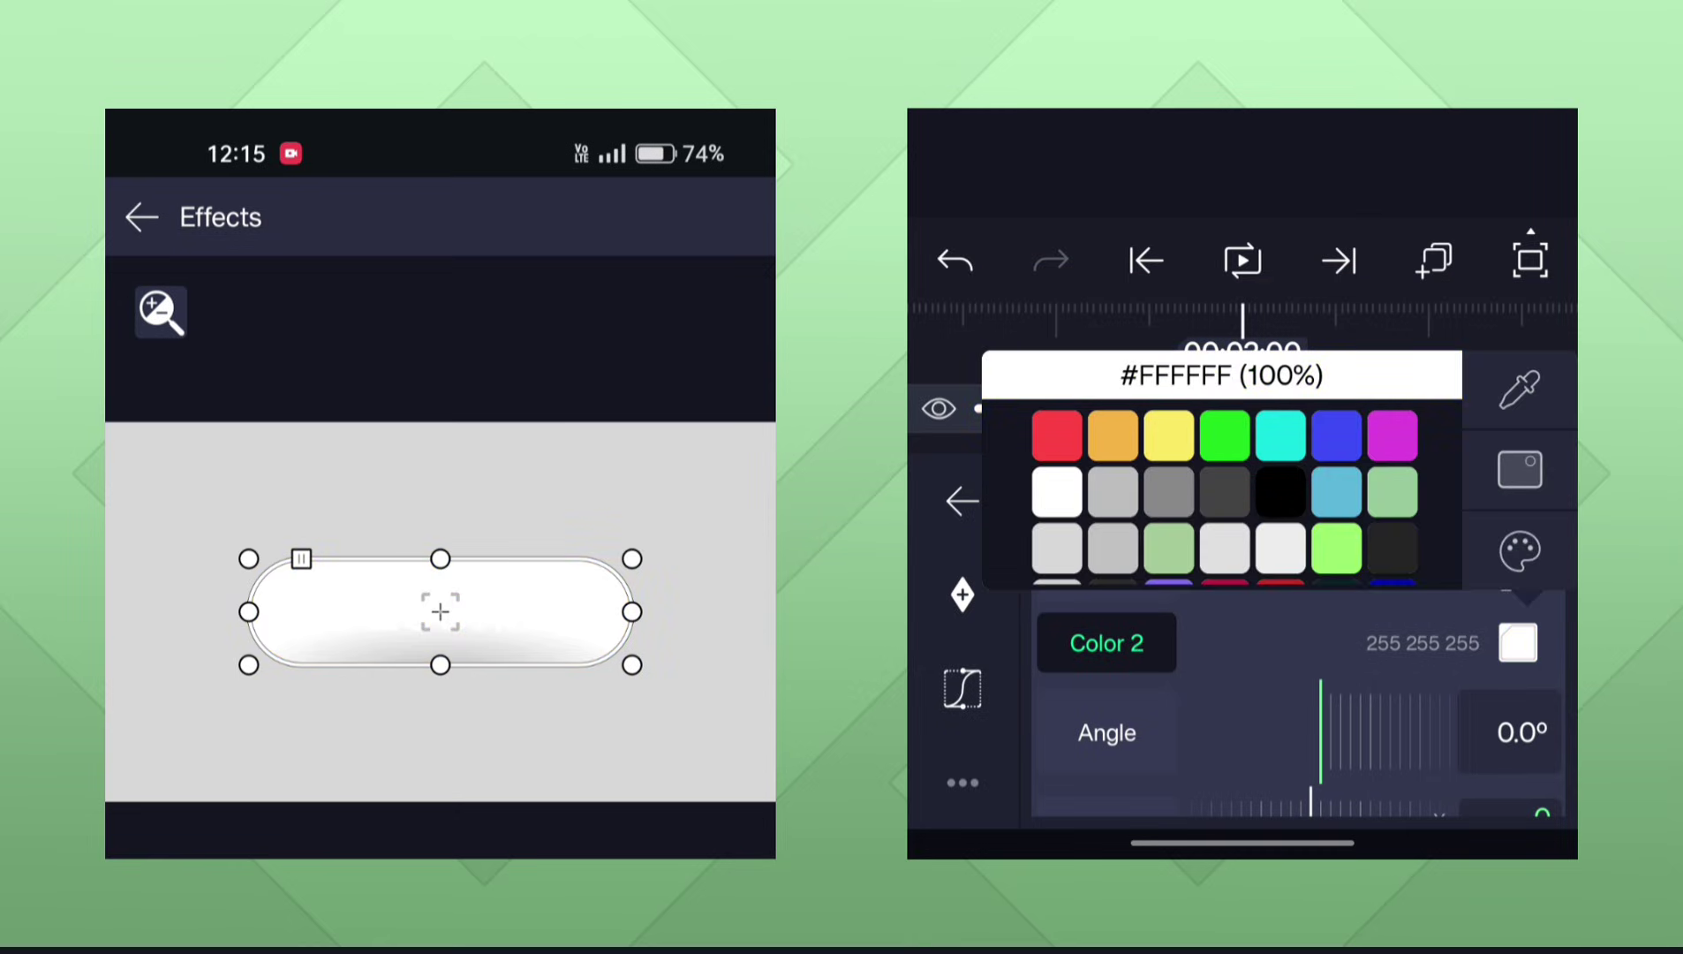
pyautogui.click(1518, 642)
# Enlarge the gradient overlay's scale to about 1.30.
pyautogui.scroll(-2, 1520, 698)
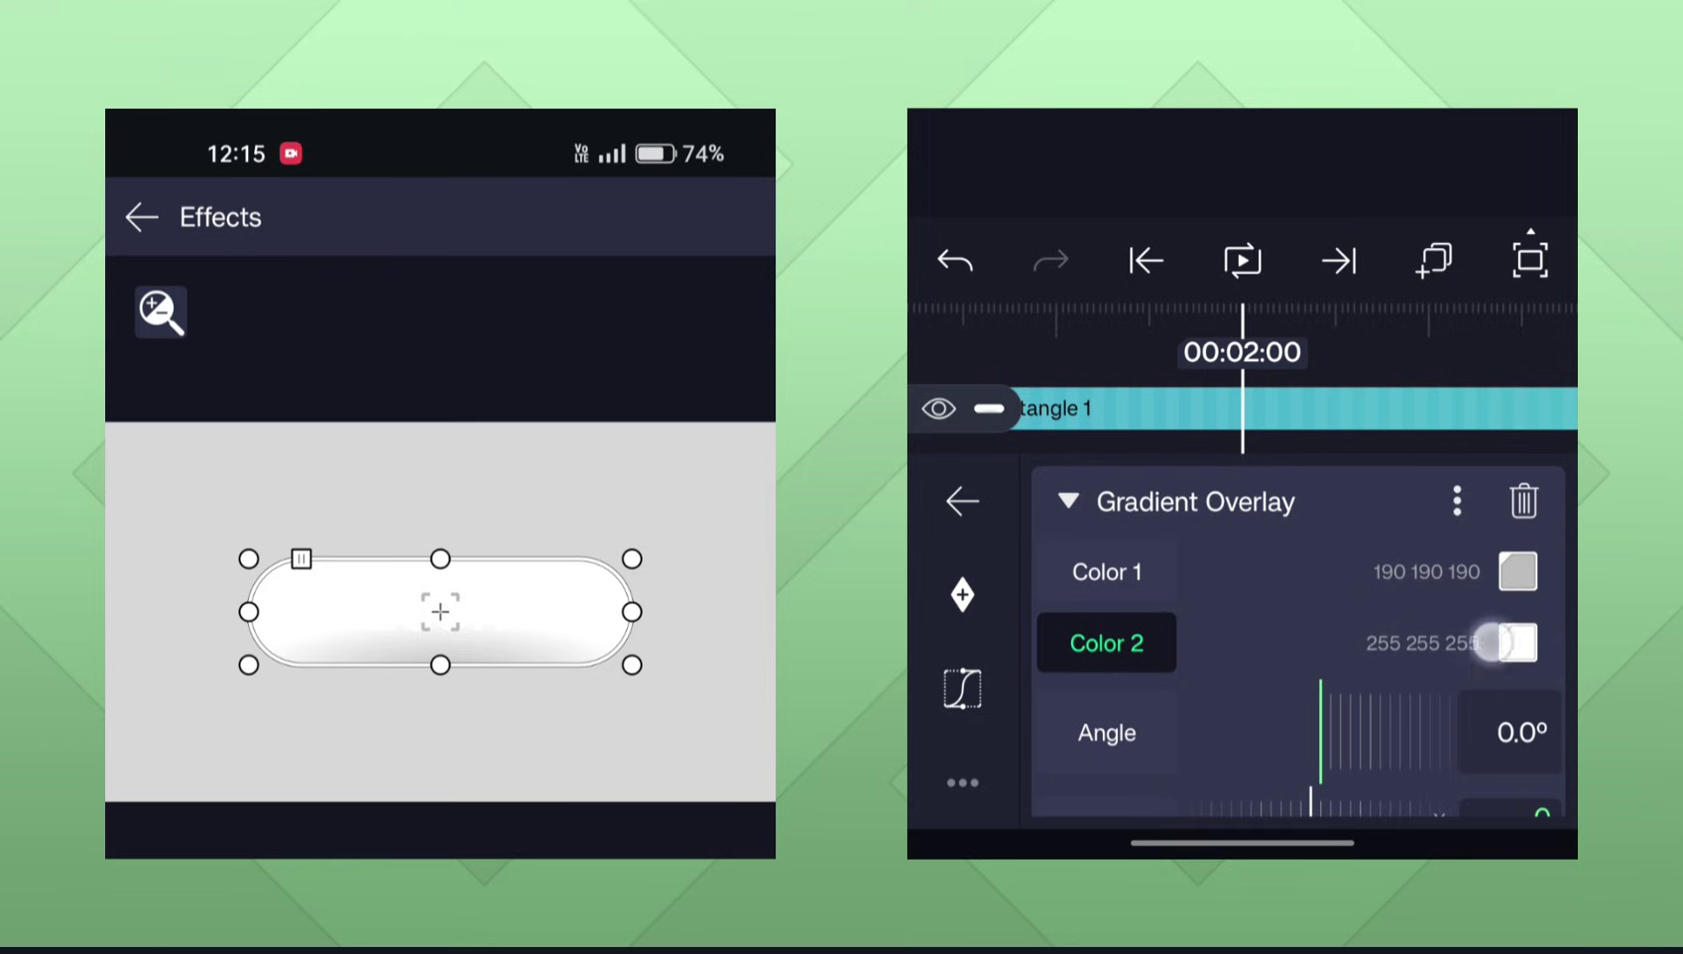
pyautogui.scroll(-3, 1298, 671)
pyautogui.moveTo(1272, 777); pyautogui.dragTo(1021, 811)
pyautogui.moveTo(1338, 751)
pyautogui.mouseDown()
pyautogui.moveTo(1263, 760)
pyautogui.moveTo(1428, 759)
pyautogui.mouseUp()
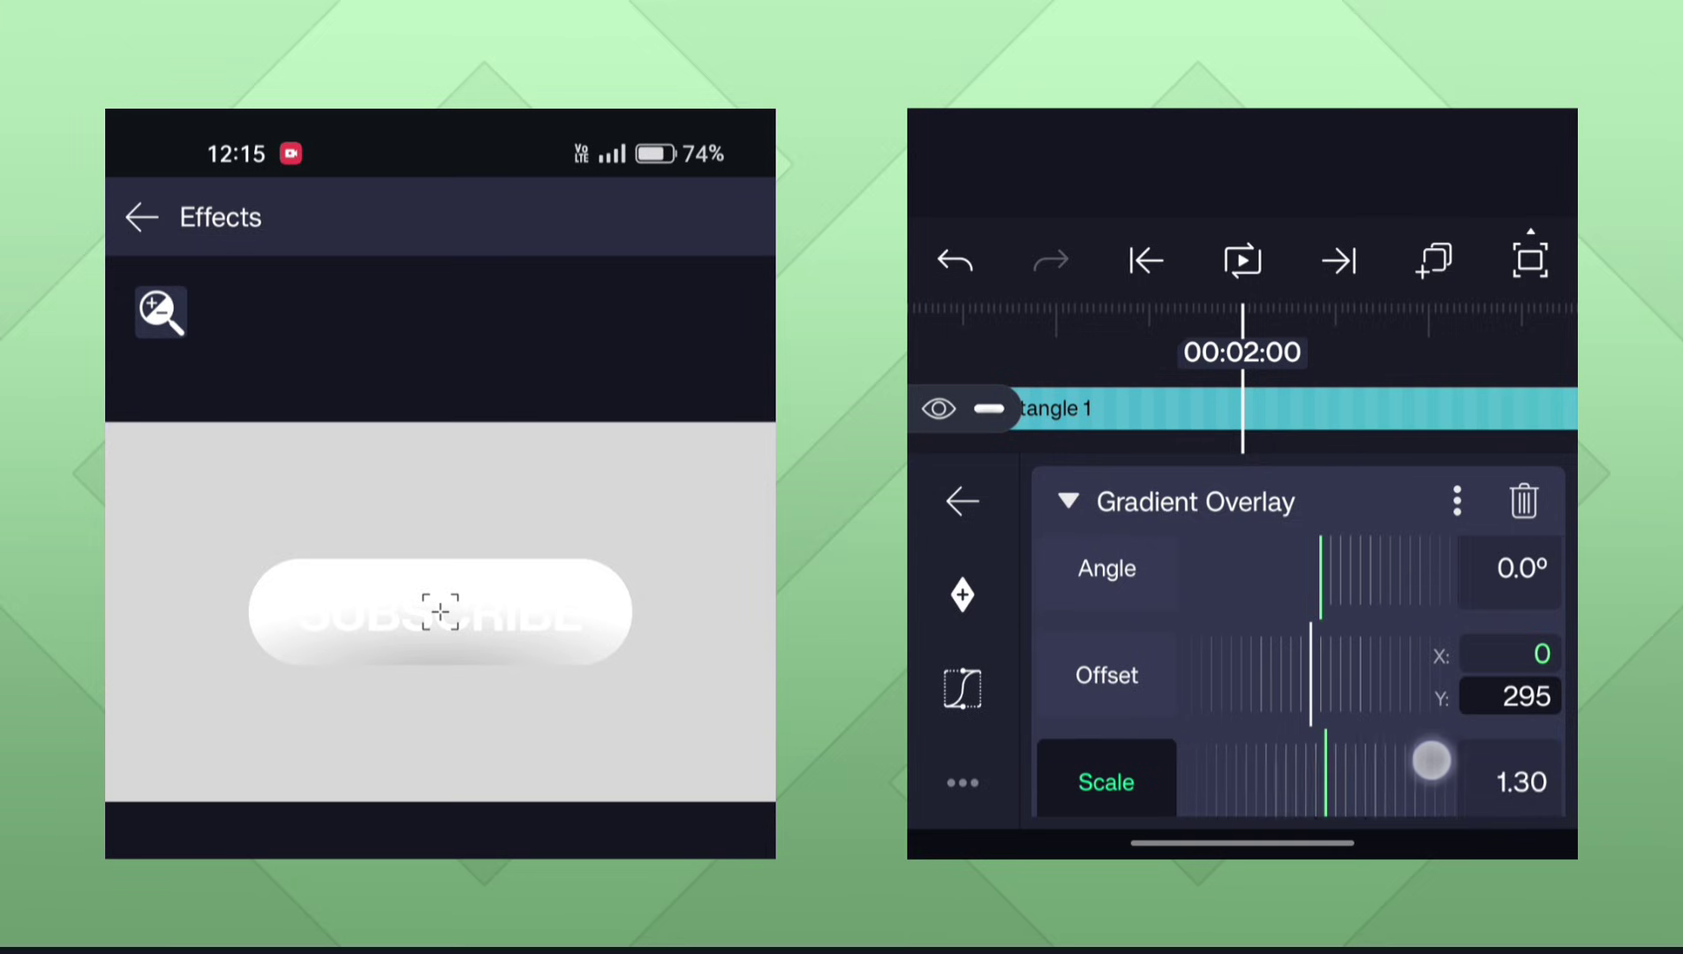
pyautogui.scroll(3, 1299, 662)
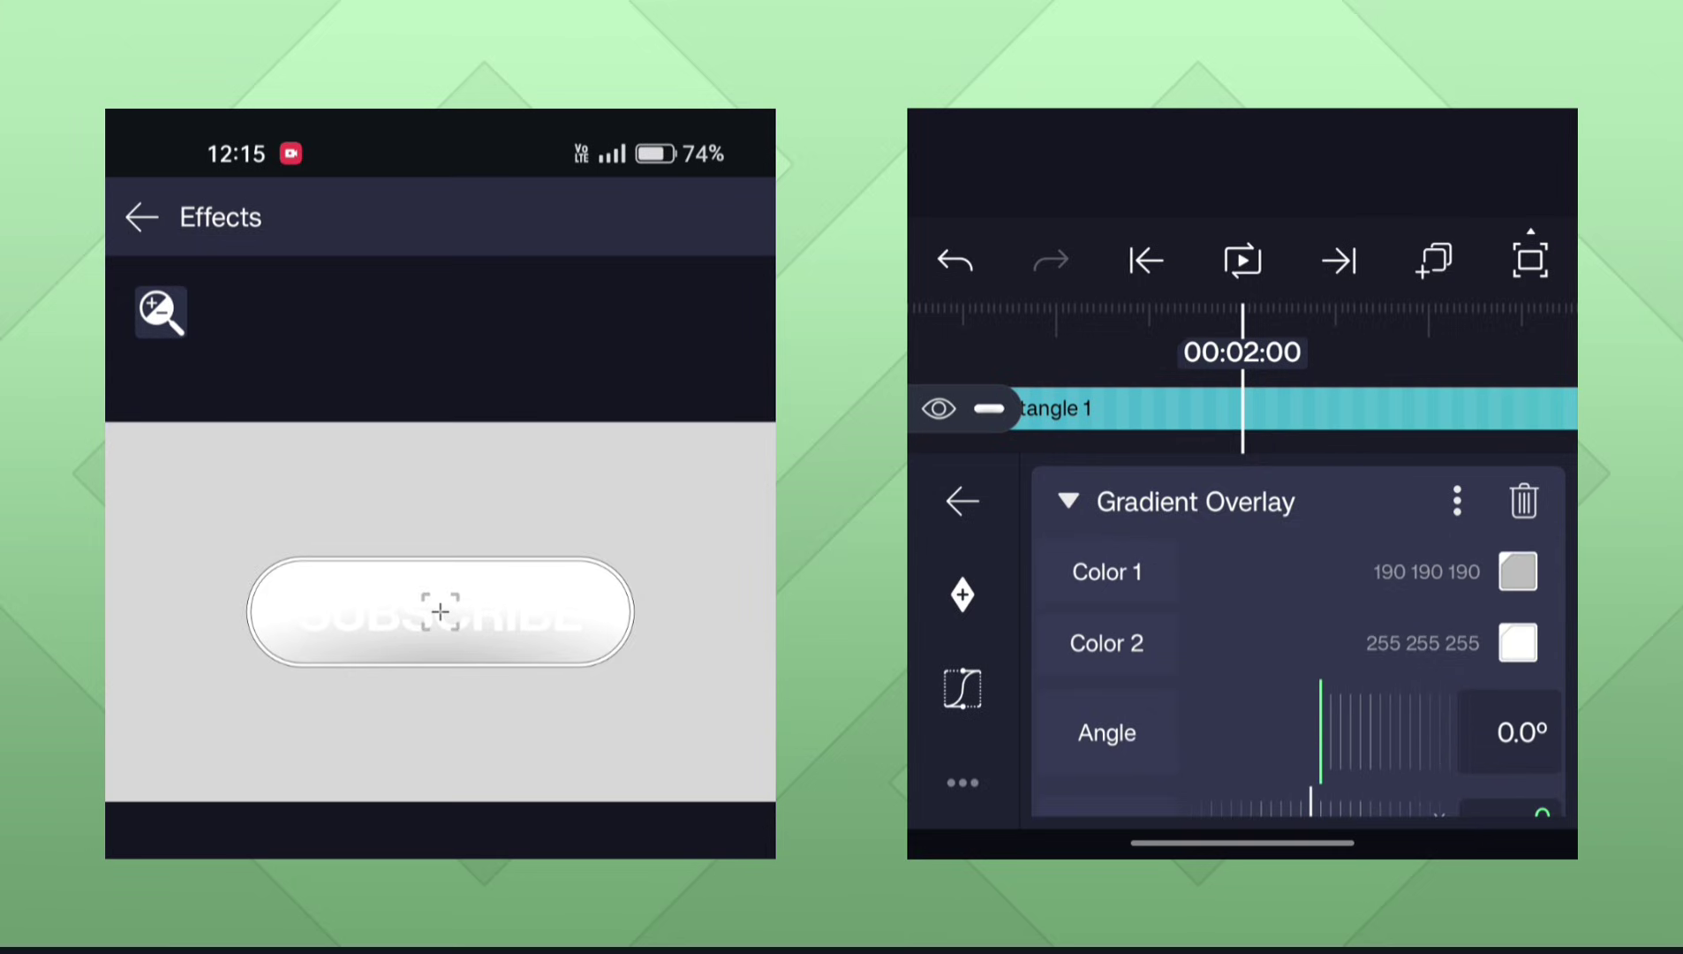
pyautogui.moveTo(1512, 679)
pyautogui.mouseDown()
pyautogui.moveTo(1510, 368)
pyautogui.moveTo(1528, 294)
pyautogui.mouseUp()
pyautogui.click(1107, 661)
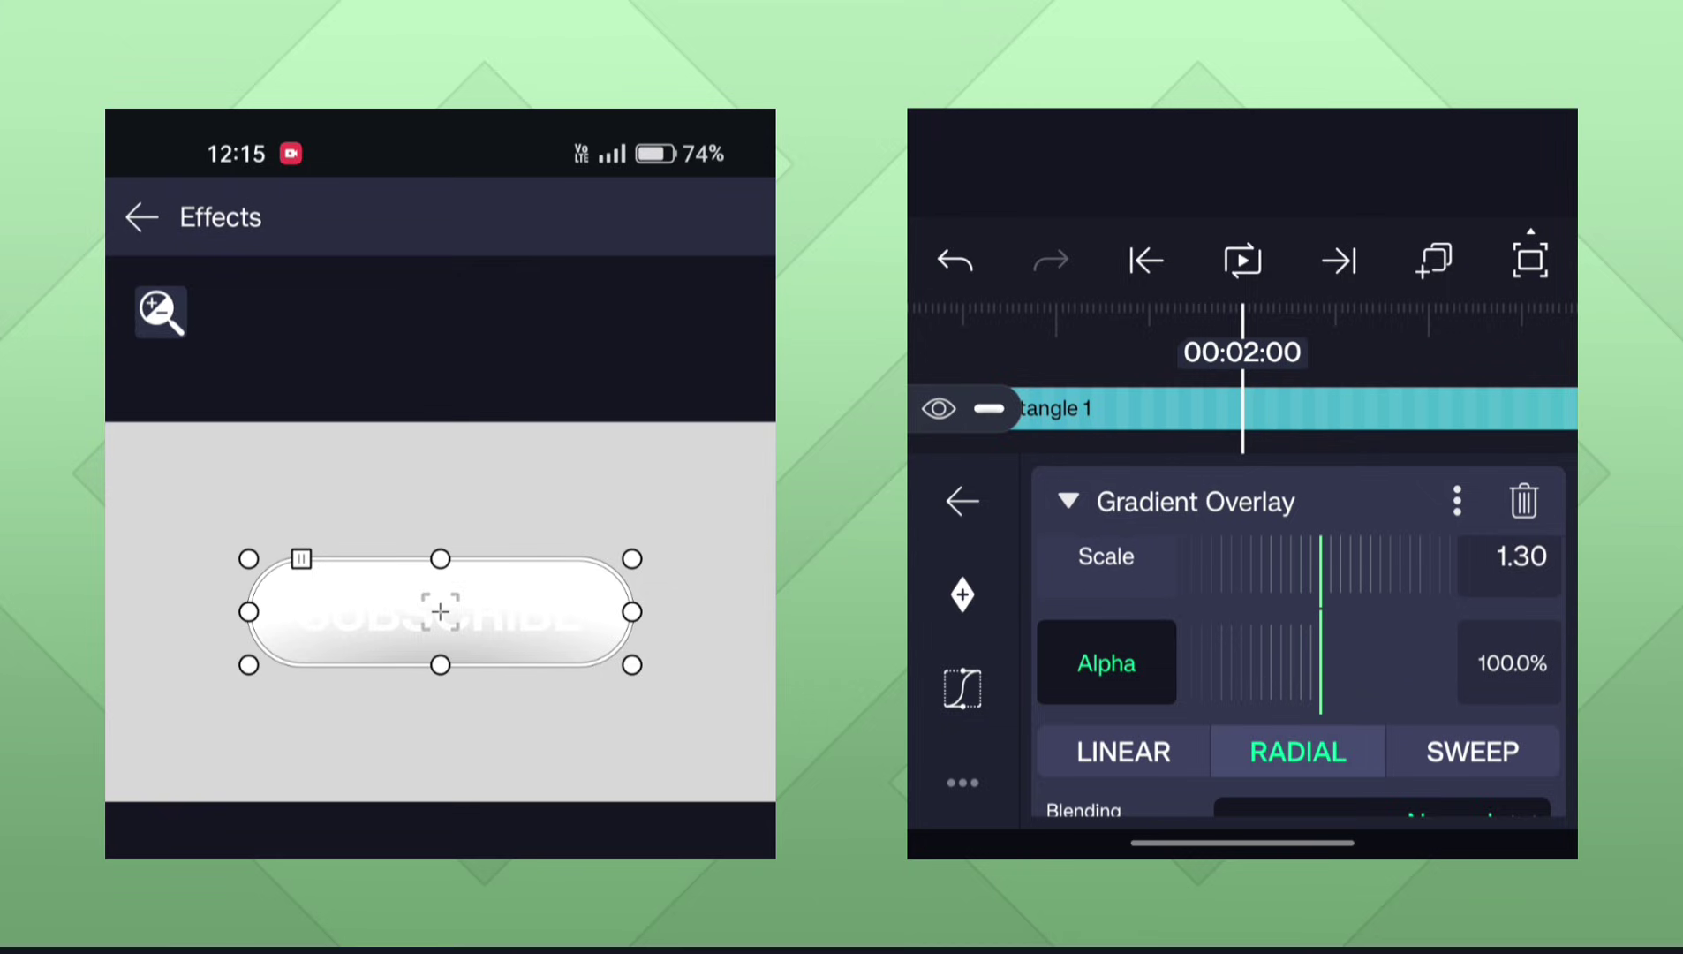
# Add overlay Alpha keyframes at 00:02:00, 00:02:20 and 00:02:10.
pyautogui.click(963, 595)
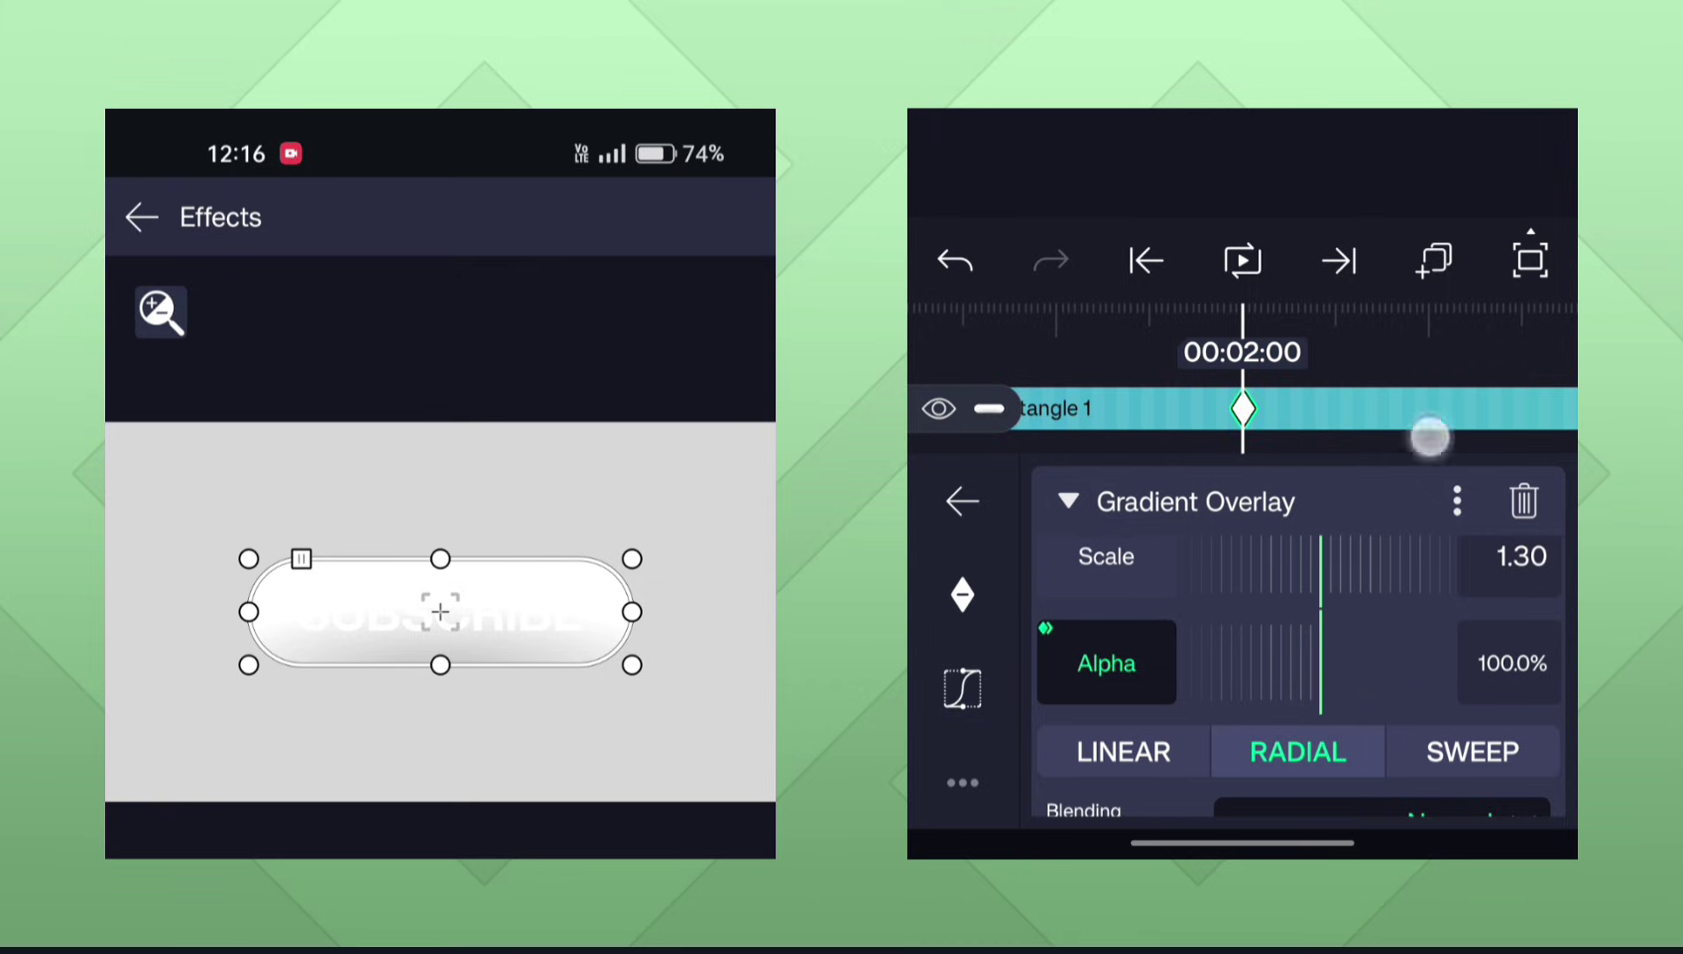
pyautogui.moveTo(1430, 436)
pyautogui.mouseDown()
pyautogui.moveTo(1270, 444)
pyautogui.moveTo(1288, 439)
pyautogui.mouseUp()
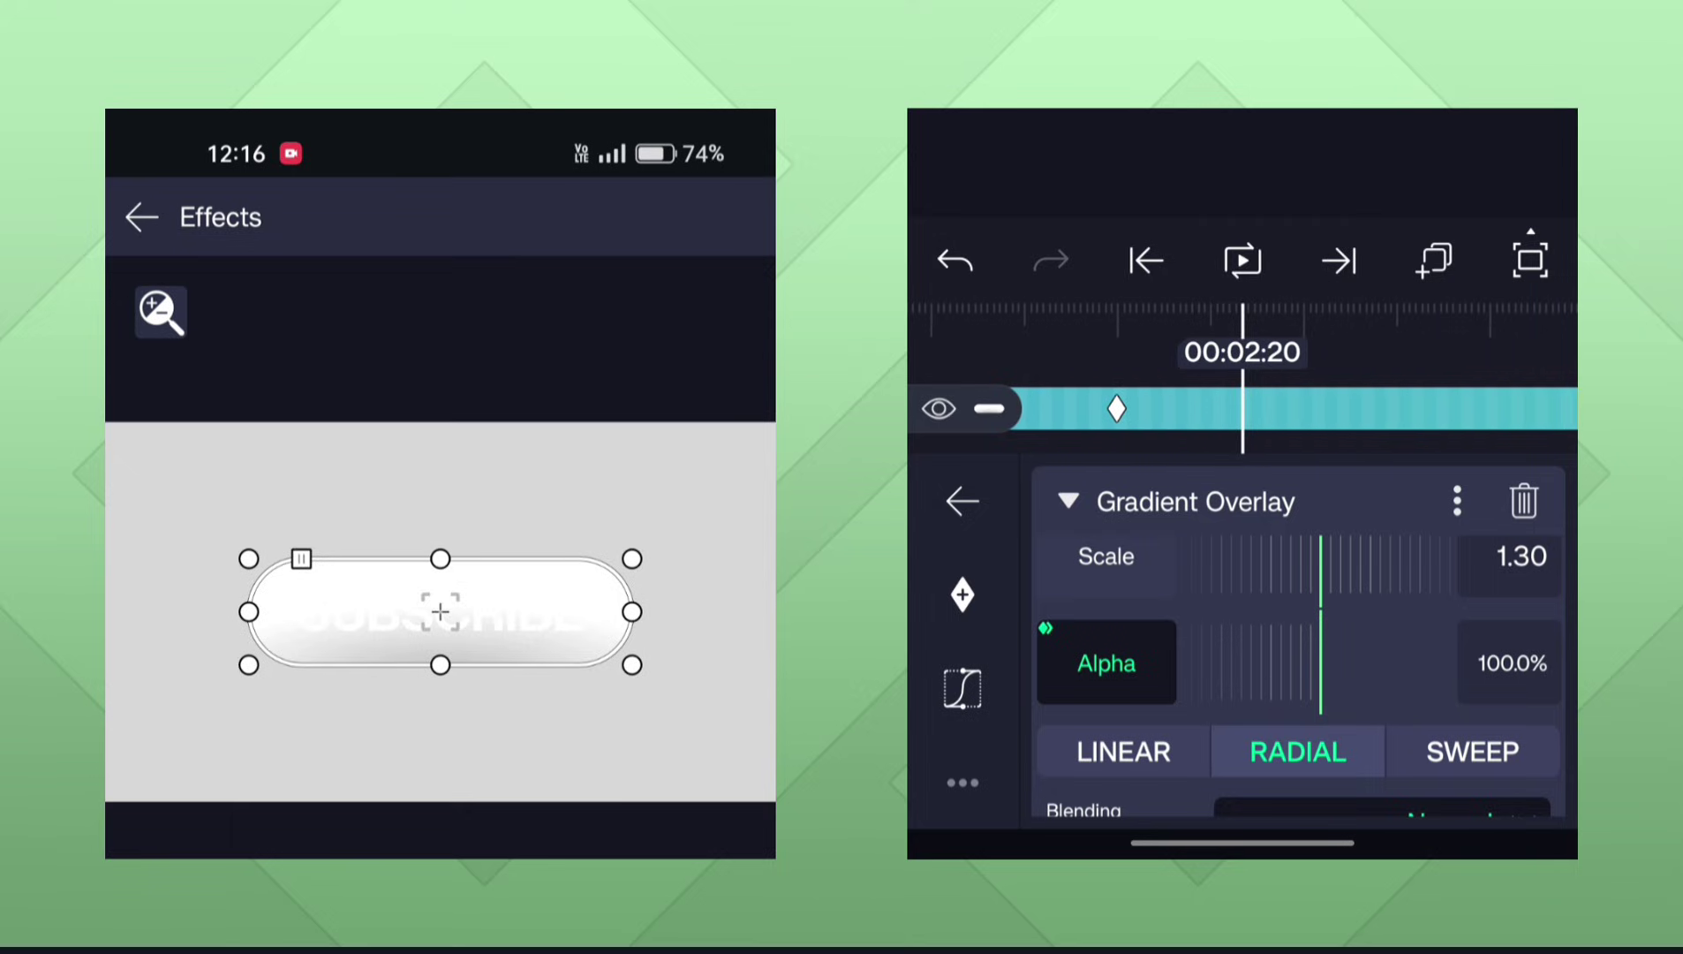
pyautogui.click(962, 595)
pyautogui.moveTo(1386, 339); pyautogui.dragTo(1443, 339)
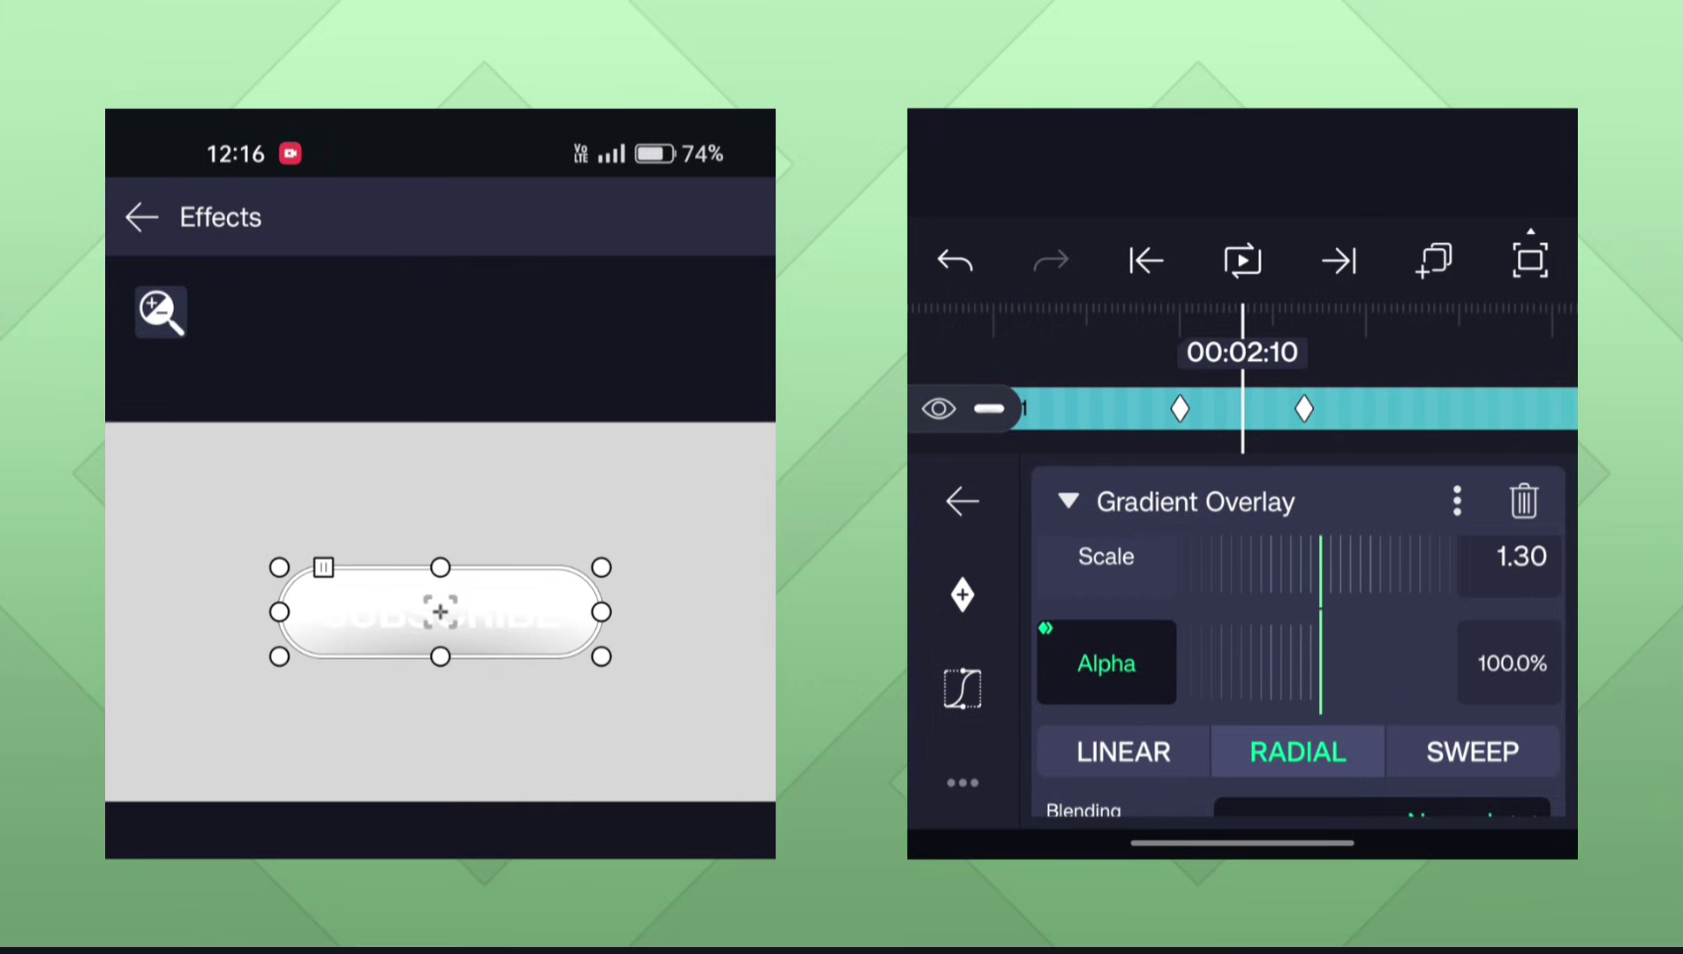
pyautogui.click(963, 595)
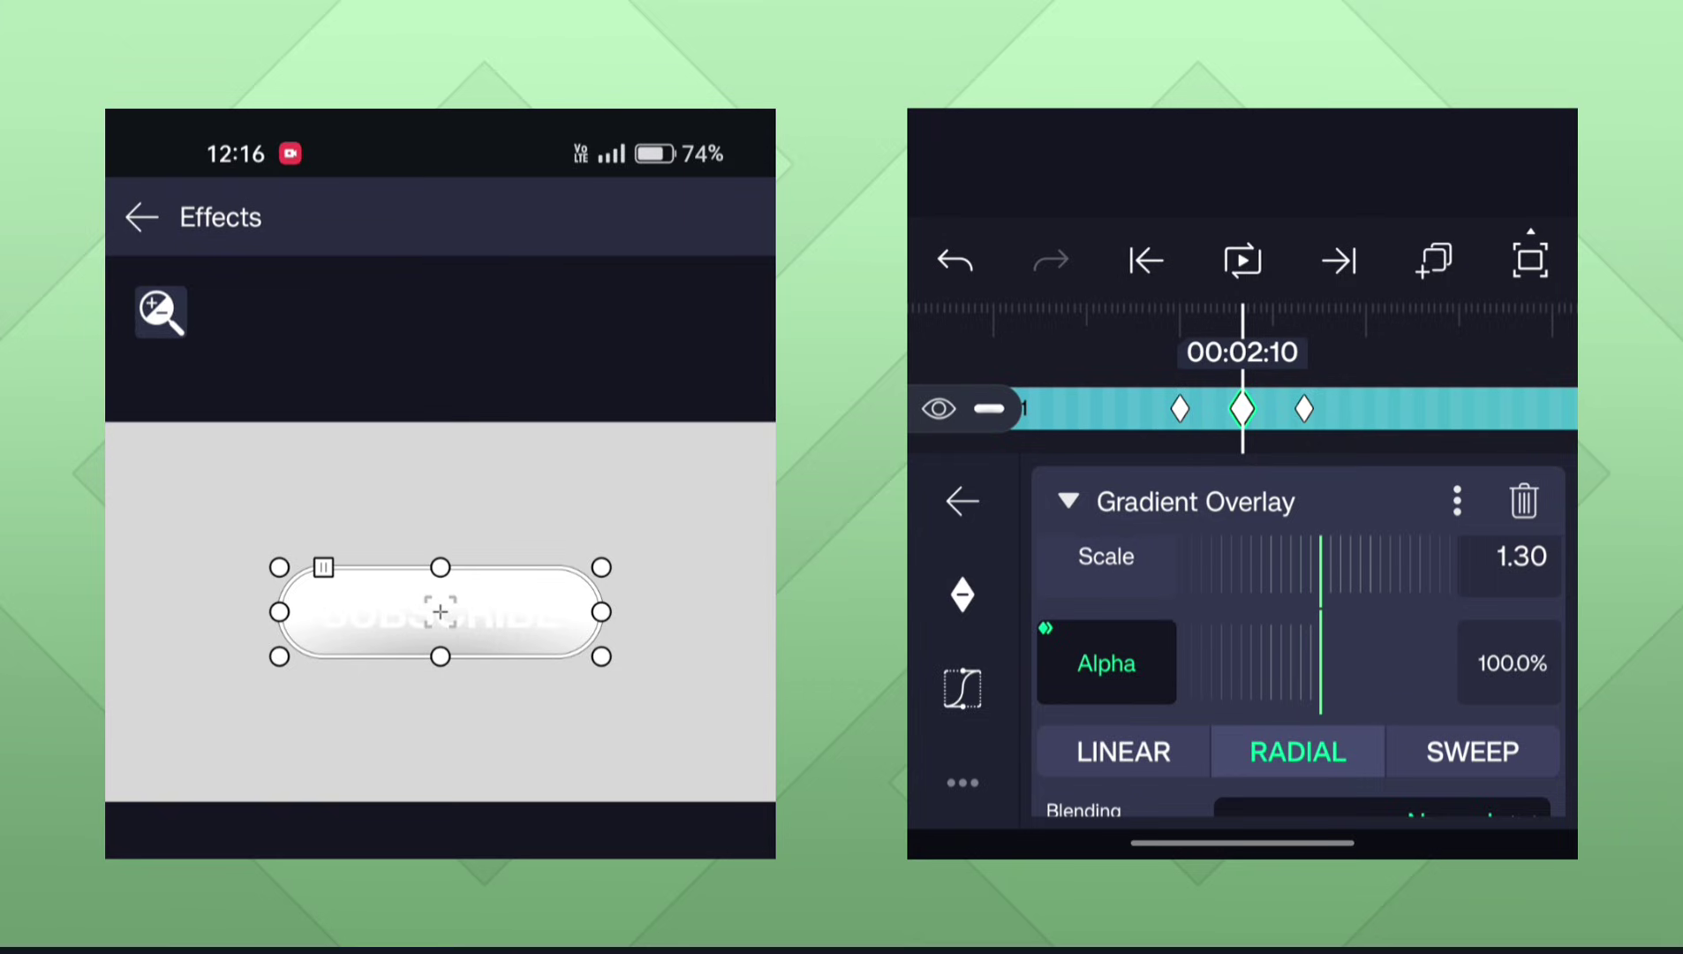
# Set the overlay Alpha to 0% at 00:02:00 and 00:02:20, keeping 100% at 00:02:10.
pyautogui.click(1146, 260)
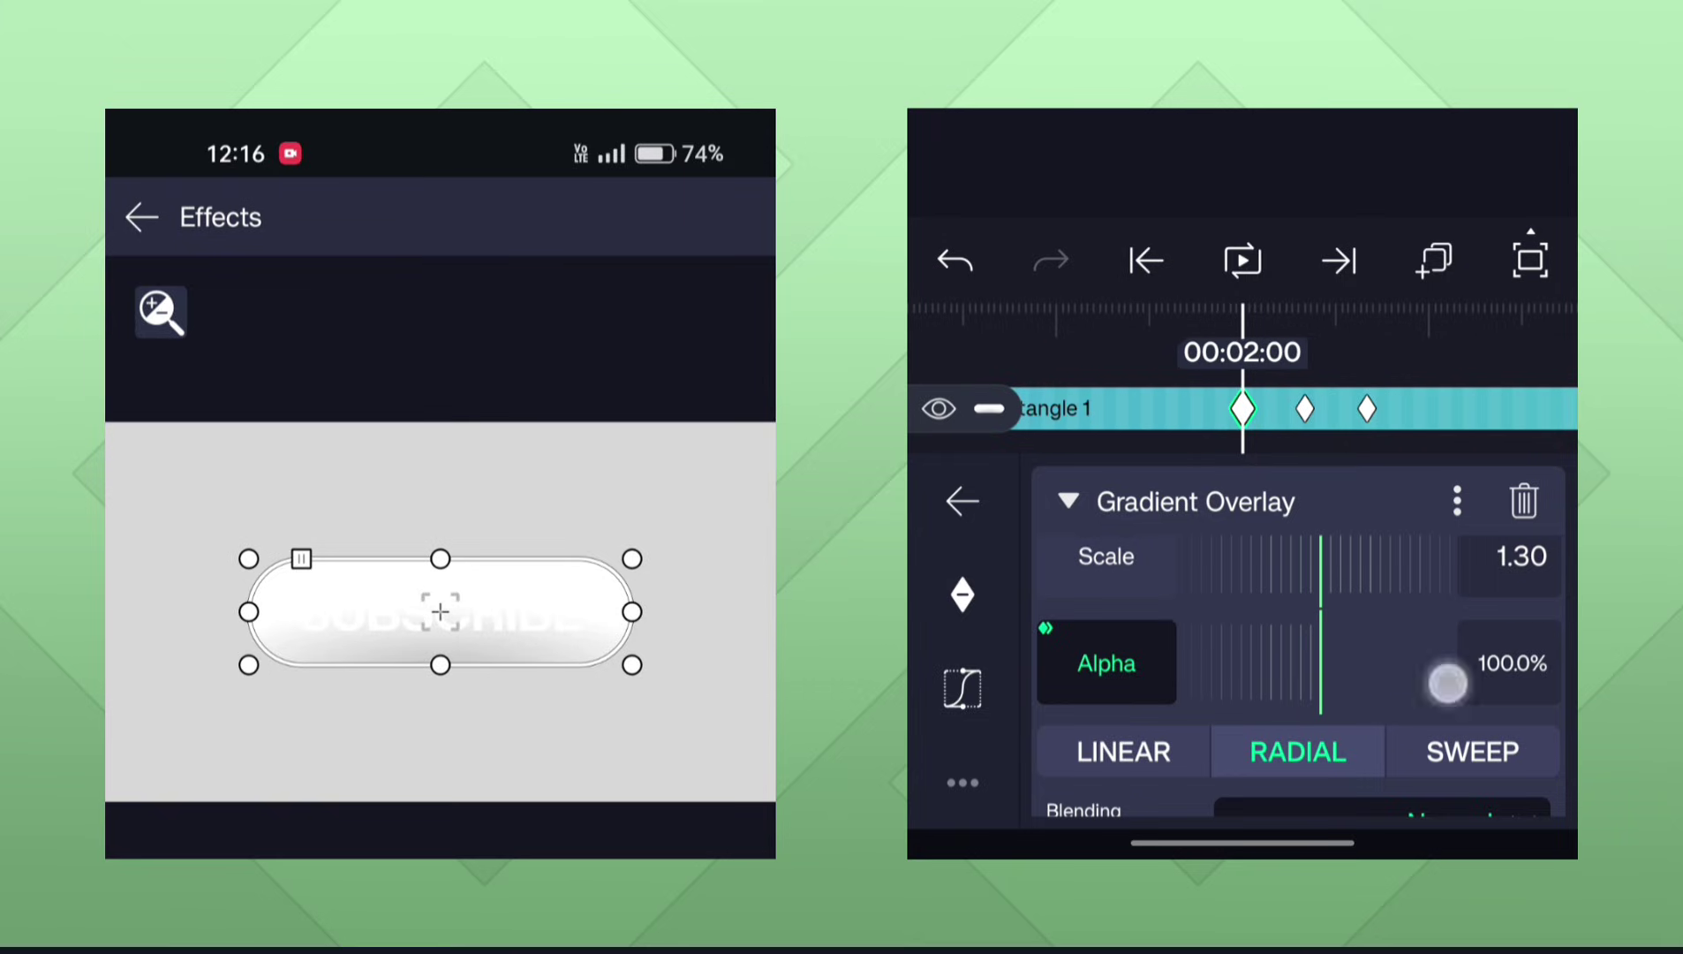
pyautogui.moveTo(1503, 680); pyautogui.dragTo(1518, 672)
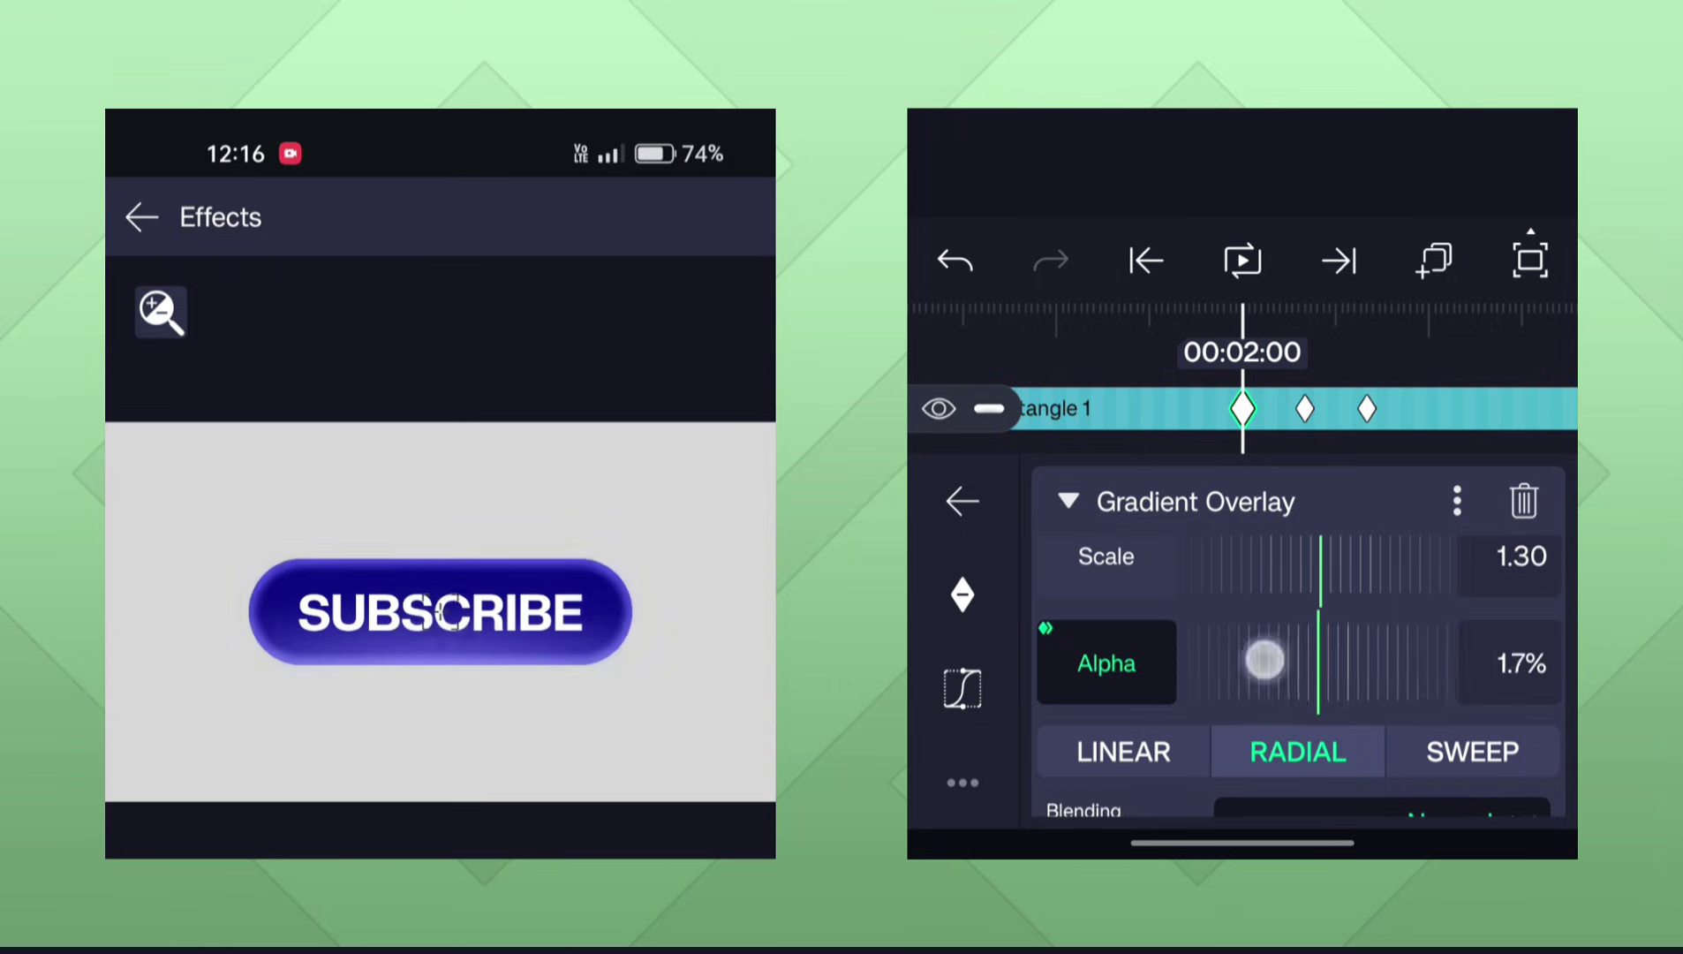
pyautogui.moveTo(1297, 665); pyautogui.dragTo(1513, 663)
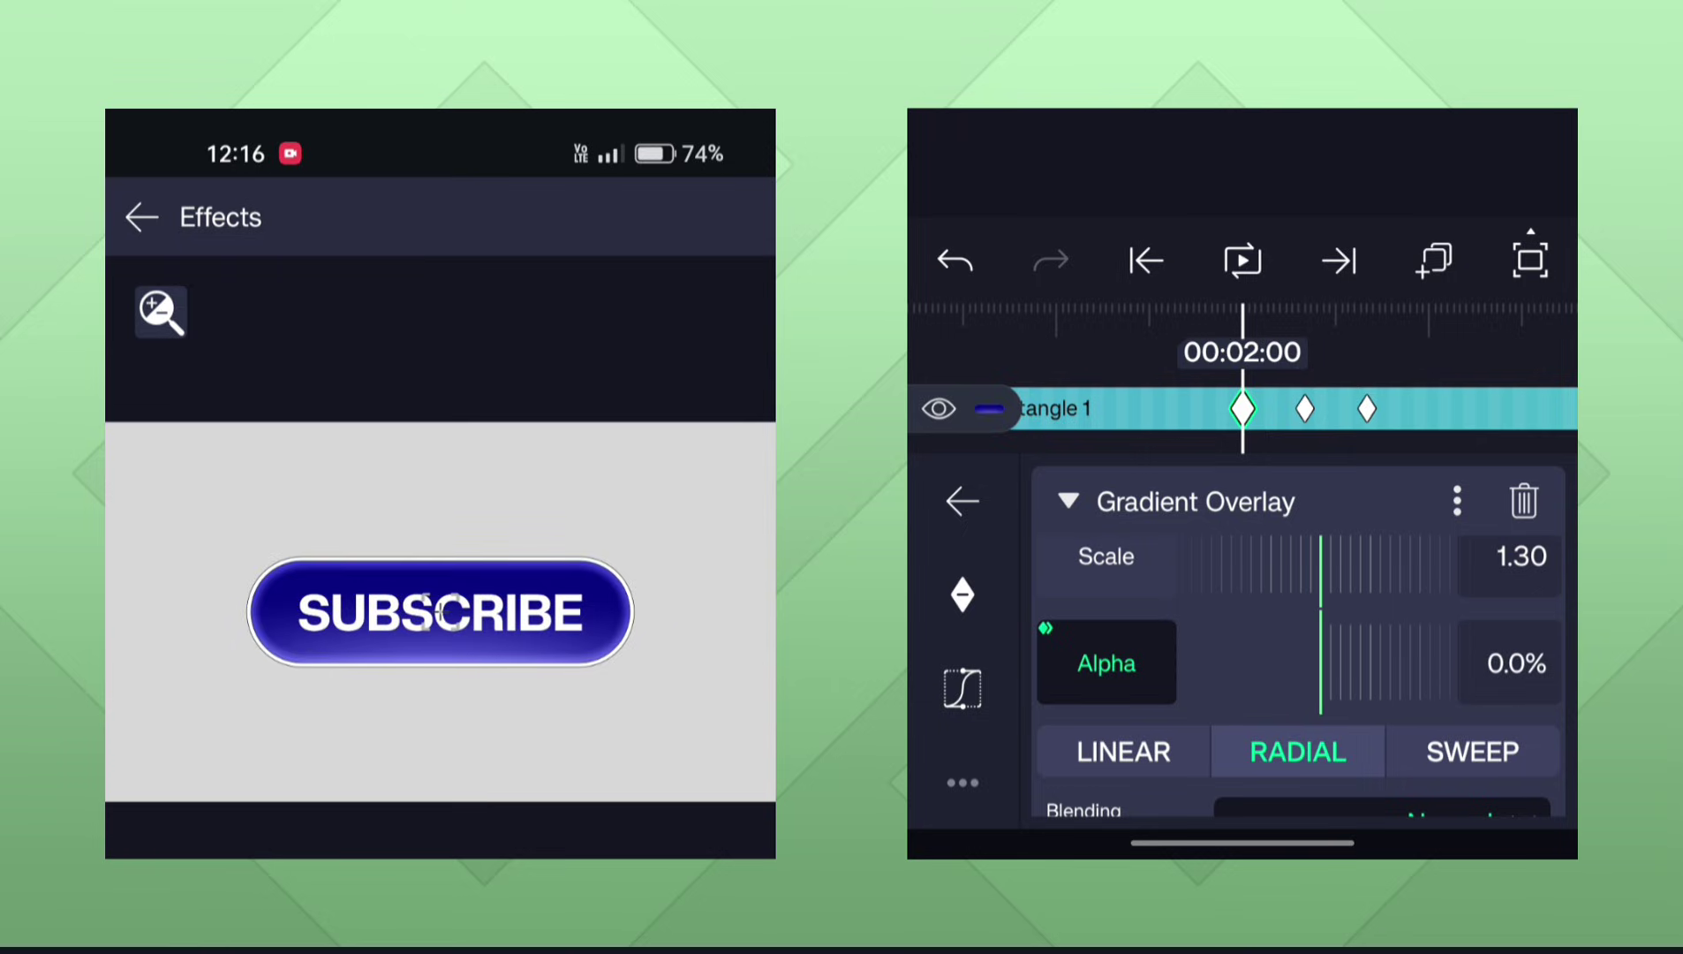
pyautogui.moveTo(1463, 345); pyautogui.dragTo(1342, 265)
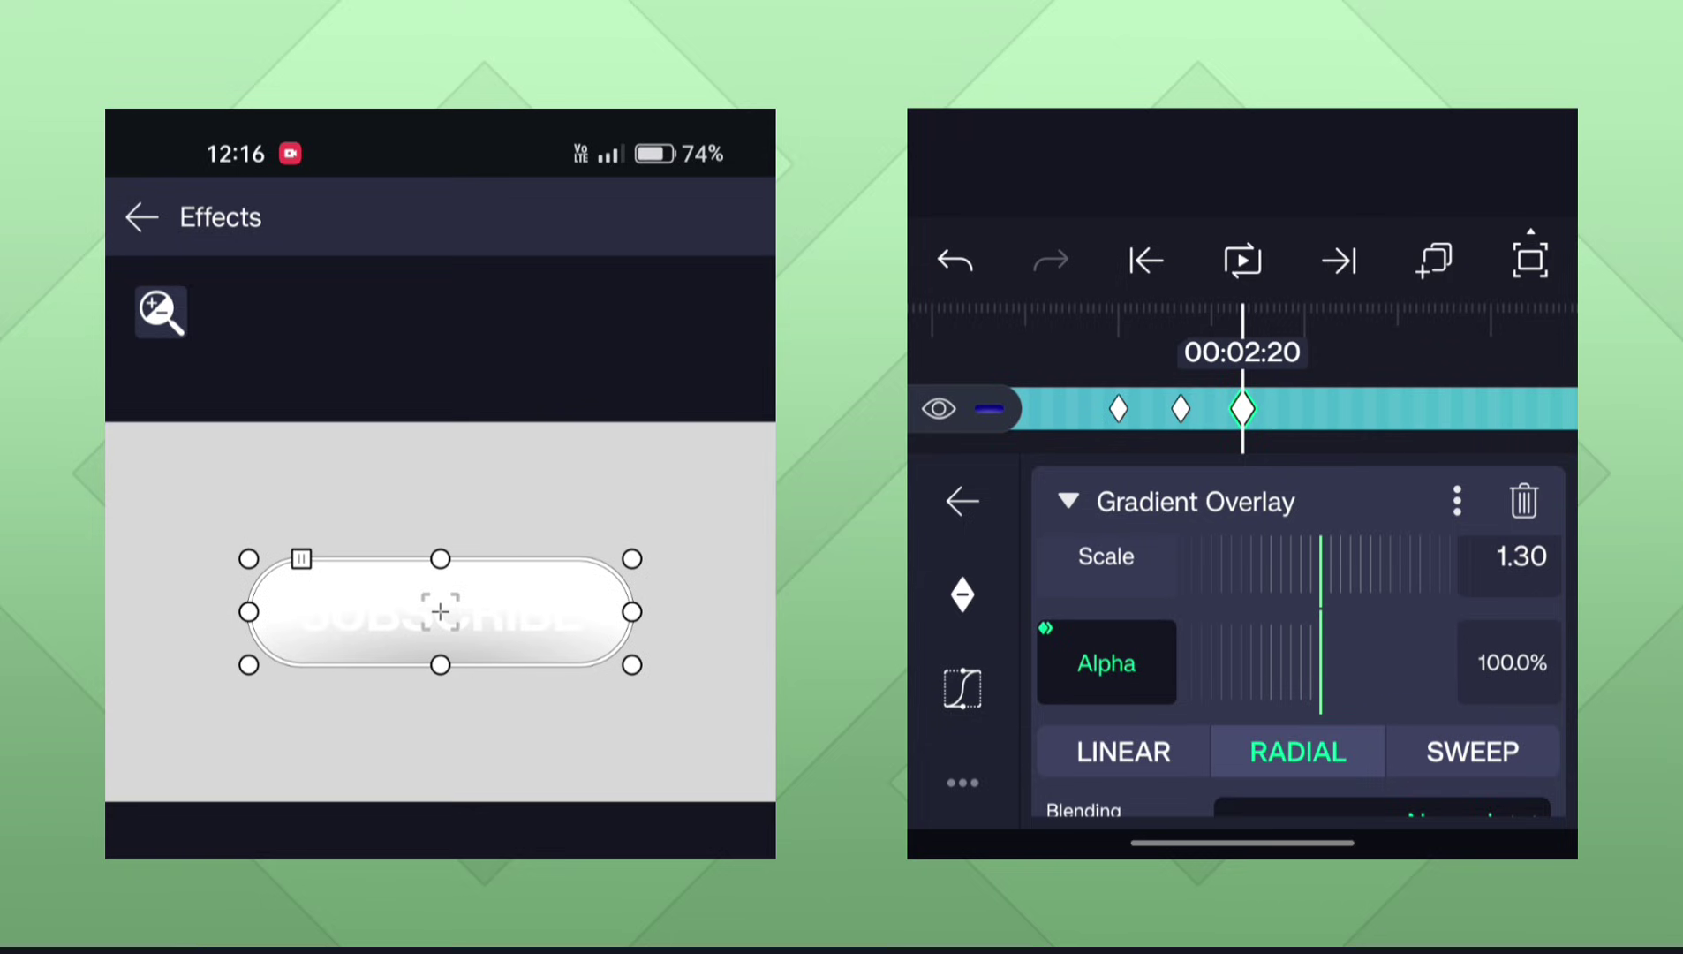
pyautogui.moveTo(1254, 664); pyautogui.dragTo(1387, 665)
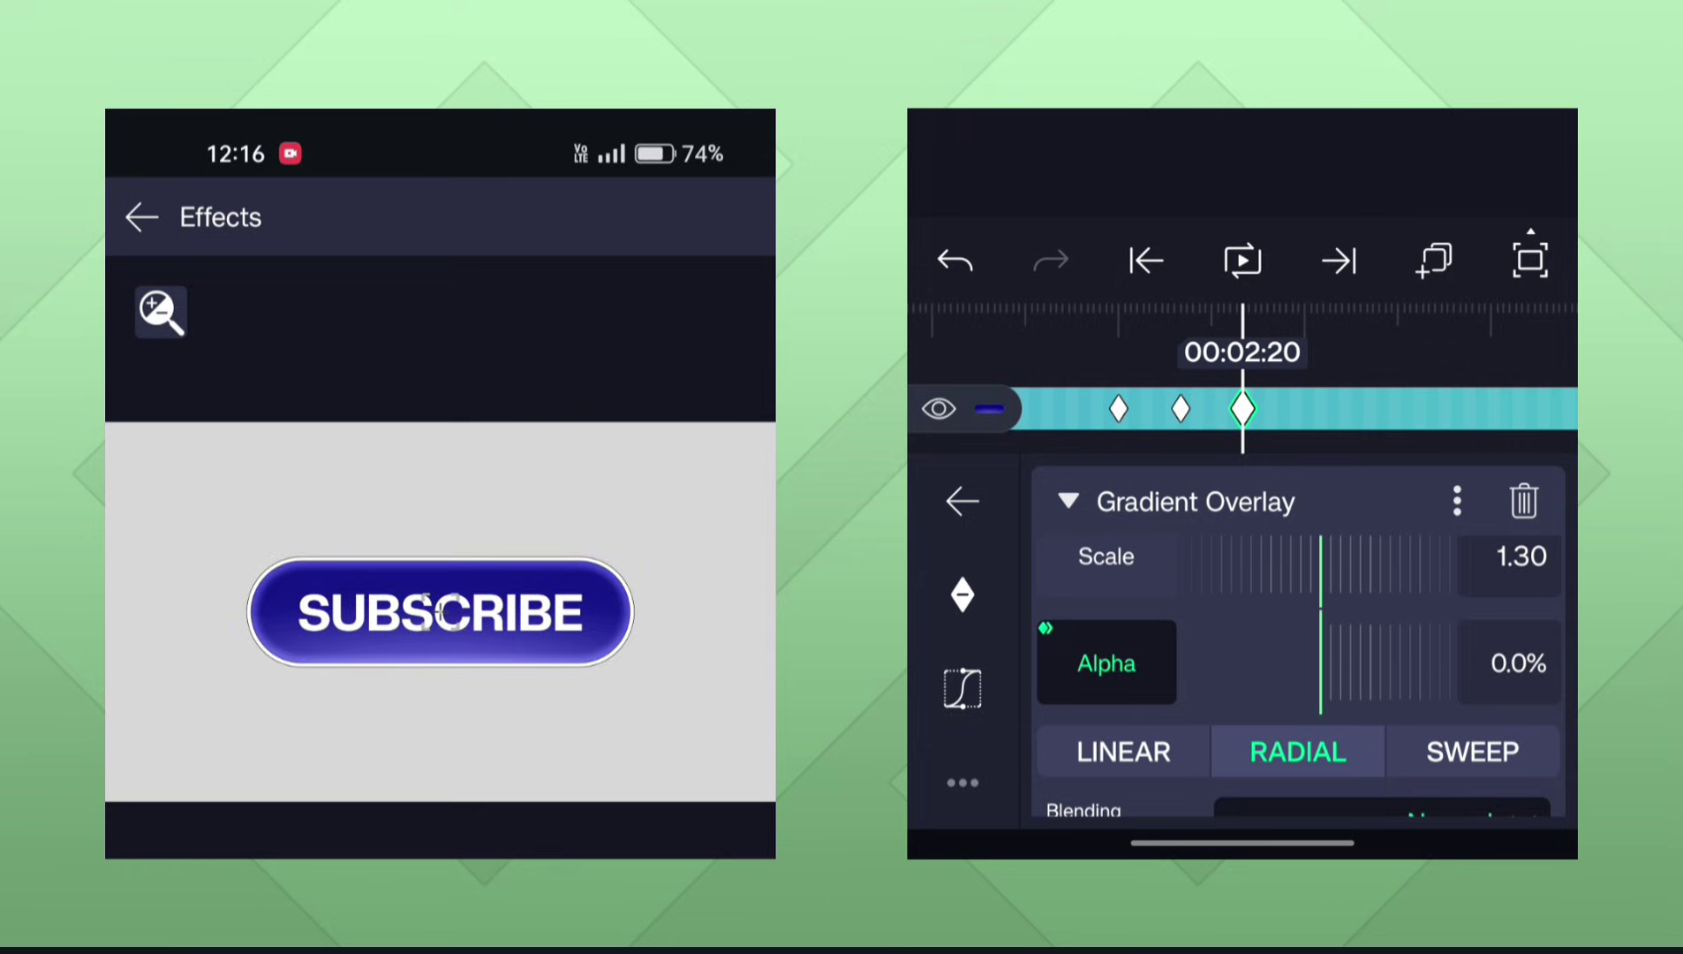
# Preview the white flash and check its half-faded state around 00:02:05.
pyautogui.moveTo(1364, 406); pyautogui.dragTo(1554, 407)
pyautogui.click(1243, 260)
pyautogui.click(1243, 261)
pyautogui.click(1146, 258)
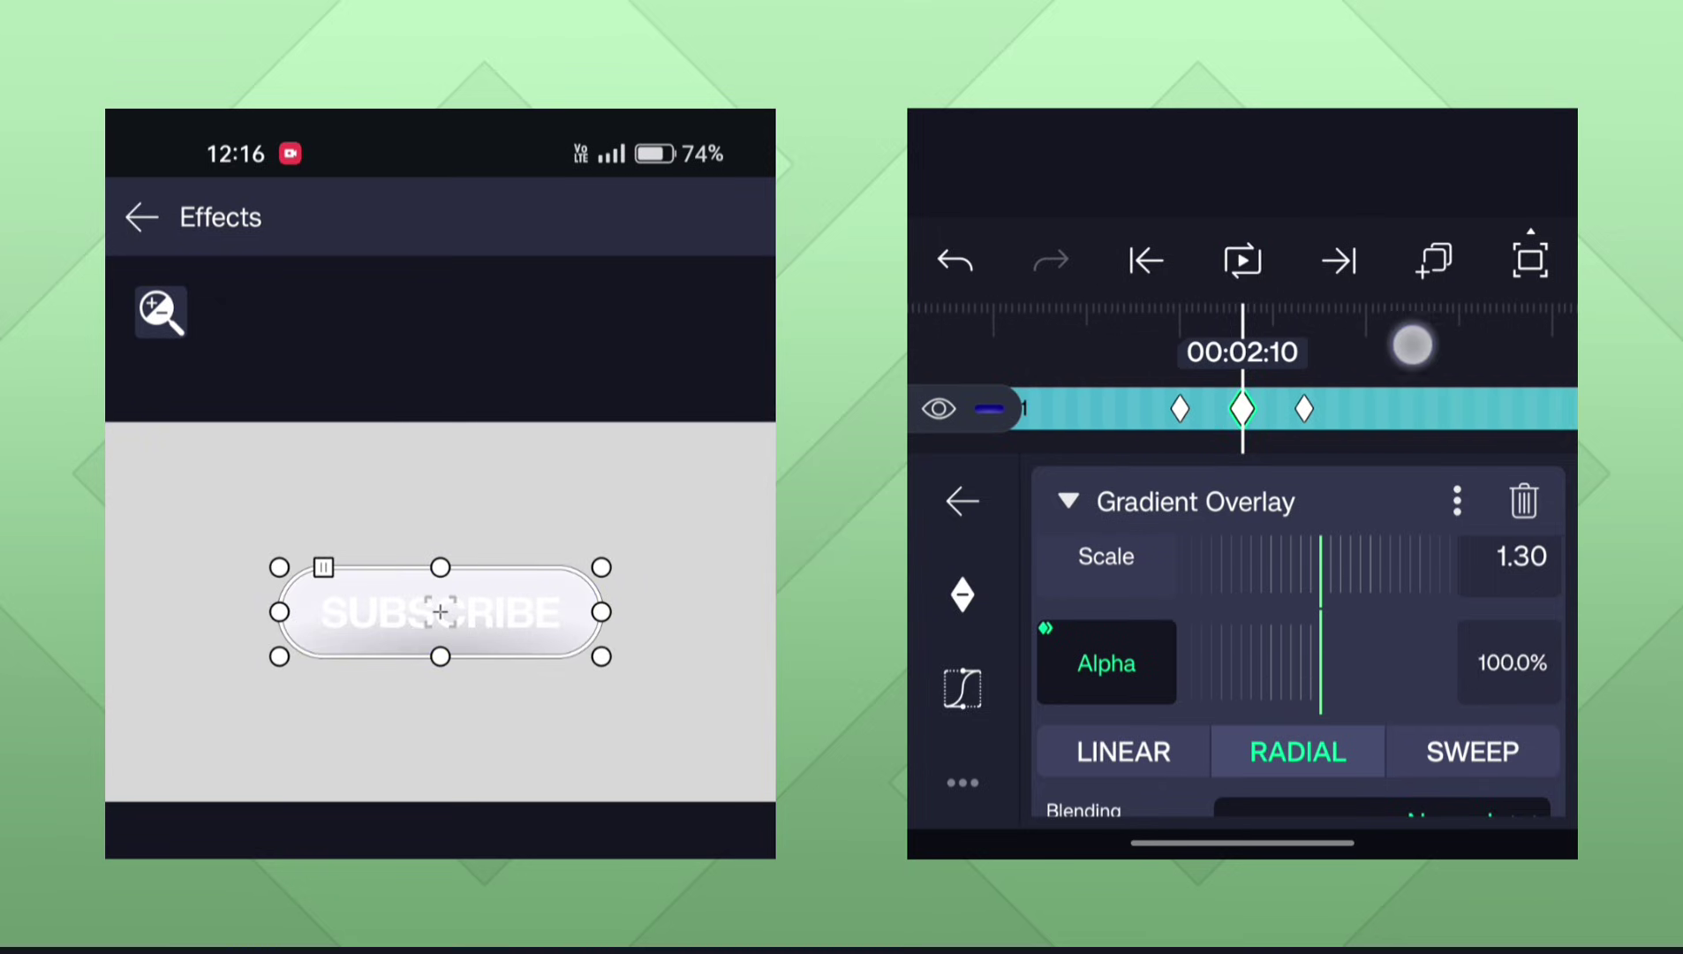
pyautogui.moveTo(1414, 345); pyautogui.dragTo(1459, 346)
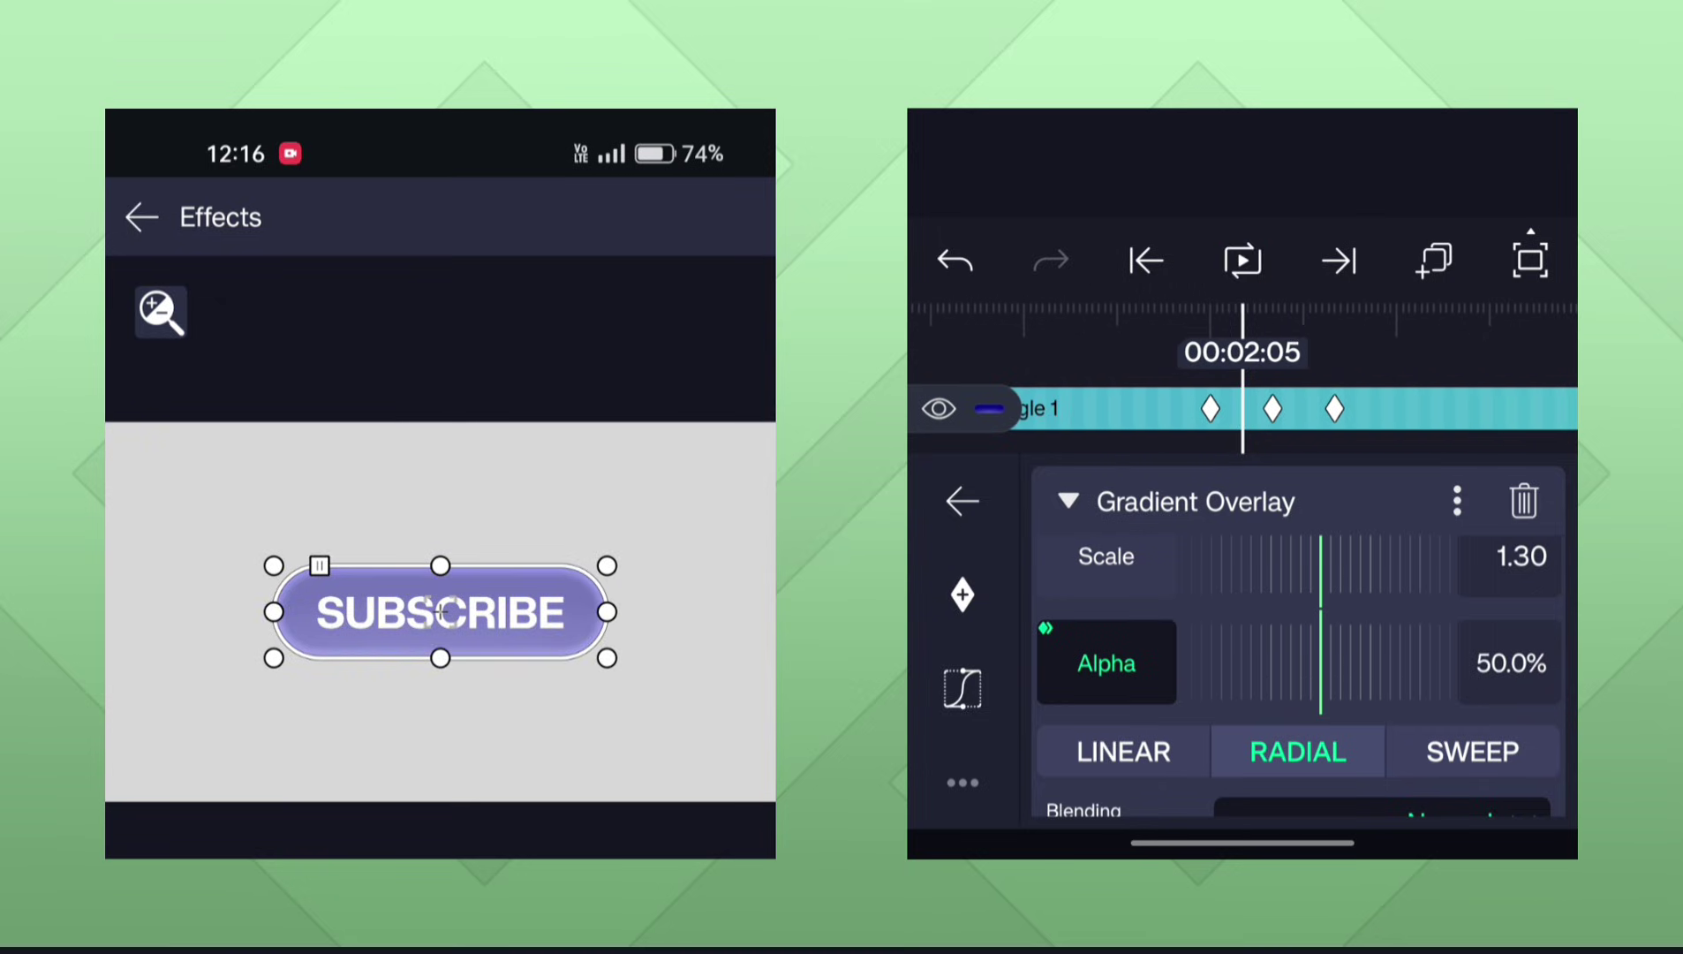
# Give both Gradient Overlay alpha keyframes an ease-out bezier curve.
pyautogui.click(962, 688)
pyautogui.moveTo(1259, 545); pyautogui.dragTo(1047, 535)
pyautogui.moveTo(1115, 699); pyautogui.dragTo(1119, 747)
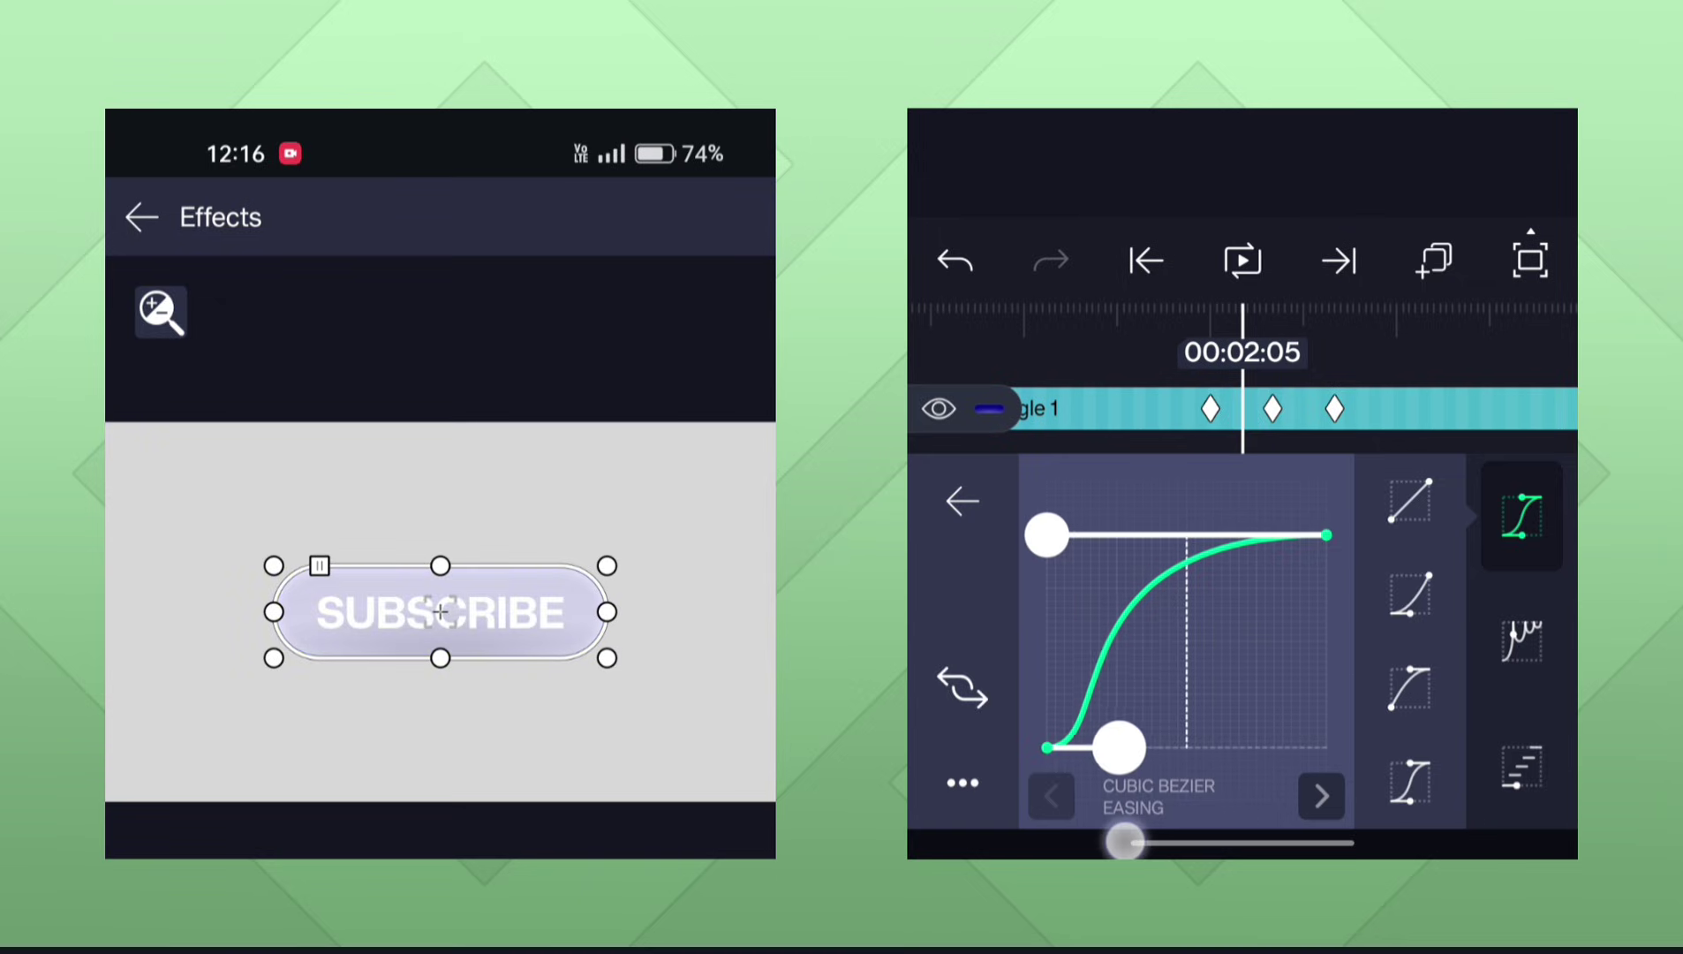
pyautogui.click(963, 501)
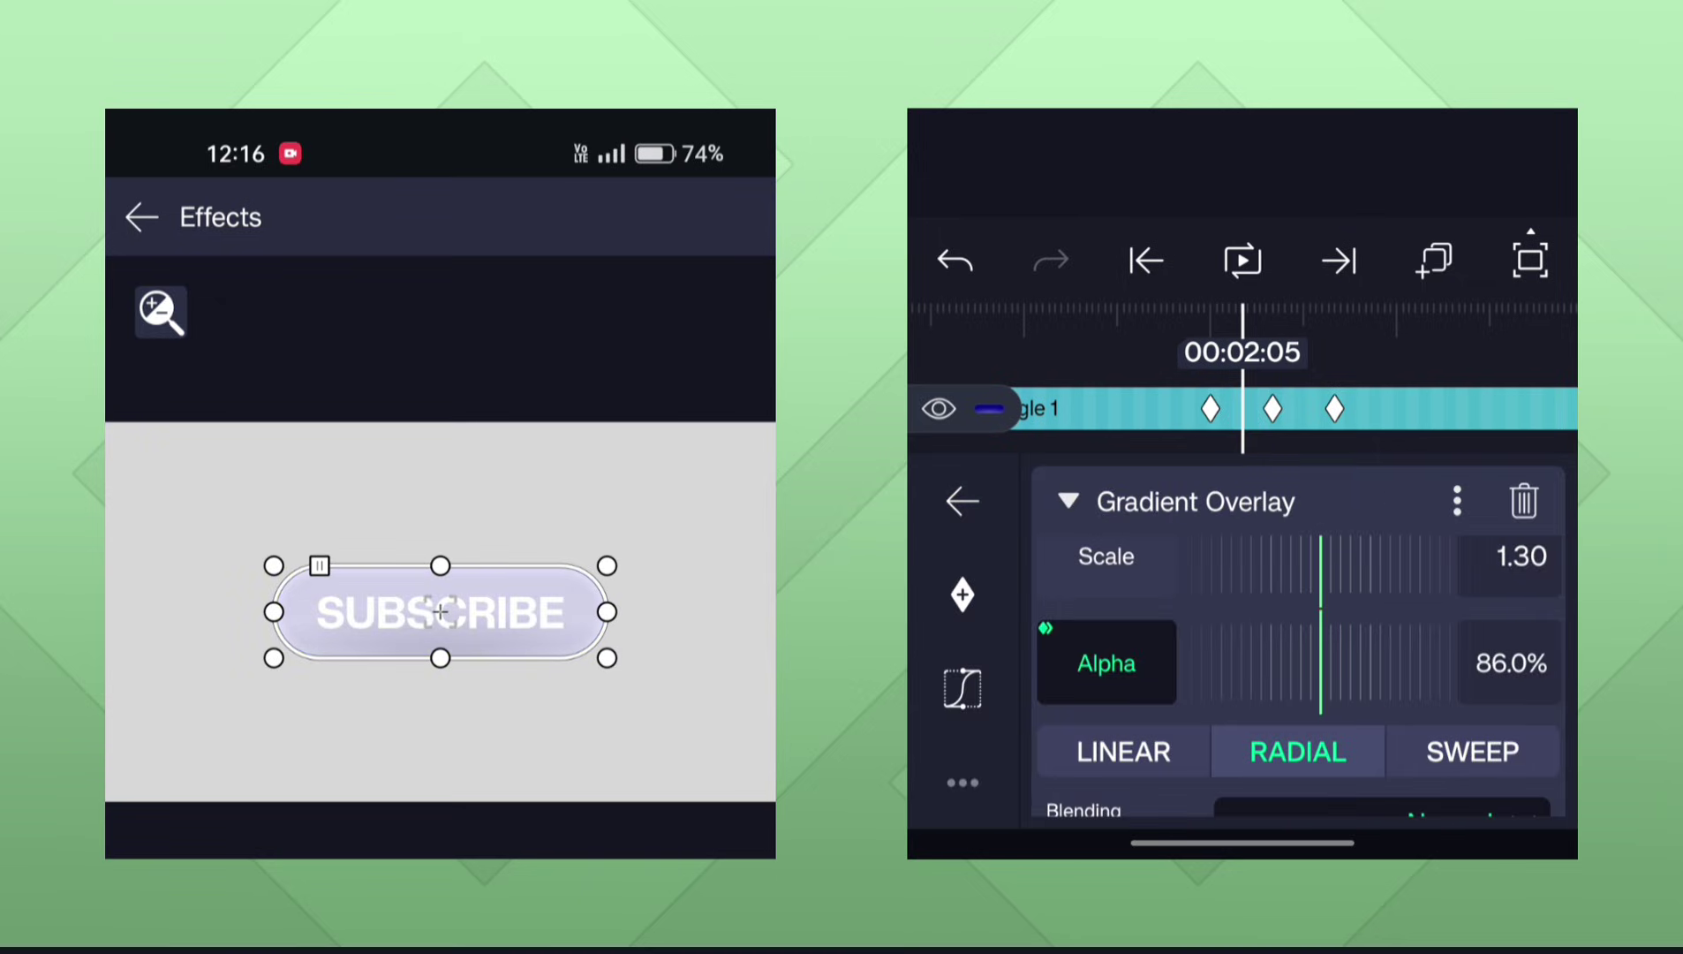
pyautogui.moveTo(1450, 340); pyautogui.dragTo(1391, 335)
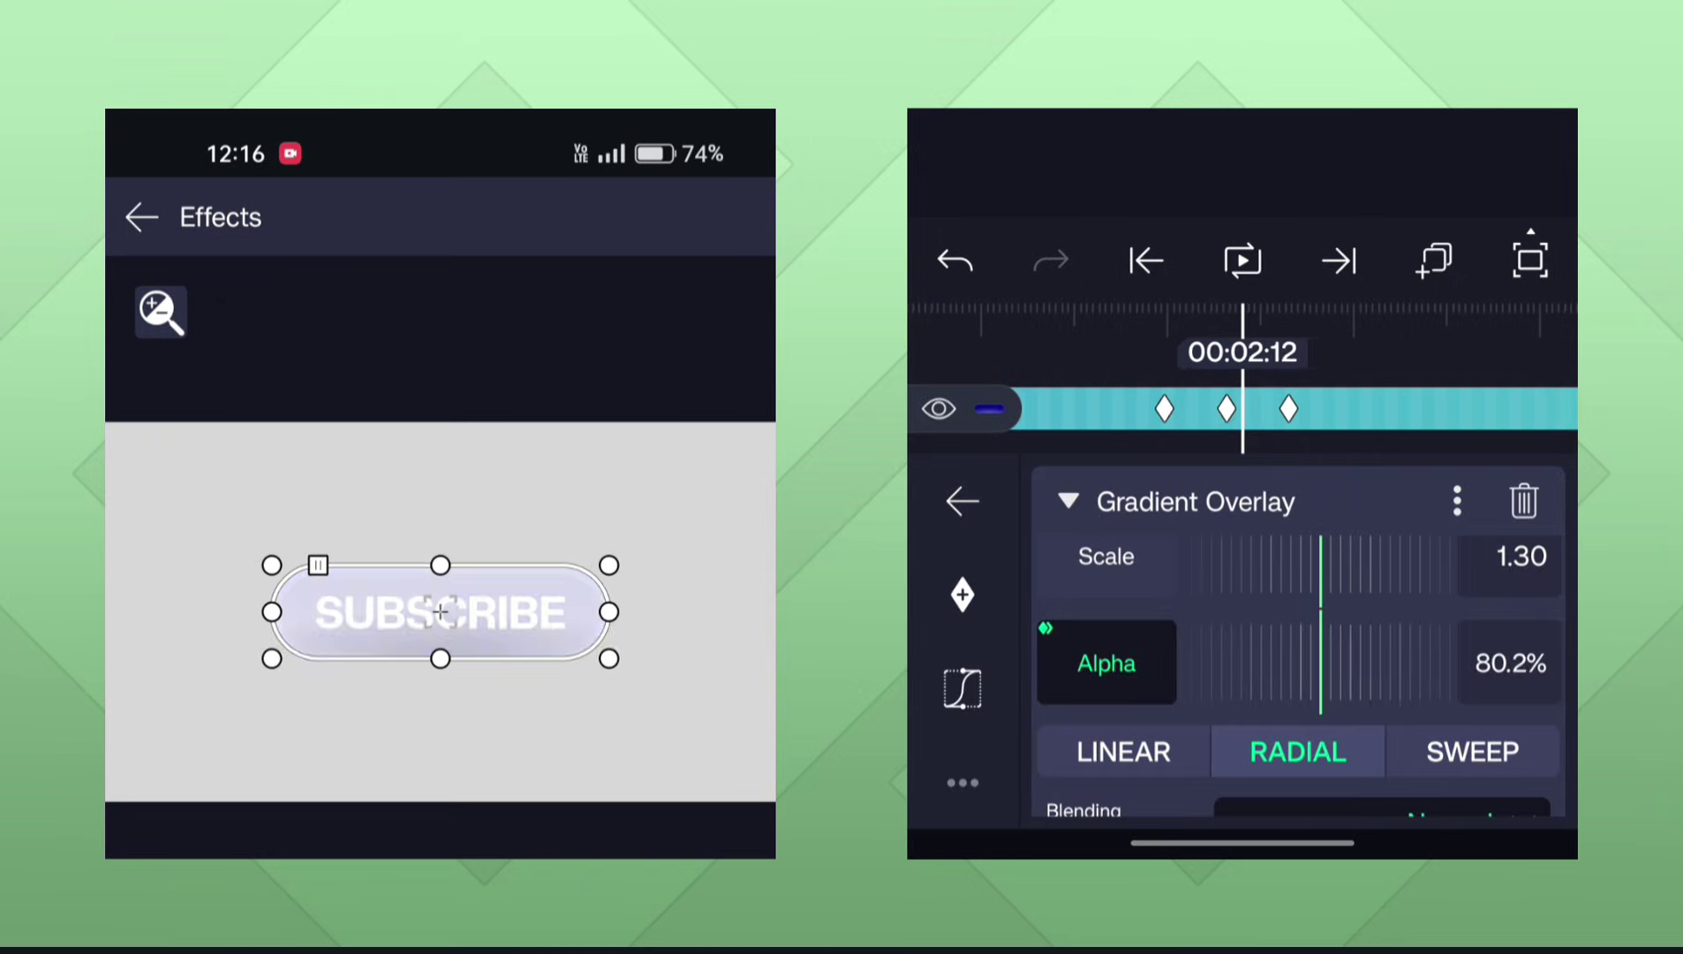
pyautogui.click(963, 688)
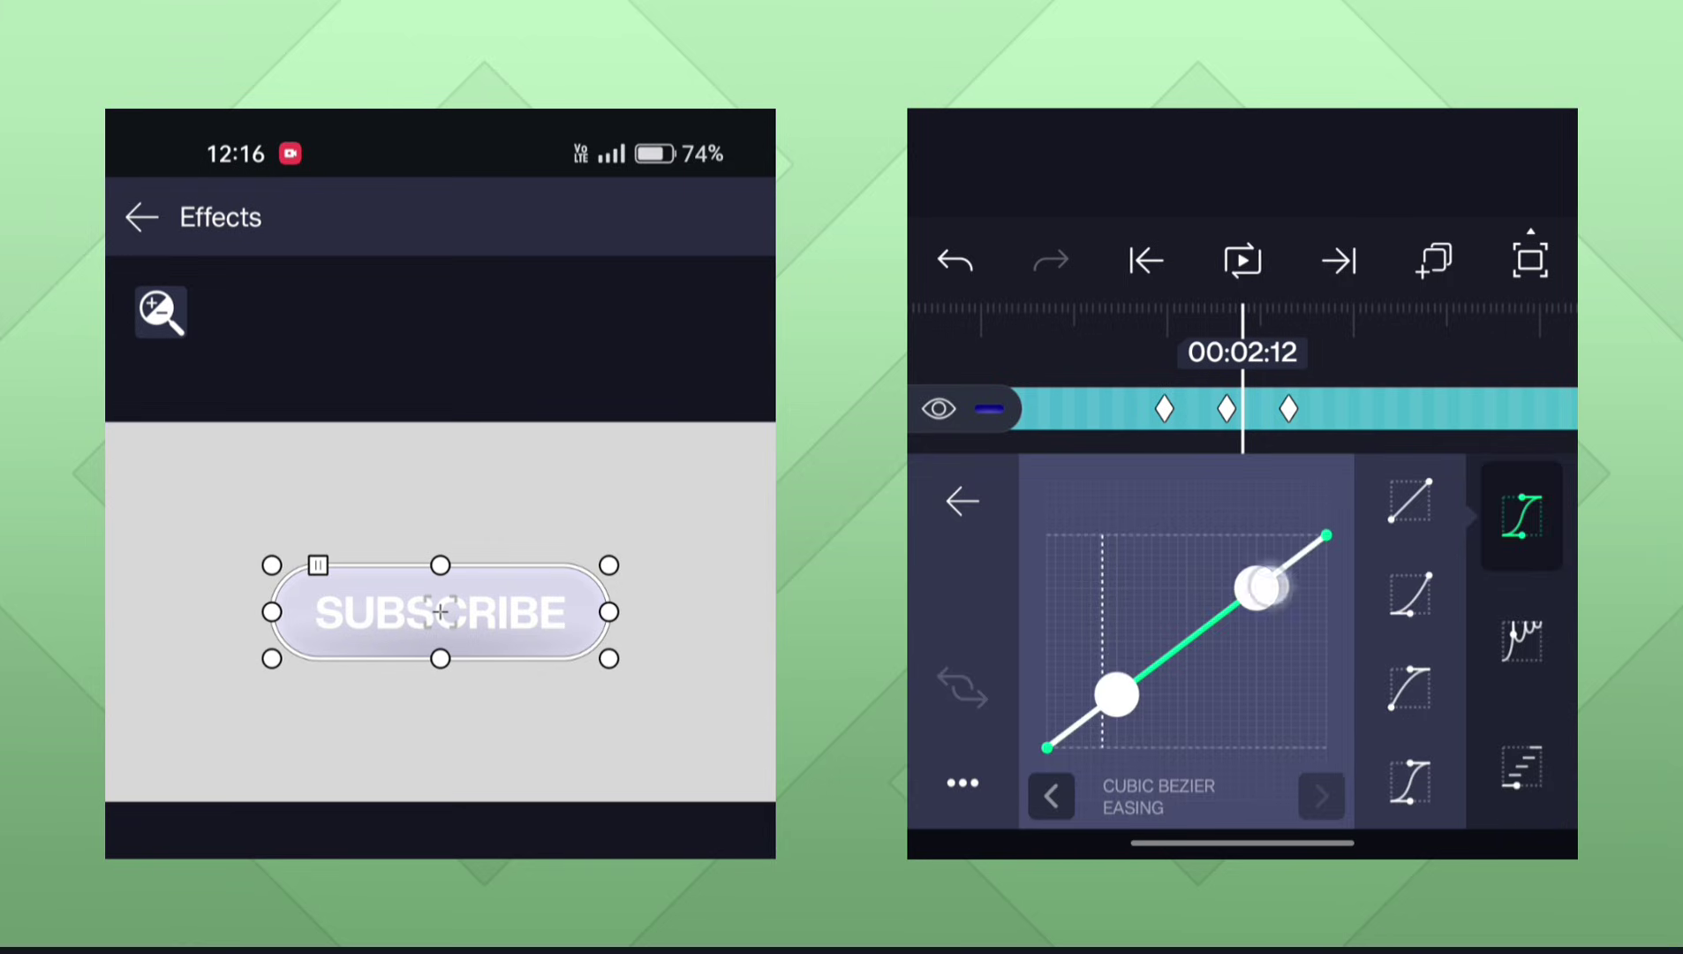
pyautogui.moveTo(1256, 588); pyautogui.dragTo(1047, 534)
pyautogui.moveTo(1117, 693); pyautogui.dragTo(1111, 841)
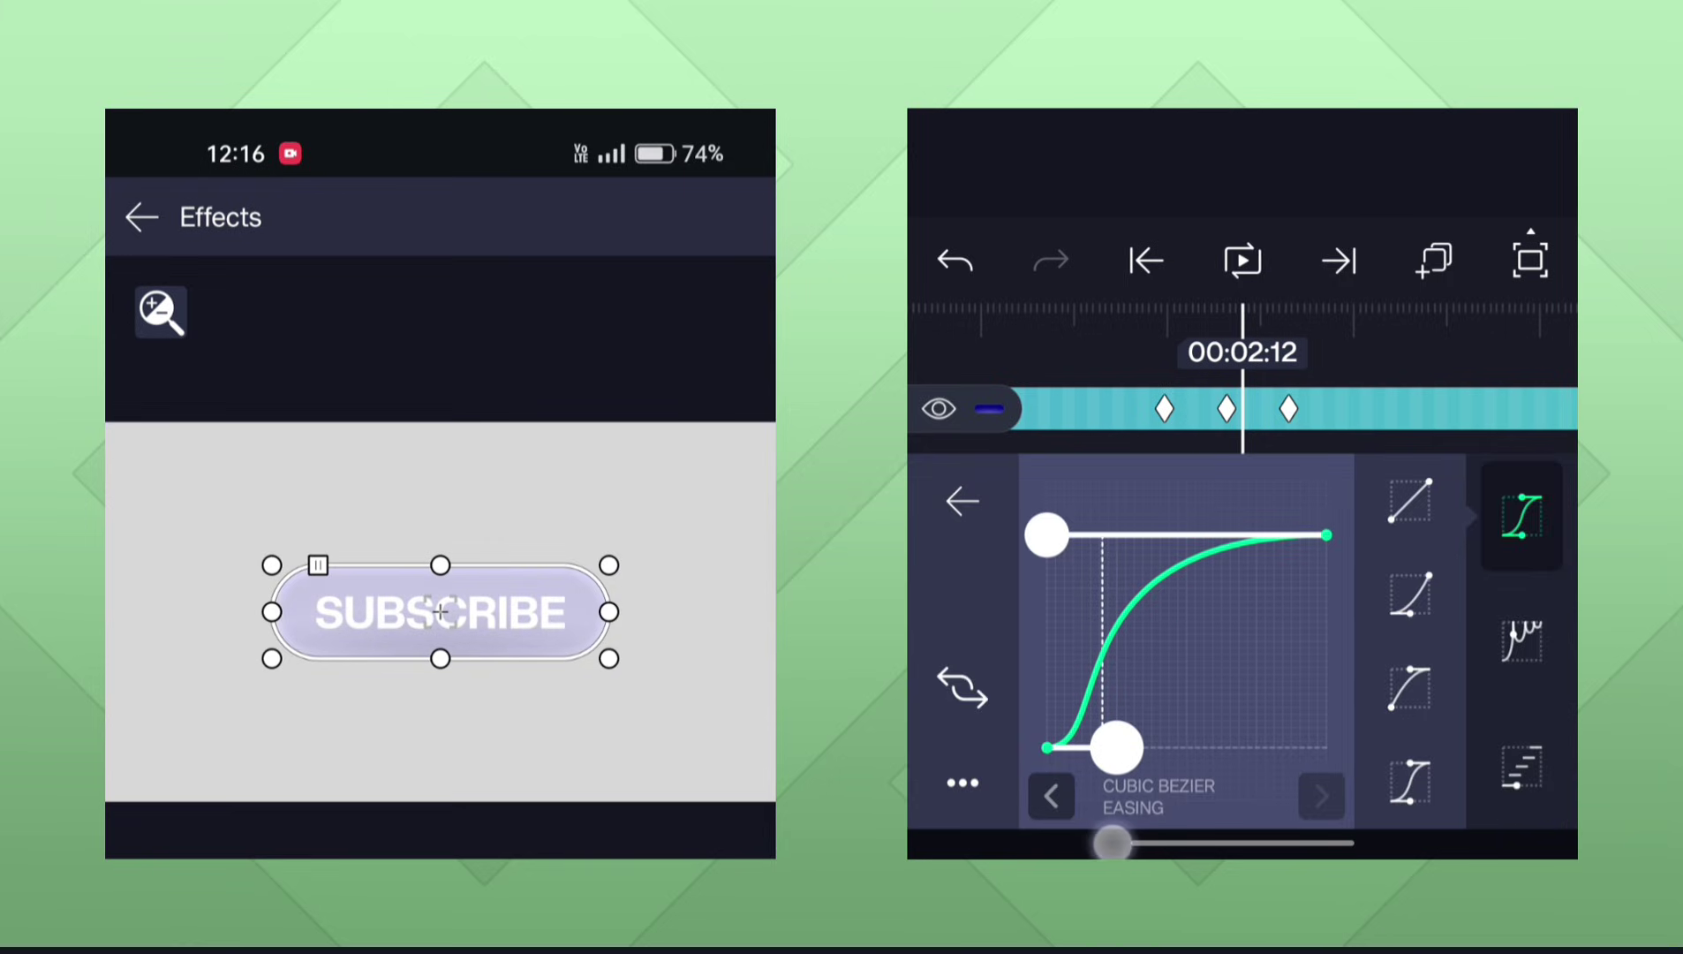
pyautogui.click(963, 501)
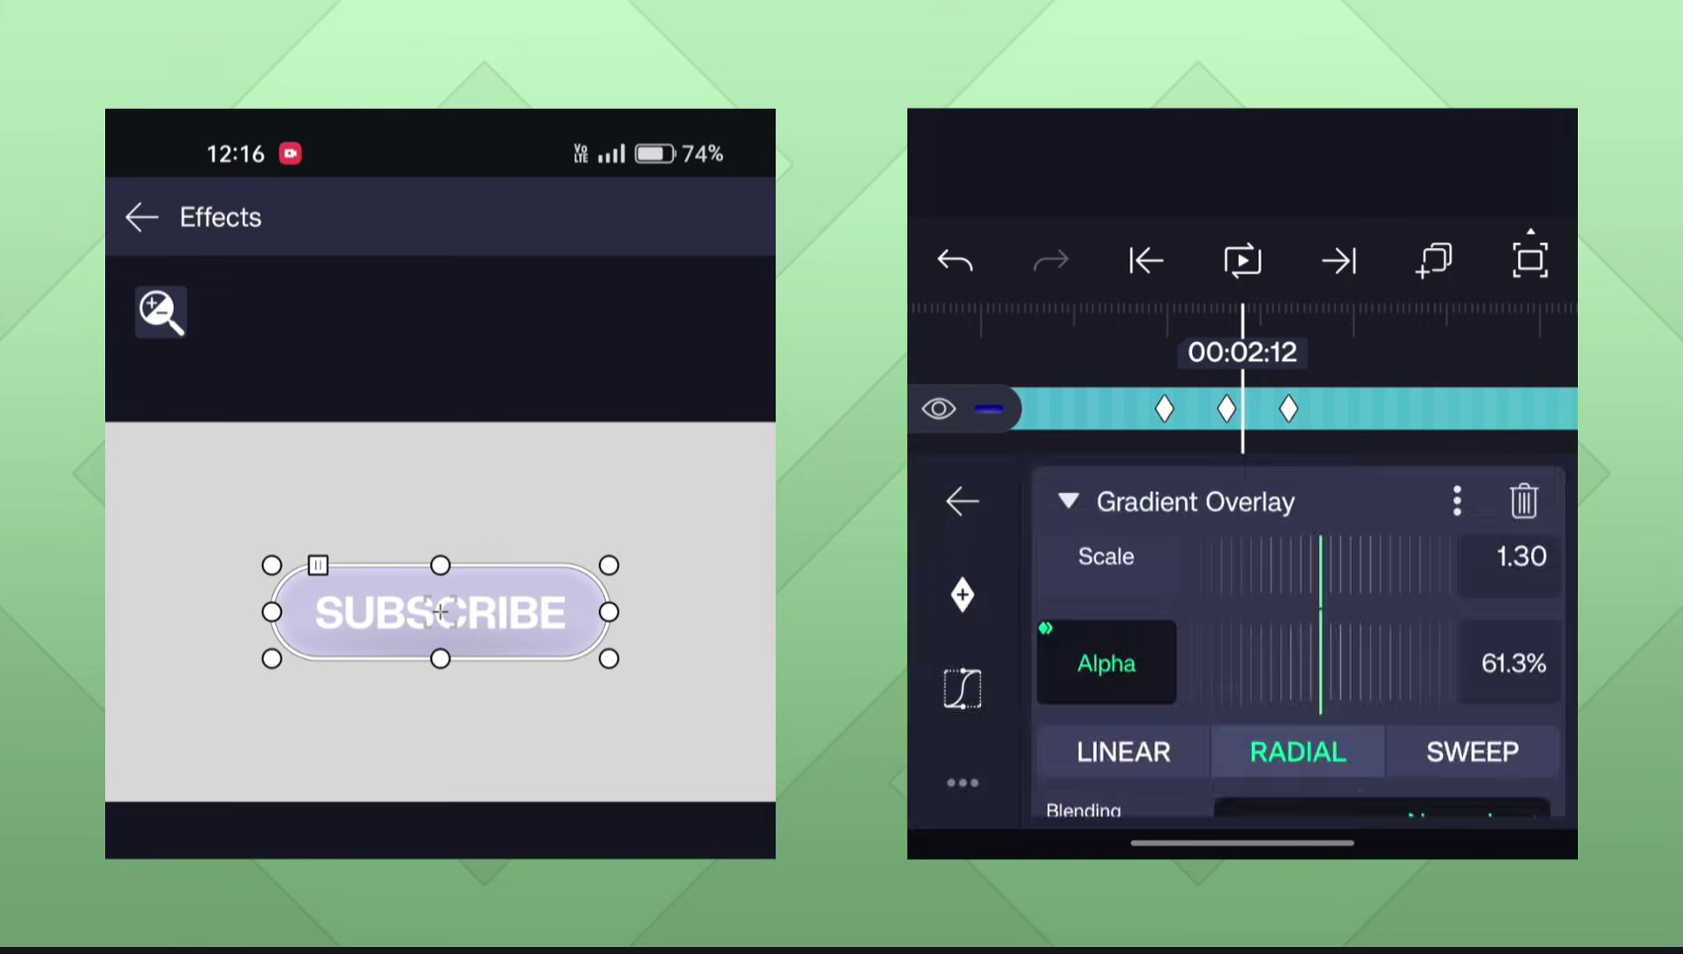
# Preview the full animation with the white flash, then reopen the rounded rectangle's effects.
pyautogui.click(1443, 356)
pyautogui.moveTo(1270, 654); pyautogui.dragTo(1522, 627)
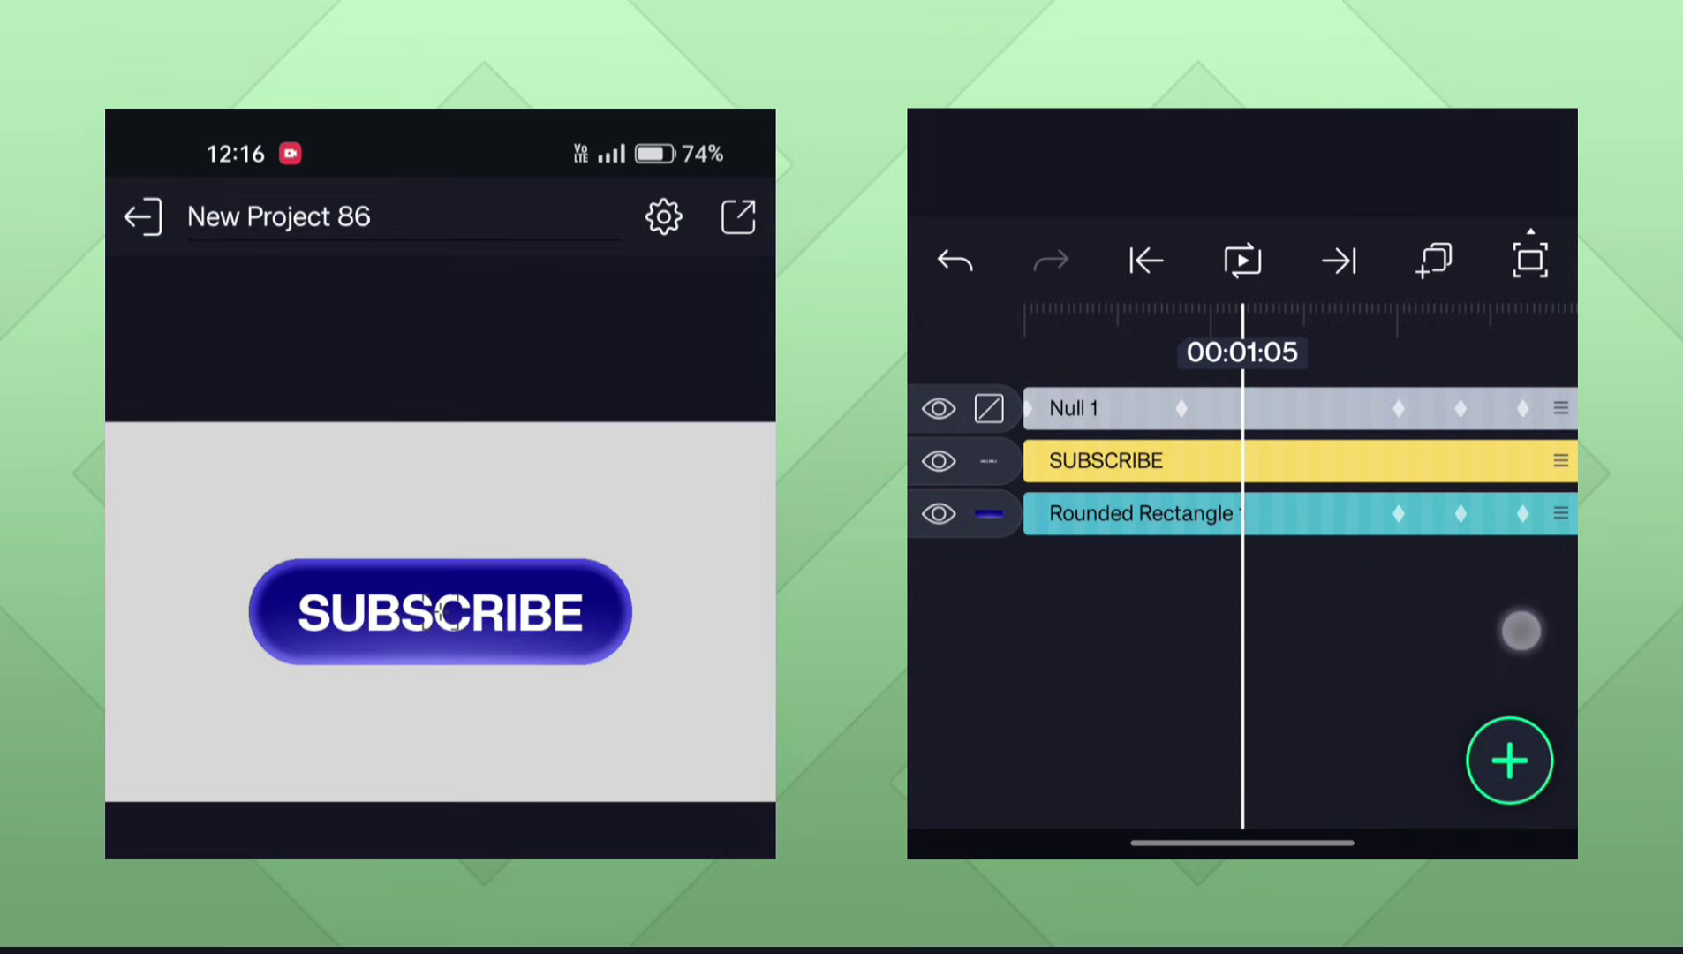
pyautogui.click(1242, 261)
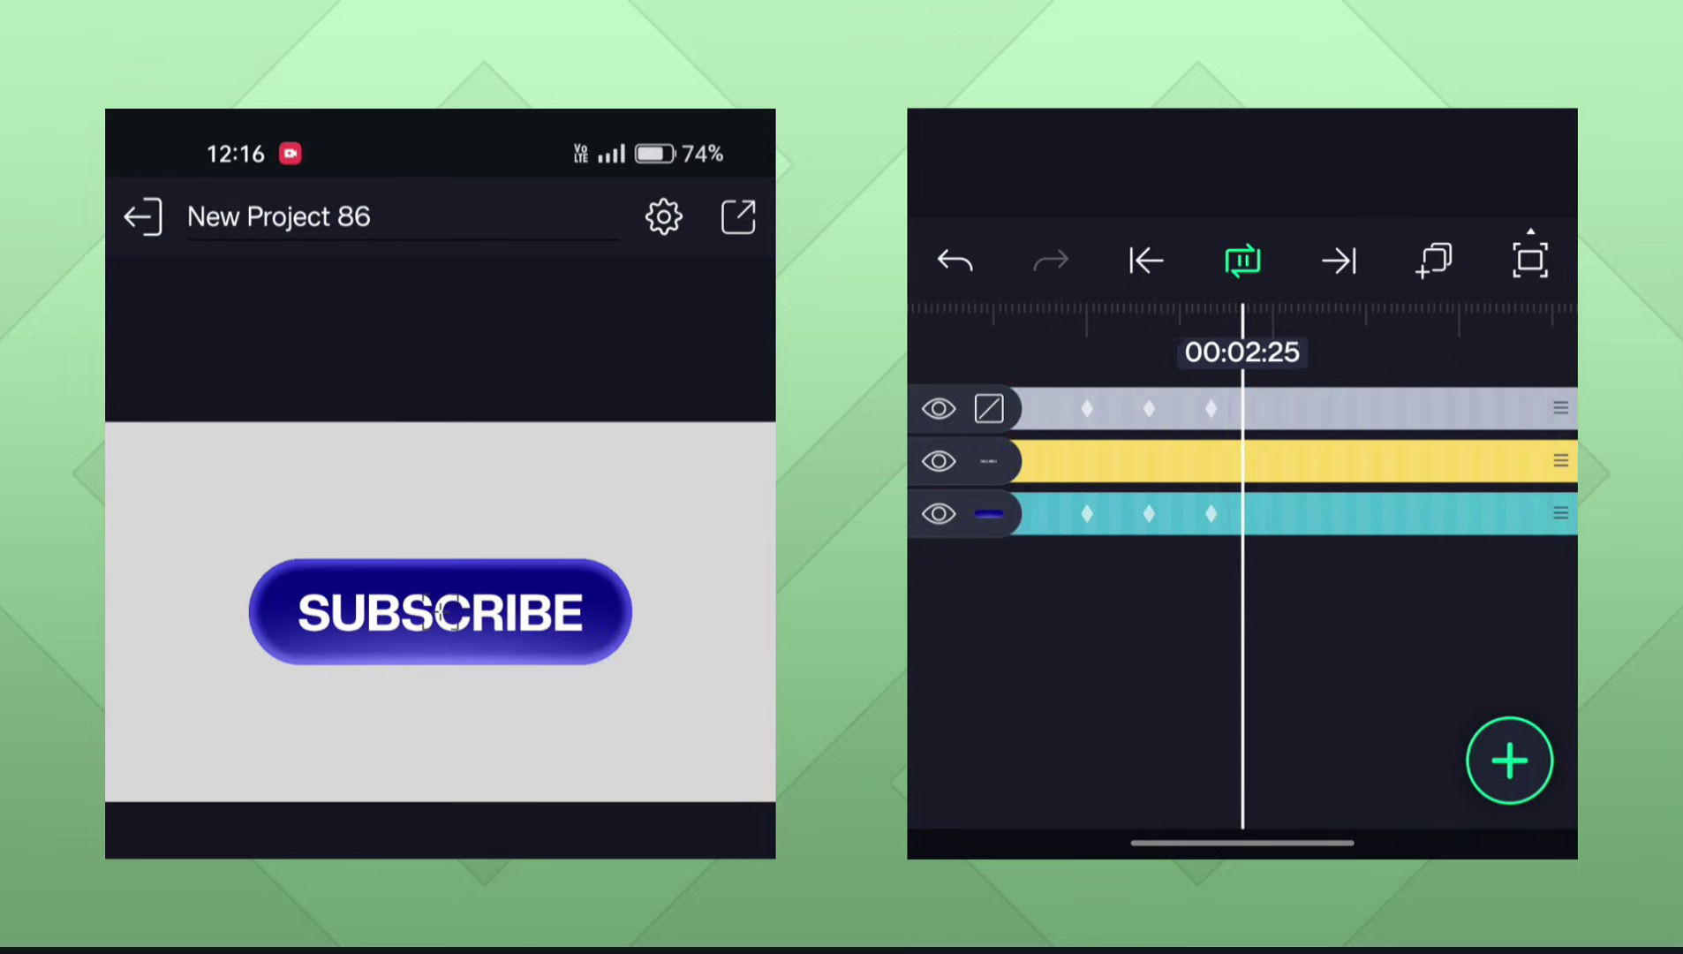
pyautogui.moveTo(1169, 698); pyautogui.dragTo(1515, 671)
pyautogui.click(1243, 261)
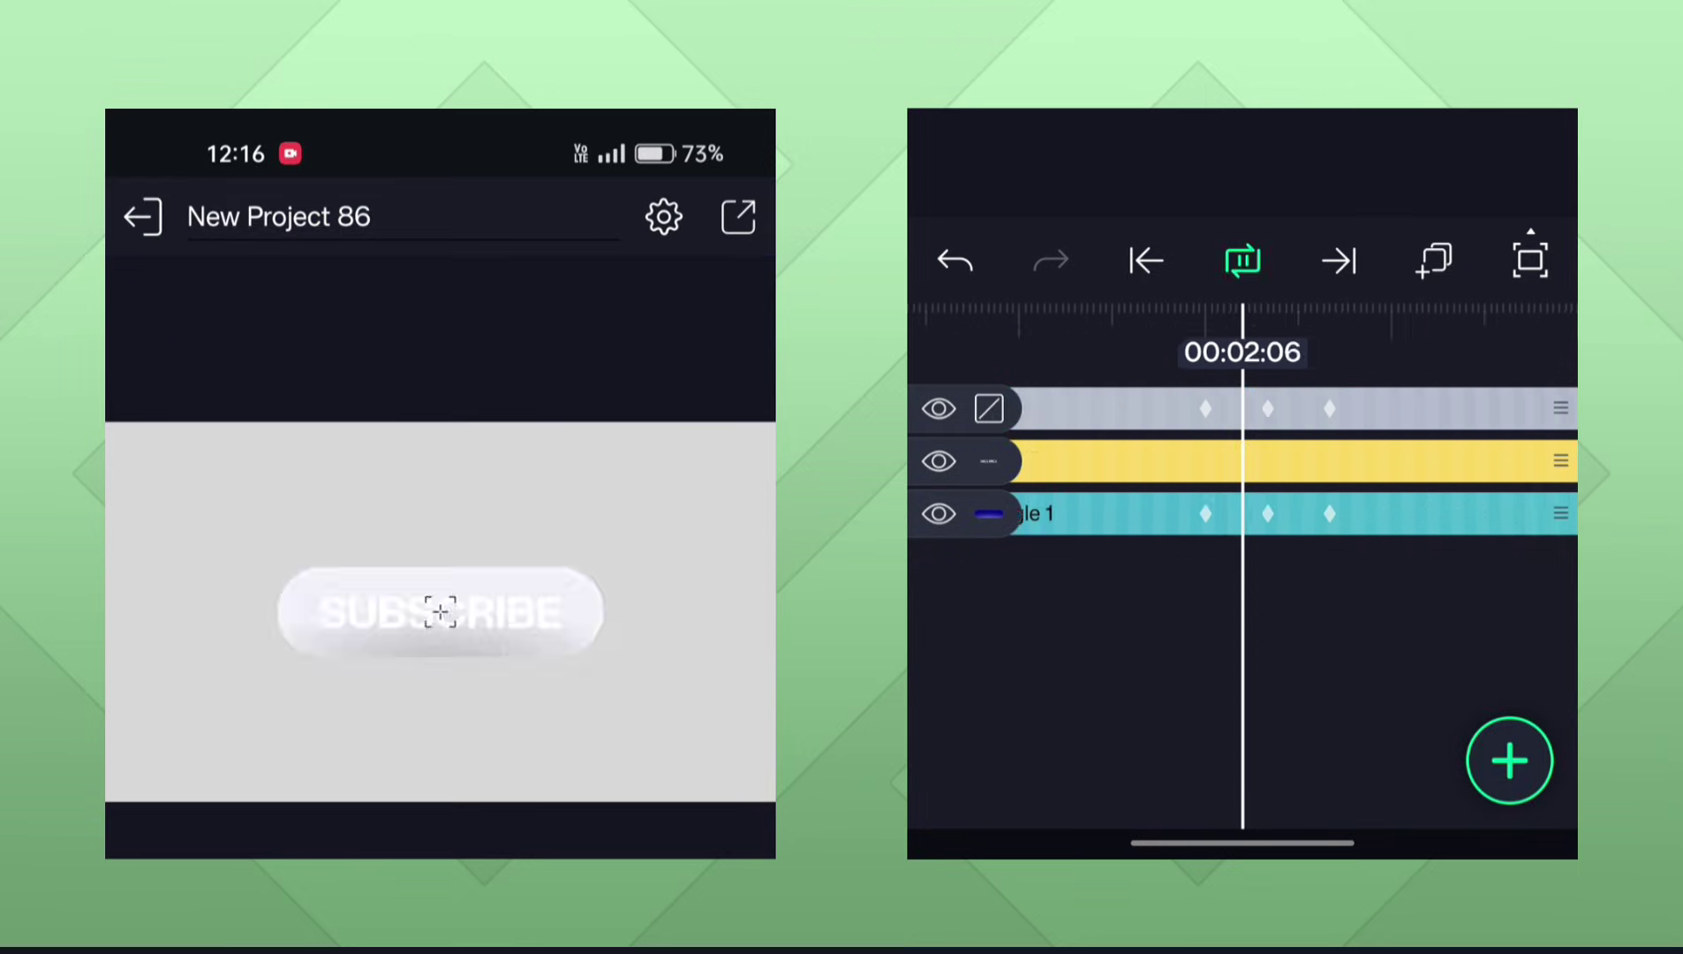
pyautogui.moveTo(1342, 632); pyautogui.dragTo(1507, 594)
pyautogui.click(1243, 261)
pyautogui.click(1243, 261)
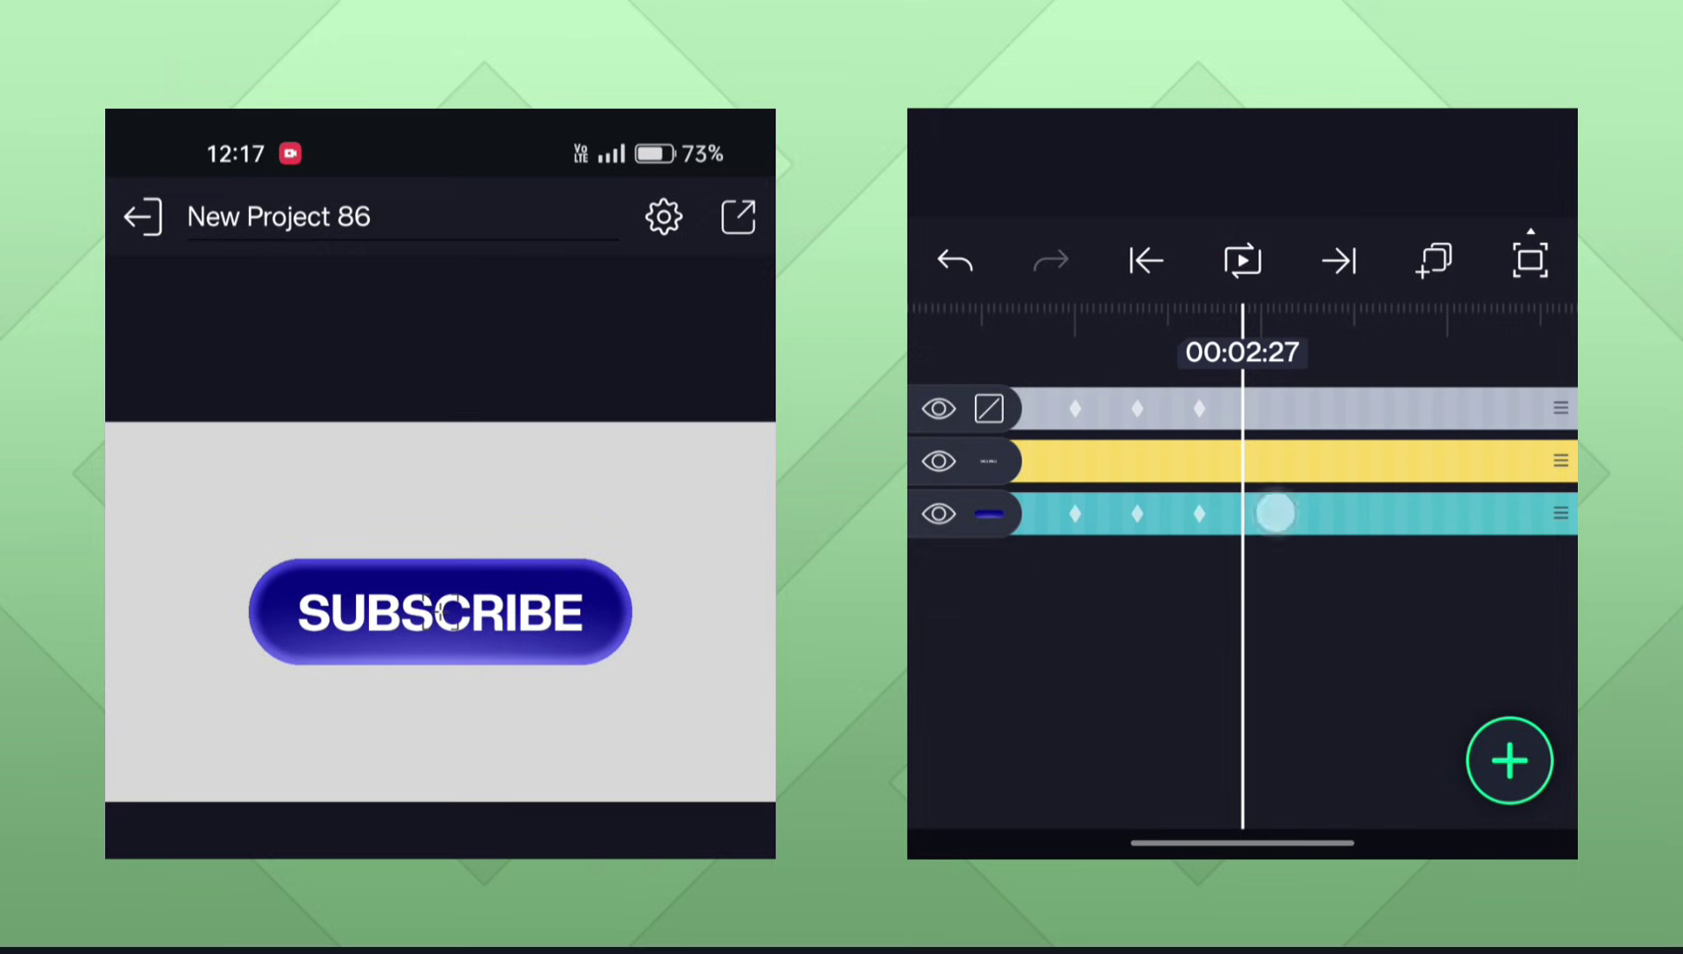
pyautogui.click(1274, 512)
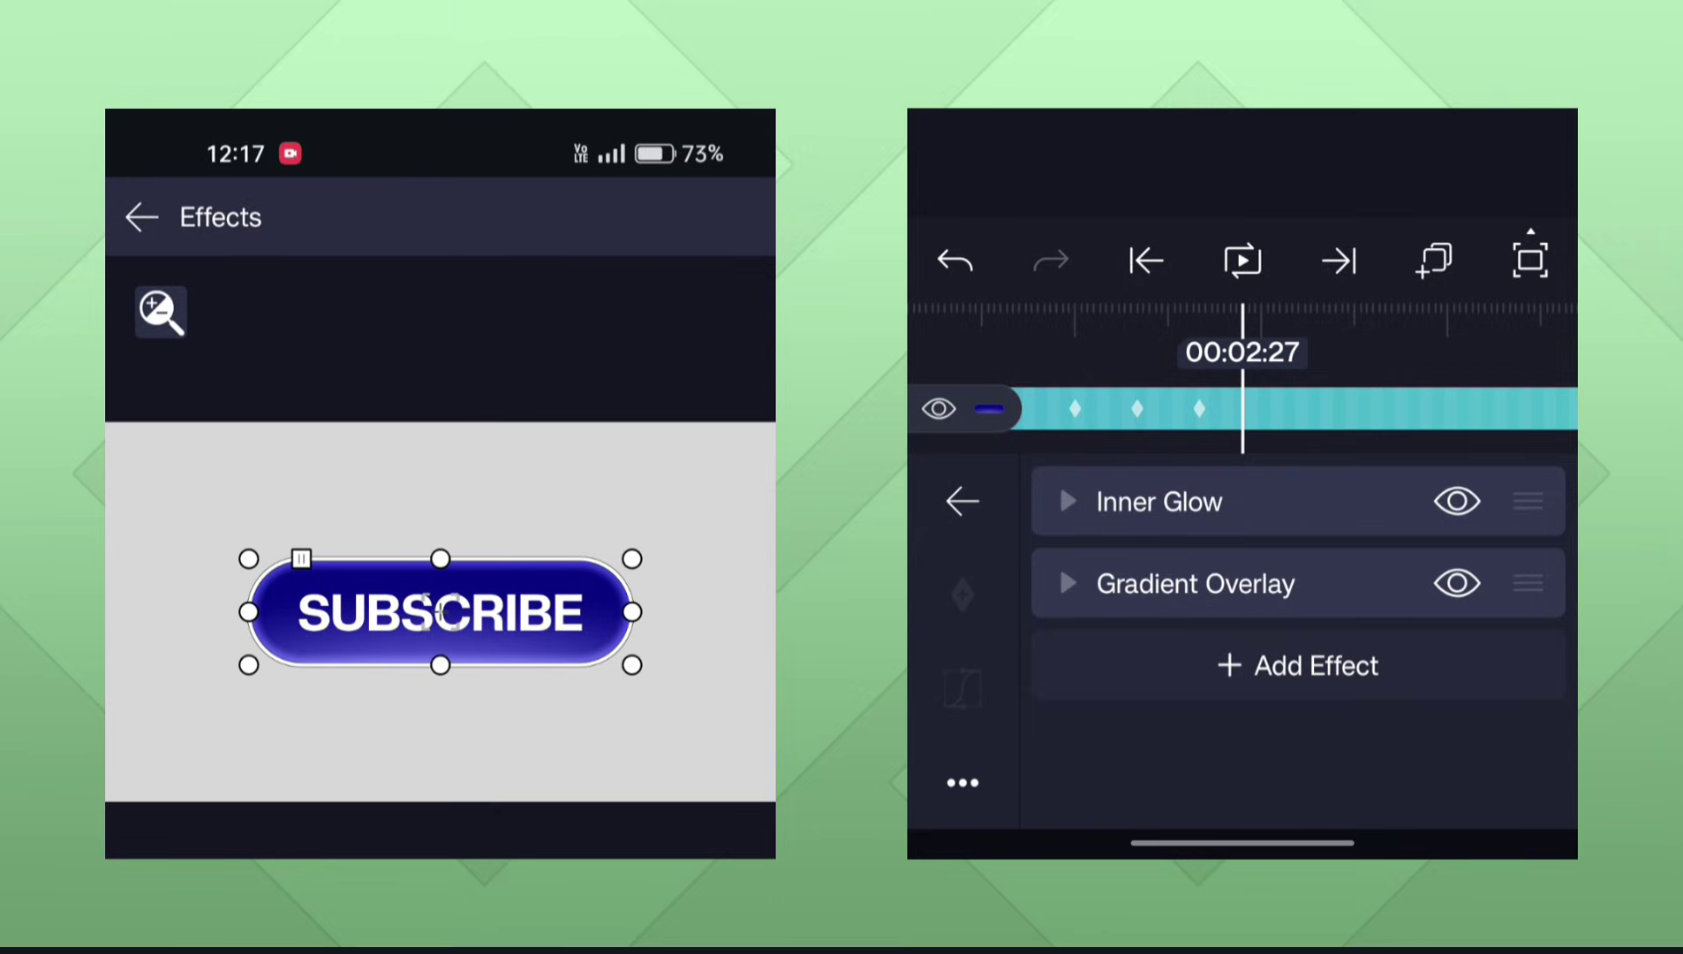
# Copy the rectangle's Gradient Overlay and paste it onto the SUBSCRIBE text layer.
pyautogui.click(1291, 580)
pyautogui.click(1457, 501)
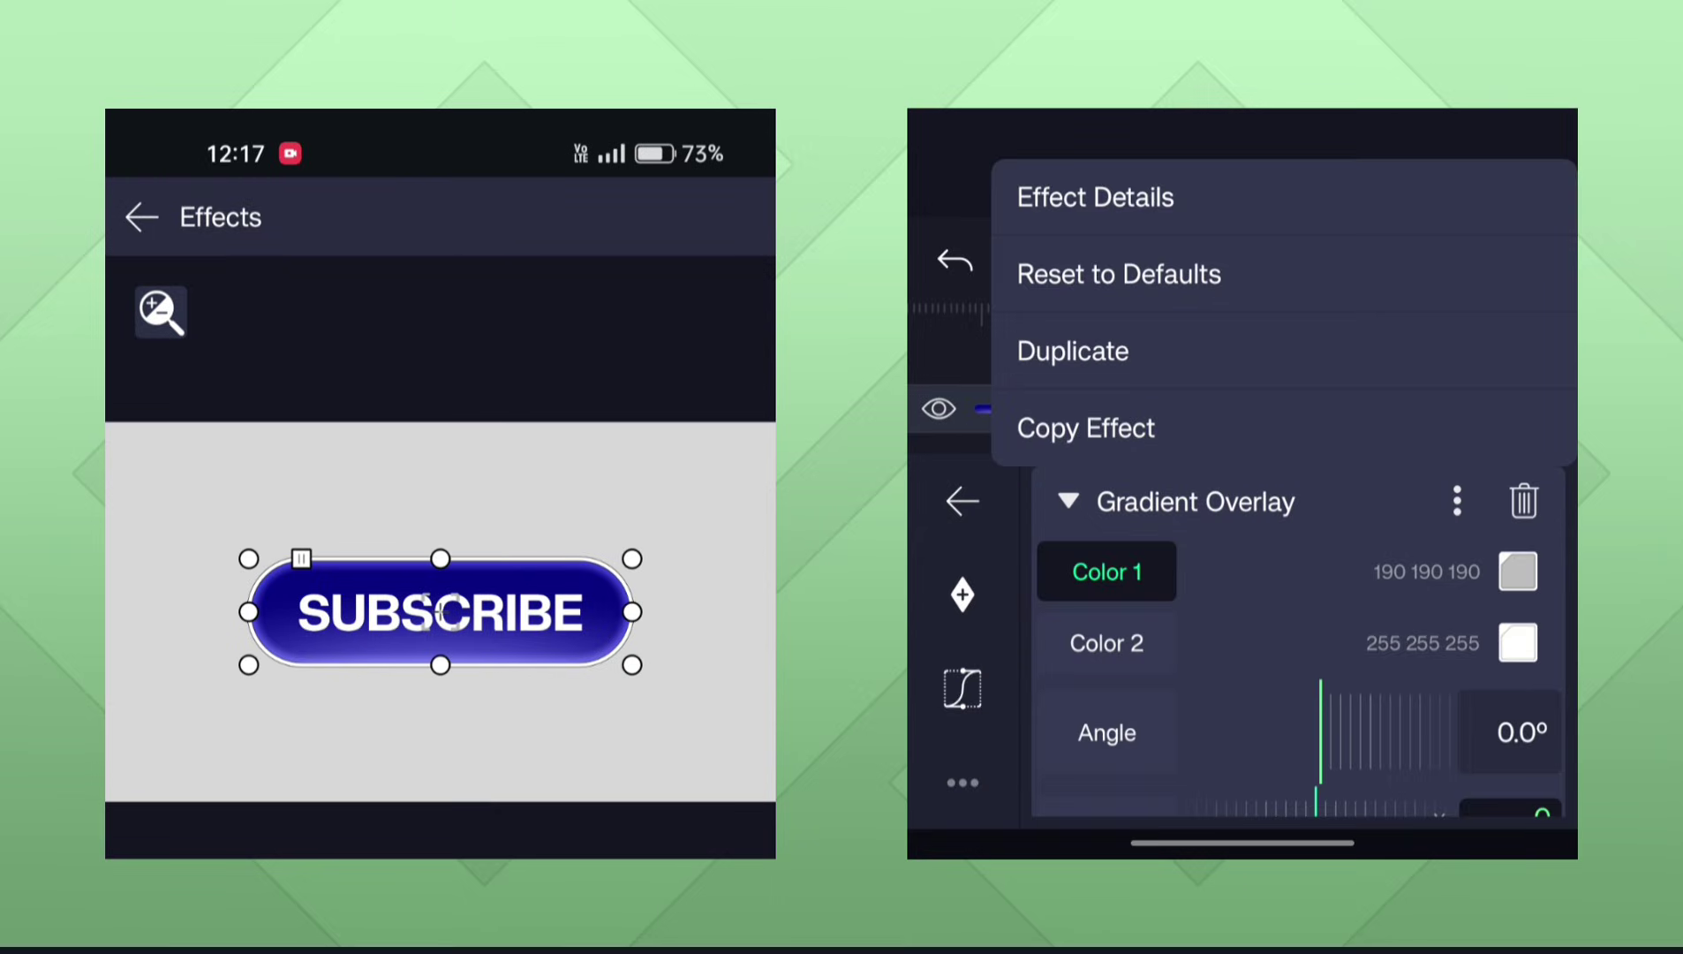
pyautogui.click(1173, 422)
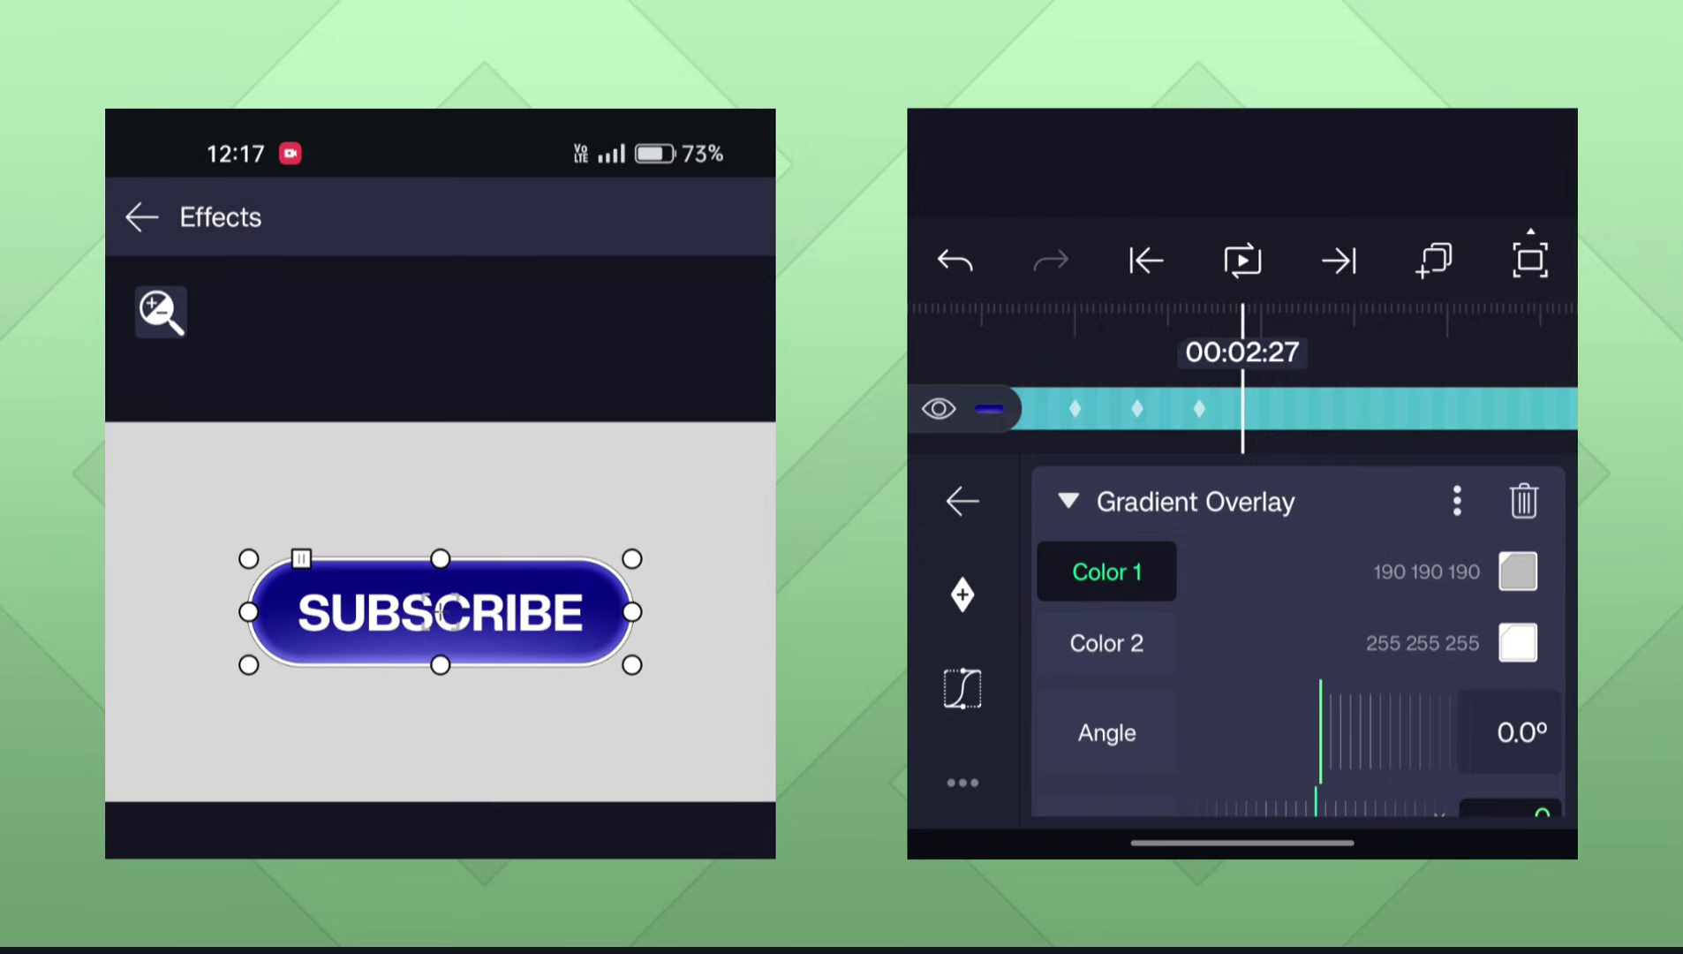
pyautogui.click(1436, 387)
pyautogui.click(1255, 463)
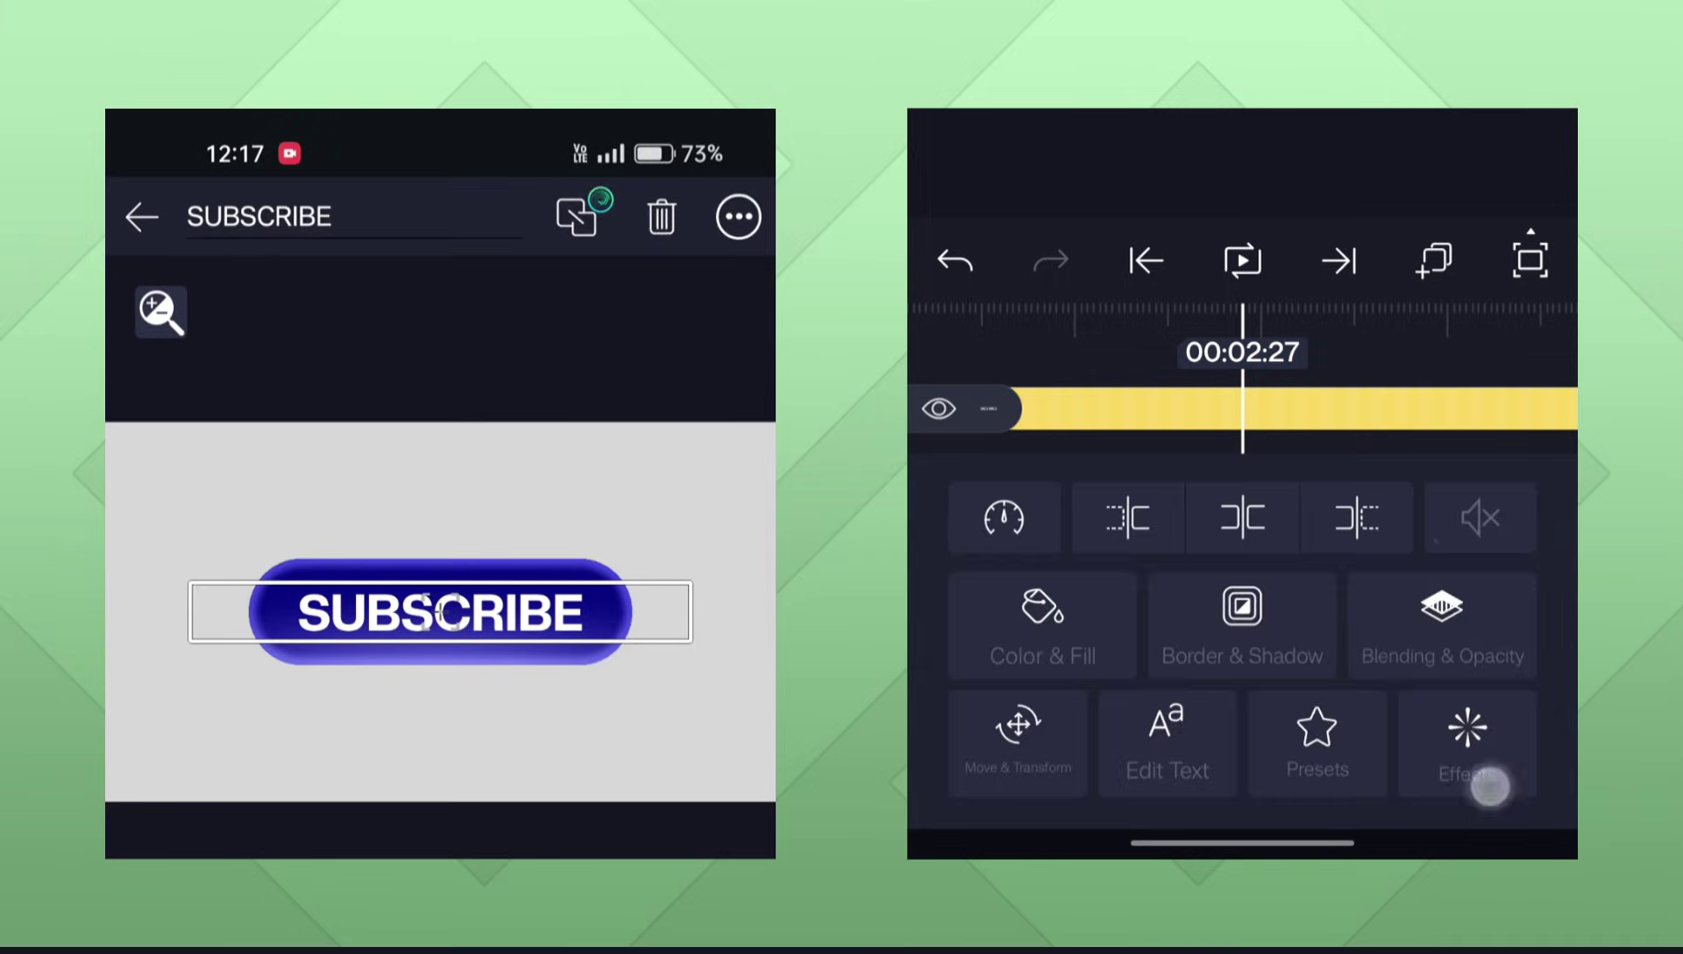
pyautogui.click(963, 782)
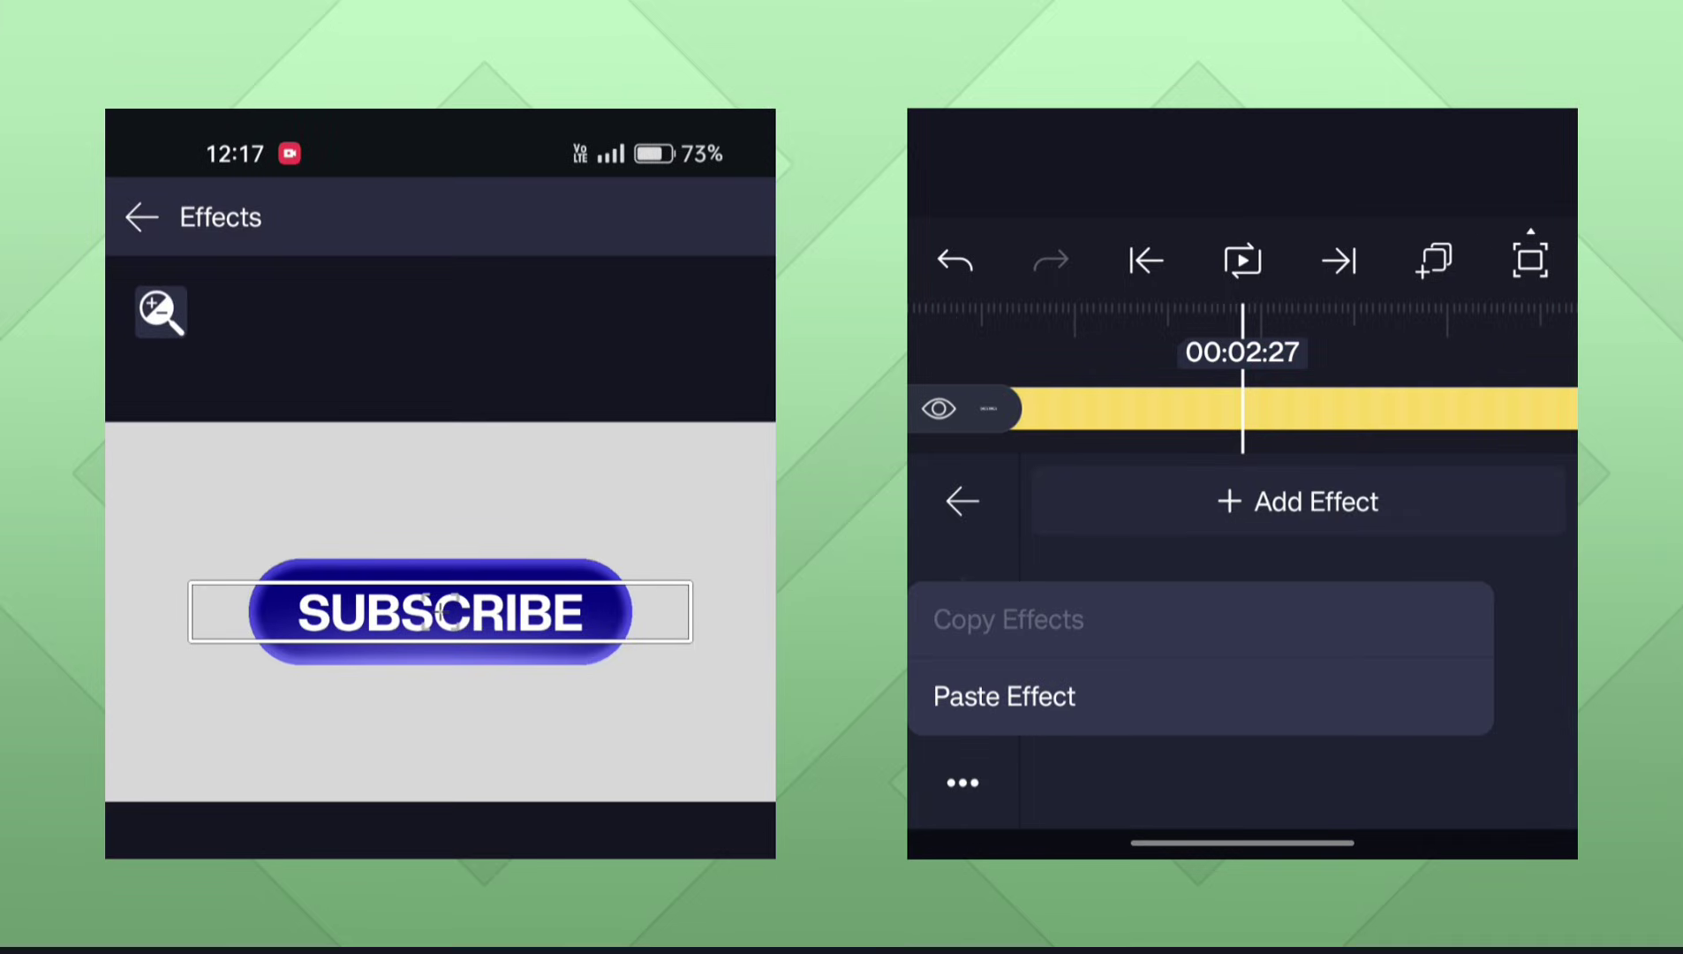
pyautogui.click(1004, 696)
# Set both of the pasted overlay's gradient colours to black.
pyautogui.click(1271, 495)
pyautogui.click(1148, 261)
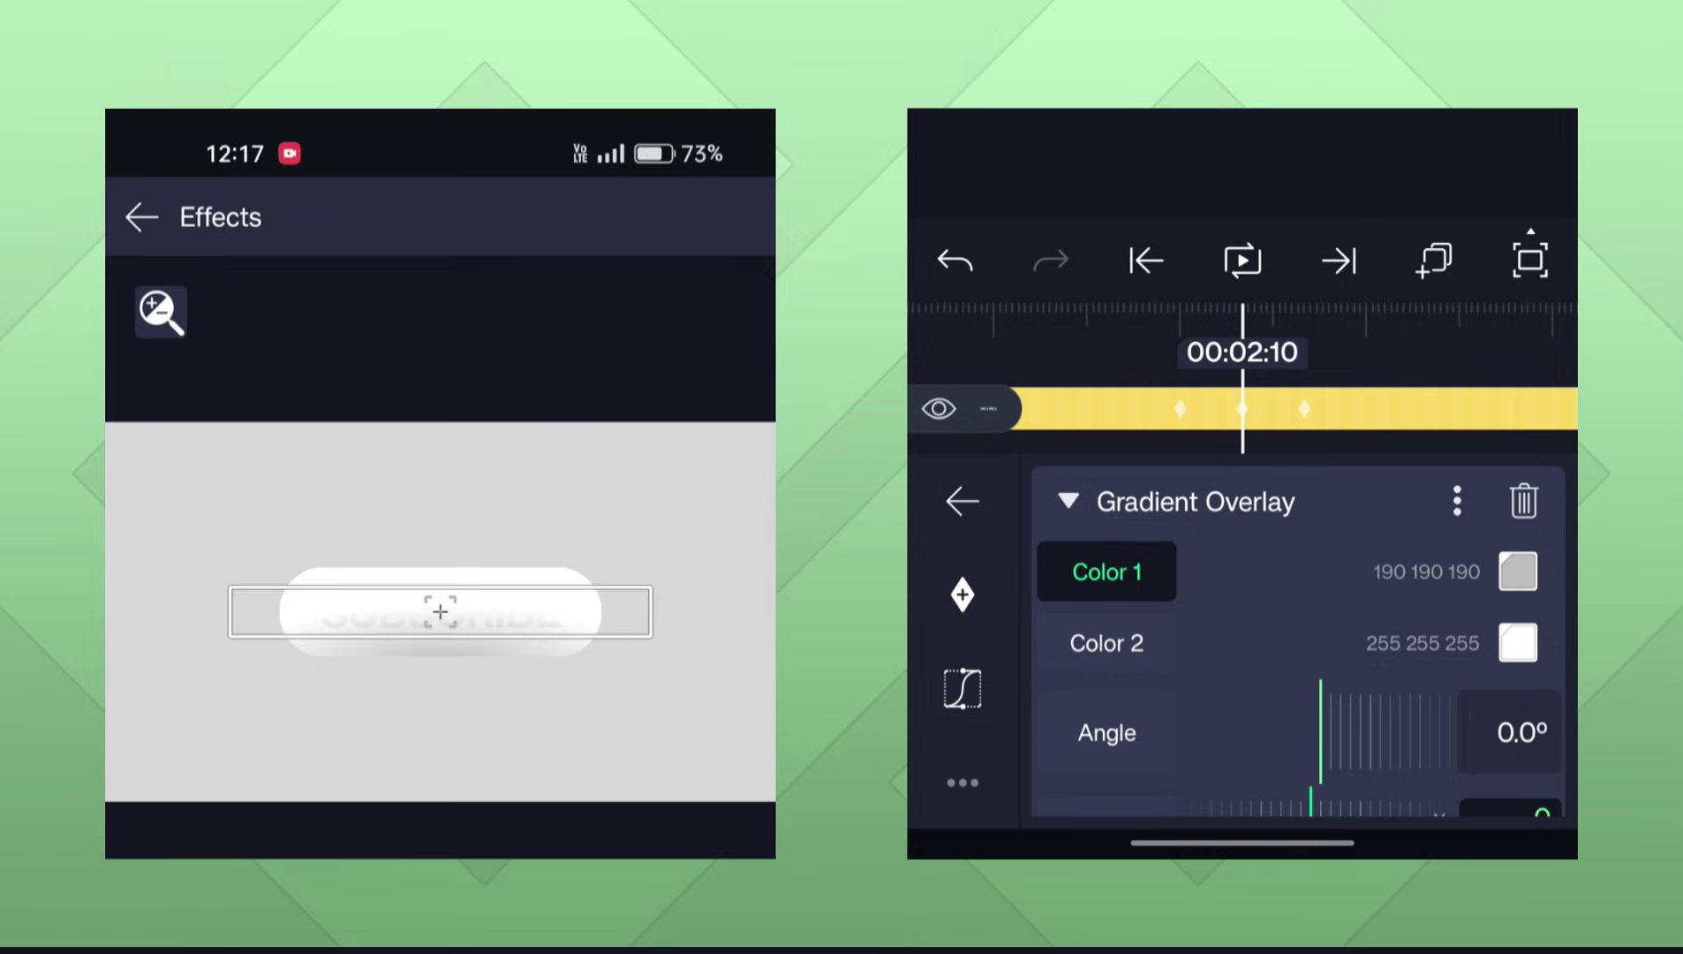
pyautogui.click(1513, 566)
pyautogui.click(1280, 420)
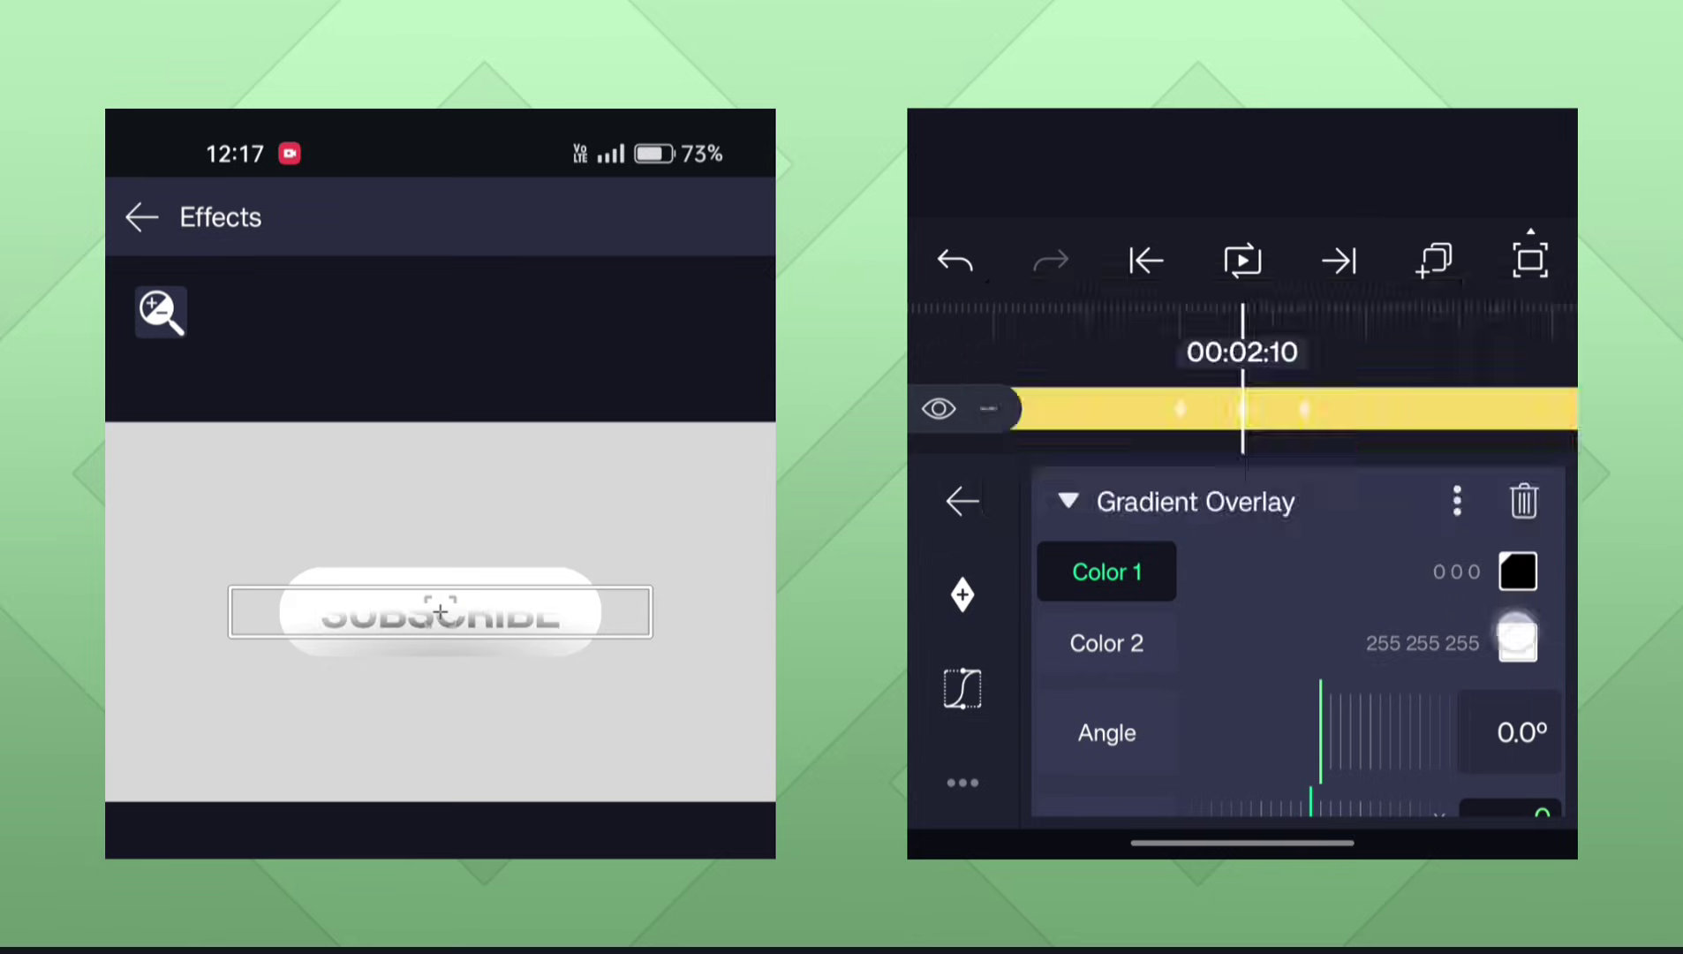
pyautogui.click(1518, 643)
pyautogui.click(1289, 483)
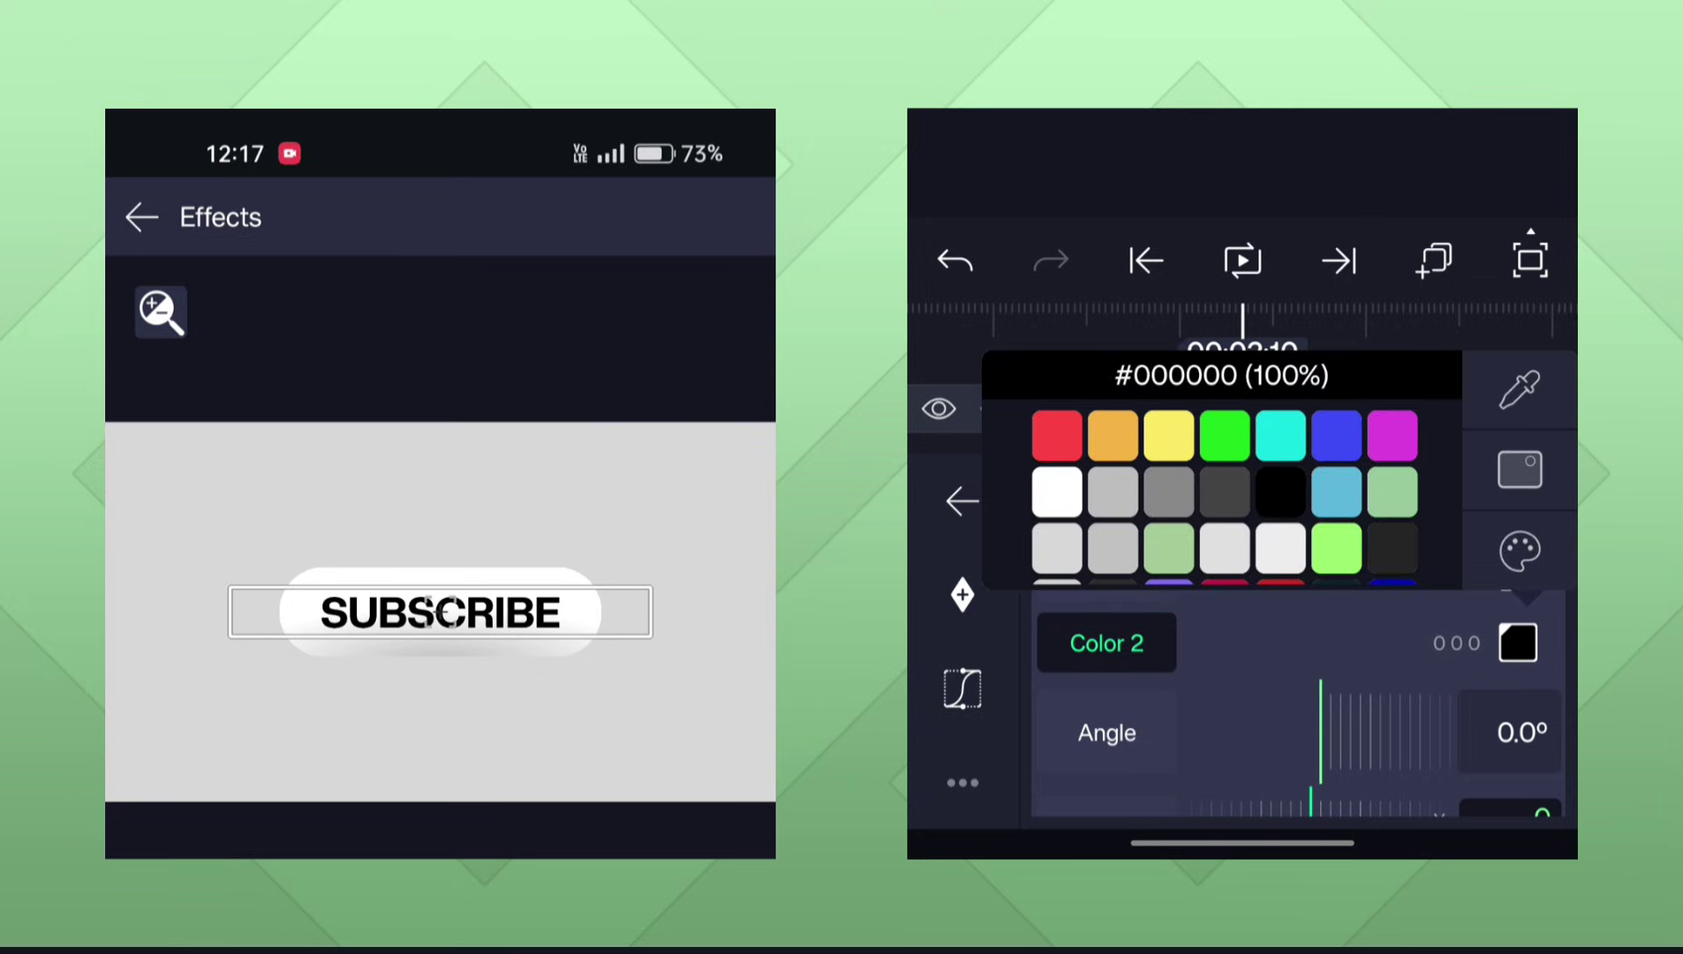
pyautogui.moveTo(1494, 430); pyautogui.dragTo(1533, 446)
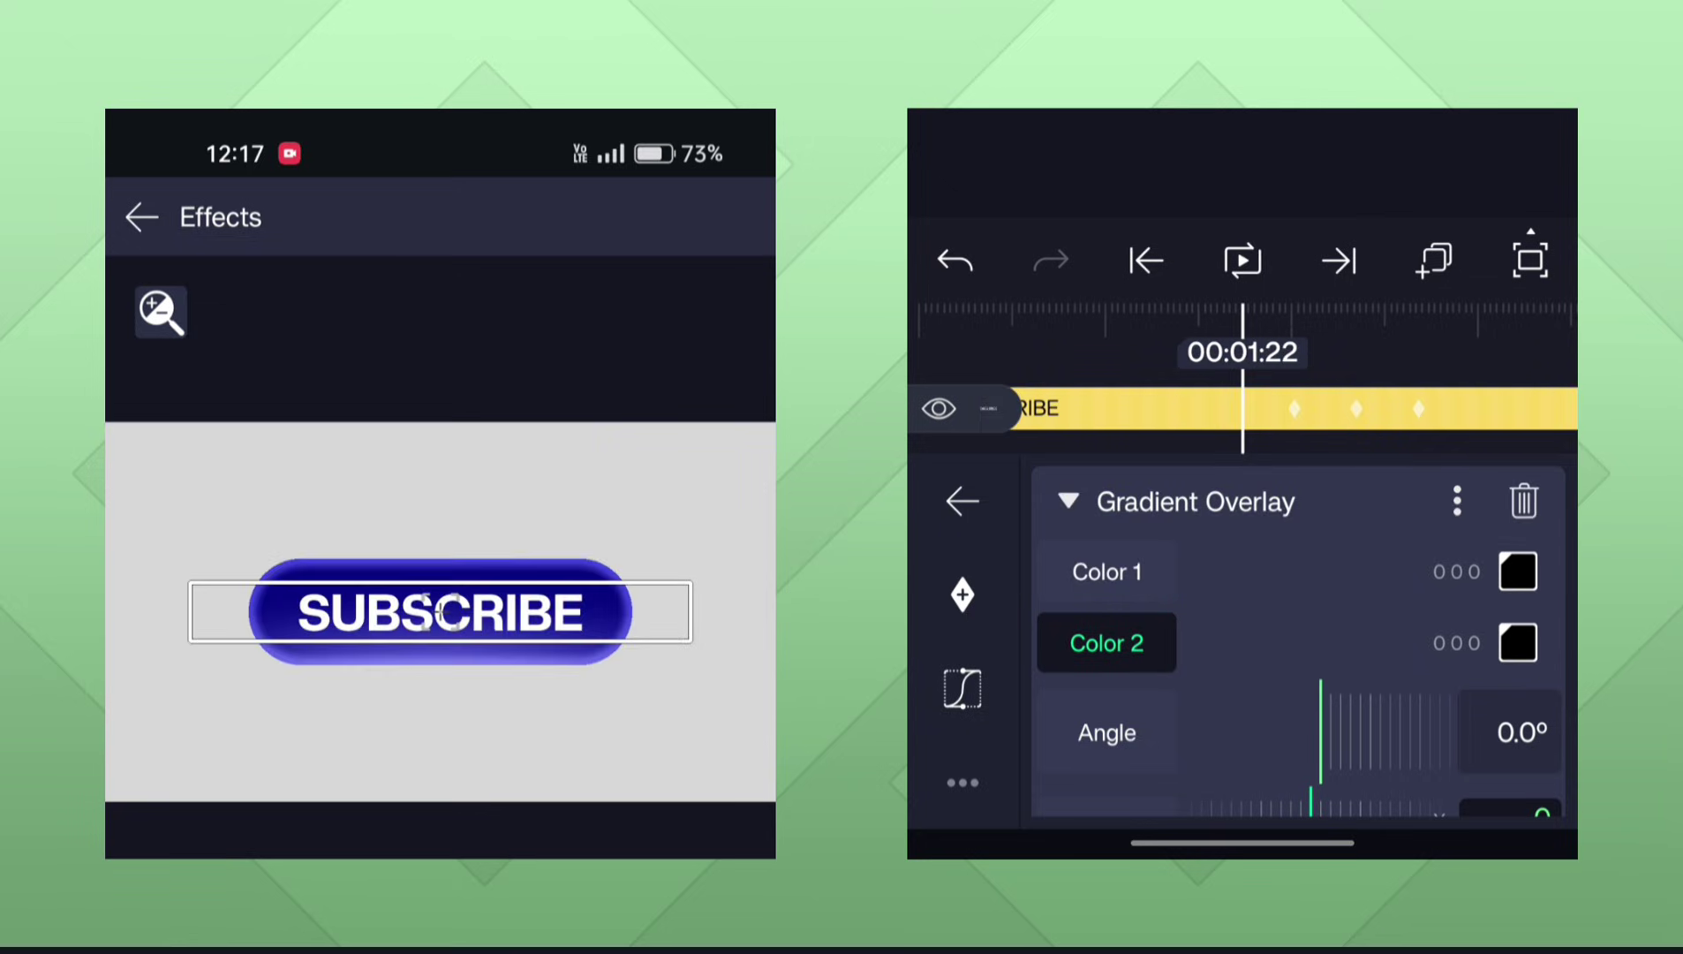
pyautogui.click(963, 500)
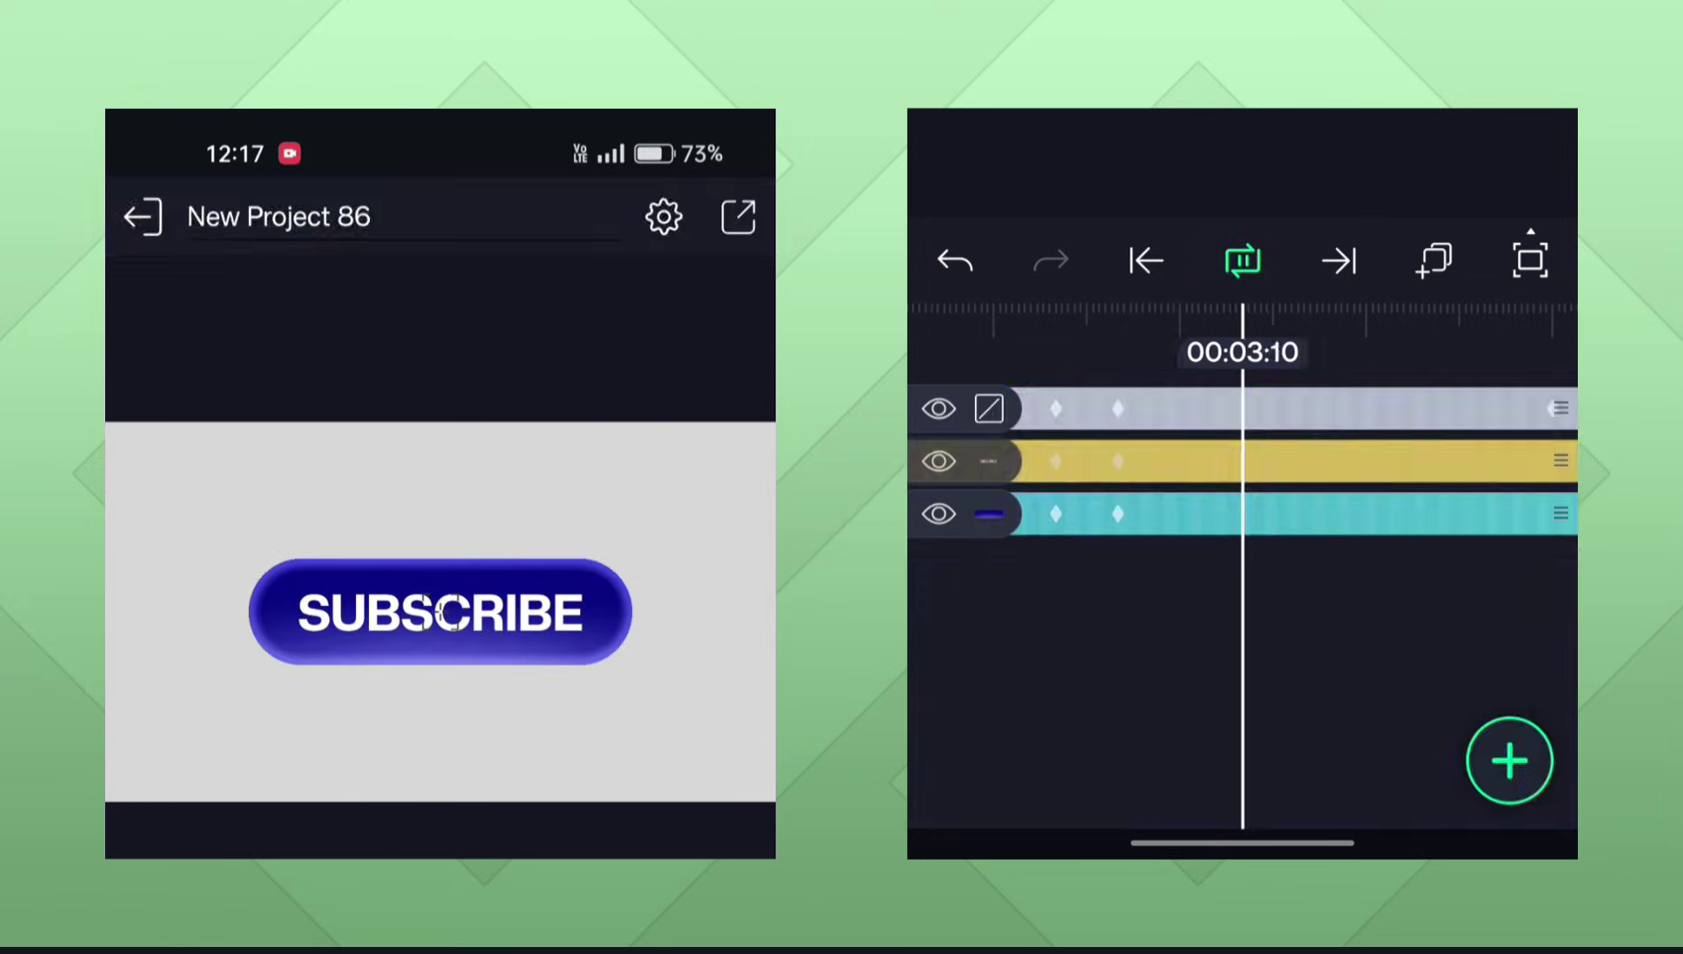
pyautogui.click(1242, 260)
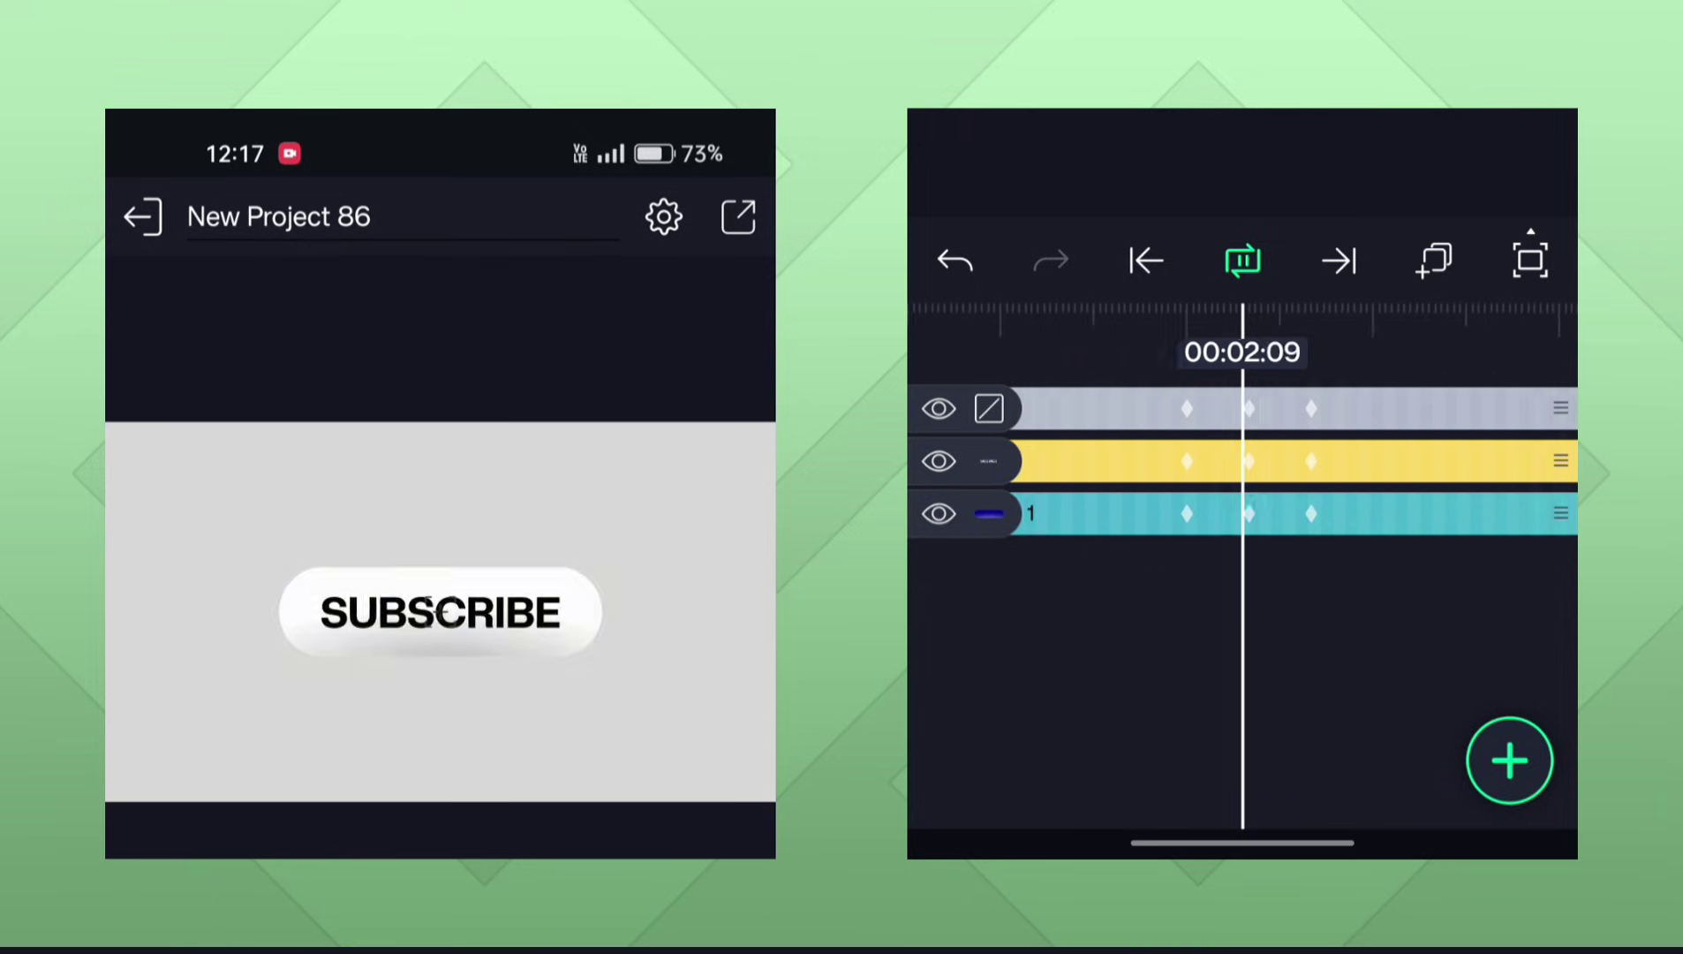
pyautogui.click(1243, 261)
pyautogui.moveTo(1367, 646); pyautogui.dragTo(1559, 632)
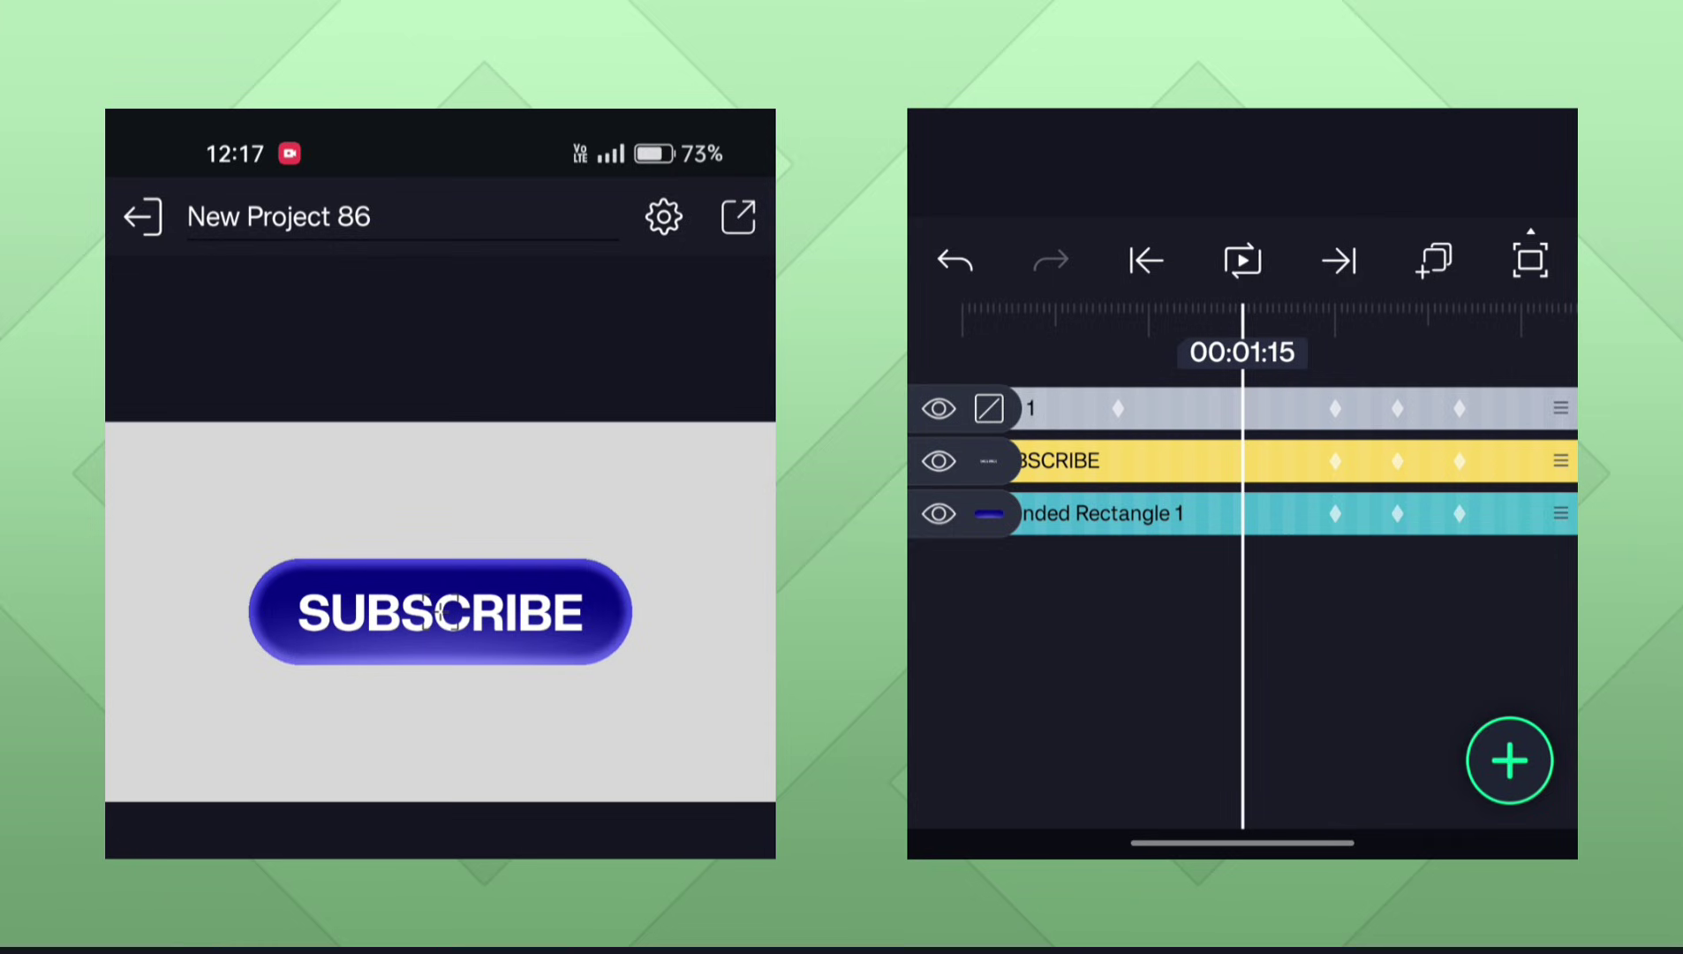
pyautogui.moveTo(1300, 638); pyautogui.dragTo(1381, 643)
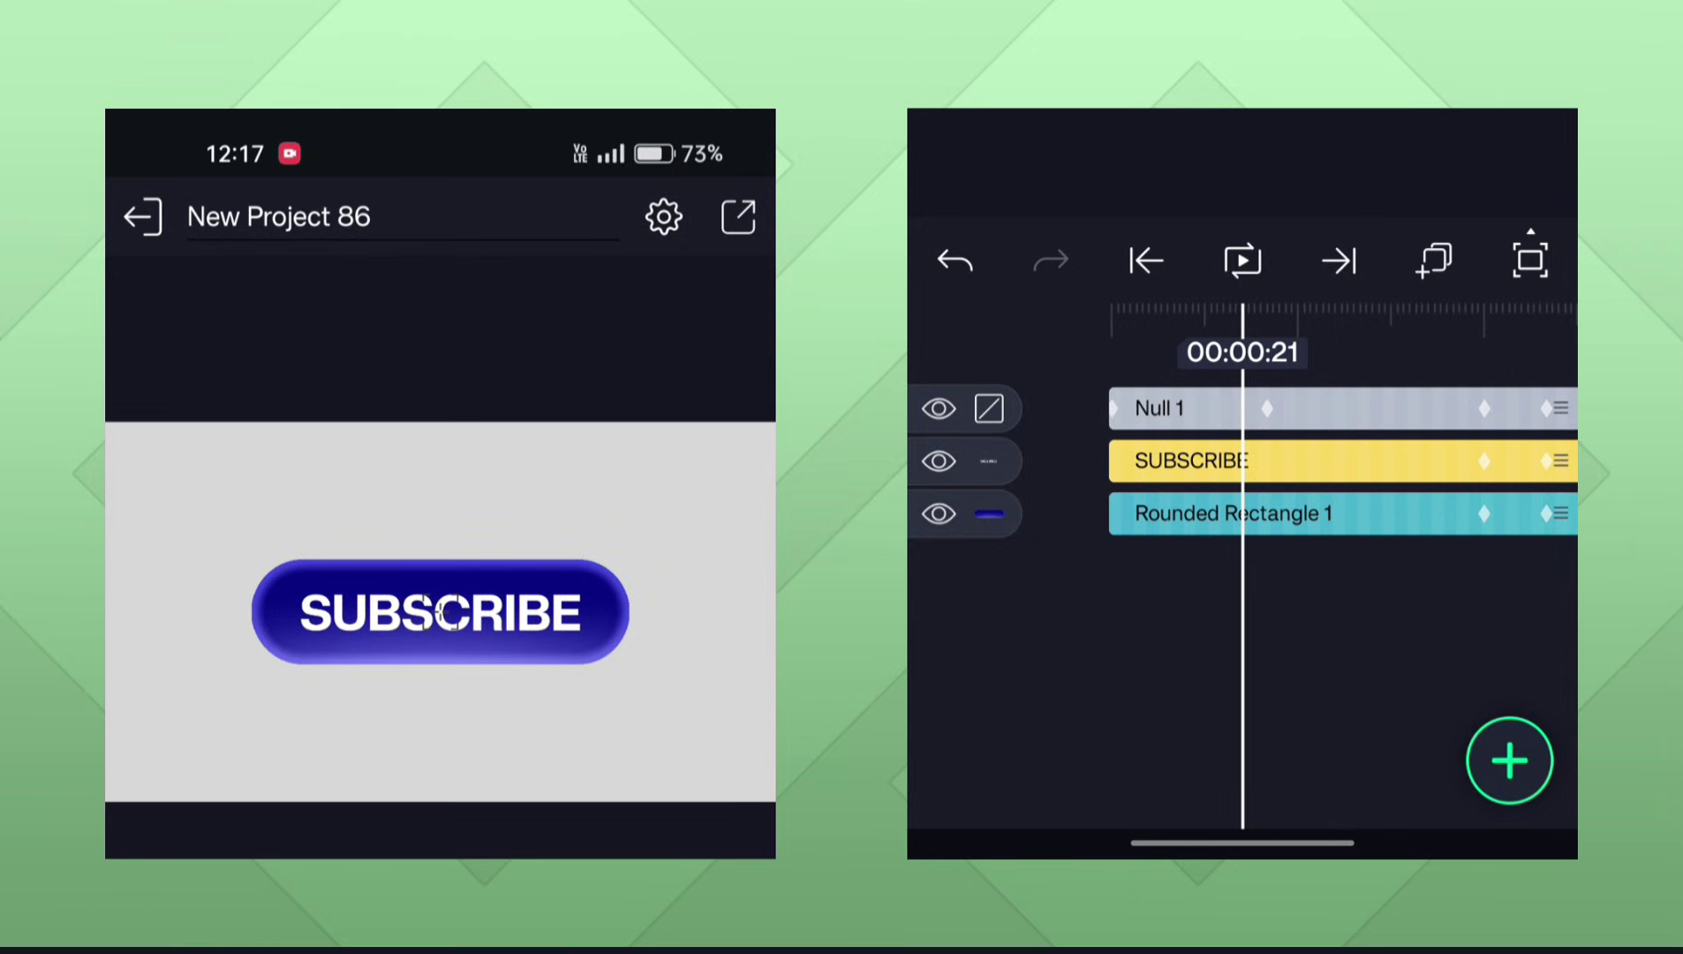
# Find 'stripes' in the effect search and add Stripes to Rounded Rectangle 1 with default settings.
pyautogui.click(1315, 526)
pyautogui.click(1467, 742)
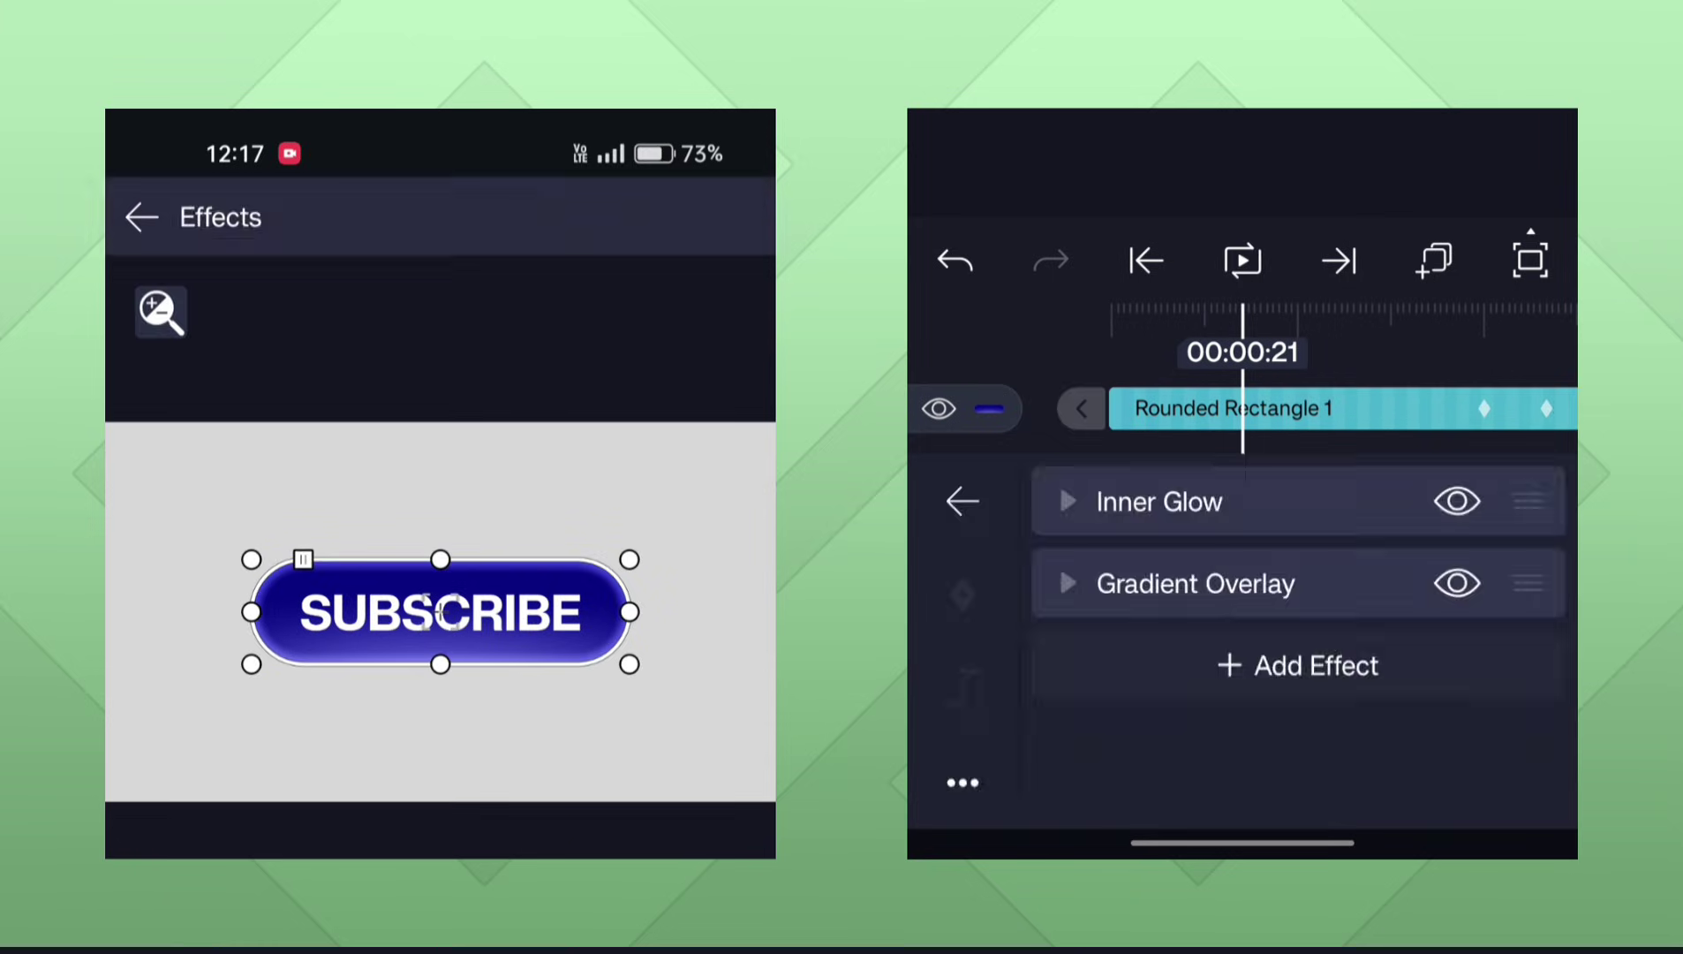
pyautogui.click(1297, 665)
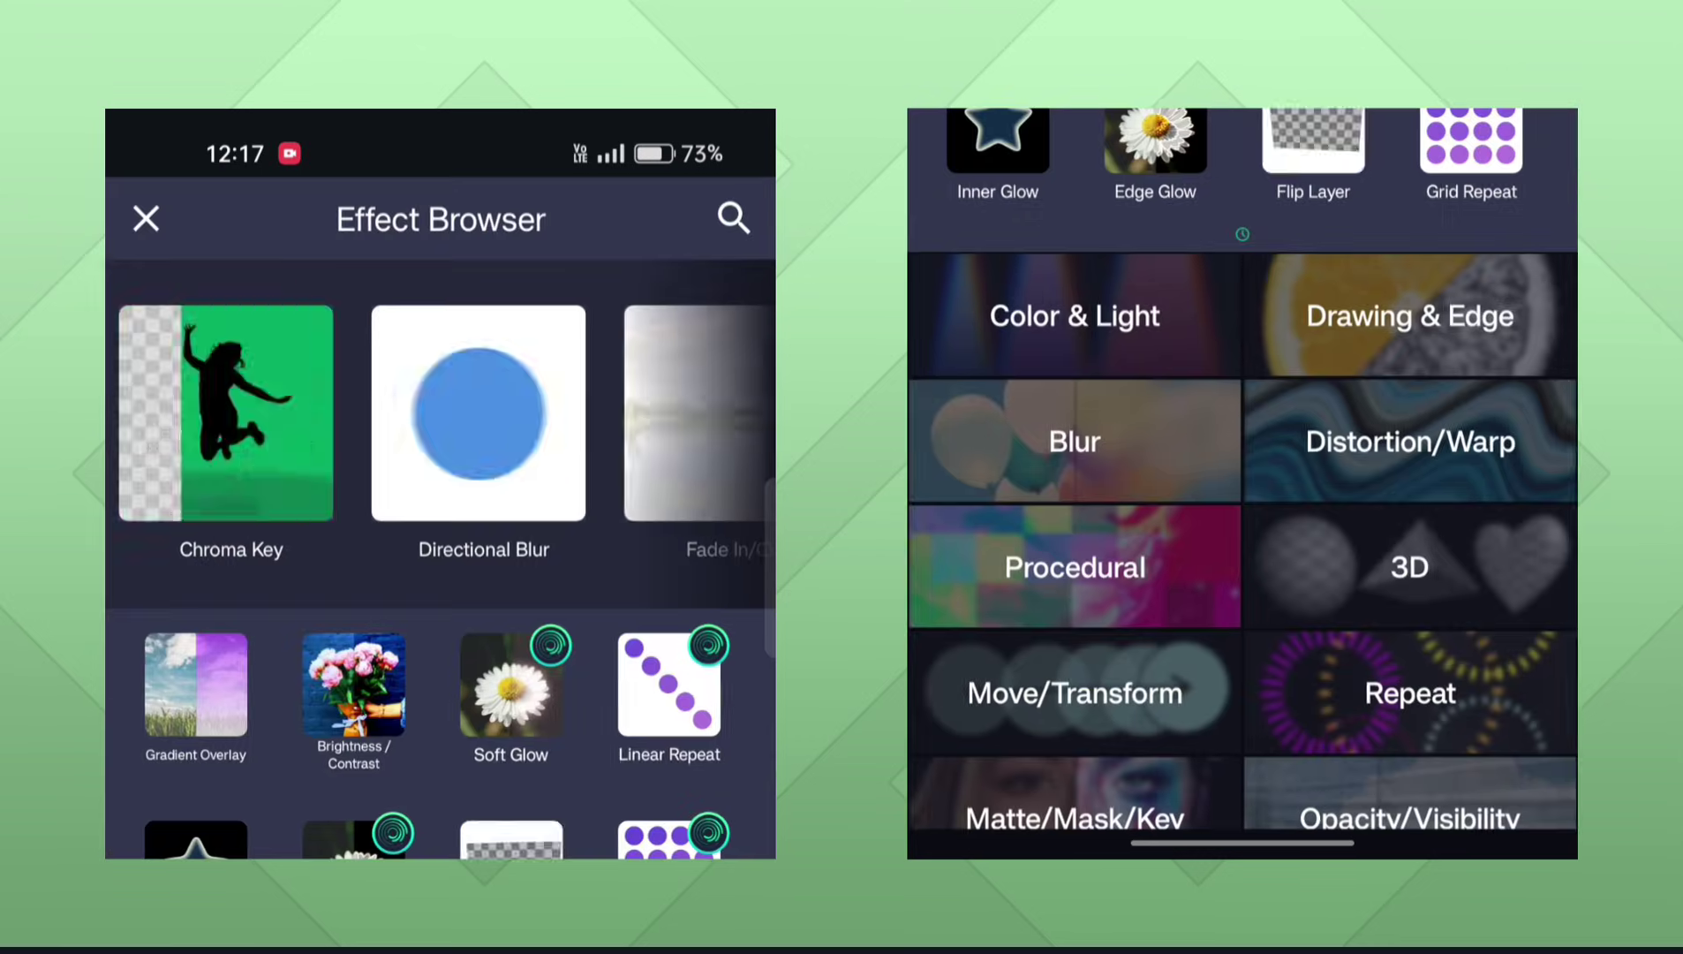
pyautogui.click(740, 218)
pyautogui.write('strip')
pyautogui.write('s')
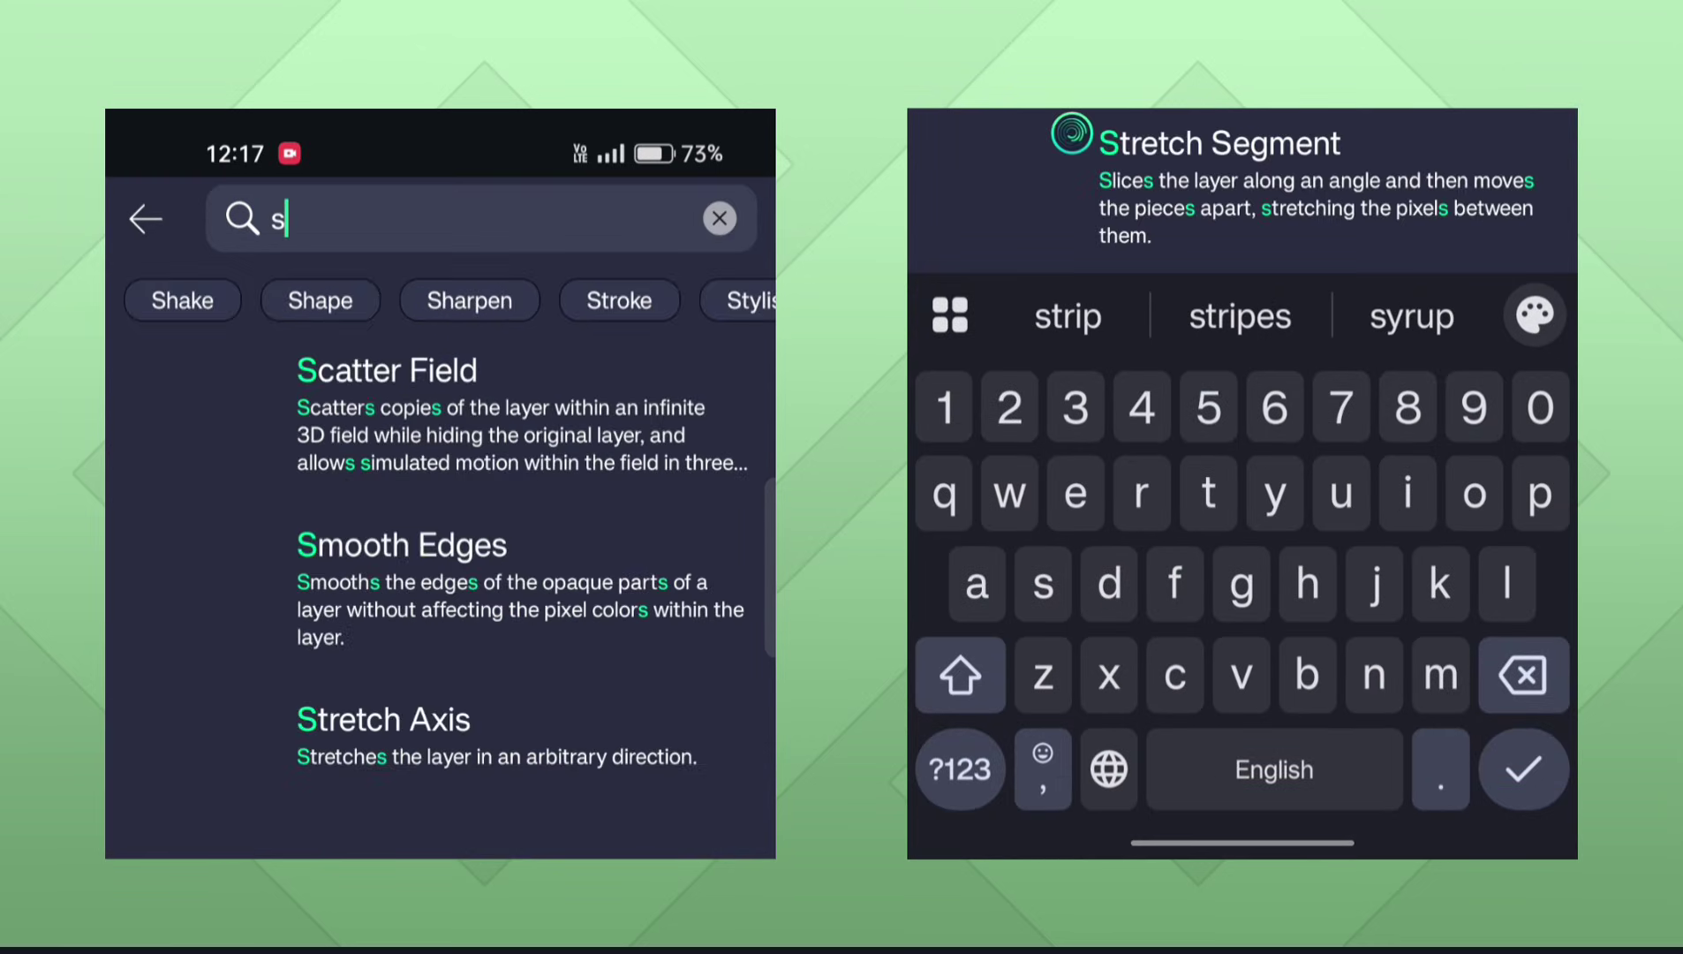
pyautogui.write('tripe')
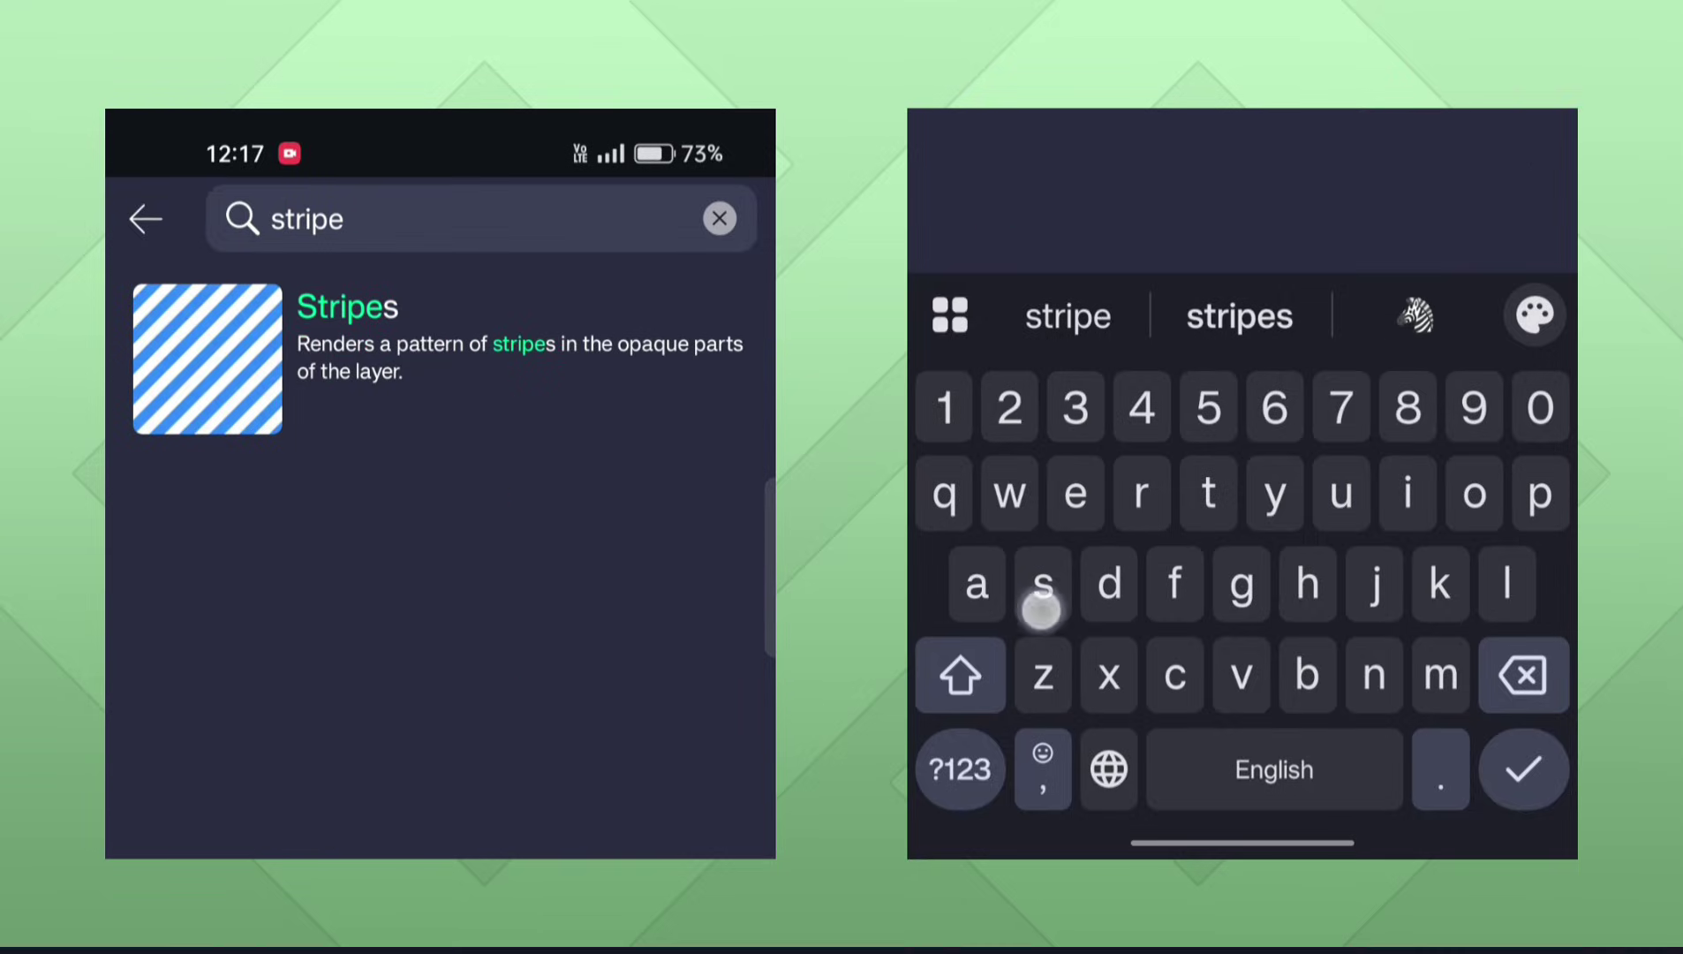
pyautogui.write('s')
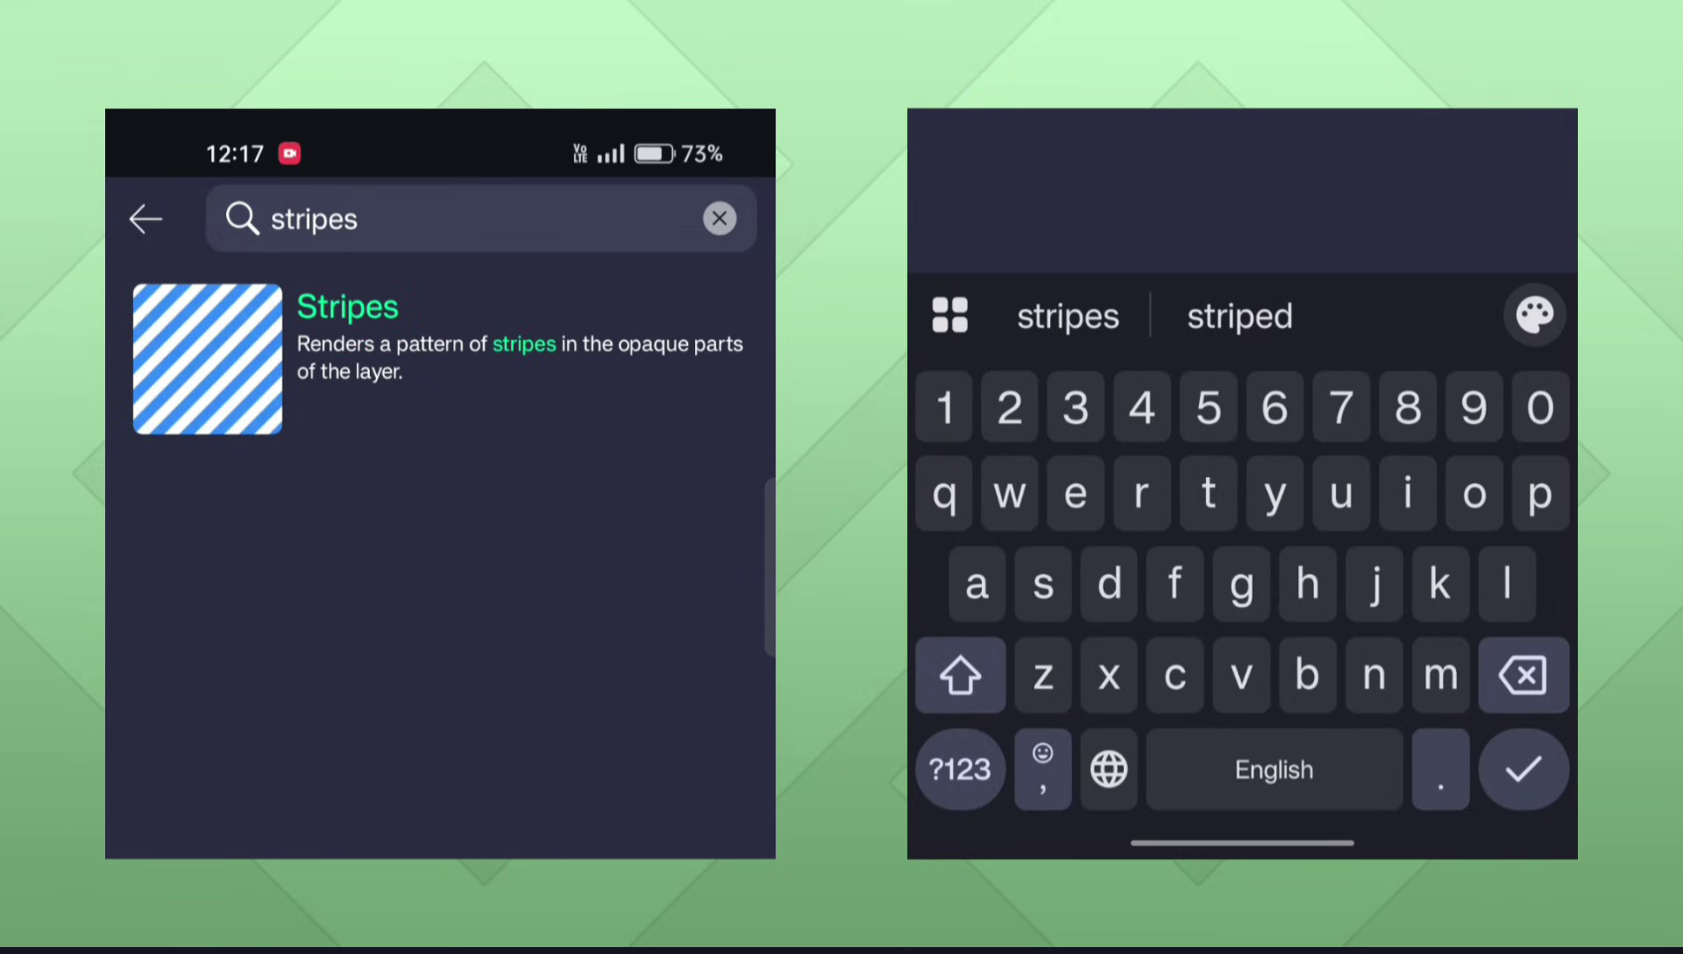
pyautogui.click(623, 357)
pyautogui.click(1297, 466)
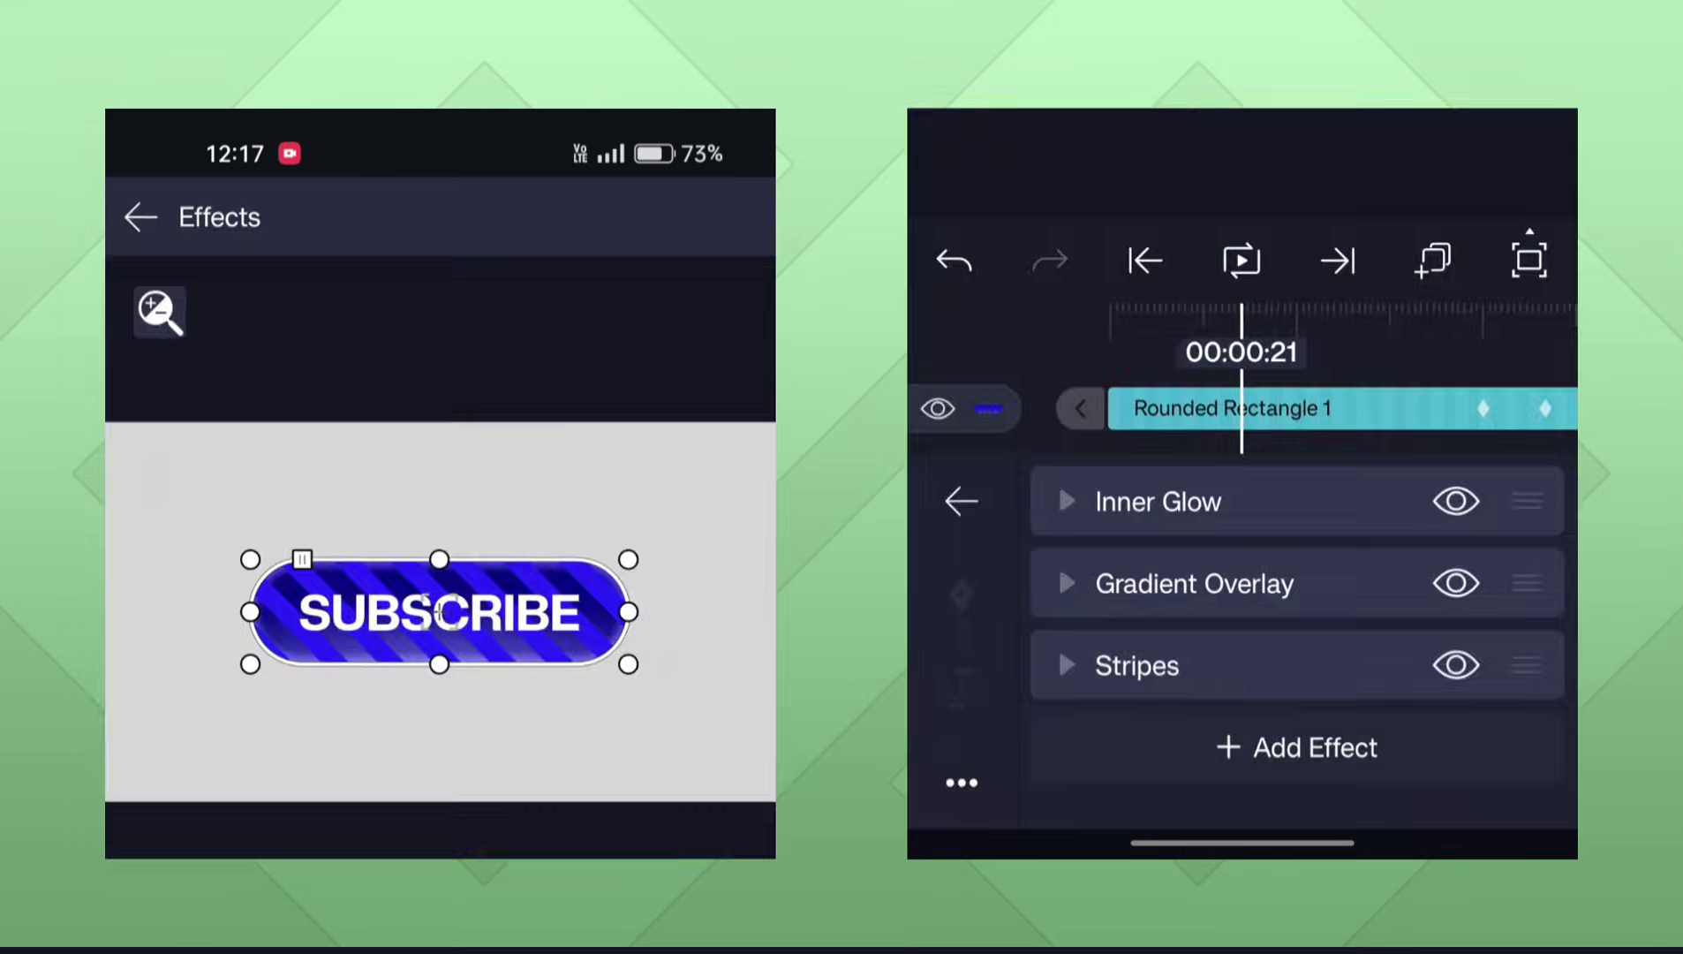
# Set the Stripes effect to Count 1, Width 0.18 and Angle 128°.
pyautogui.click(1137, 665)
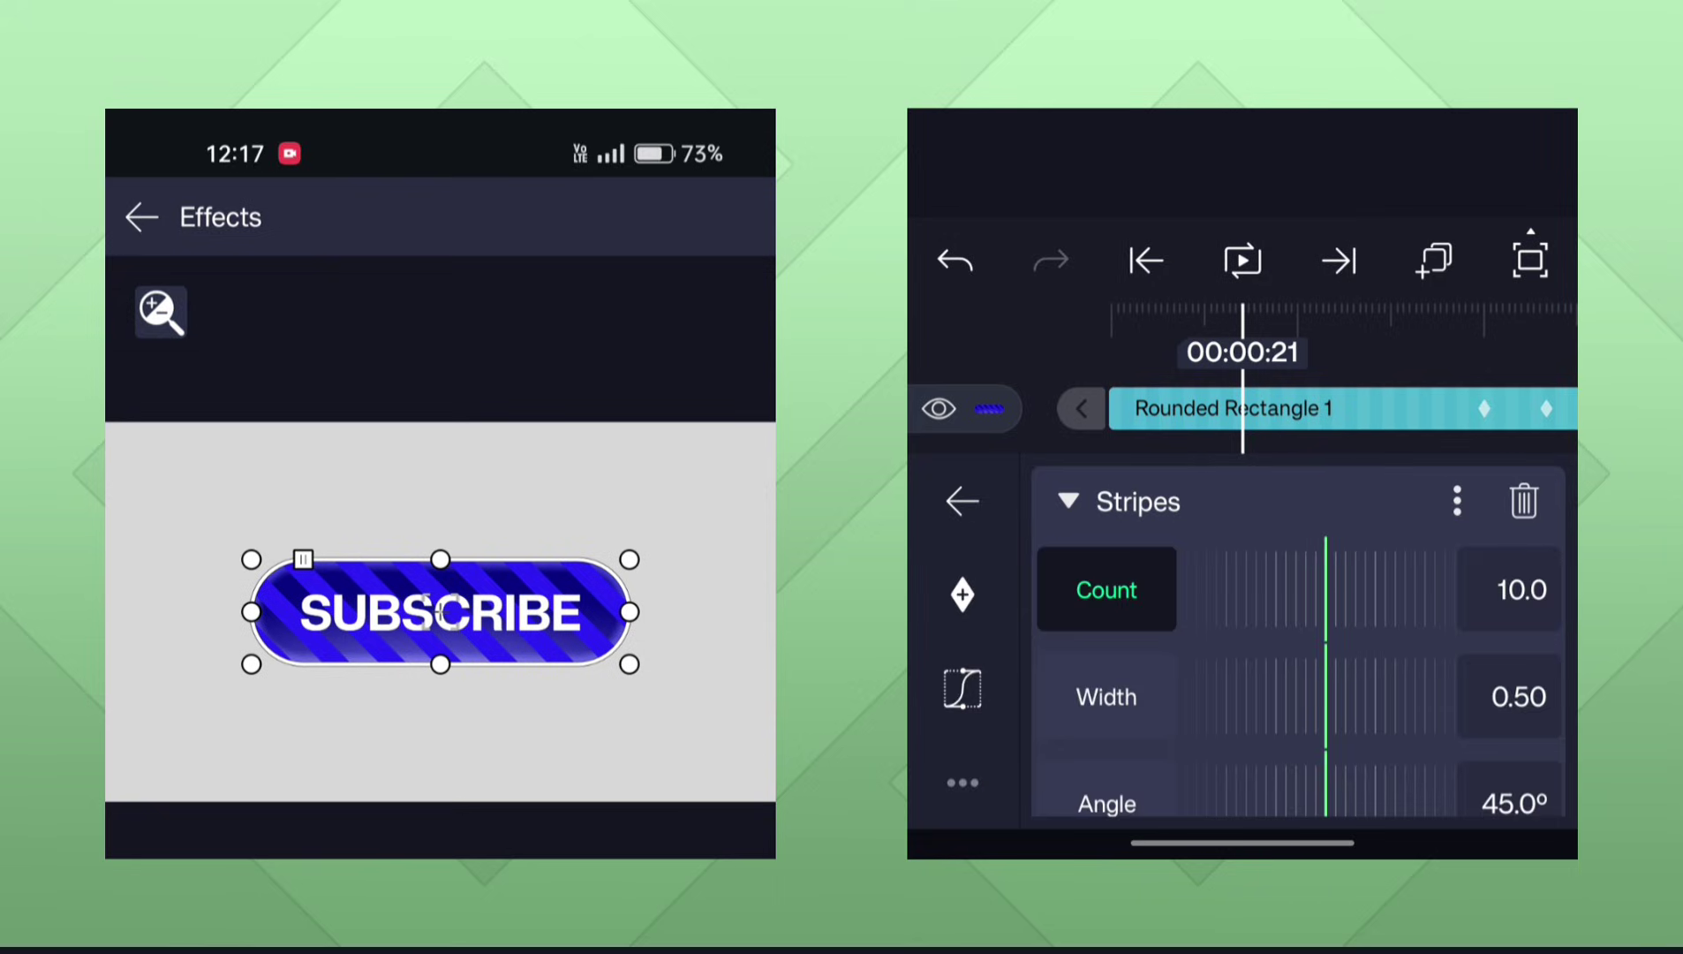
pyautogui.click(1521, 590)
pyautogui.click(1037, 687)
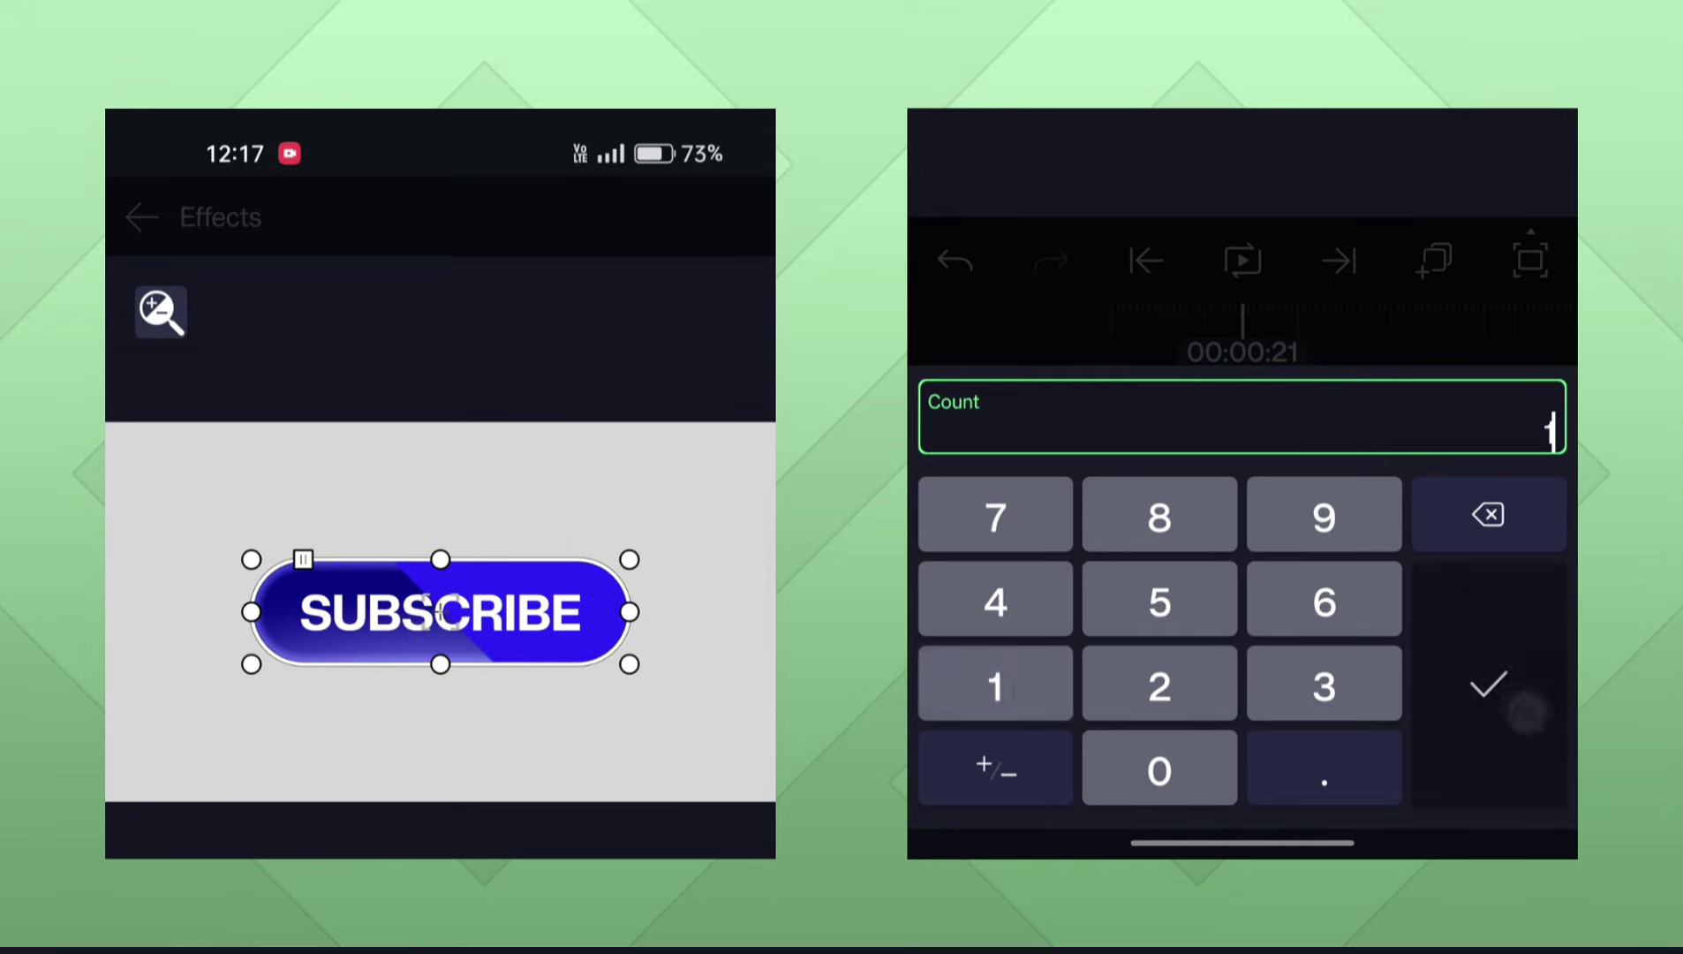
pyautogui.click(1485, 687)
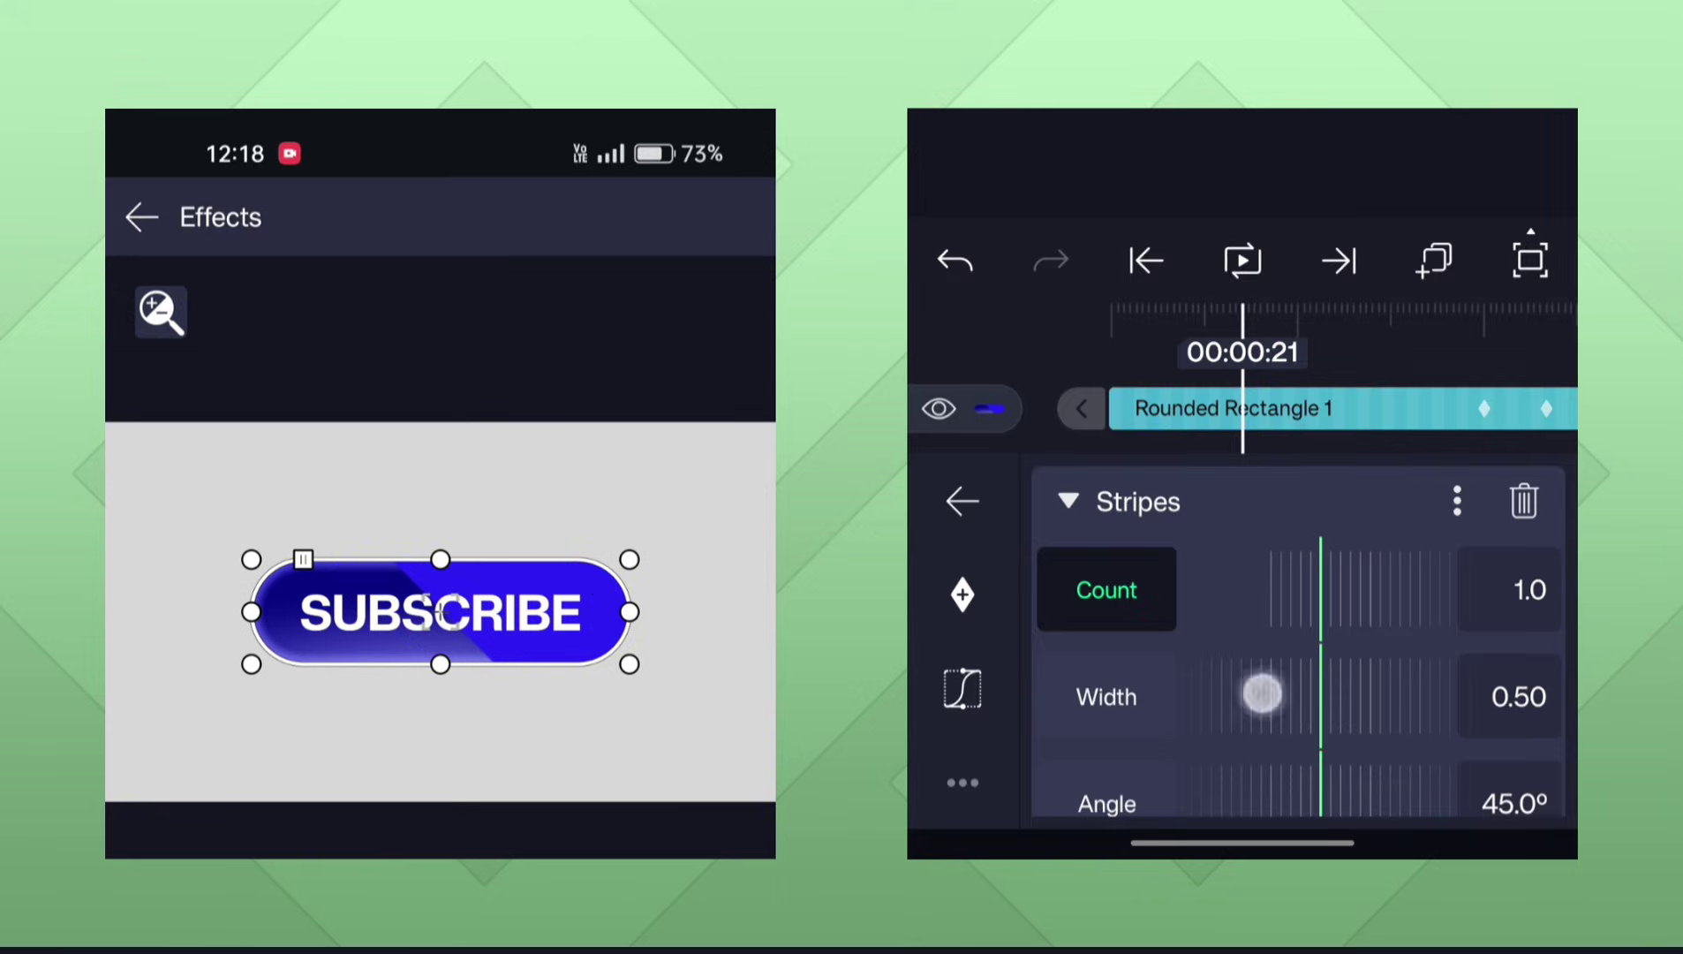
pyautogui.moveTo(1289, 692)
pyautogui.mouseDown()
pyautogui.moveTo(1549, 691)
pyautogui.moveTo(1337, 702)
pyautogui.mouseUp()
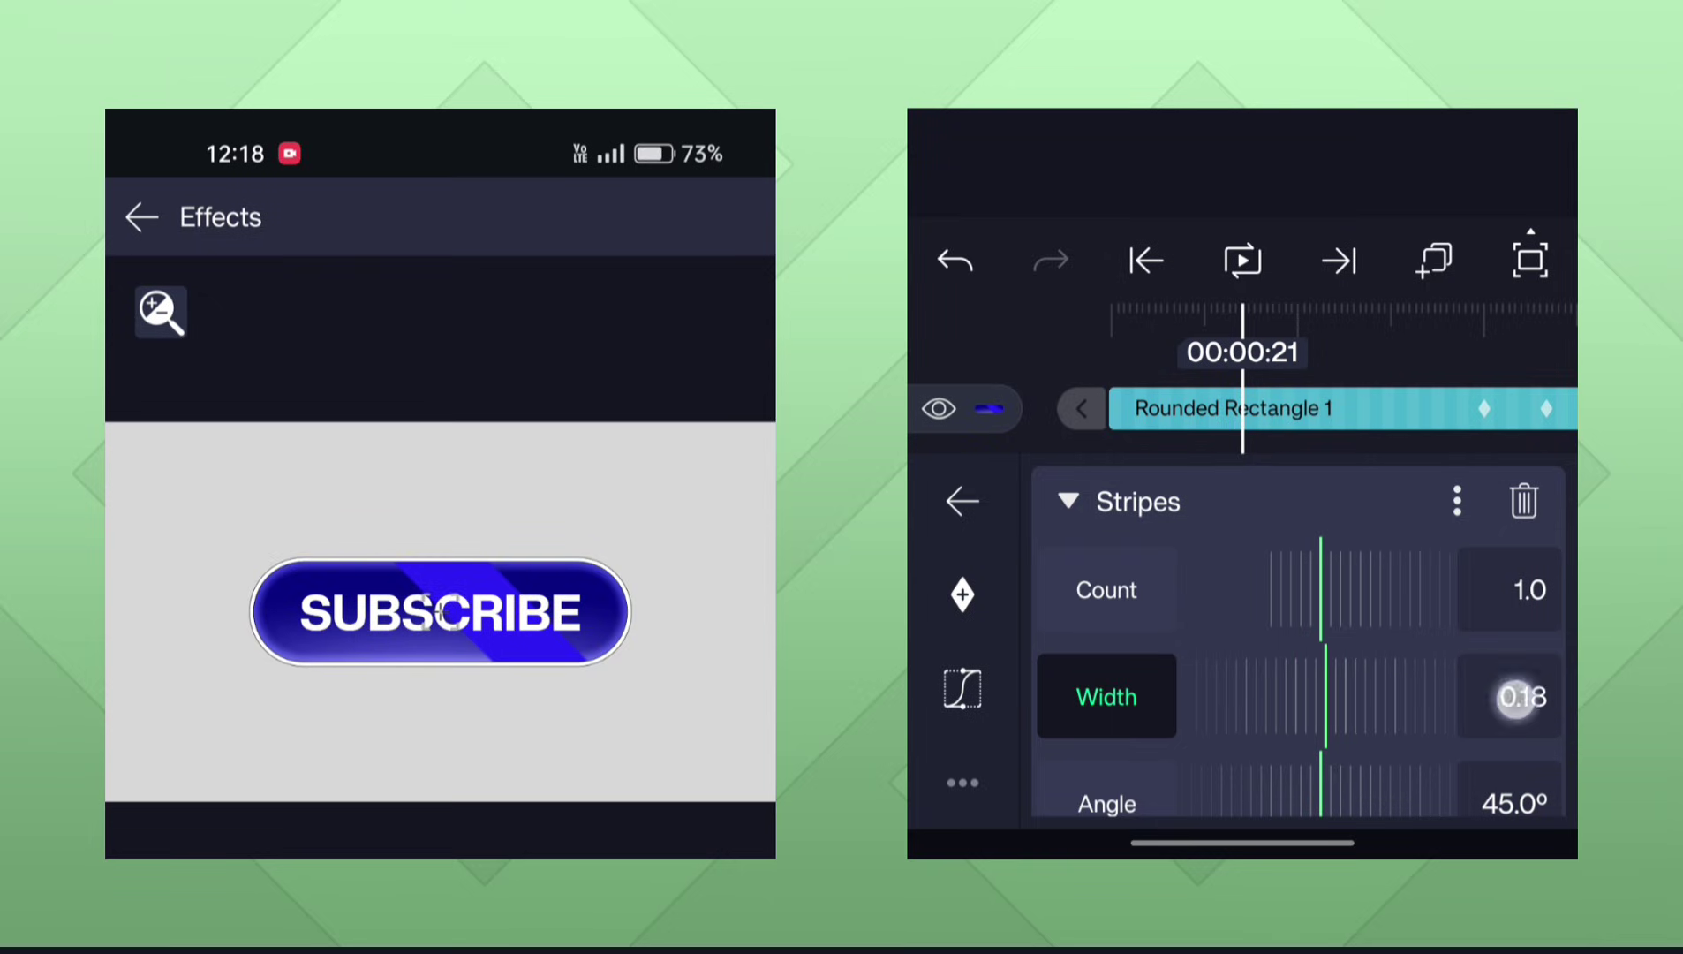
pyautogui.moveTo(1518, 657); pyautogui.dragTo(1518, 578)
pyautogui.moveTo(1149, 698)
pyautogui.mouseDown()
pyautogui.moveTo(1146, 747)
pyautogui.moveTo(1058, 773)
pyautogui.mouseUp()
pyautogui.moveTo(1413, 689)
pyautogui.mouseDown()
pyautogui.moveTo(1360, 687)
pyautogui.moveTo(1440, 688)
pyautogui.moveTo(1375, 690)
pyautogui.moveTo(1408, 680)
pyautogui.mouseUp()
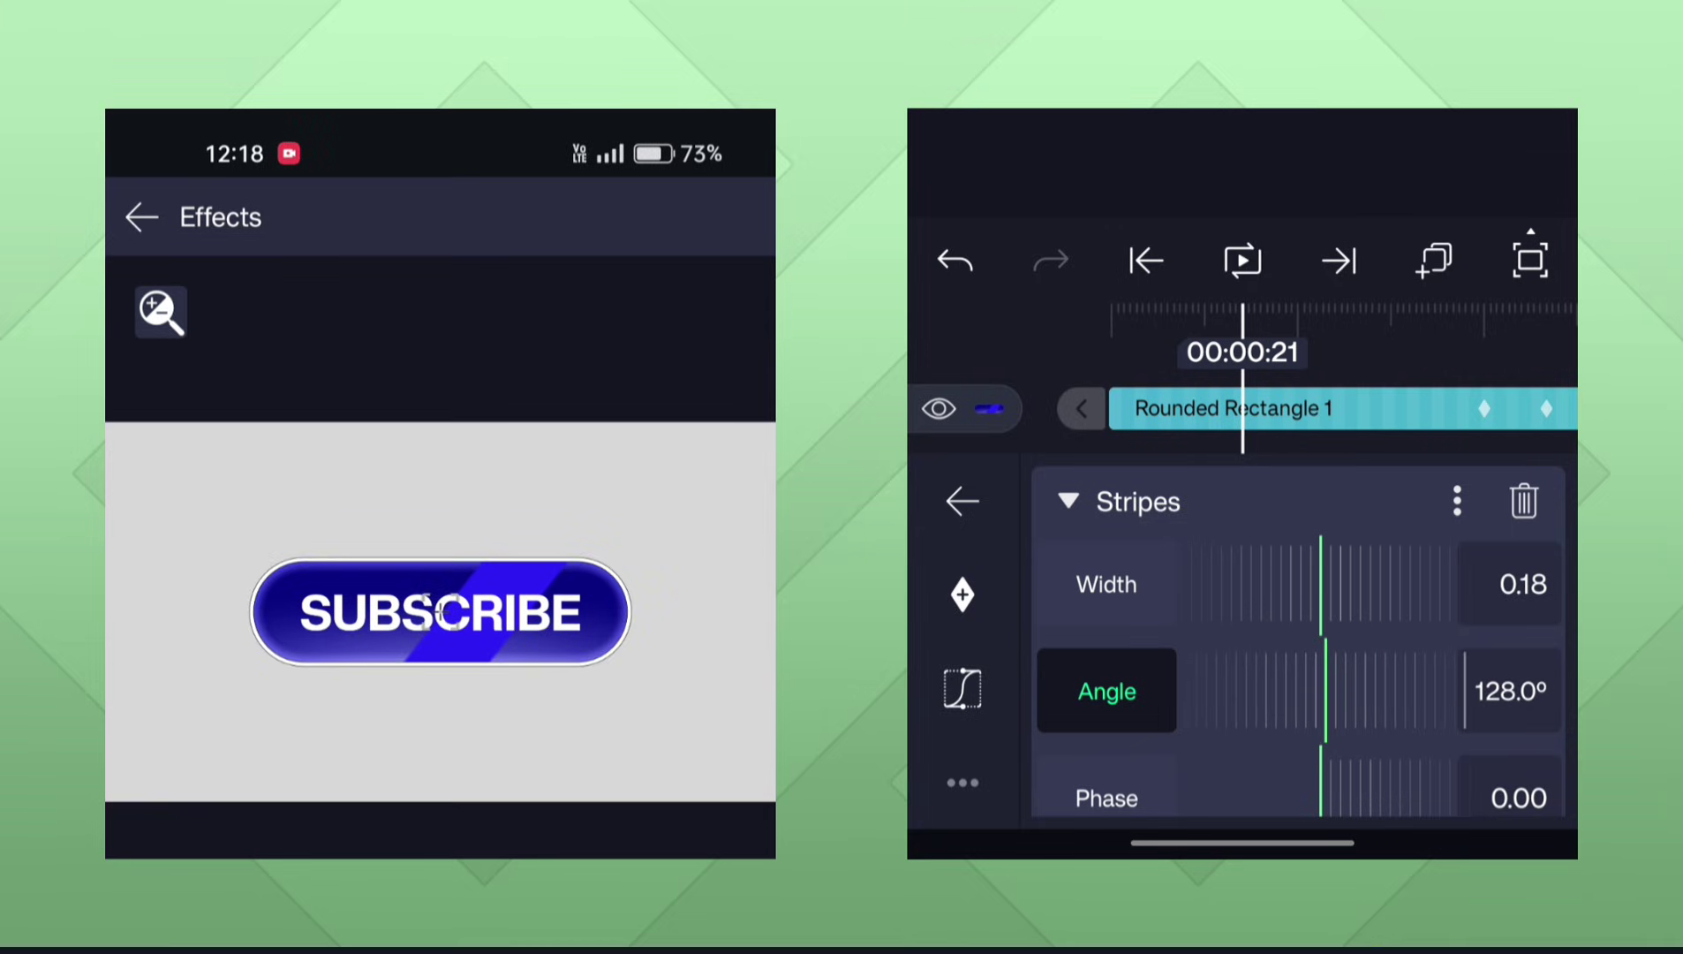
pyautogui.moveTo(1518, 669); pyautogui.dragTo(1514, 402)
# Change the stripe colour to a semi-transparent grey.
pyautogui.click(1518, 599)
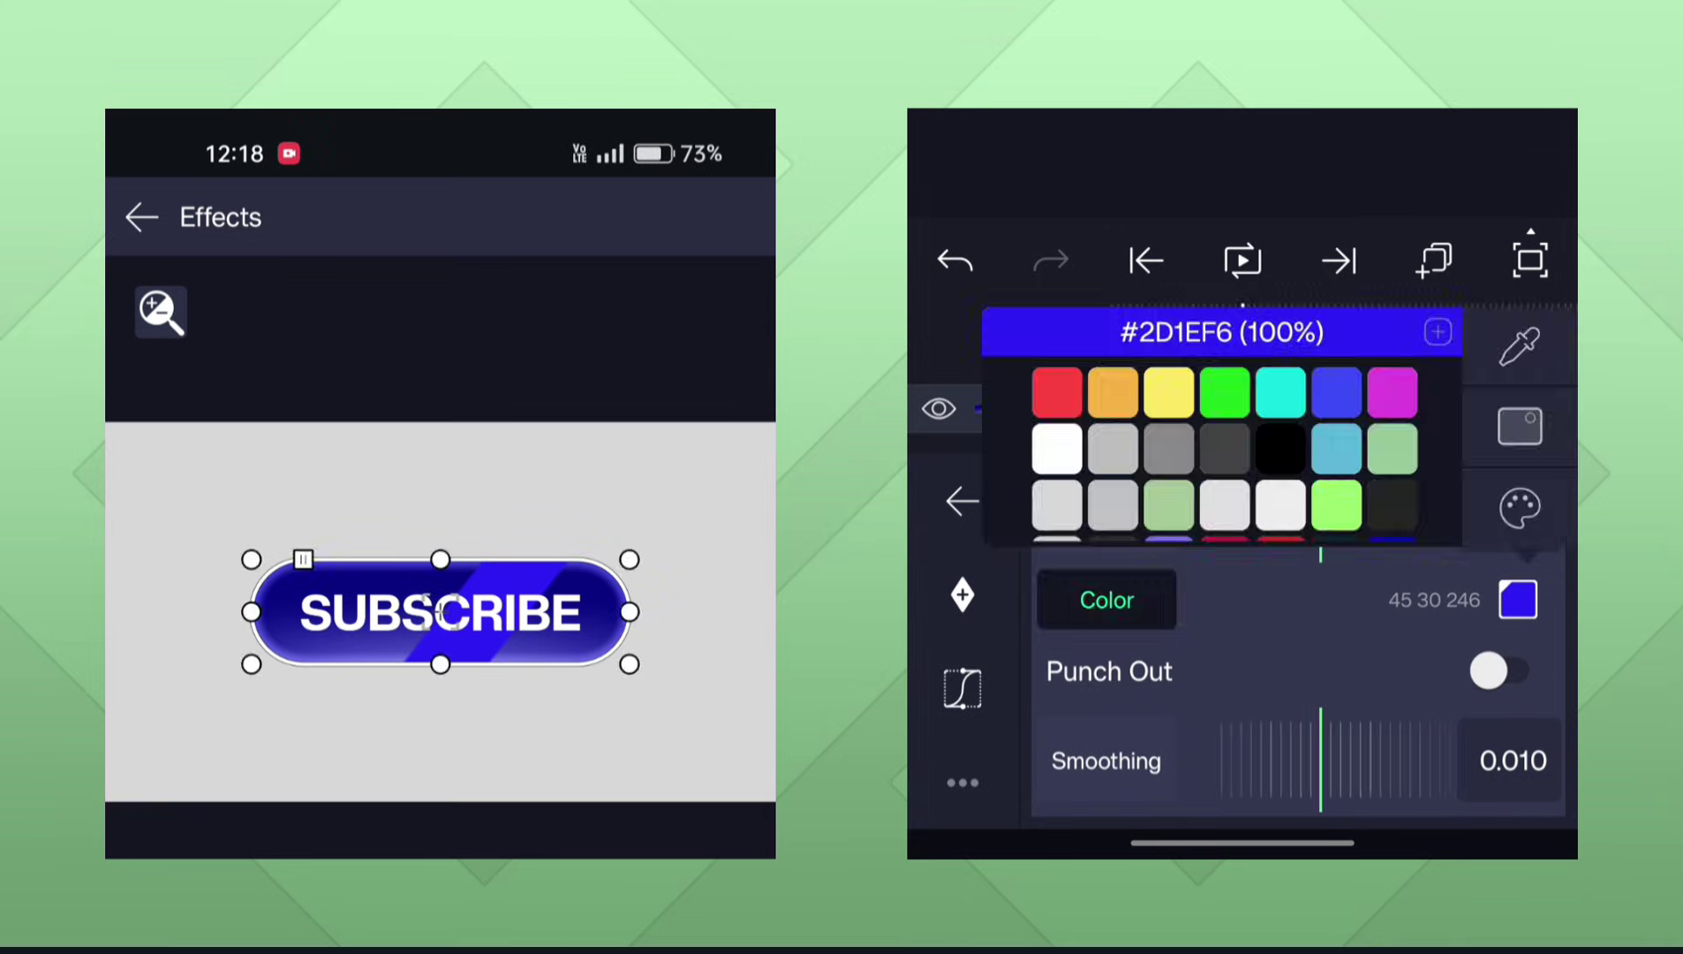
pyautogui.click(1520, 426)
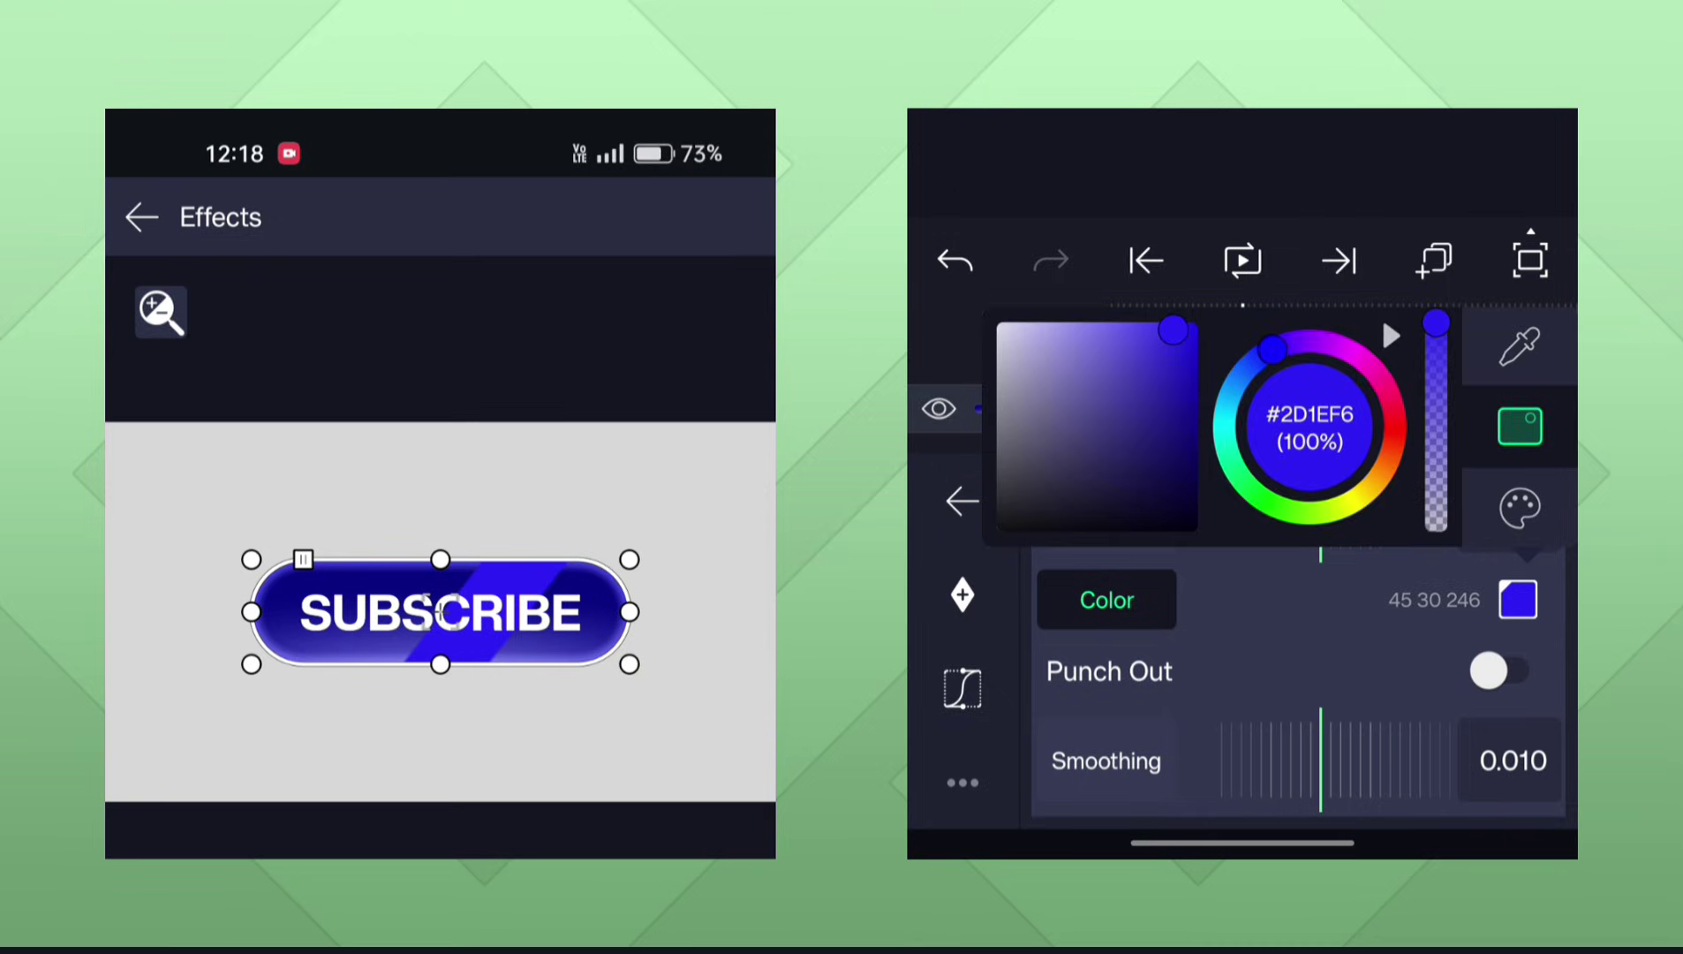
pyautogui.moveTo(1157, 331)
pyautogui.mouseDown()
pyautogui.moveTo(949, 387)
pyautogui.moveTo(931, 405)
pyautogui.moveTo(931, 477)
pyautogui.mouseUp()
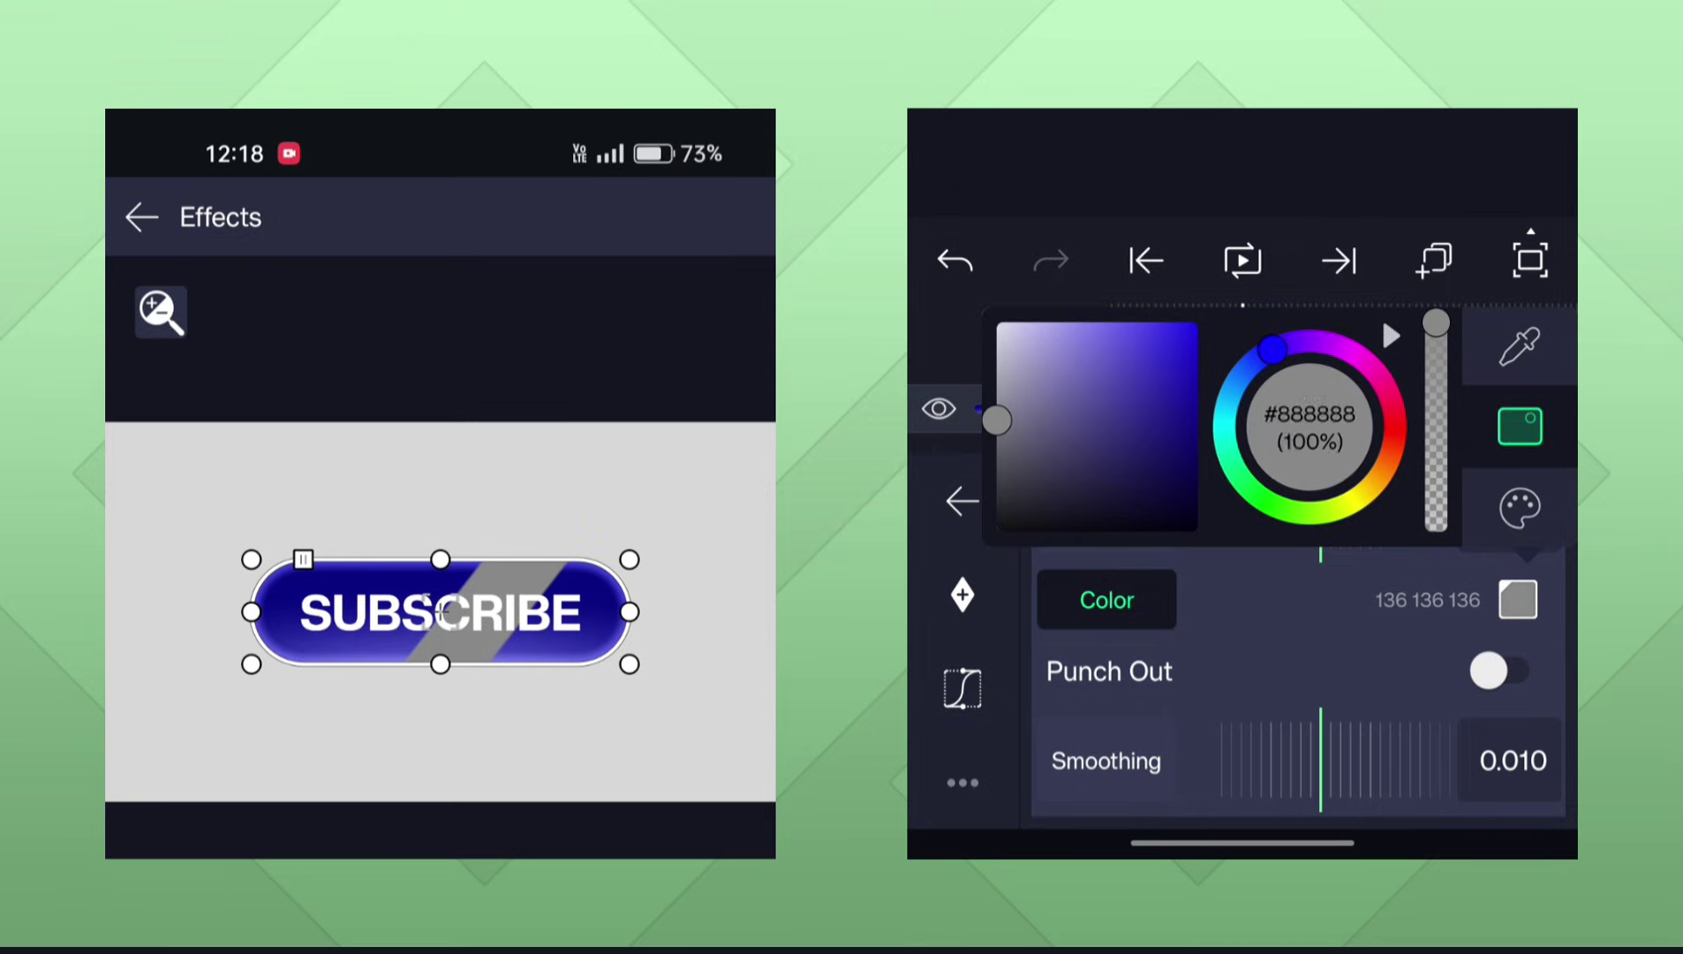
pyautogui.moveTo(1437, 324)
pyautogui.mouseDown()
pyautogui.moveTo(1453, 338)
pyautogui.moveTo(1448, 393)
pyautogui.moveTo(1484, 441)
pyautogui.moveTo(1533, 444)
pyautogui.moveTo(1538, 477)
pyautogui.mouseUp()
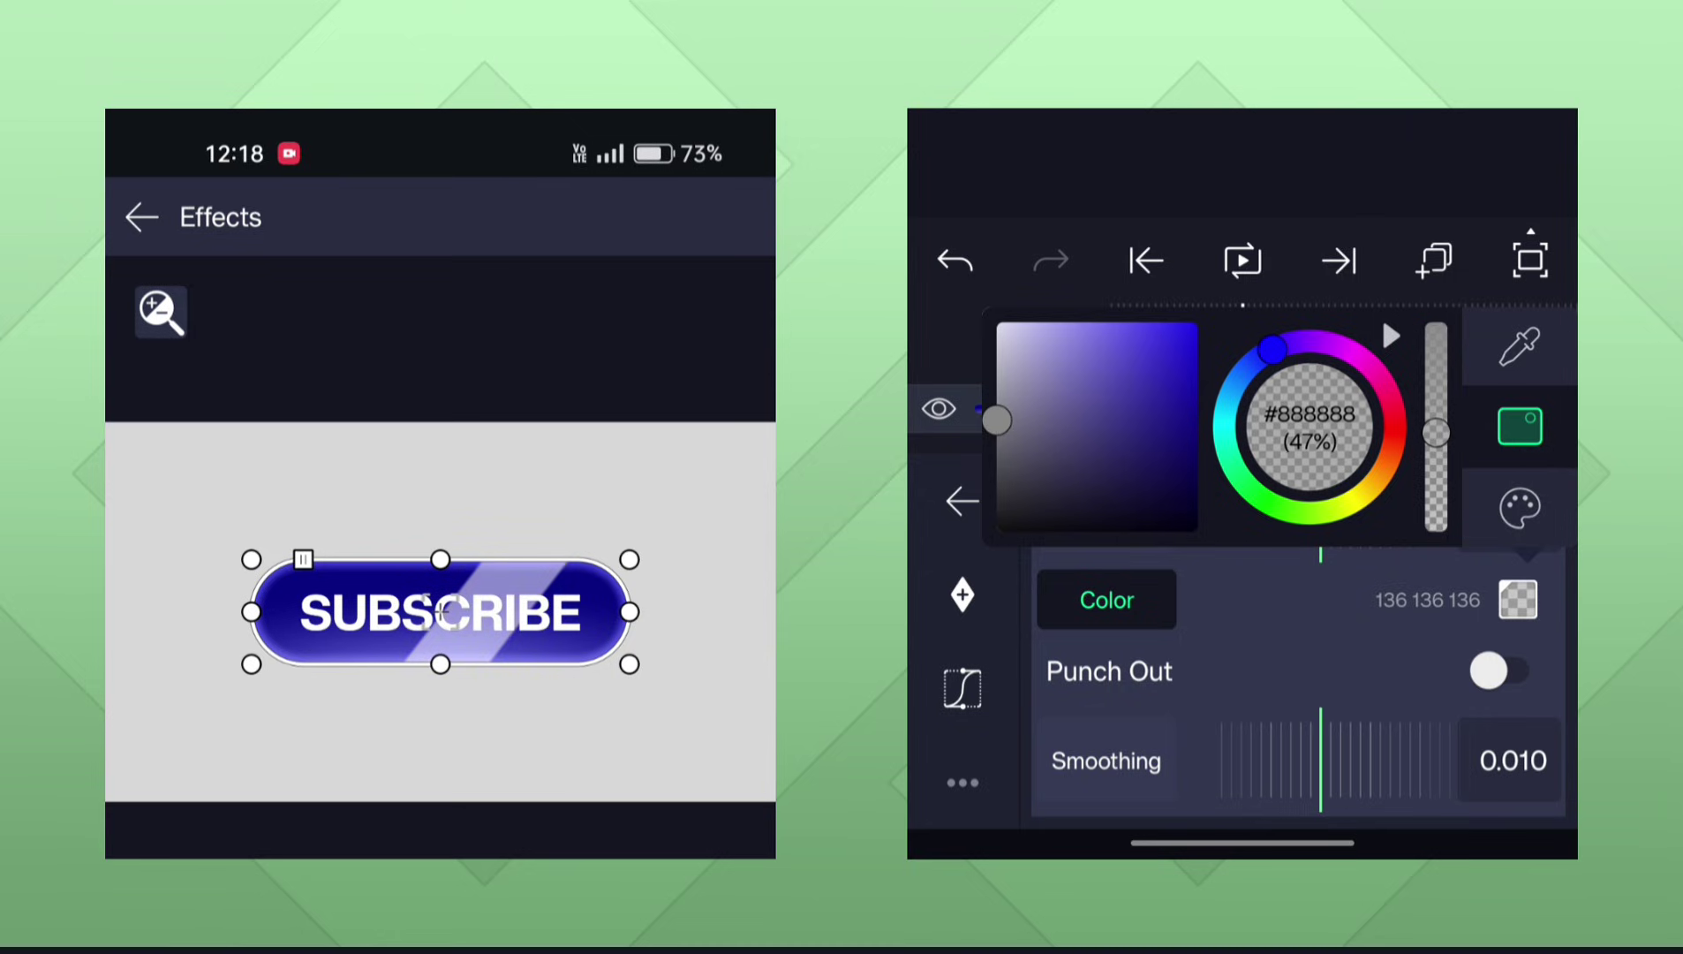
pyautogui.click(1520, 426)
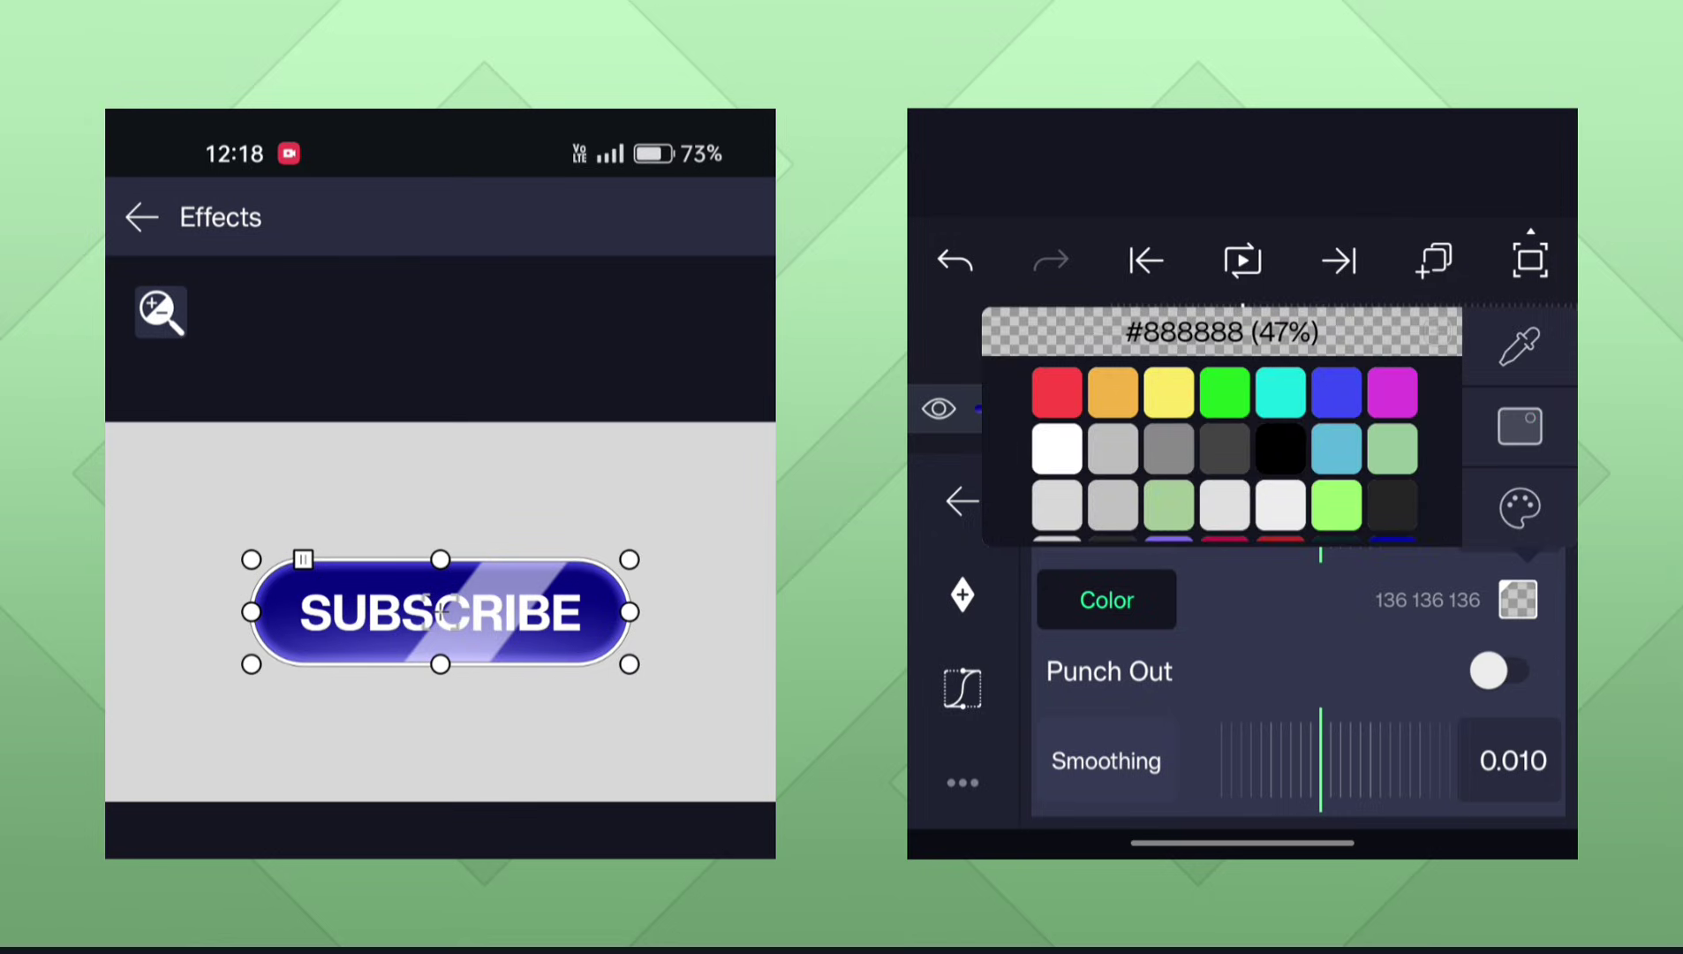
pyautogui.click(1537, 574)
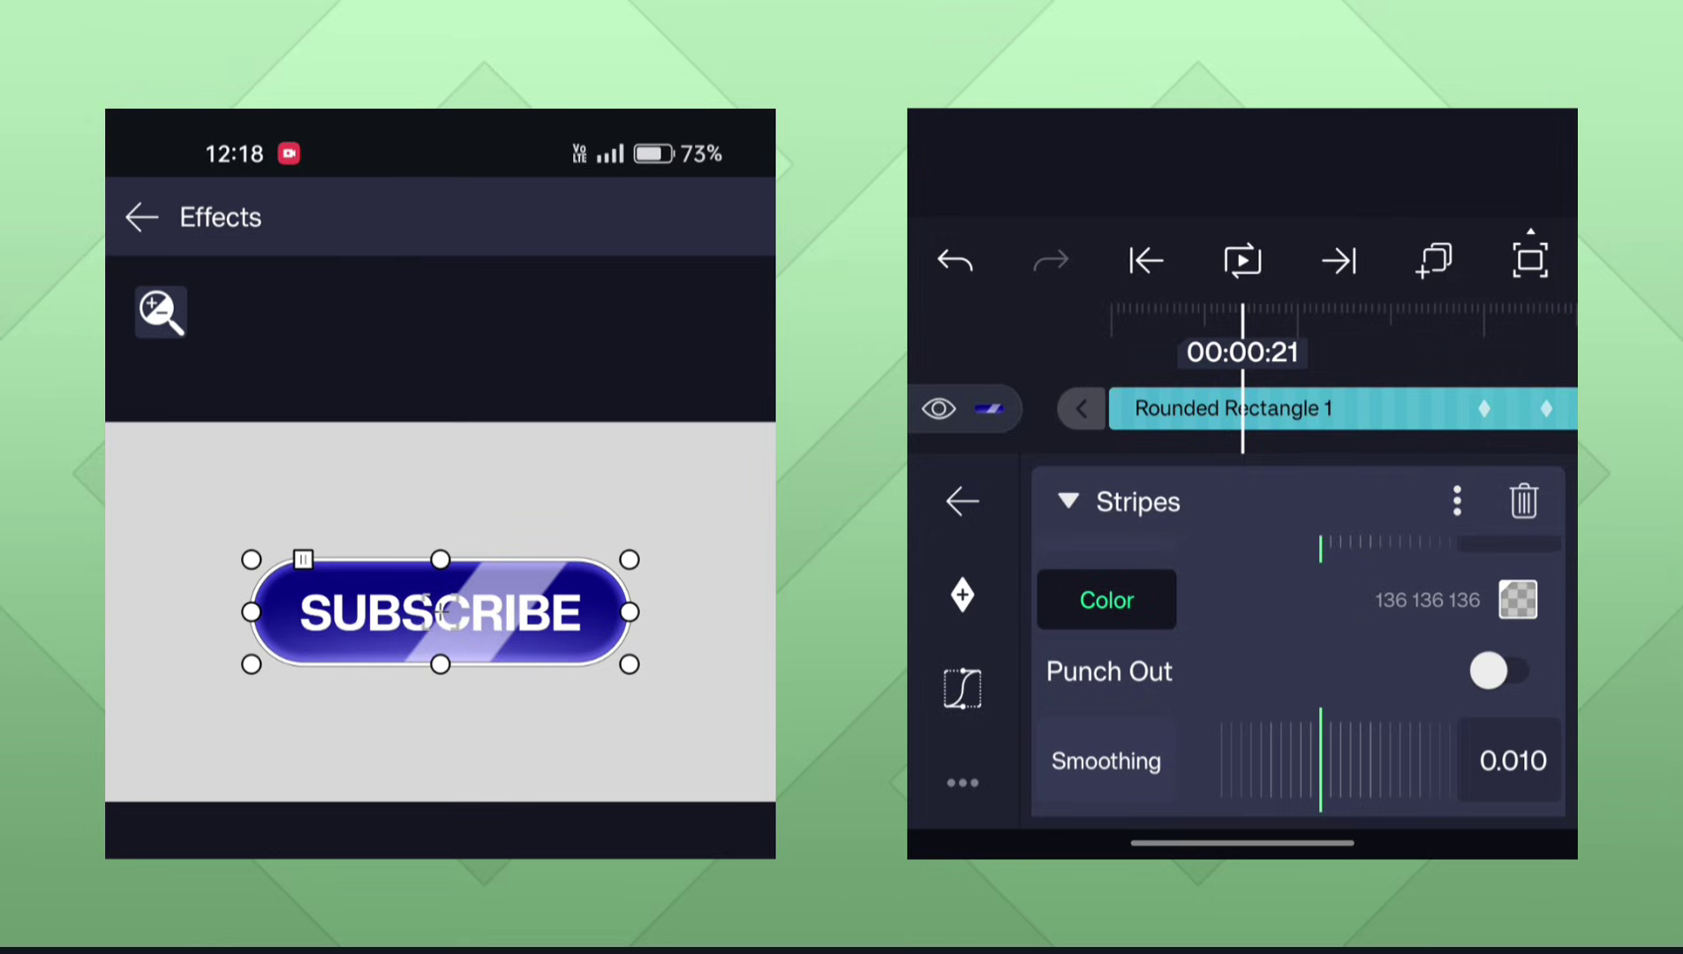
pyautogui.moveTo(1440, 583); pyautogui.dragTo(1440, 513)
# Raise the stripe Smoothing to about 0.076 to soften its edges.
pyautogui.click(1109, 698)
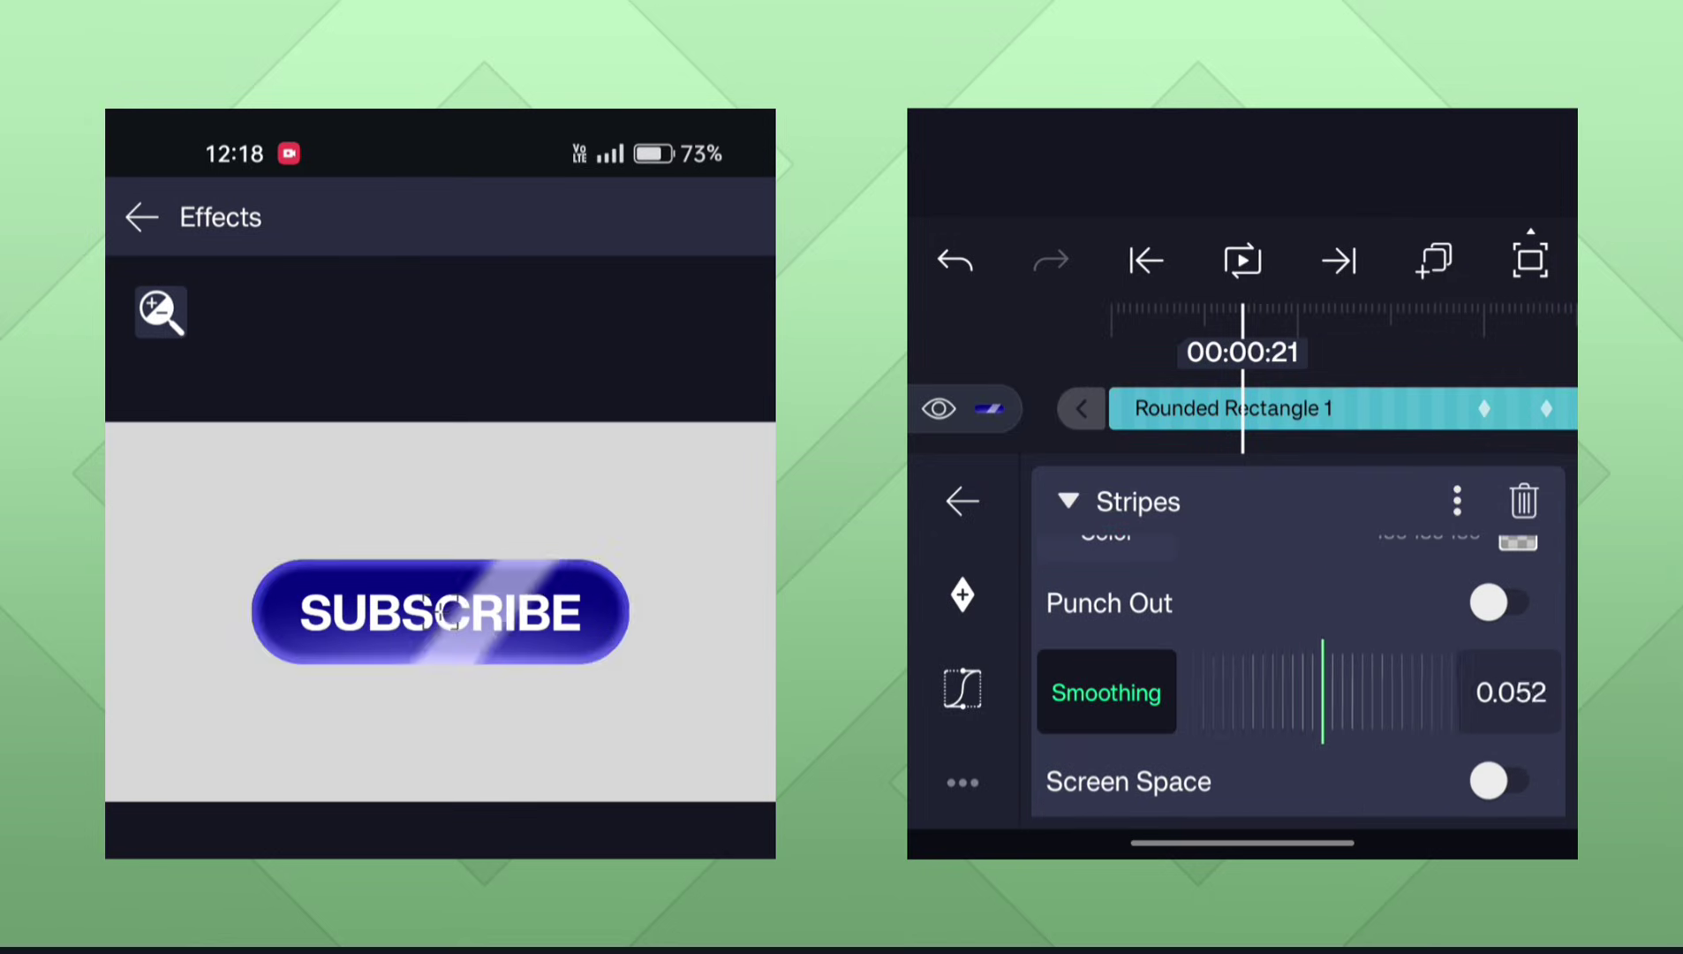
pyautogui.moveTo(1244, 693)
pyautogui.mouseDown()
pyautogui.moveTo(1353, 668)
pyautogui.moveTo(1522, 680)
pyautogui.moveTo(1291, 680)
pyautogui.mouseUp()
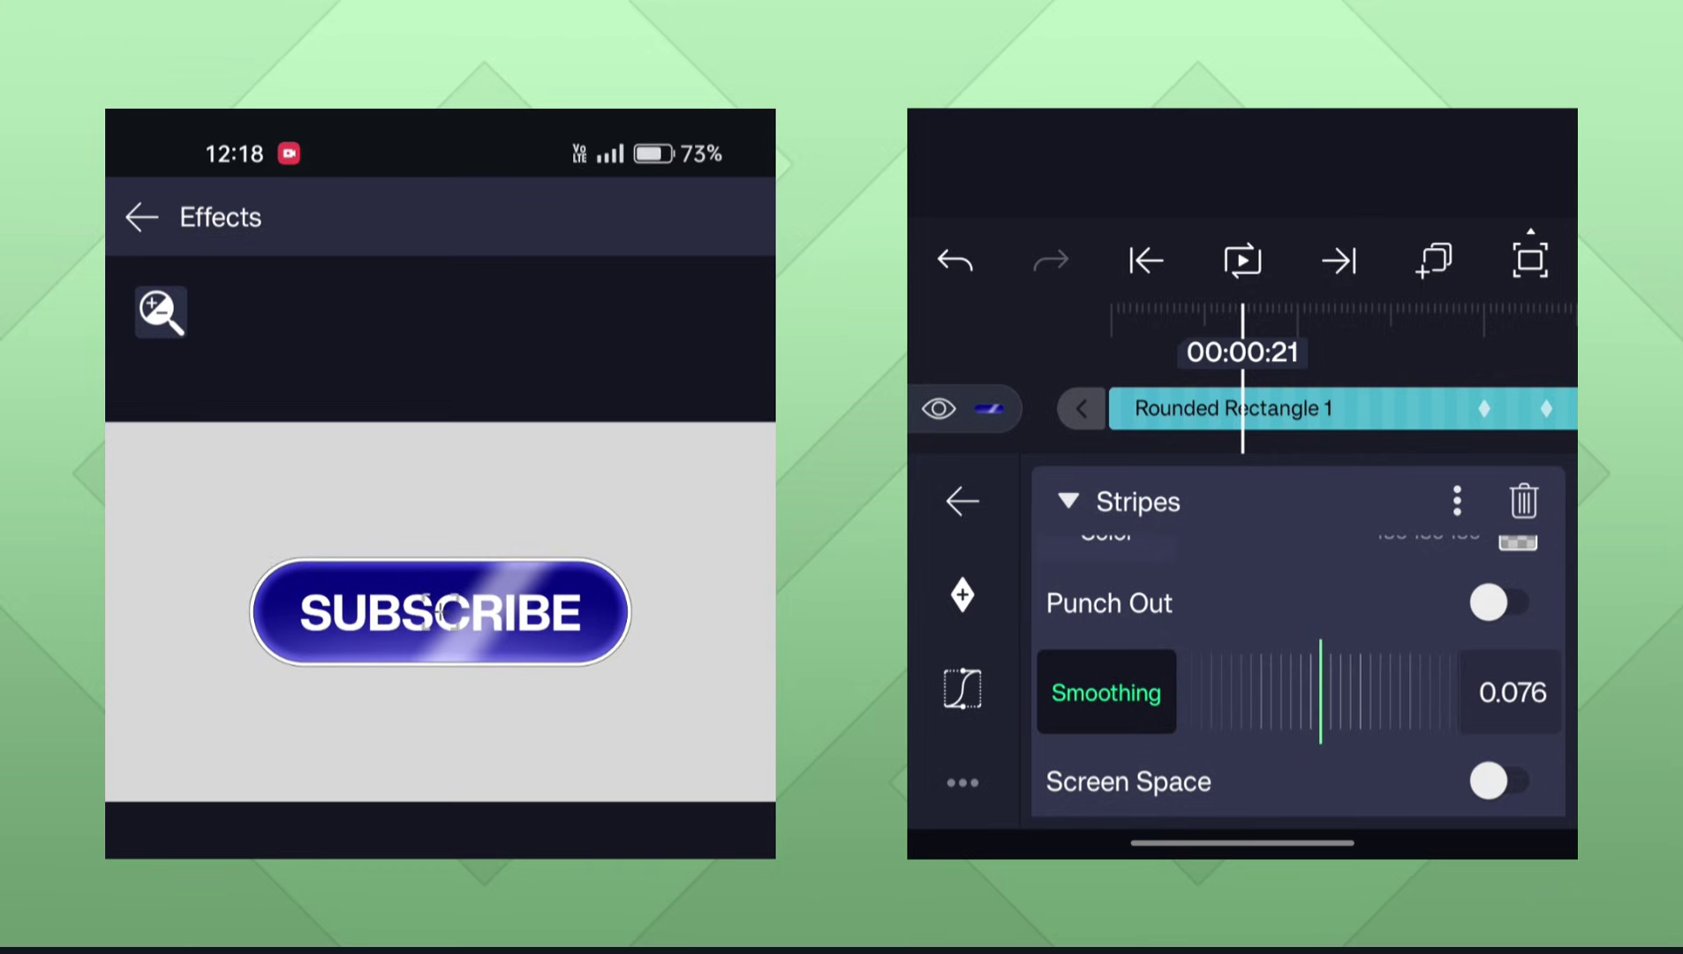
pyautogui.moveTo(1490, 685); pyautogui.dragTo(1504, 821)
# Refine the stripe colour to light grey (166,166,166) at about 27% opacity.
pyautogui.click(1519, 658)
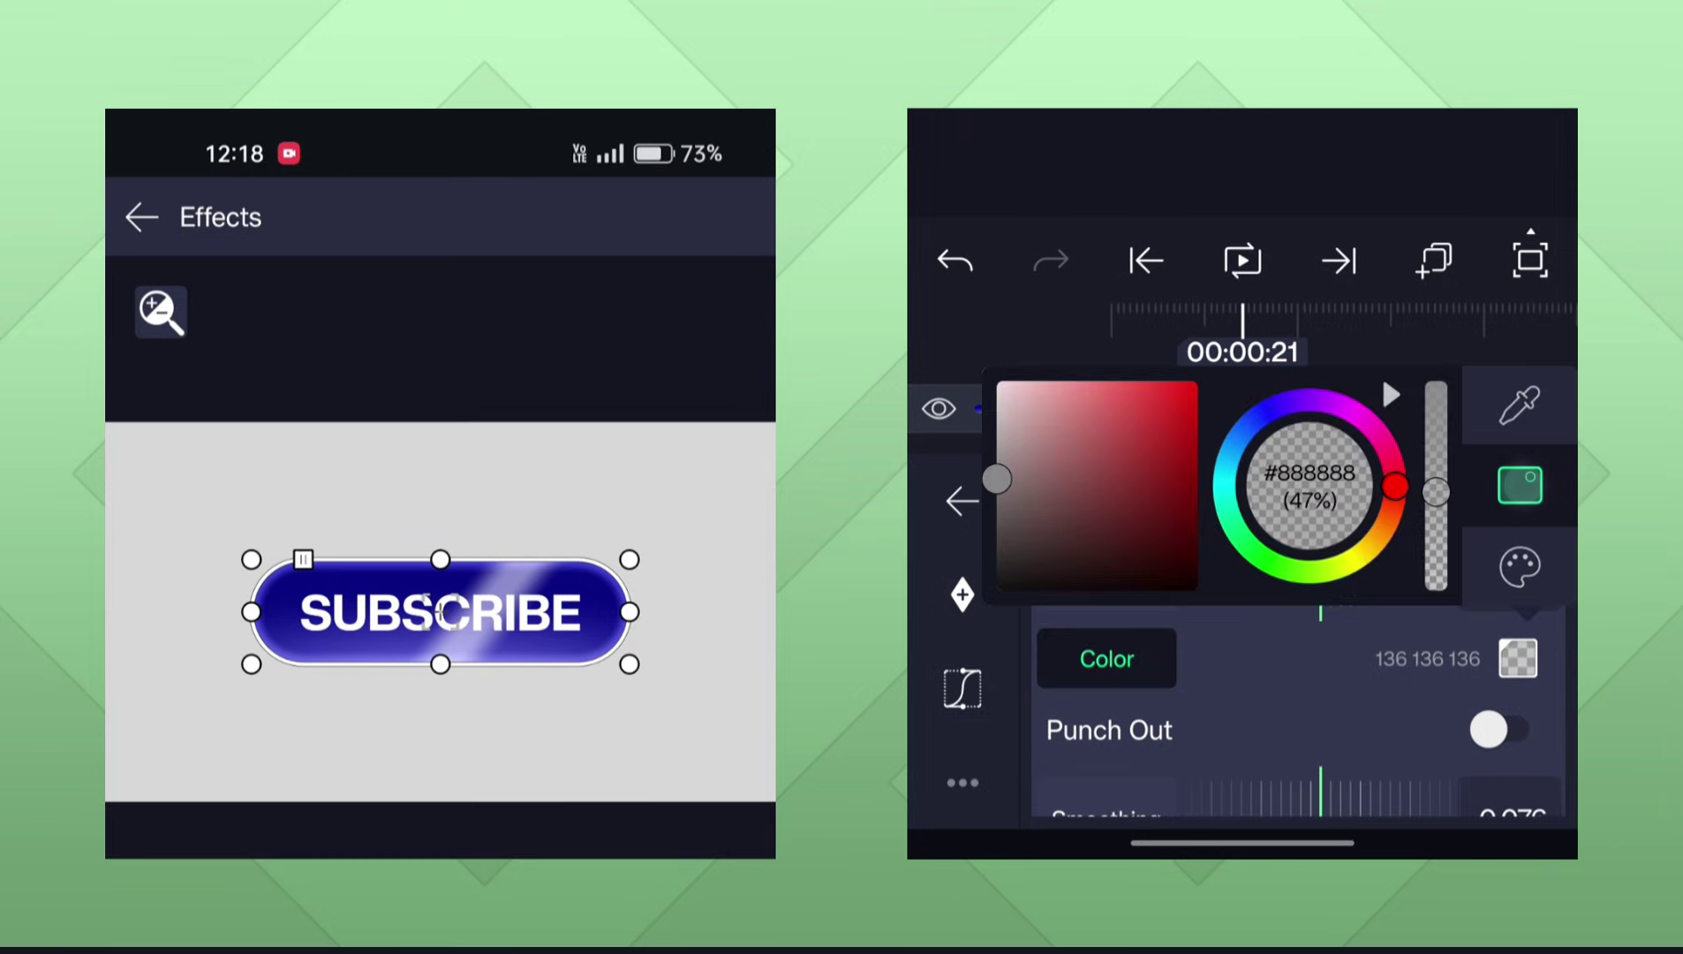
pyautogui.moveTo(997, 478); pyautogui.dragTo(997, 454)
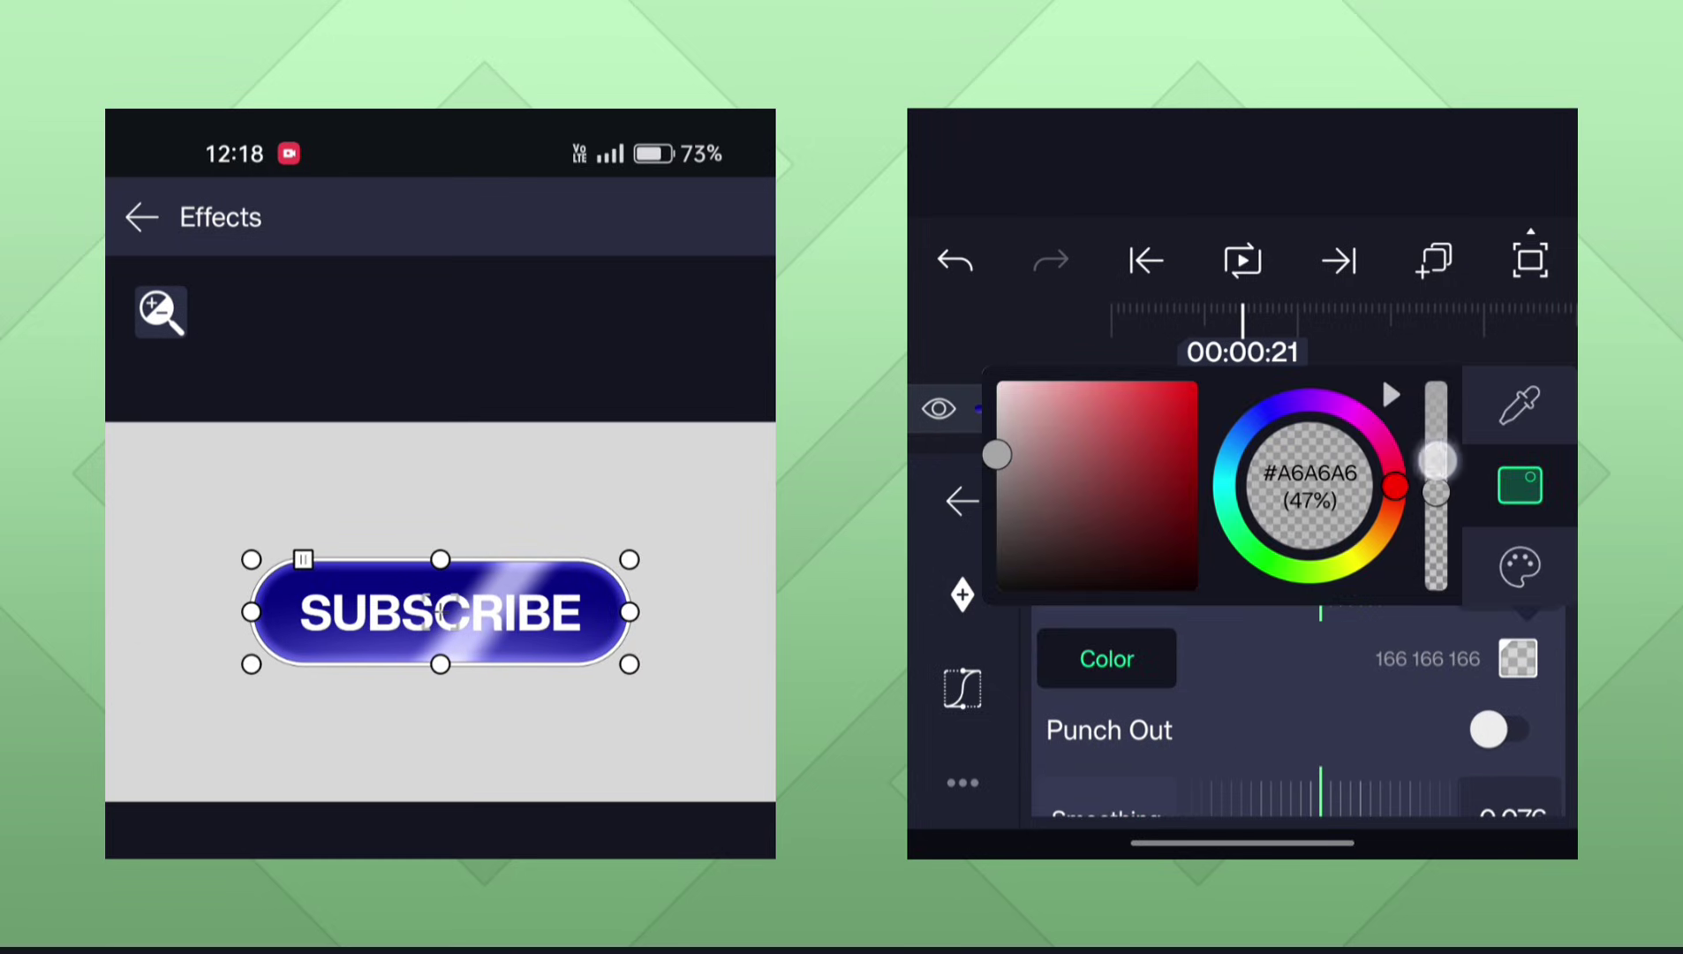
pyautogui.moveTo(1443, 455)
pyautogui.mouseDown()
pyautogui.moveTo(1492, 504)
pyautogui.moveTo(1488, 619)
pyautogui.moveTo(1490, 528)
pyautogui.mouseUp()
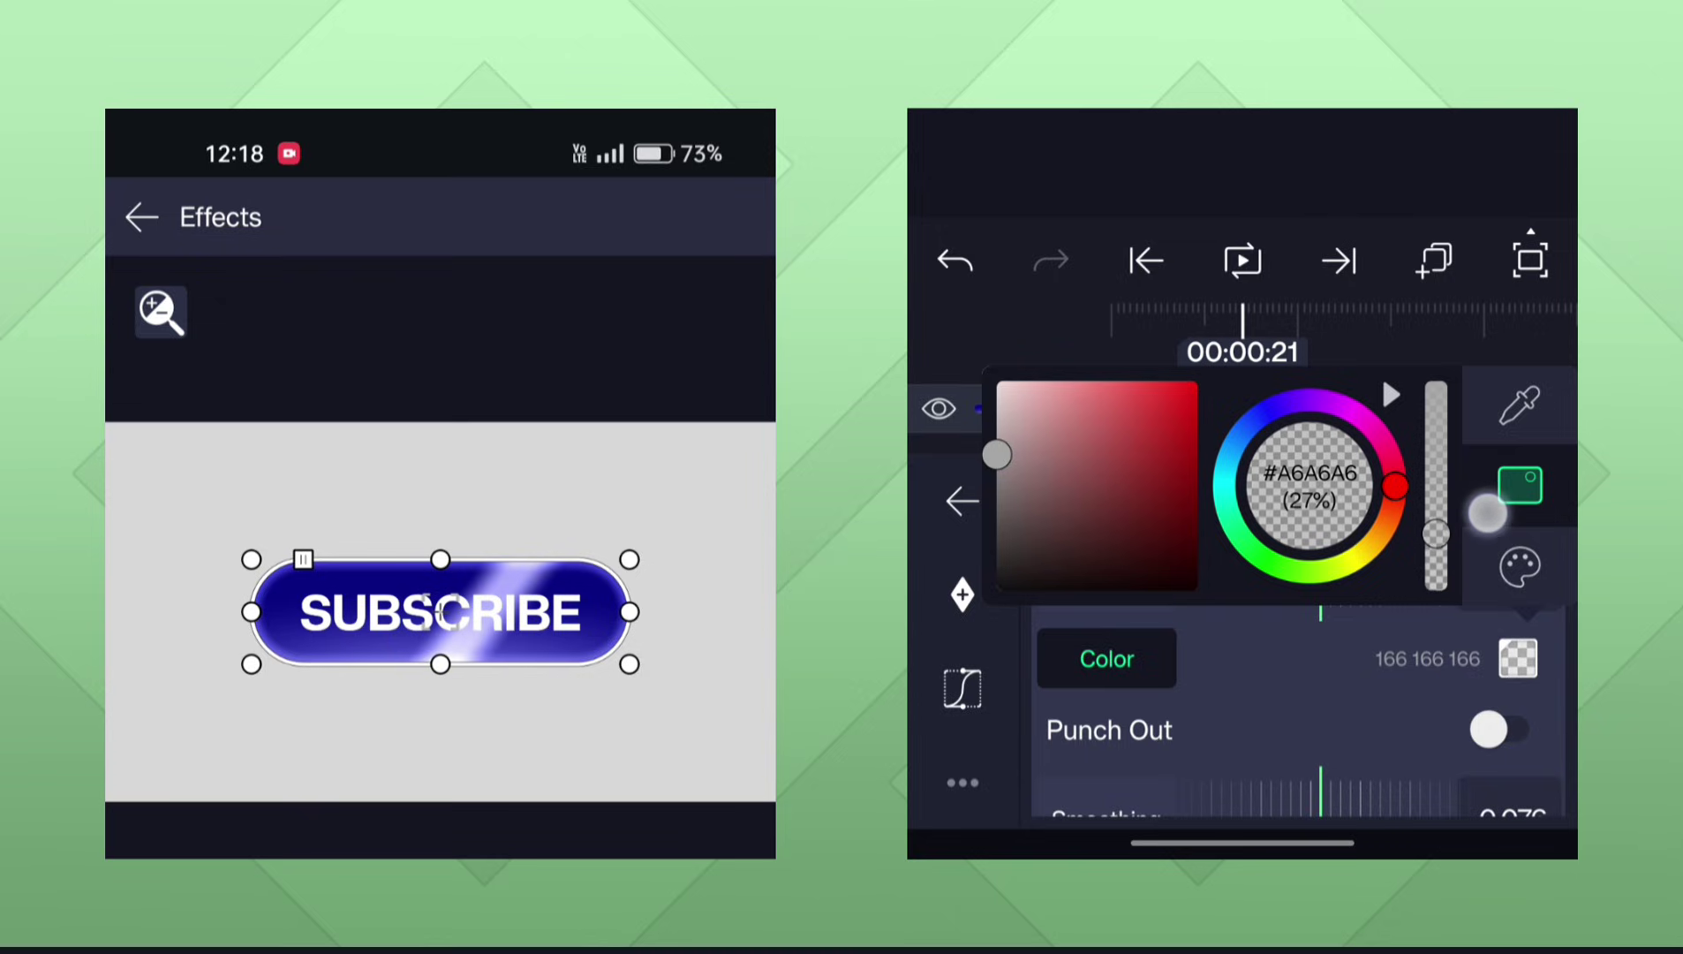
pyautogui.click(1487, 512)
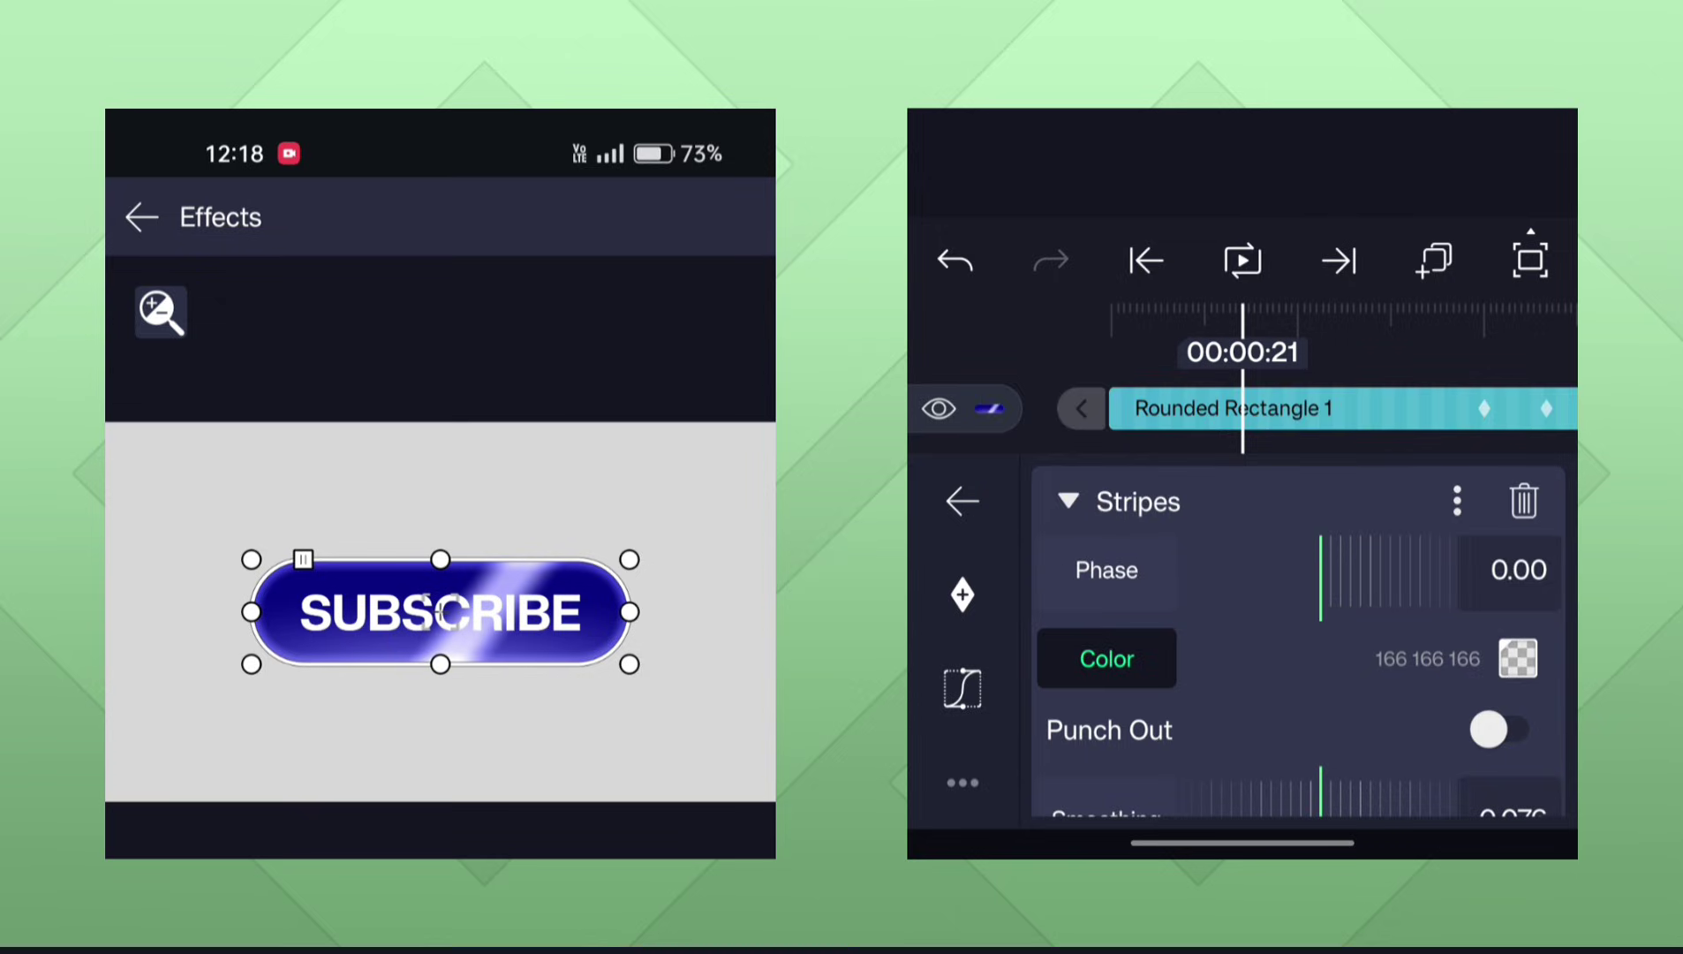
# Shift the stripe Phase to set the shine's starting position across the button.
pyautogui.scroll(3, 1298, 645)
pyautogui.scroll(-2, 1529, 590)
pyautogui.moveTo(1515, 610); pyautogui.dragTo(1518, 490)
pyautogui.moveTo(1305, 678); pyautogui.dragTo(1250, 680)
pyautogui.moveTo(1413, 661)
pyautogui.mouseDown()
pyautogui.moveTo(1187, 691)
pyautogui.moveTo(1379, 629)
pyautogui.moveTo(1304, 661)
pyautogui.moveTo(1413, 666)
pyautogui.moveTo(965, 751)
pyautogui.mouseUp()
pyautogui.moveTo(1305, 641)
pyautogui.mouseDown()
pyautogui.moveTo(1004, 668)
pyautogui.moveTo(952, 698)
pyautogui.mouseUp()
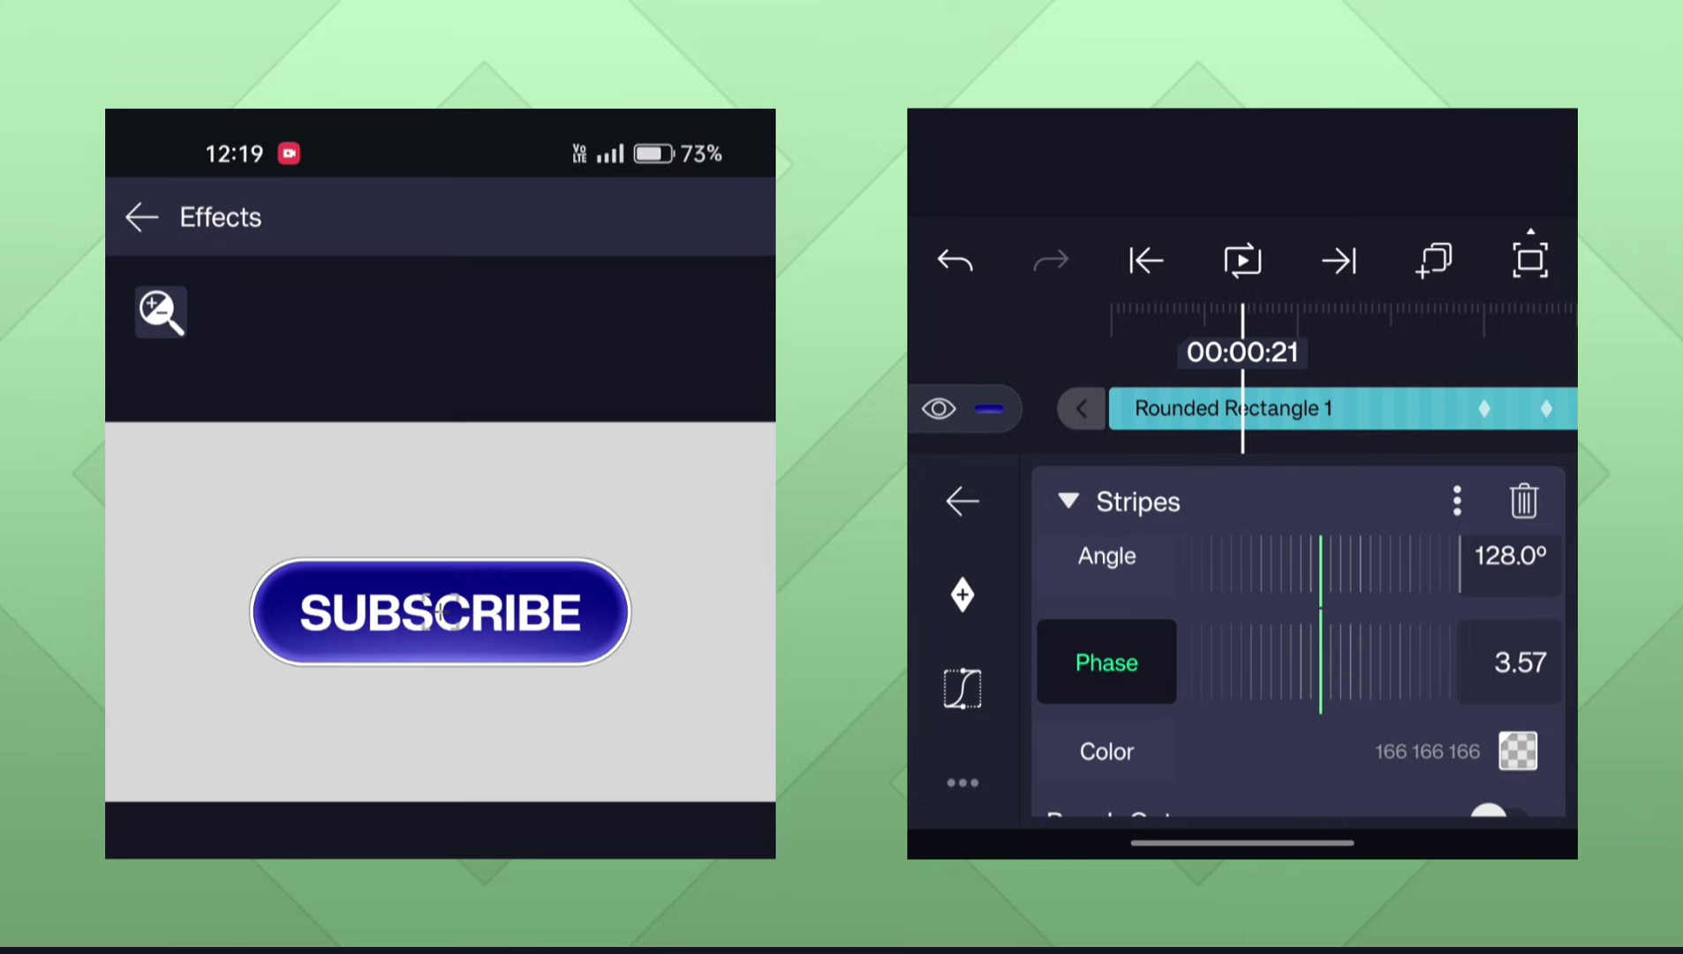
# Keyframe a different Phase value at about 00:01:14.
pyautogui.moveTo(1358, 417); pyautogui.dragTo(1411, 425)
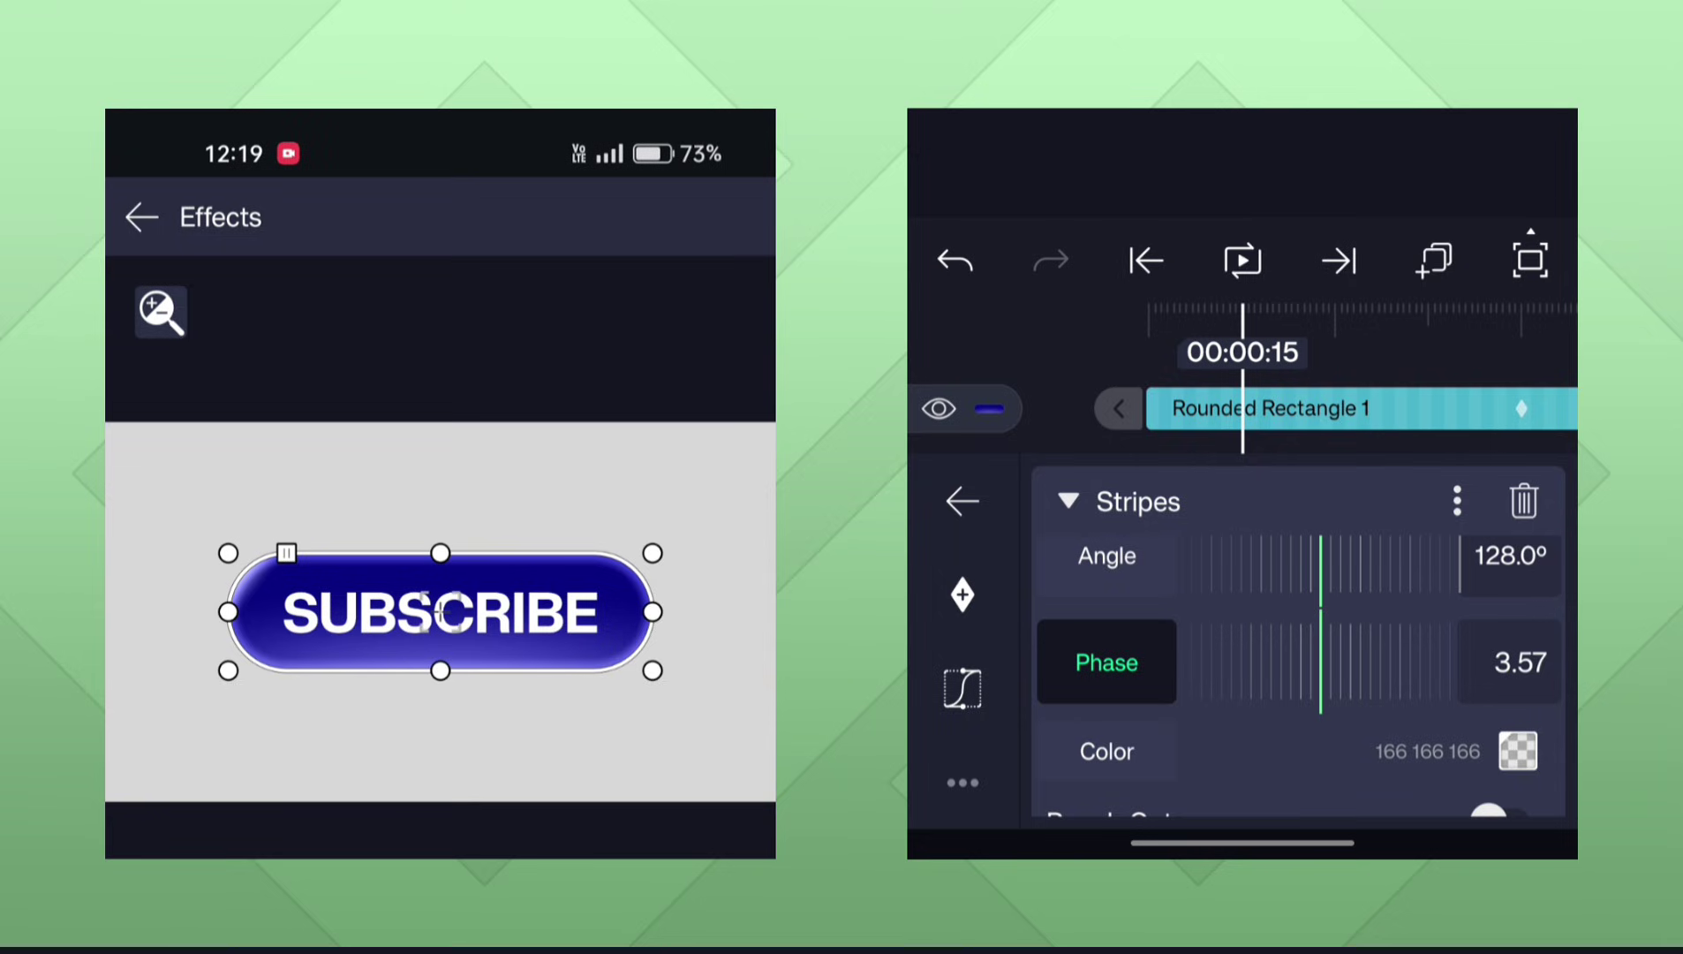
pyautogui.moveTo(1408, 433); pyautogui.dragTo(1227, 456)
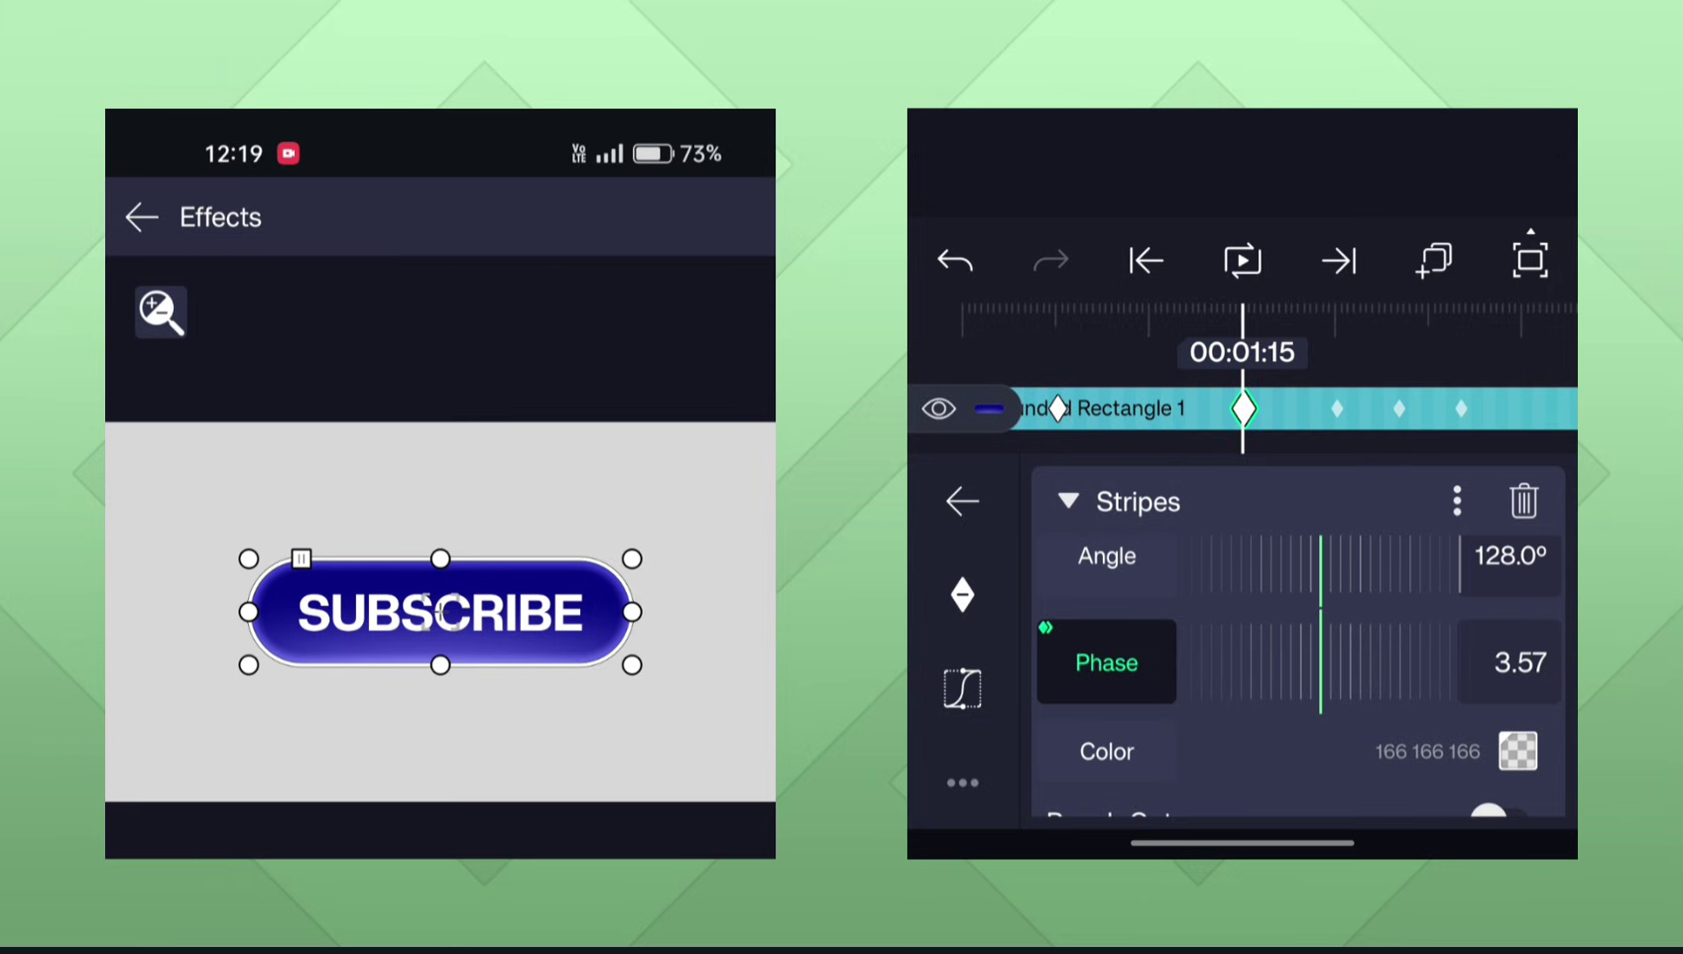
pyautogui.moveTo(1337, 639)
pyautogui.mouseDown()
pyautogui.moveTo(1489, 647)
pyautogui.moveTo(1270, 657)
pyautogui.moveTo(1557, 681)
pyautogui.mouseUp()
pyautogui.click(1447, 642)
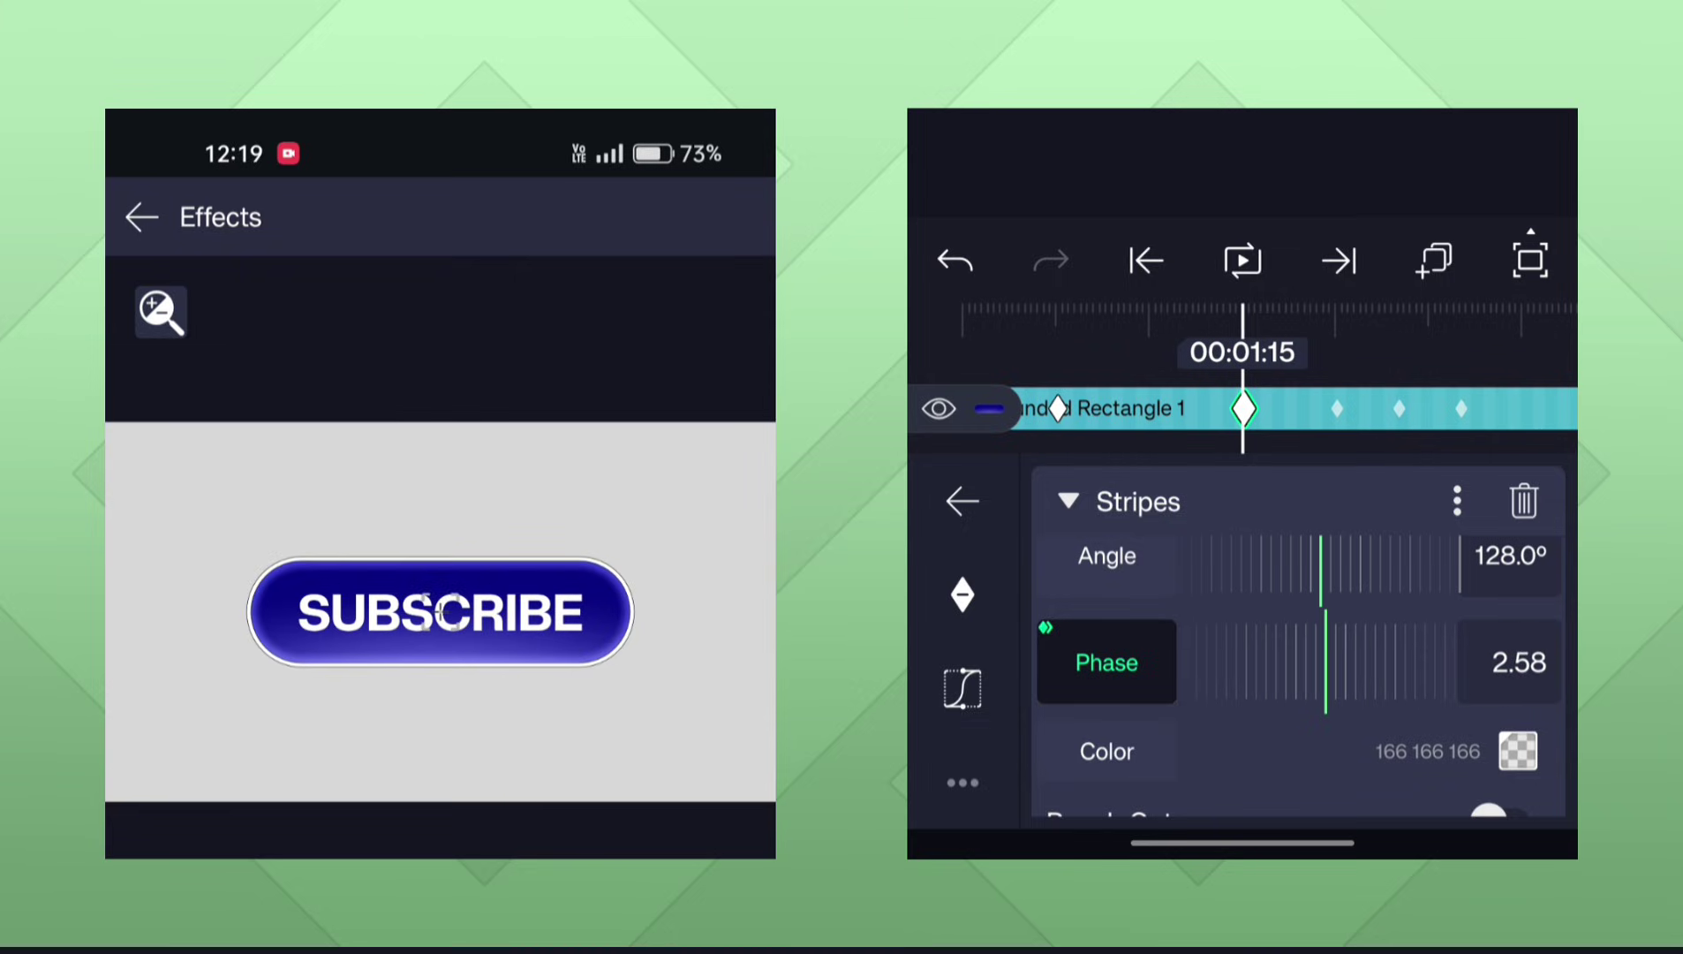
# Apply a steepened cubic bezier ease-in-out curve to the phase change.
pyautogui.moveTo(1395, 417); pyautogui.dragTo(1488, 424)
pyautogui.click(963, 688)
pyautogui.click(1408, 778)
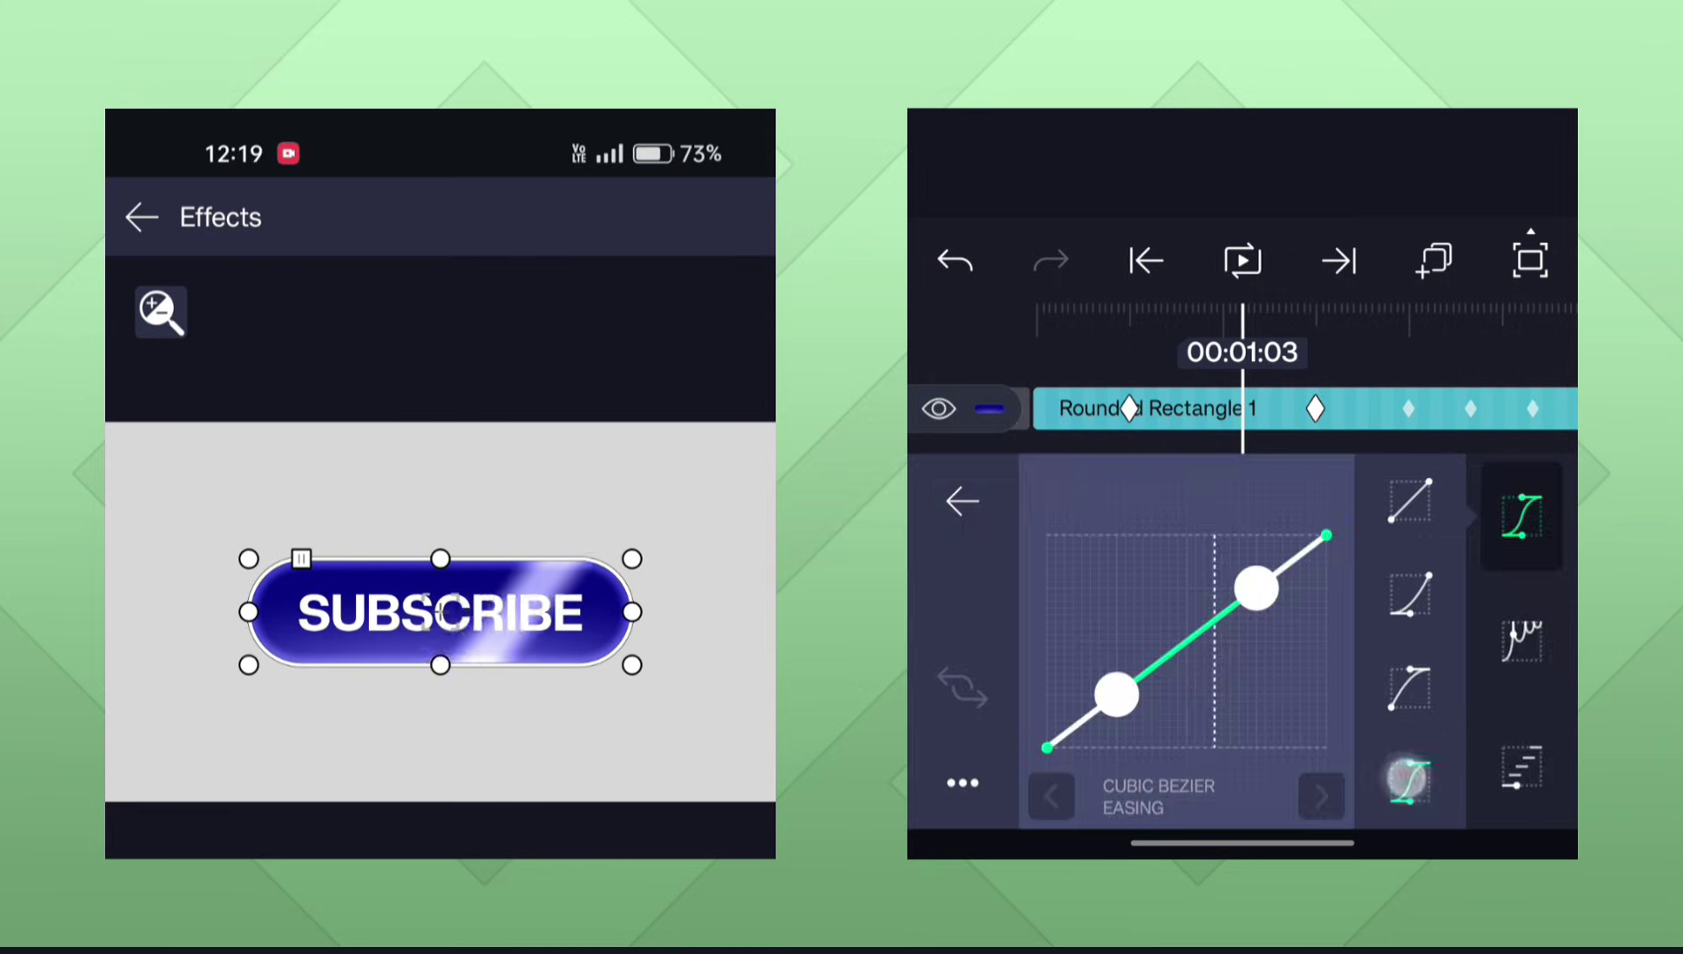
pyautogui.moveTo(1166, 468); pyautogui.dragTo(1131, 393)
pyautogui.moveTo(1149, 830)
pyautogui.mouseDown()
pyautogui.moveTo(1267, 835)
pyautogui.moveTo(1248, 843)
pyautogui.mouseUp()
# Preview the eased shine sweep on loop from the start.
pyautogui.click(1143, 245)
pyautogui.click(1243, 260)
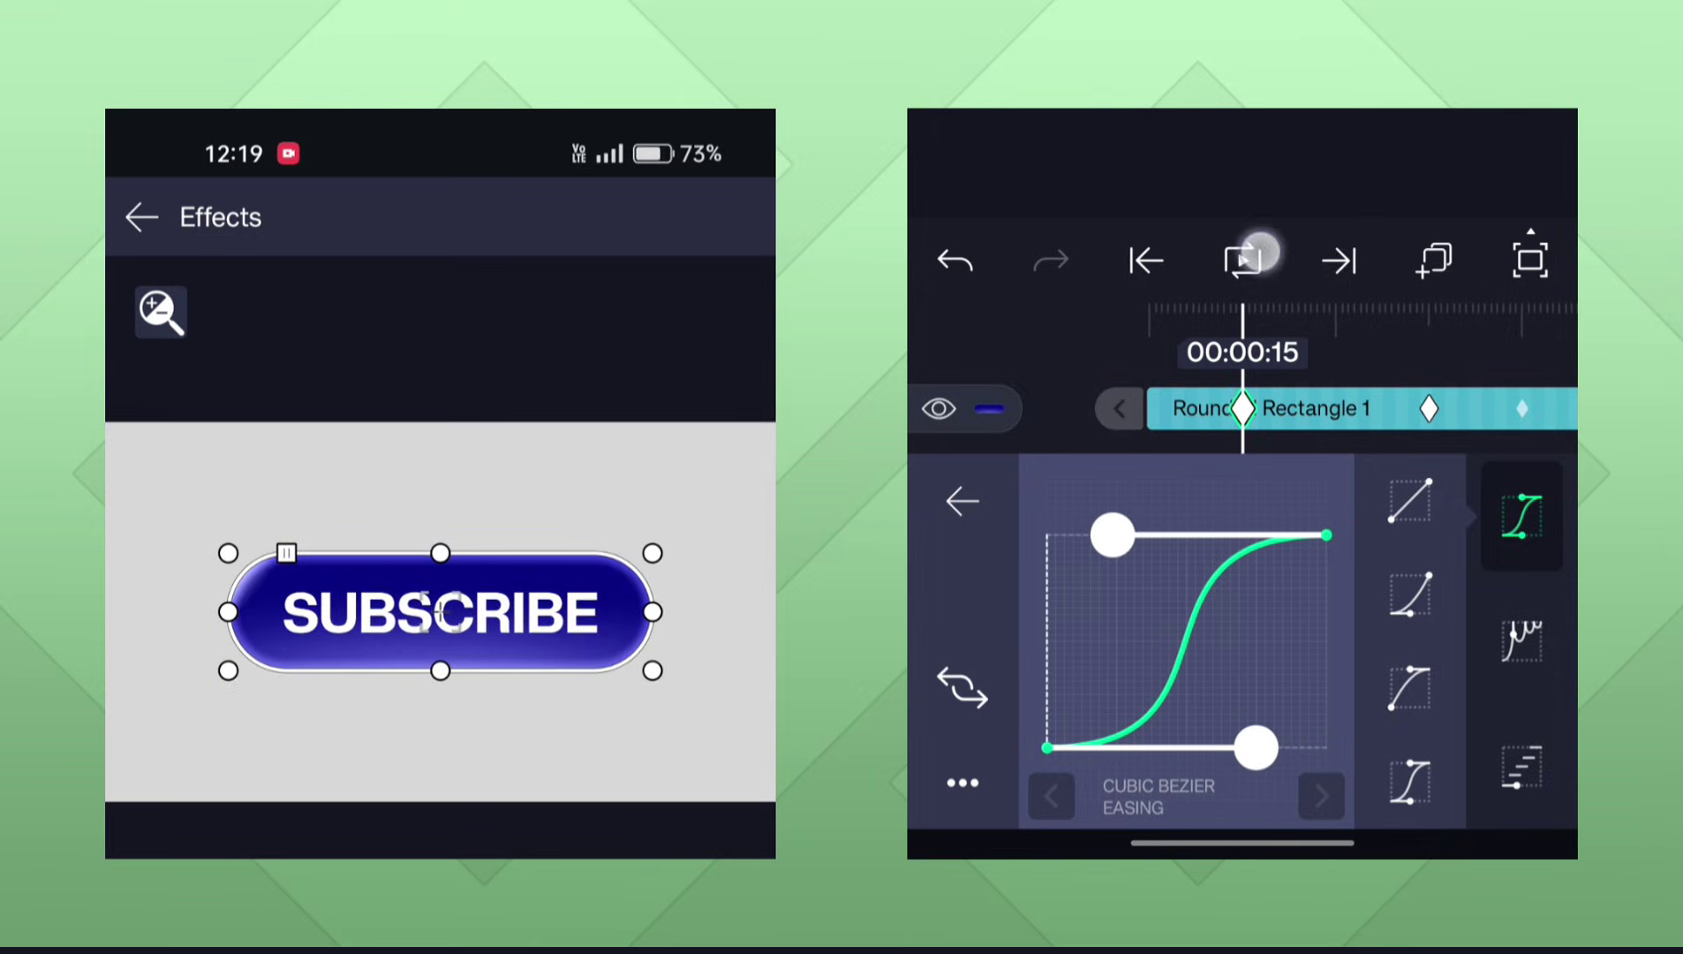
pyautogui.click(1242, 260)
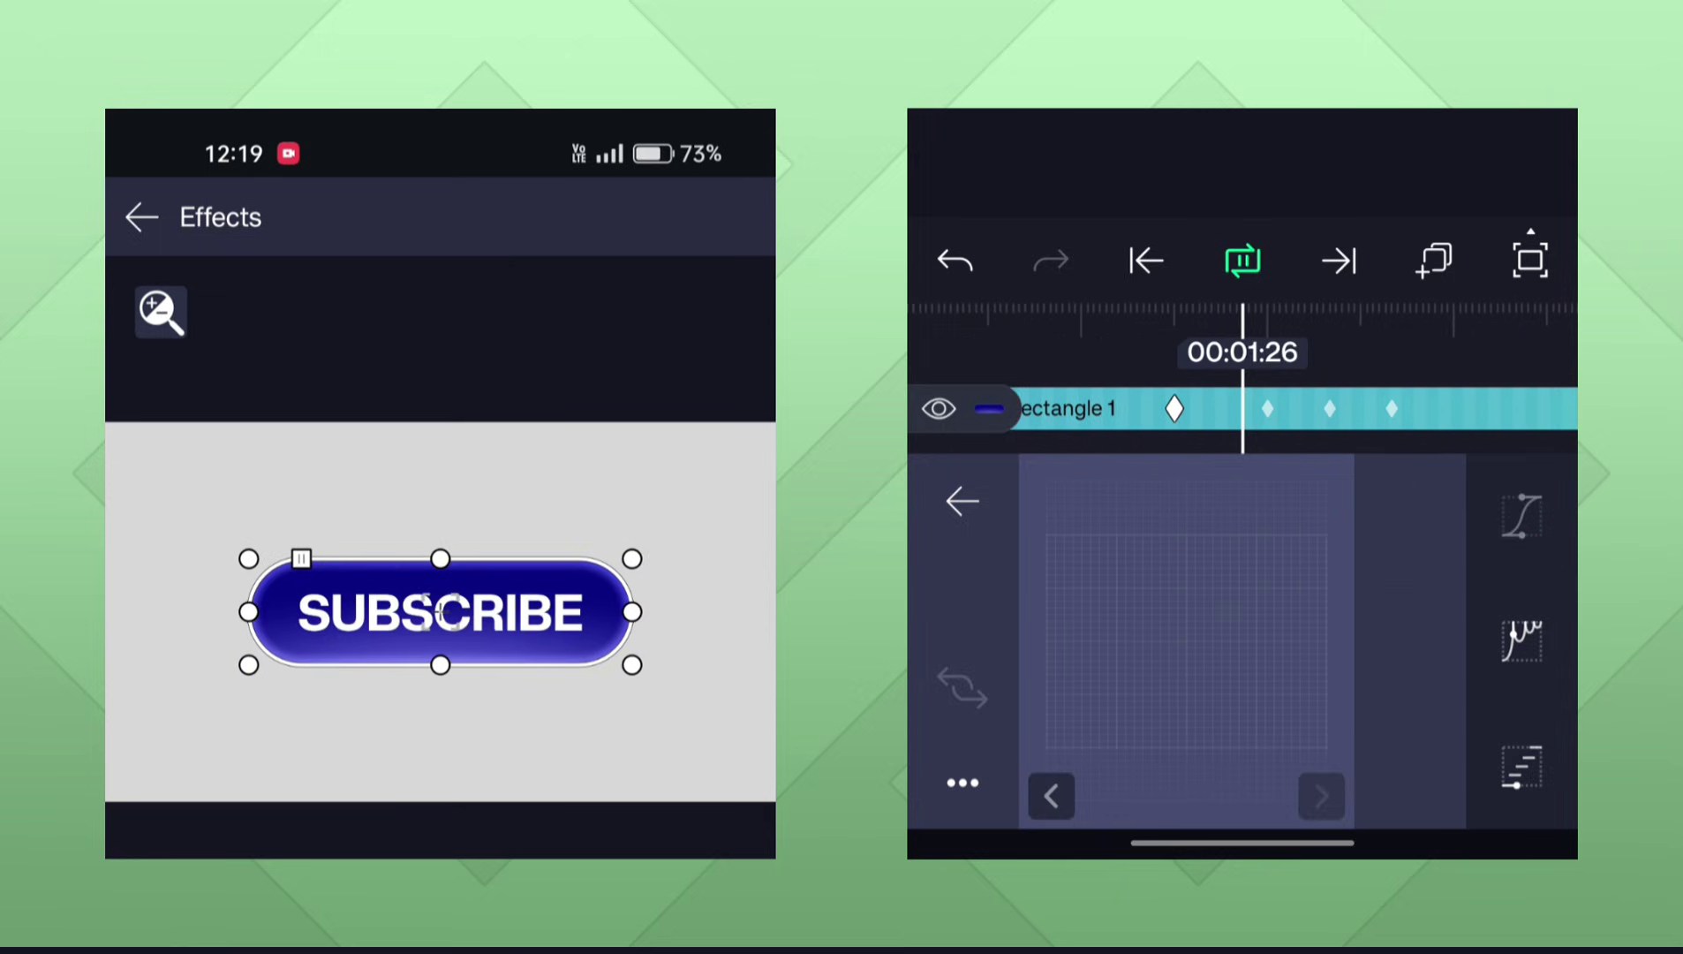
pyautogui.click(962, 501)
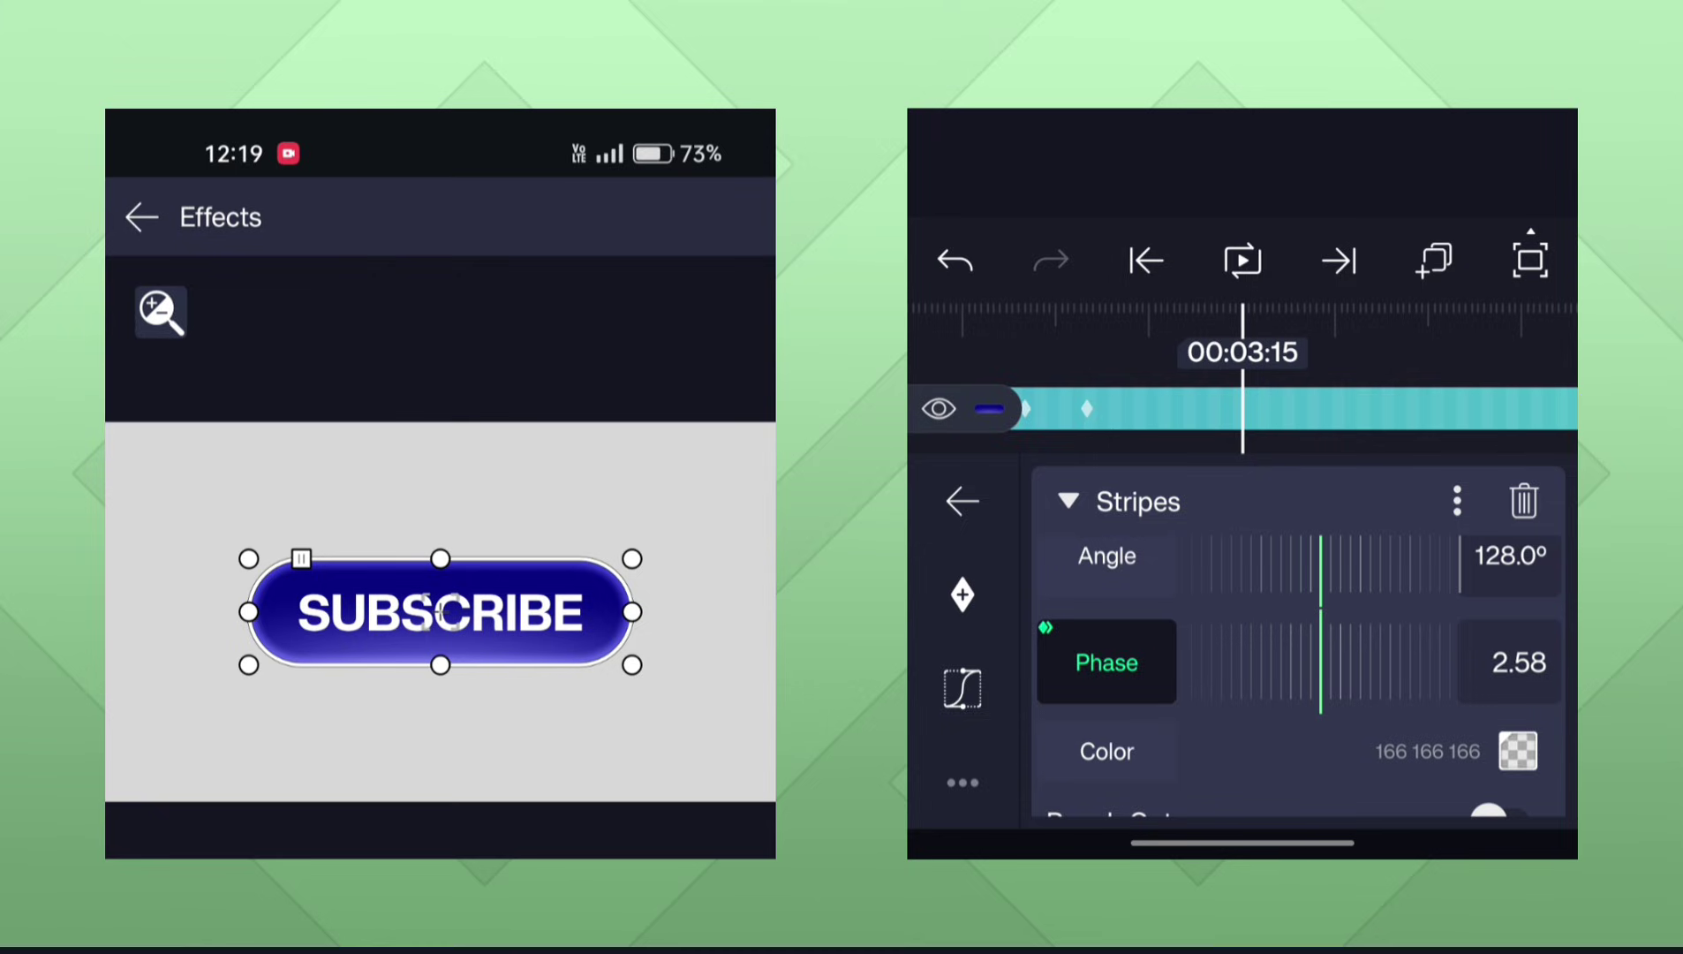
# Add a Phase keyframe of 1.58 at 00:04:15 with ease-in-out easing.
pyautogui.moveTo(1429, 439); pyautogui.dragTo(1253, 475)
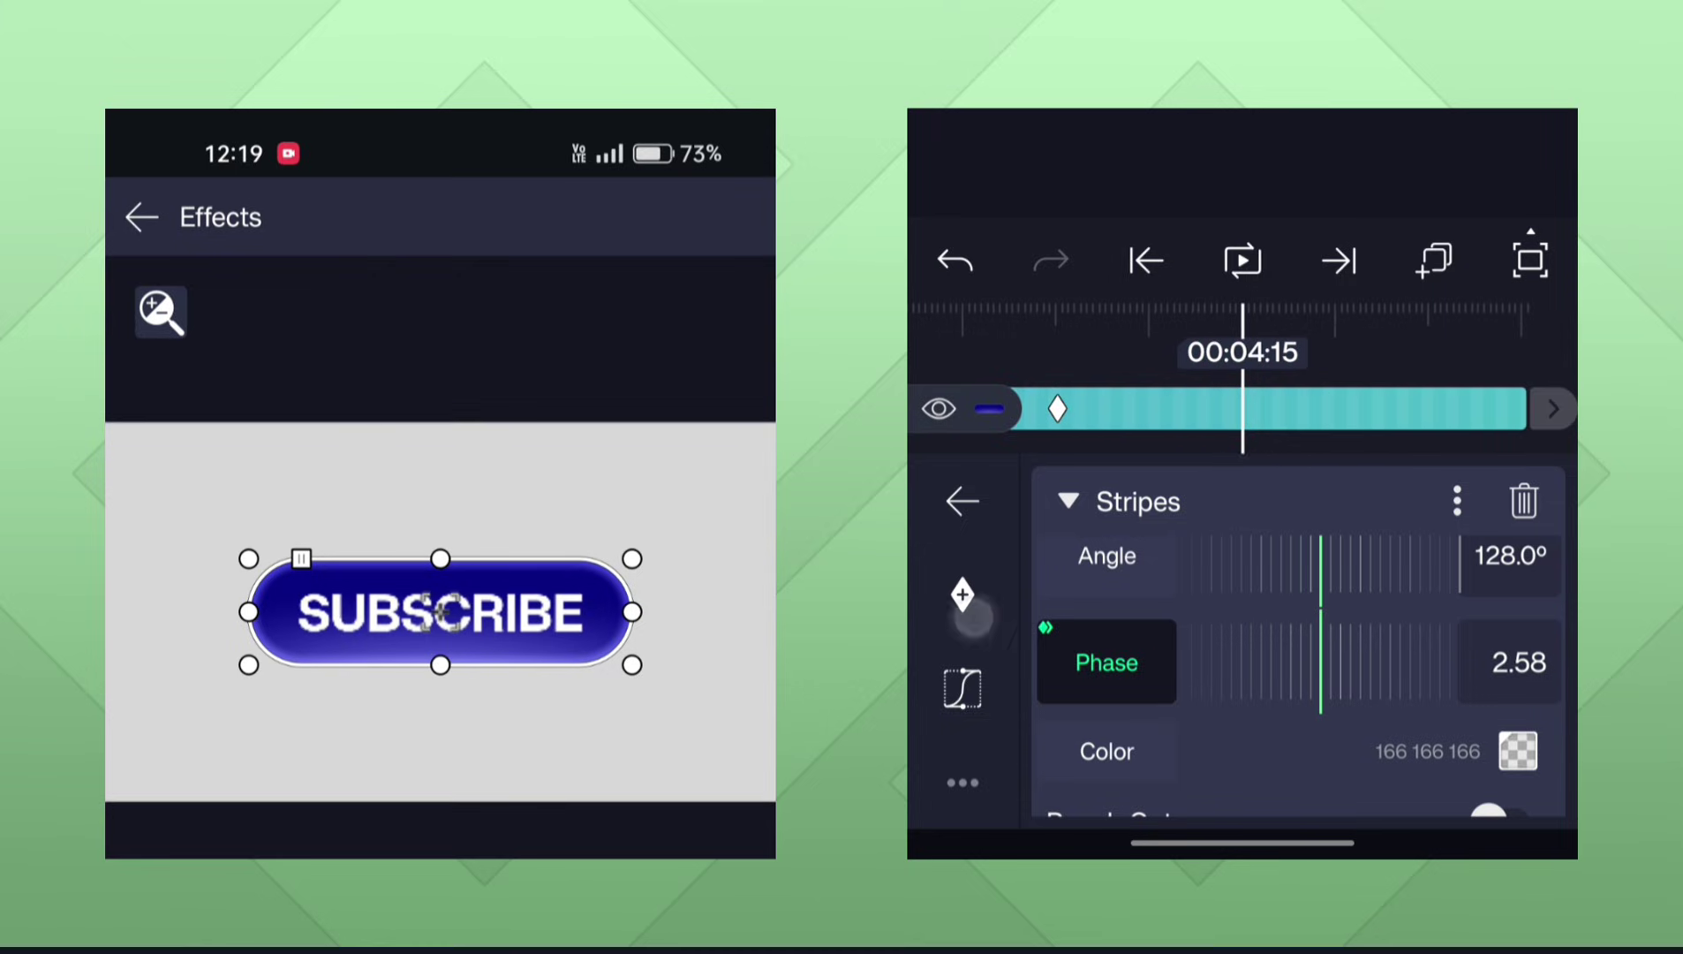
pyautogui.click(963, 595)
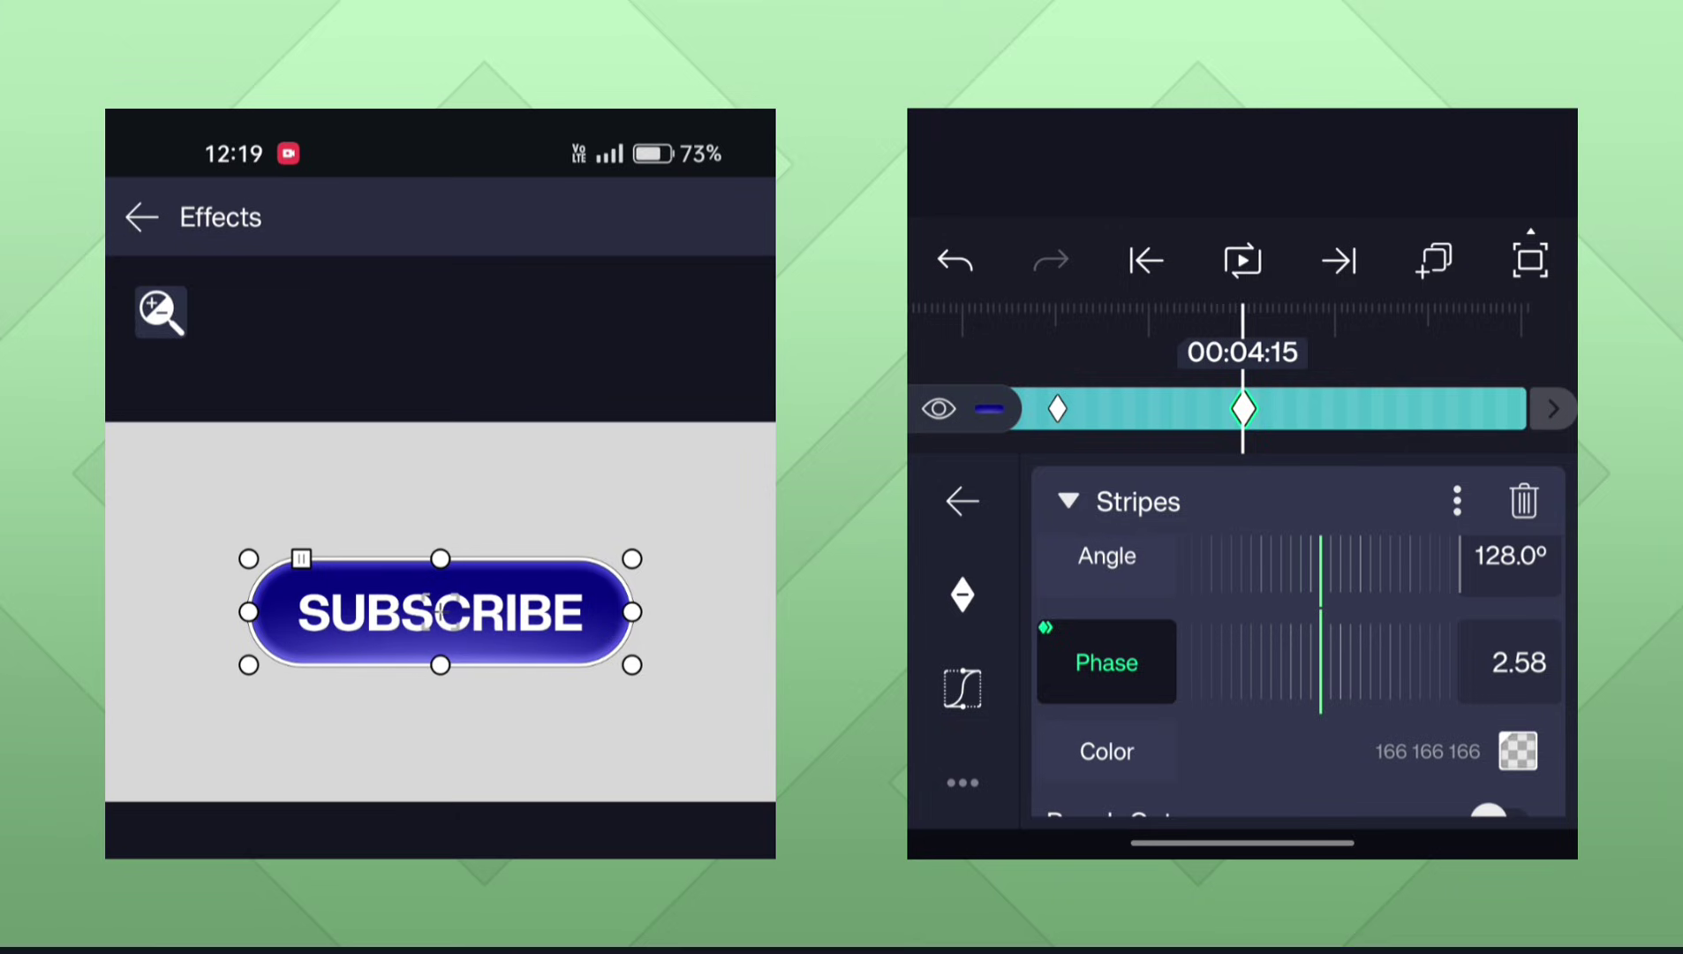
pyautogui.moveTo(1271, 649)
pyautogui.mouseDown()
pyautogui.moveTo(1514, 662)
pyautogui.moveTo(1492, 695)
pyautogui.moveTo(1330, 673)
pyautogui.moveTo(1522, 702)
pyautogui.mouseUp()
pyautogui.moveTo(1411, 409); pyautogui.dragTo(1432, 409)
pyautogui.click(964, 702)
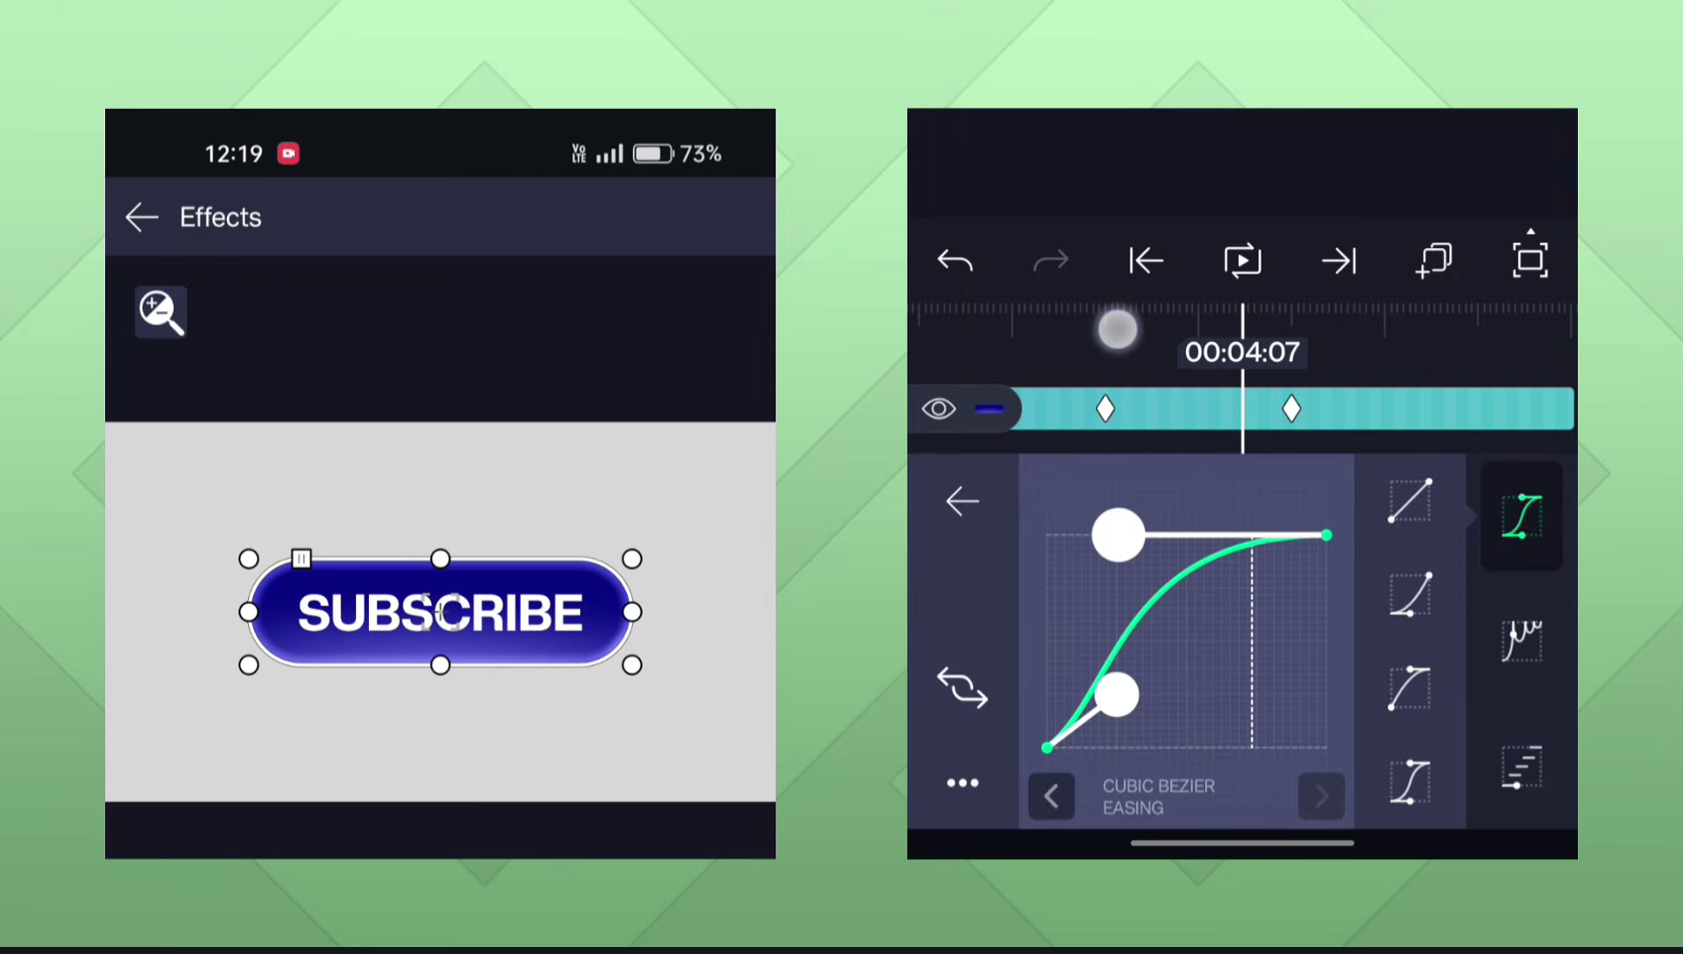
pyautogui.moveTo(1145, 779); pyautogui.dragTo(1279, 832)
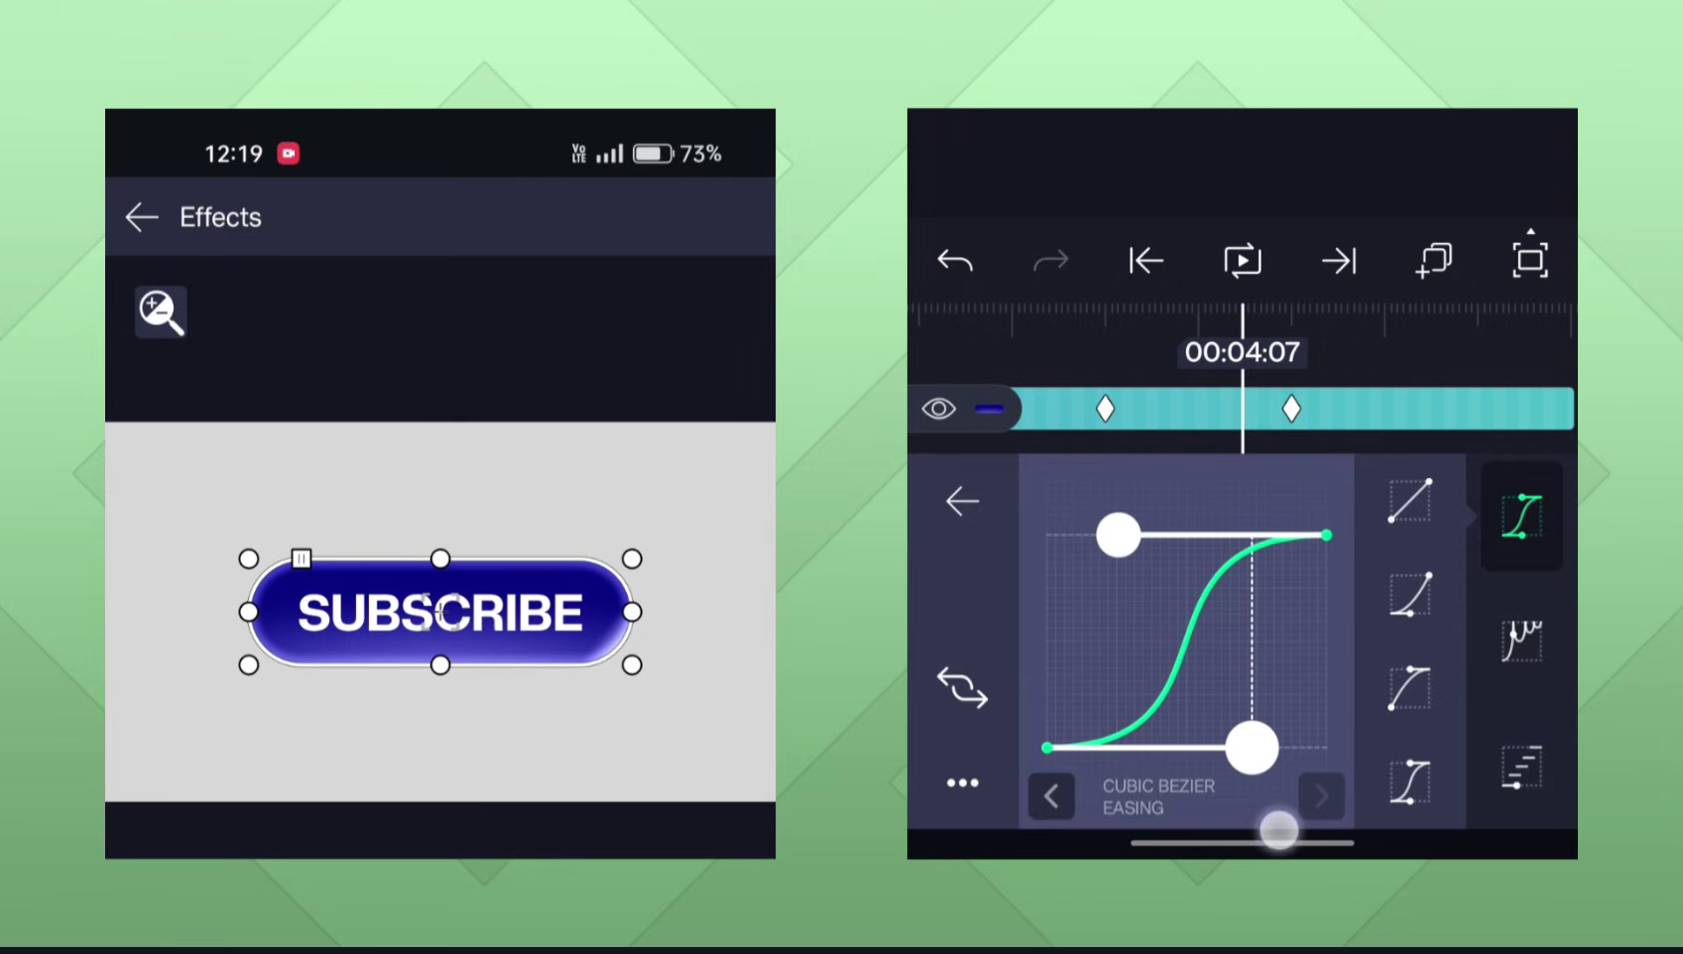
# Exit the stripe settings, play the full animation, then pause near one second.
pyautogui.click(1312, 666)
pyautogui.click(1146, 261)
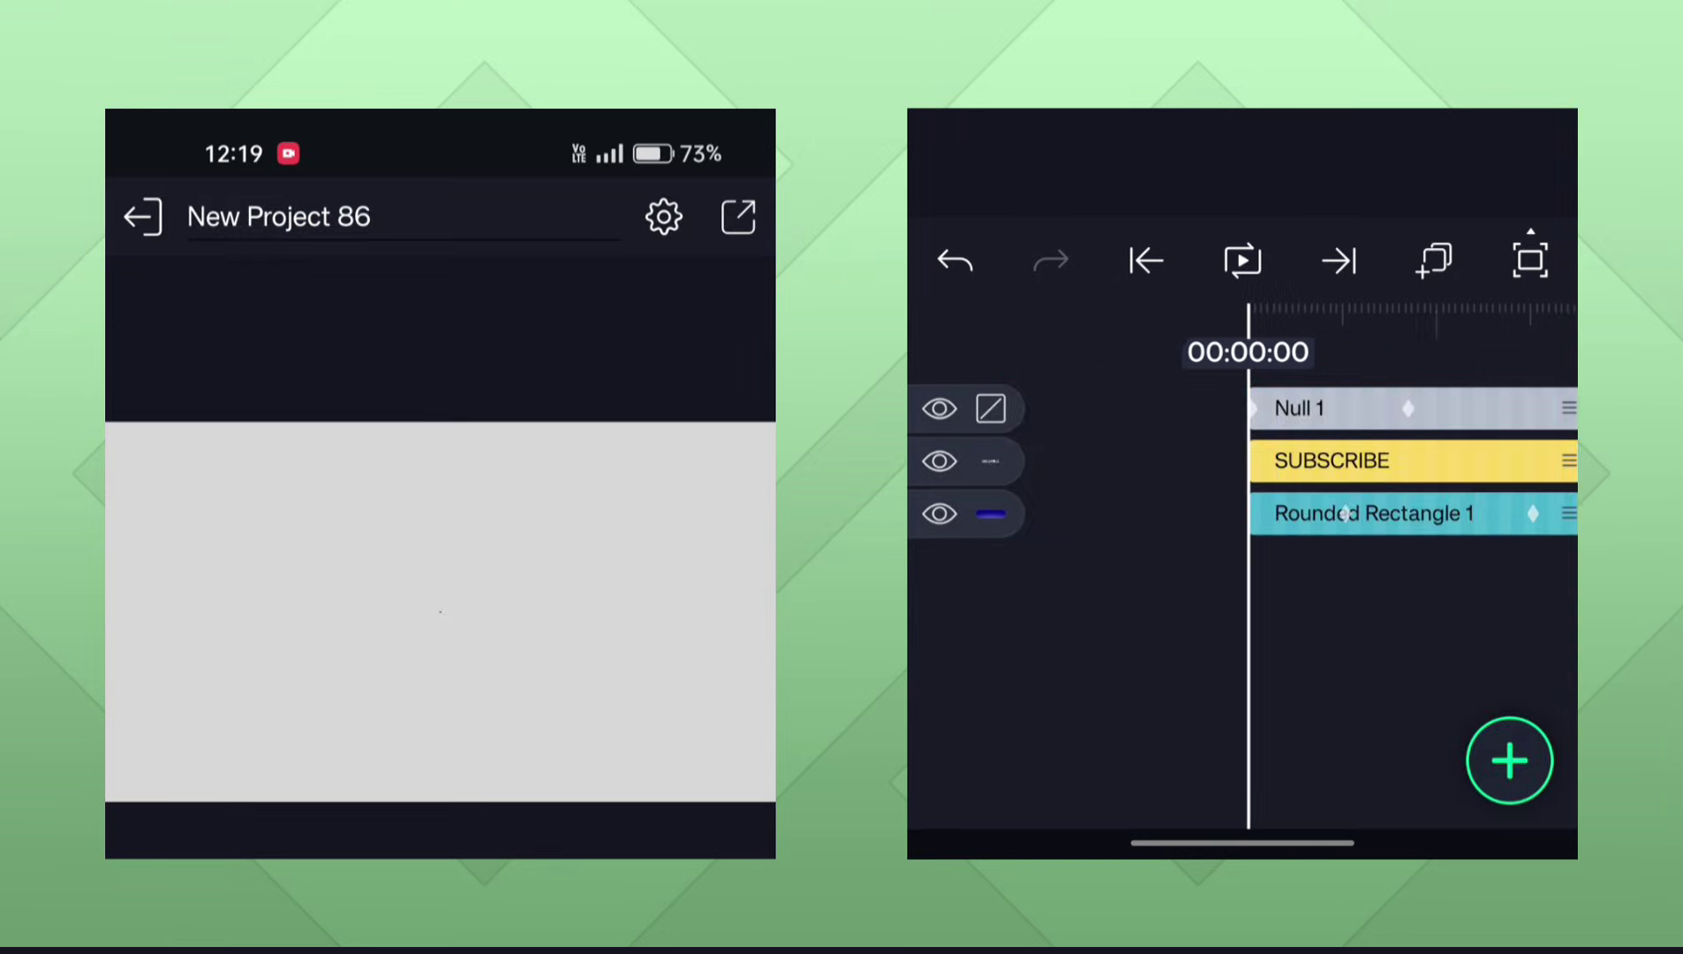
pyautogui.click(1225, 270)
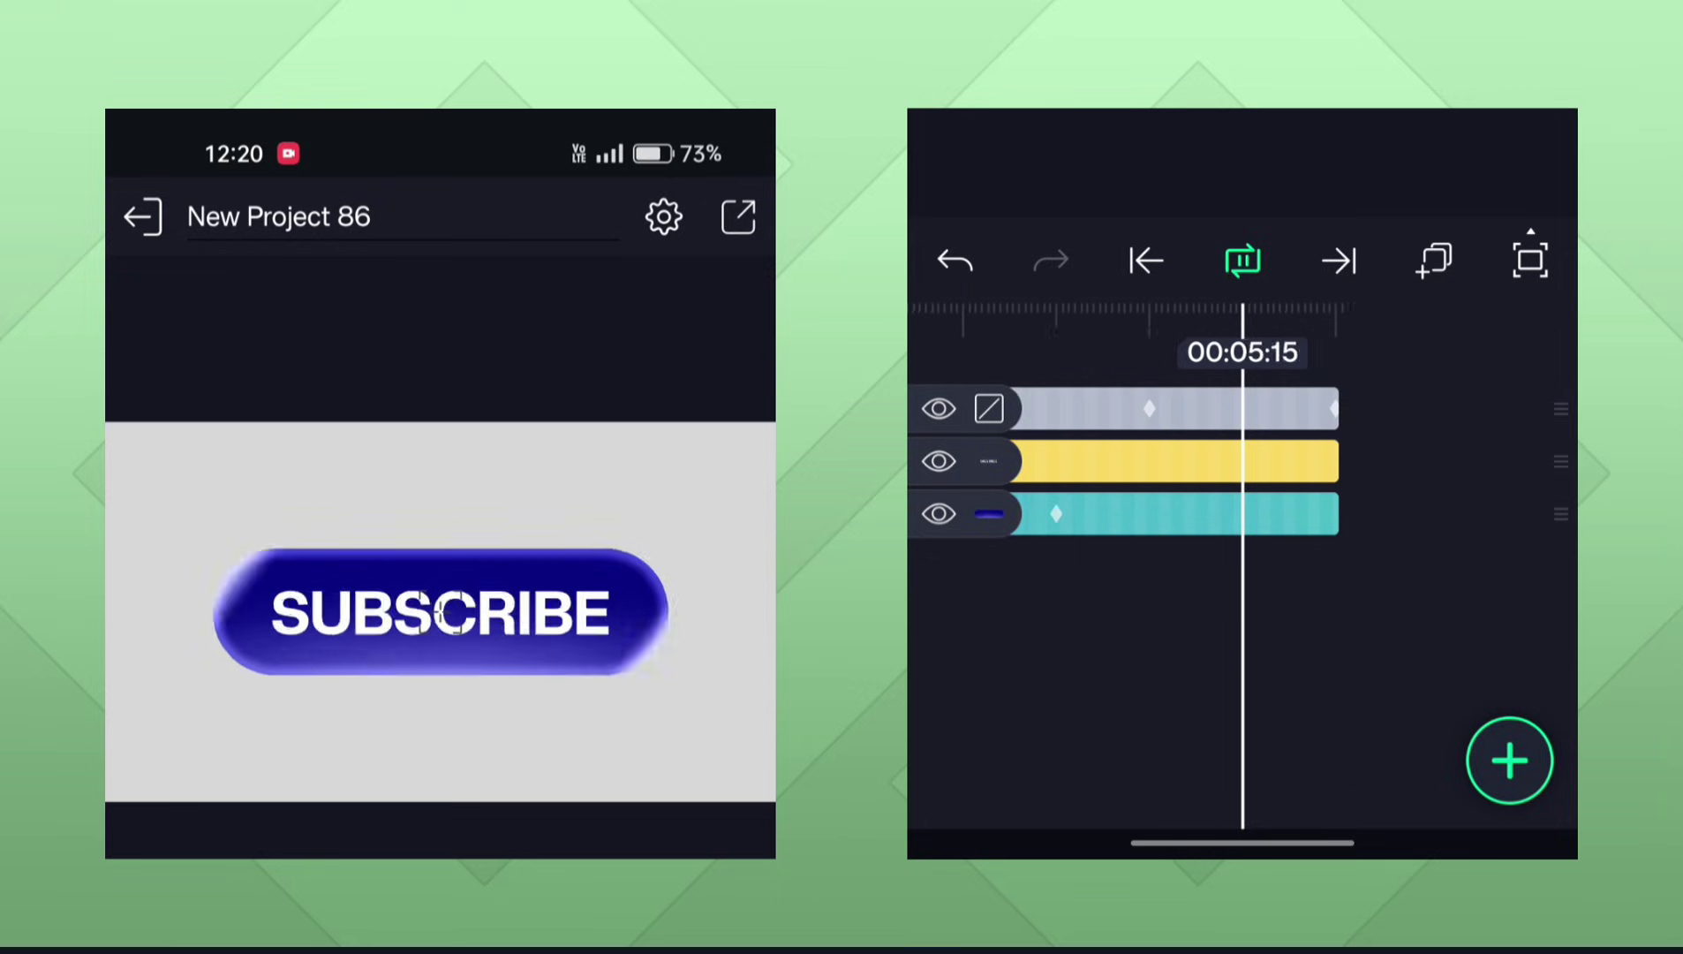
pyautogui.click(1242, 260)
pyautogui.moveTo(1398, 668); pyautogui.dragTo(1205, 747)
# Enable a drop shadow on Rounded Rectangle 1 with Size 200.
pyautogui.click(1315, 517)
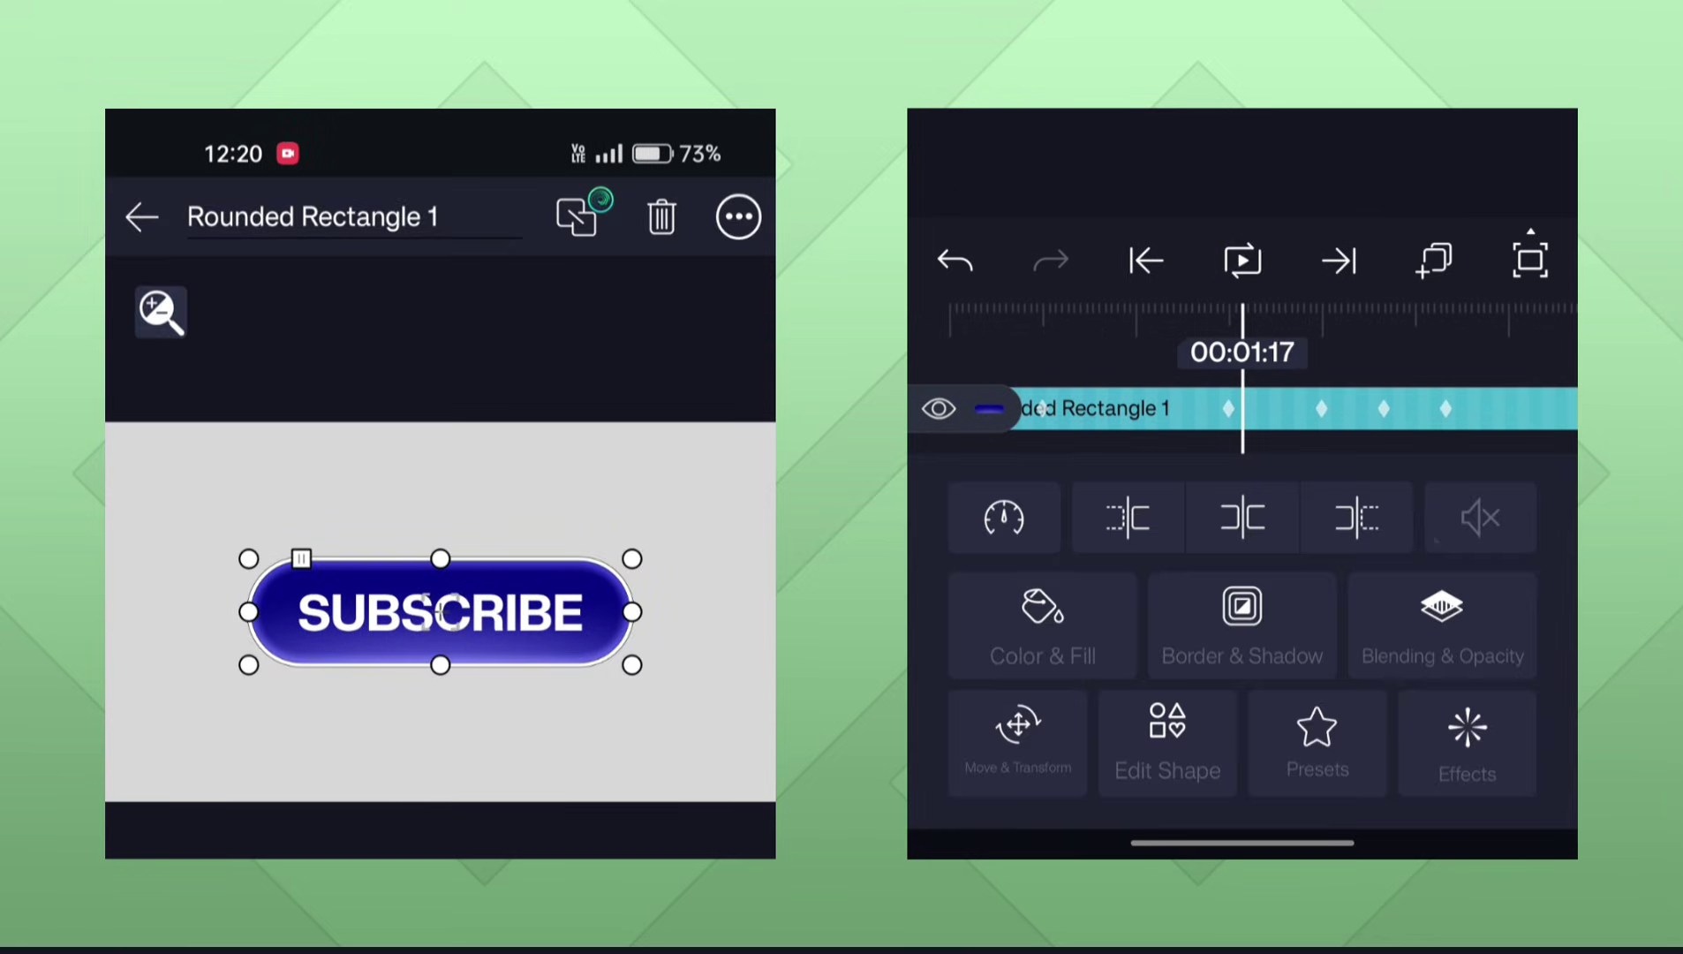
pyautogui.click(1243, 623)
pyautogui.click(1521, 765)
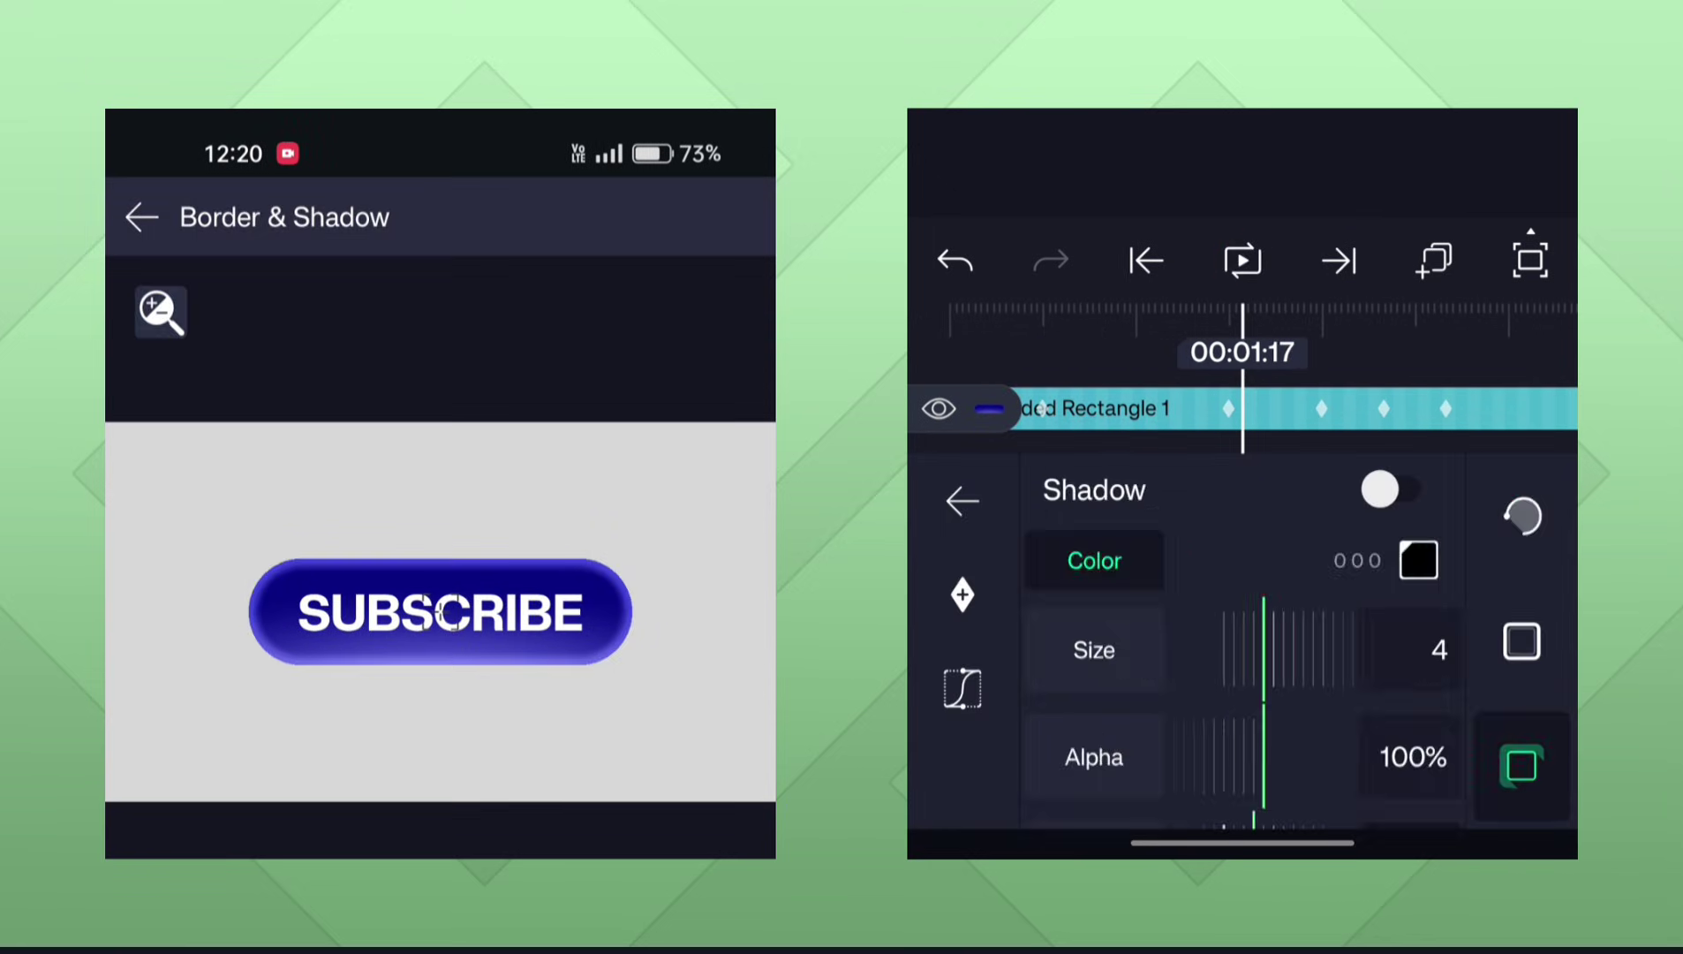
pyautogui.click(1393, 490)
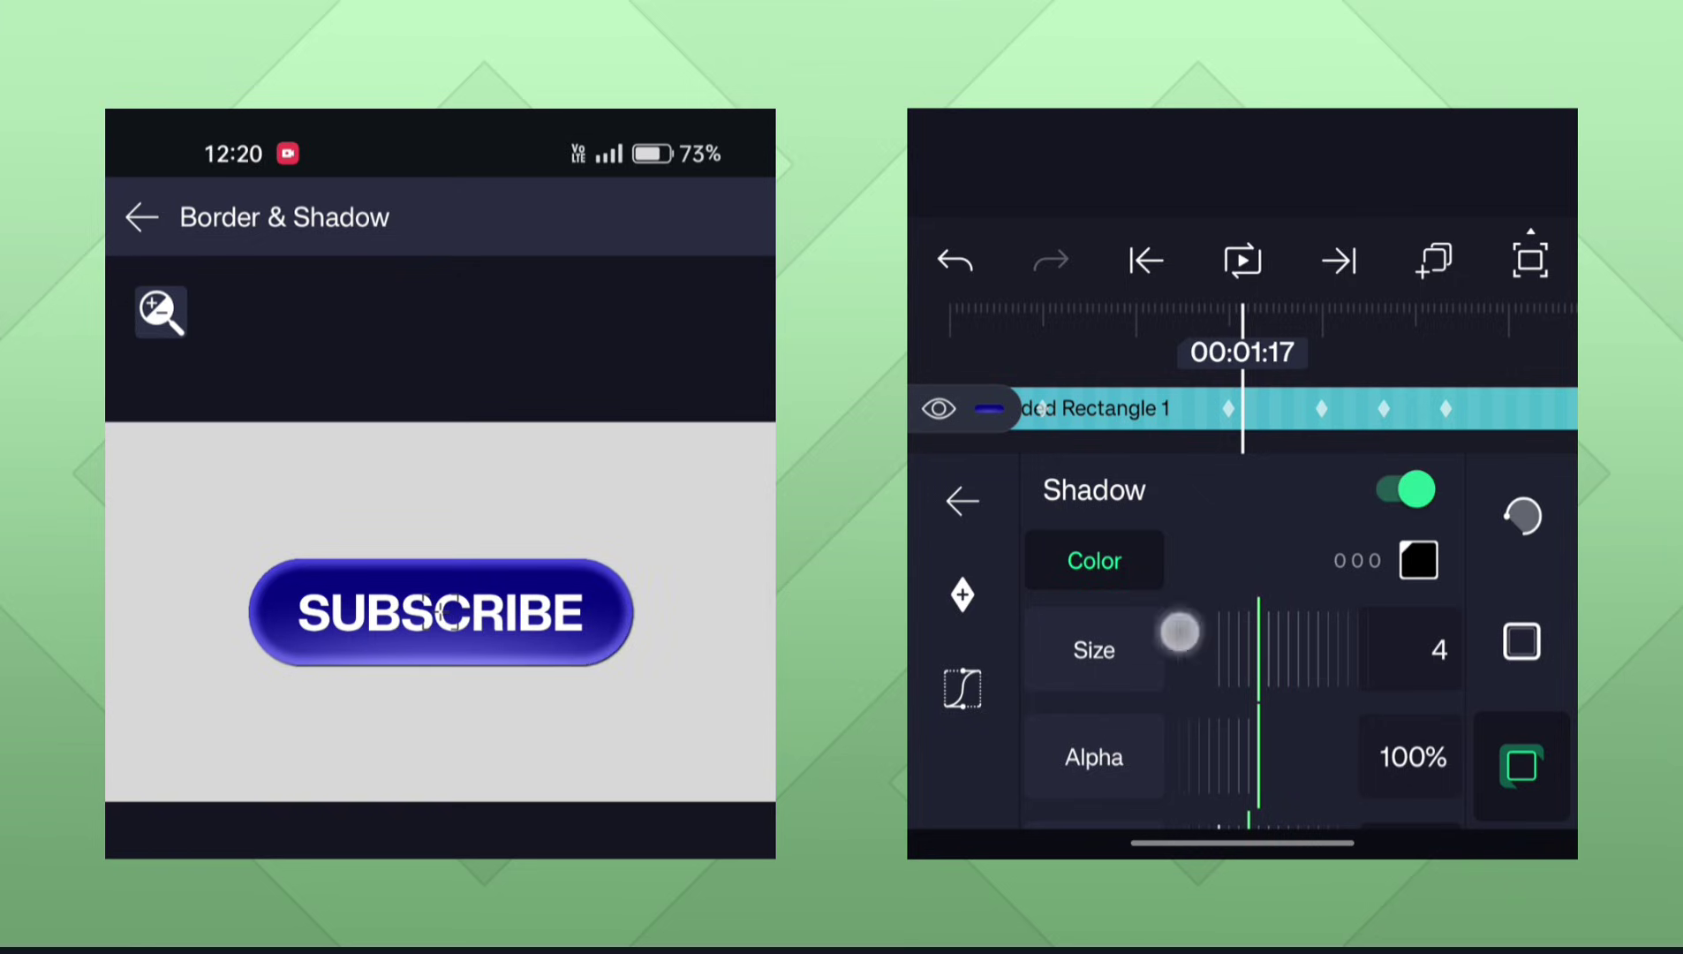
pyautogui.moveTo(1180, 627); pyautogui.dragTo(1412, 669)
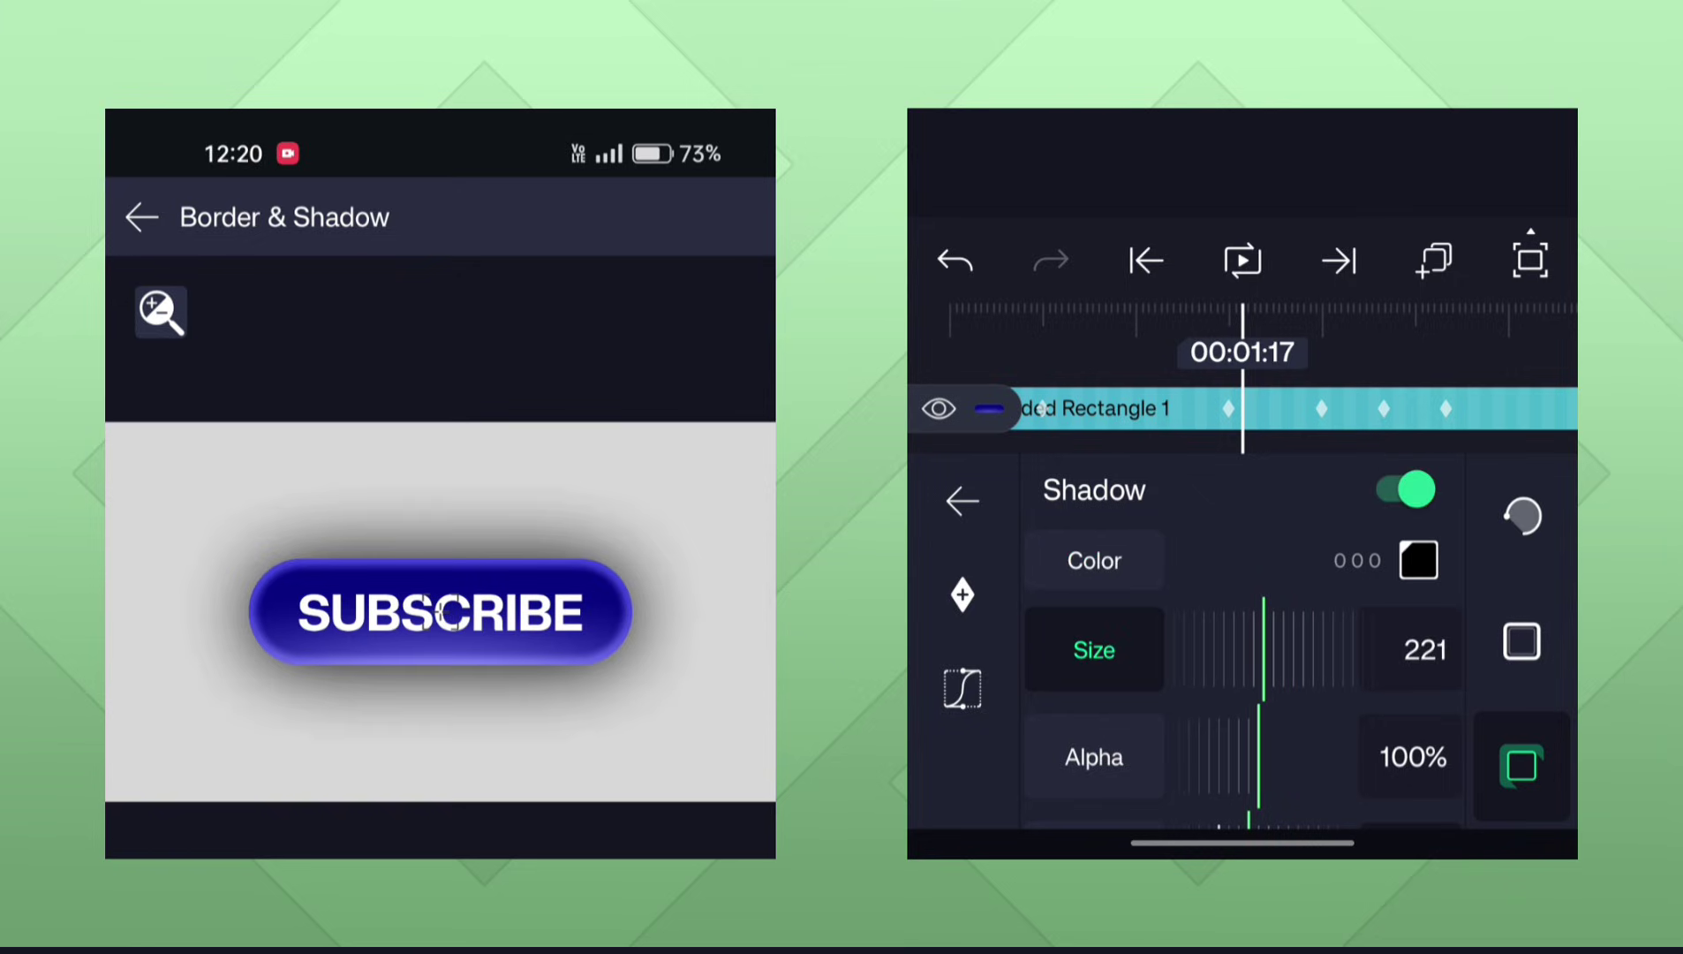
pyautogui.click(1422, 649)
pyautogui.write('200')
pyautogui.click(1503, 733)
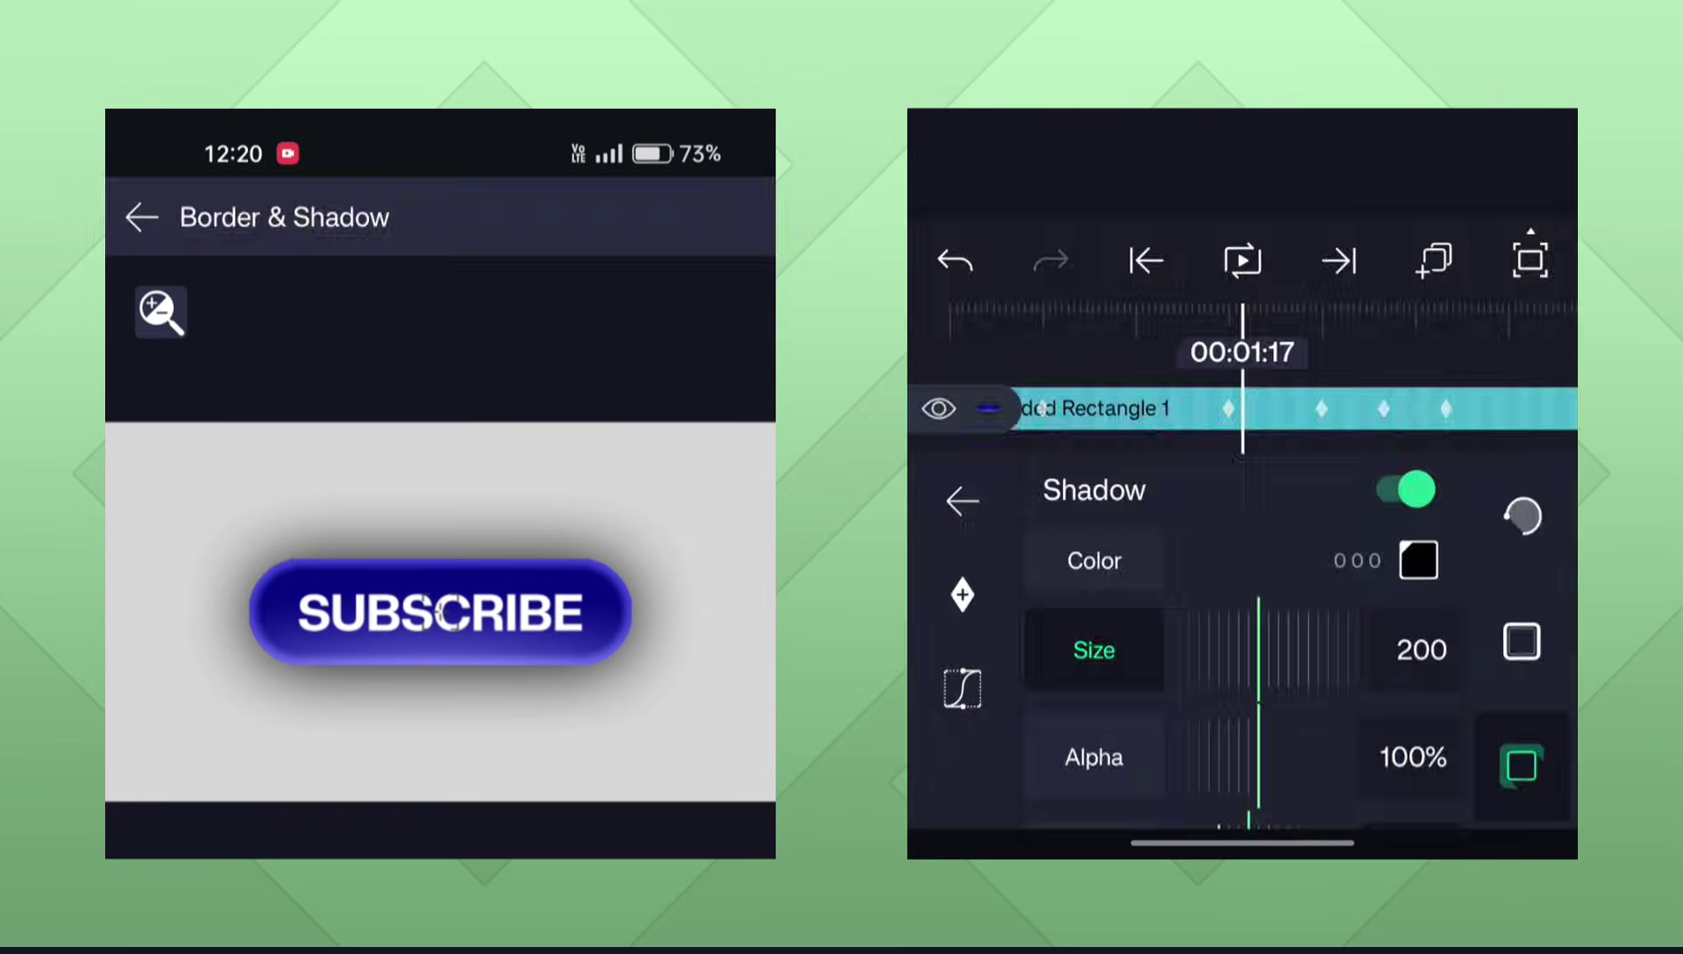
# Set the shadow offset to 0 horizontally and 80 vertically.
pyautogui.scroll(-2, 1246, 671)
pyautogui.click(1438, 753)
pyautogui.write('0')
pyautogui.click(1537, 433)
pyautogui.write('50')
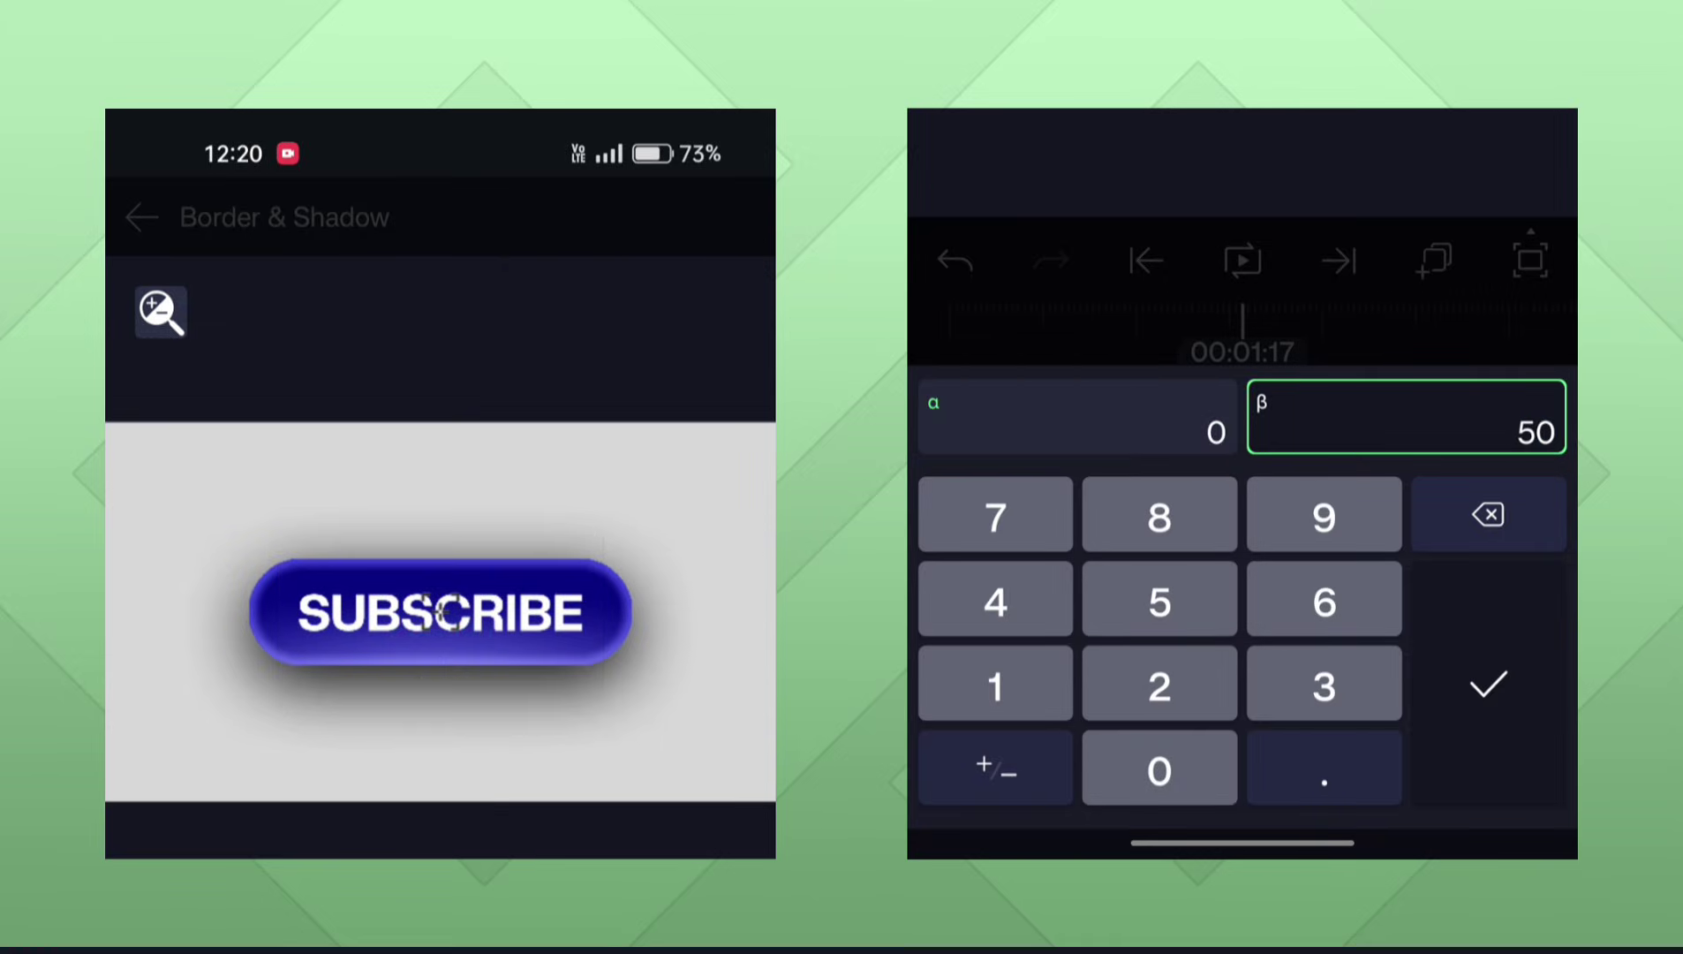
pyautogui.click(1489, 514)
pyautogui.click(1160, 514)
pyautogui.click(1160, 769)
pyautogui.click(1490, 685)
# Lower the shadow Alpha to about 33% and replay the animation from the start.
pyautogui.click(1094, 670)
pyautogui.moveTo(1263, 680); pyautogui.dragTo(1189, 689)
pyautogui.click(1435, 355)
pyautogui.moveTo(1378, 666); pyautogui.dragTo(1503, 665)
pyautogui.click(1242, 261)
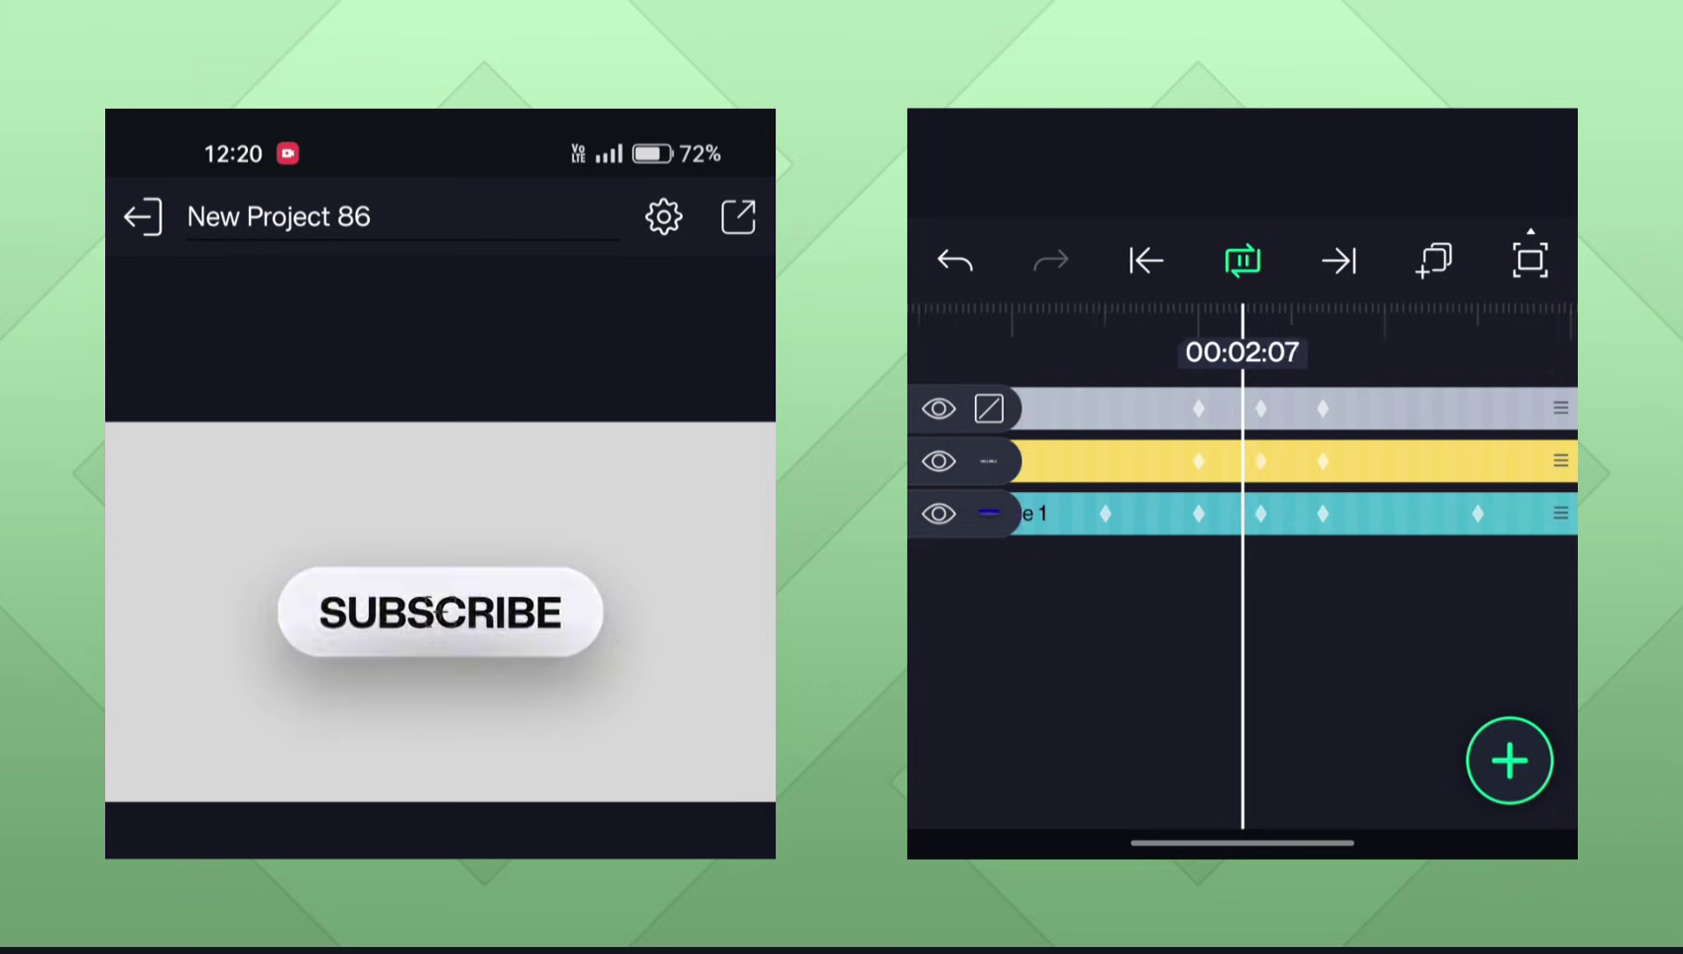
# Set the pill's gradient fill to bright red on the left and dark red on the right.
pyautogui.click(1239, 261)
pyautogui.moveTo(1352, 632); pyautogui.dragTo(1329, 644)
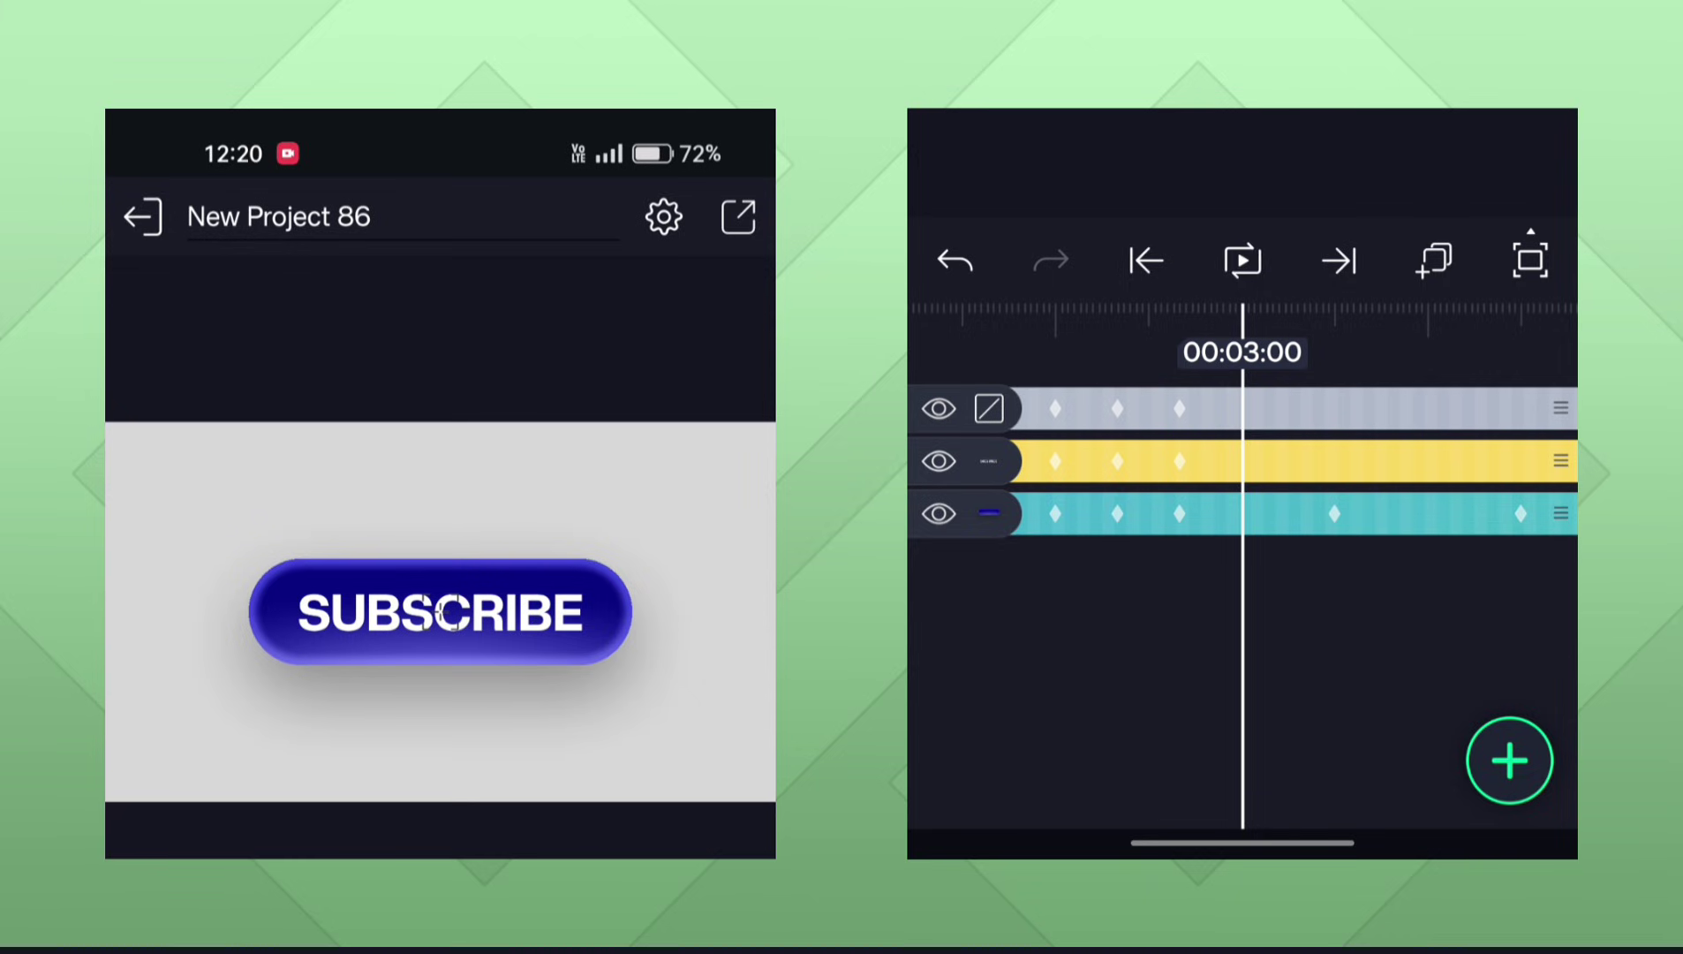
pyautogui.click(1249, 511)
pyautogui.click(1043, 625)
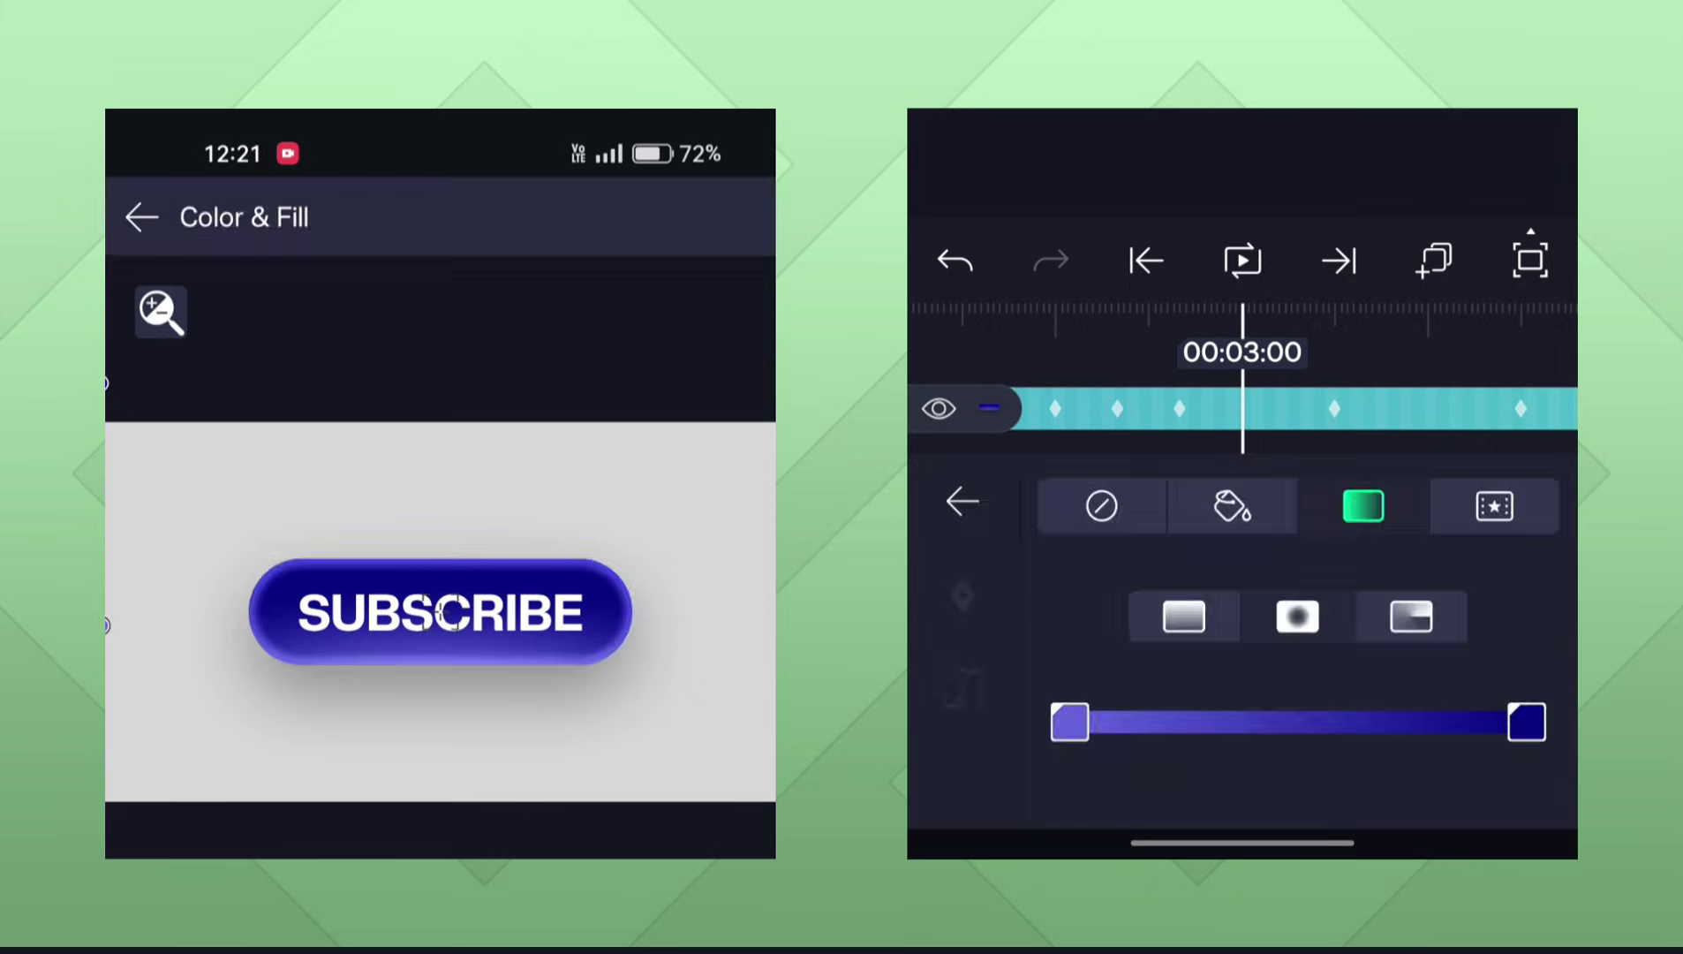
pyautogui.click(1526, 722)
pyautogui.scroll(-2, 1224, 574)
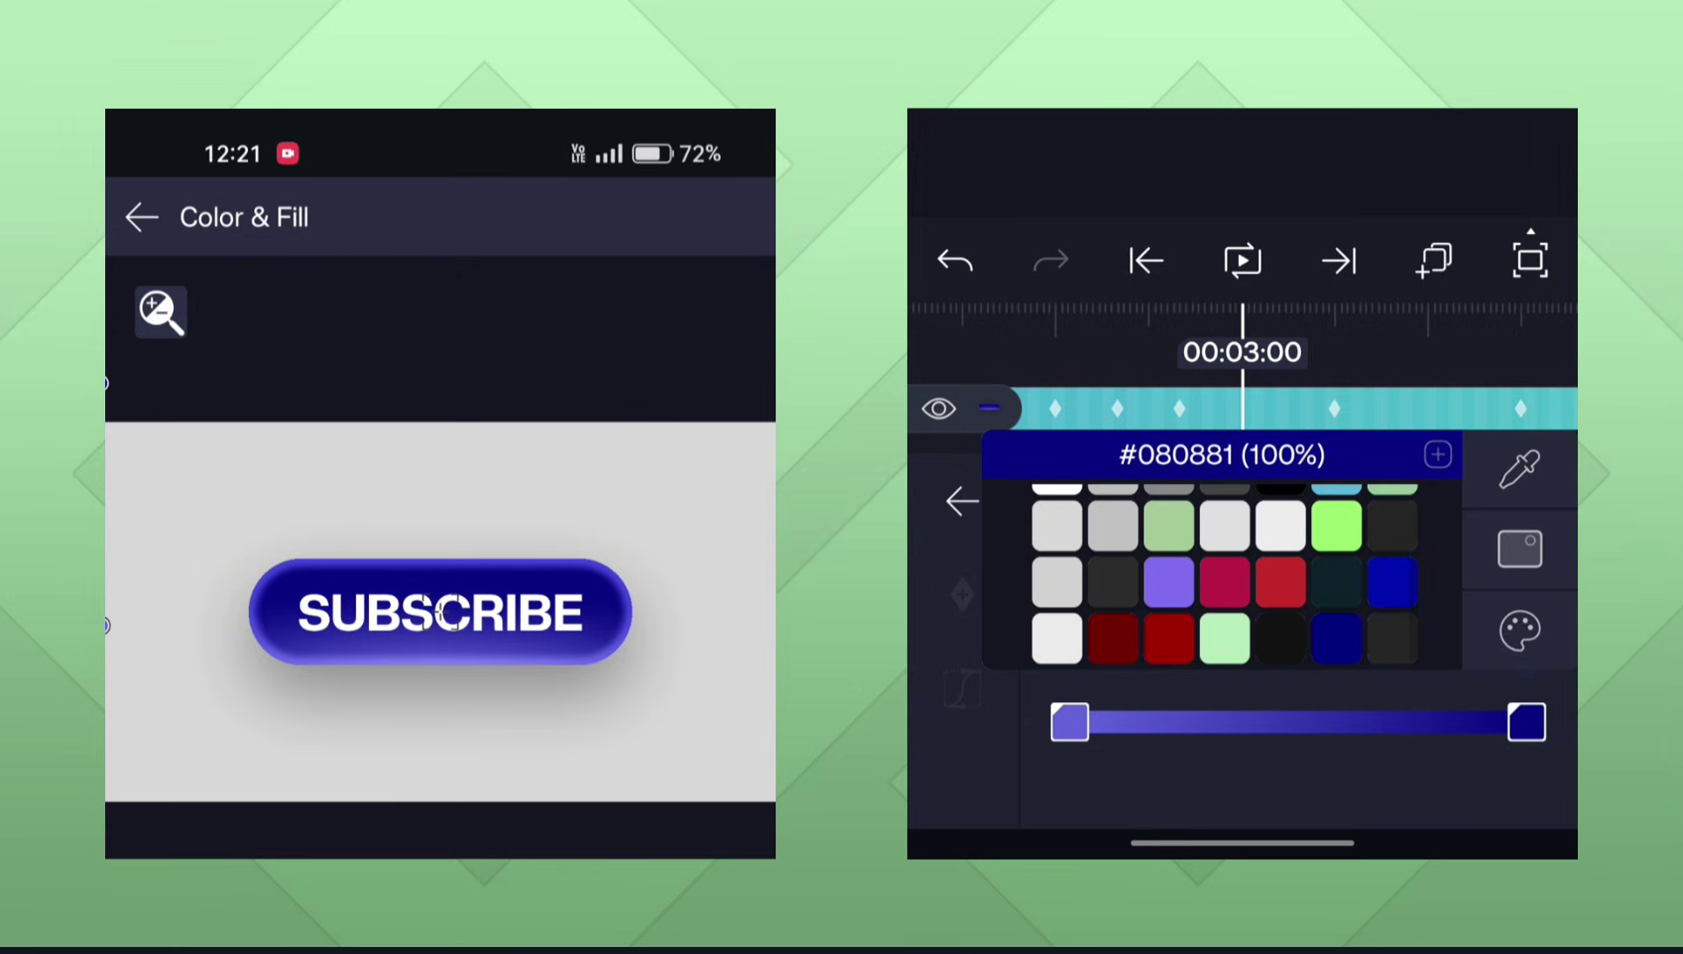
pyautogui.click(1113, 637)
pyautogui.click(1070, 722)
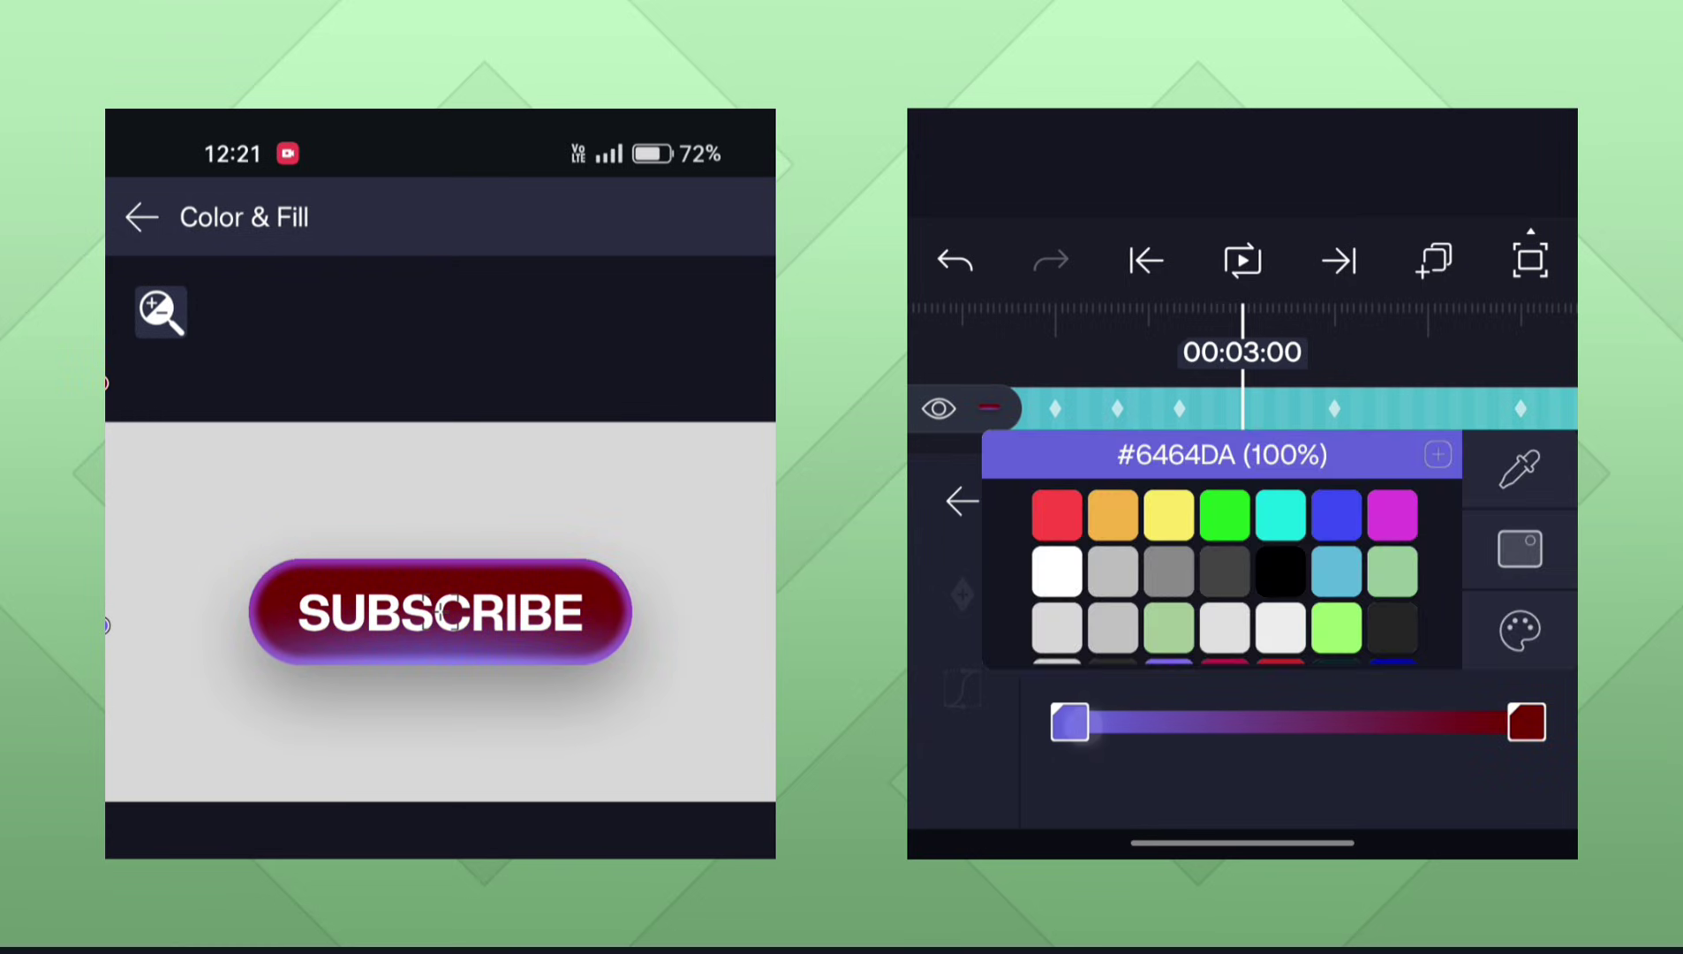
pyautogui.press('Escape')
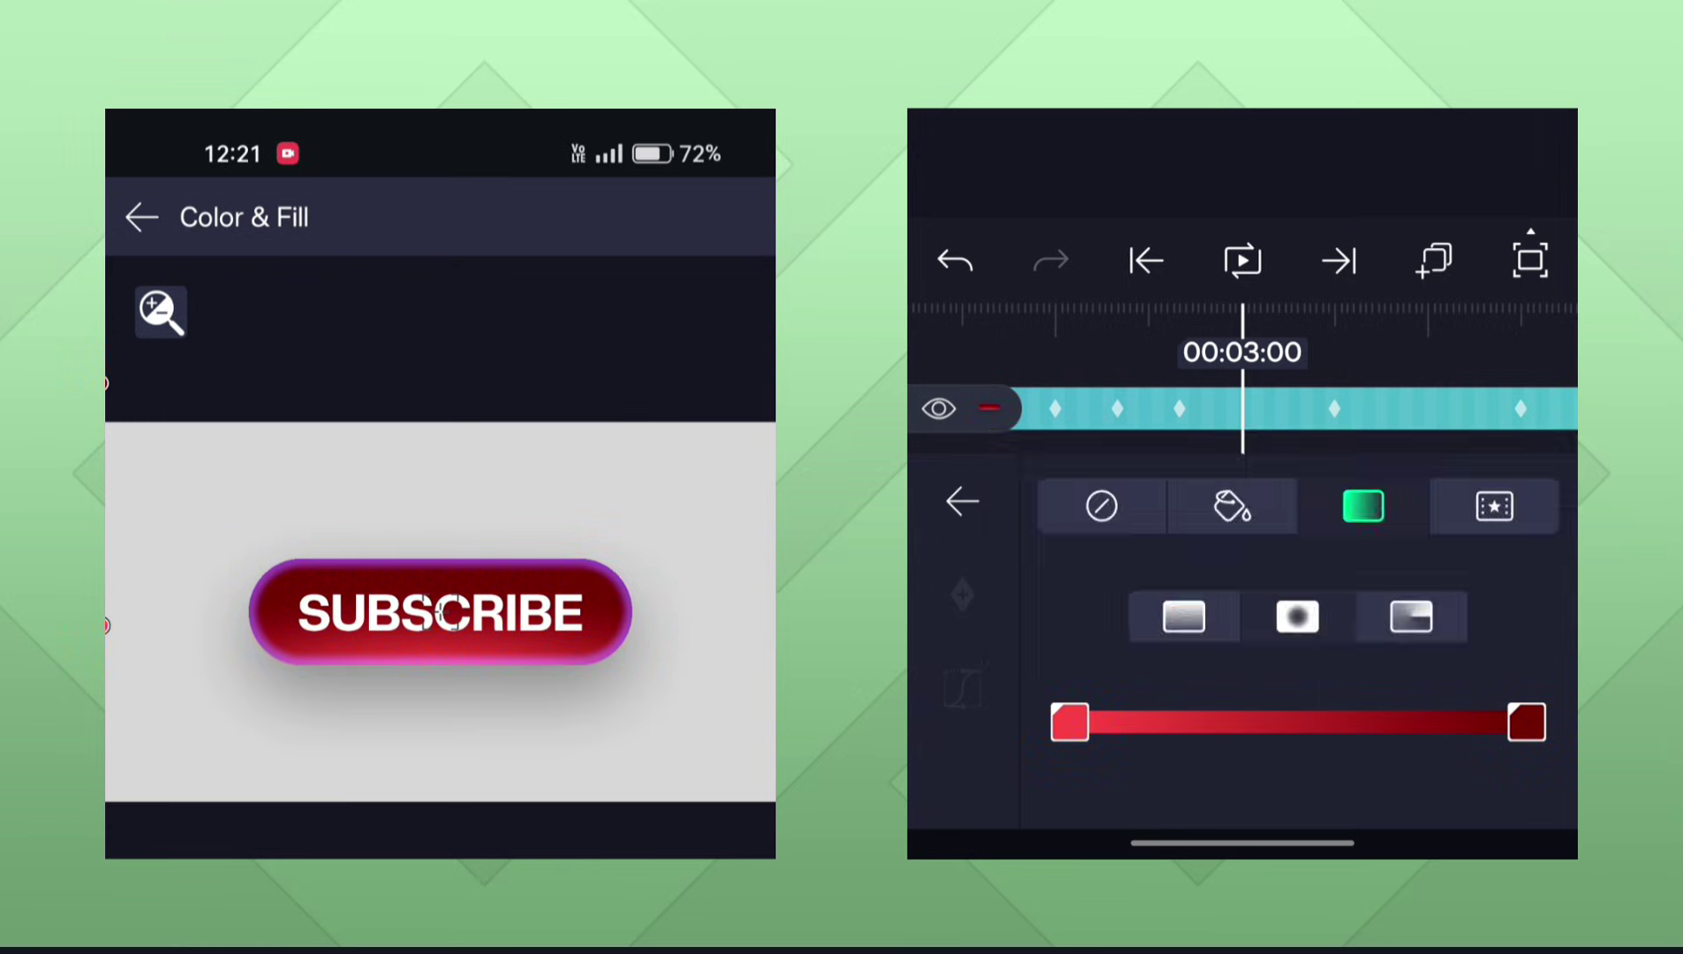
pyautogui.press('Escape')
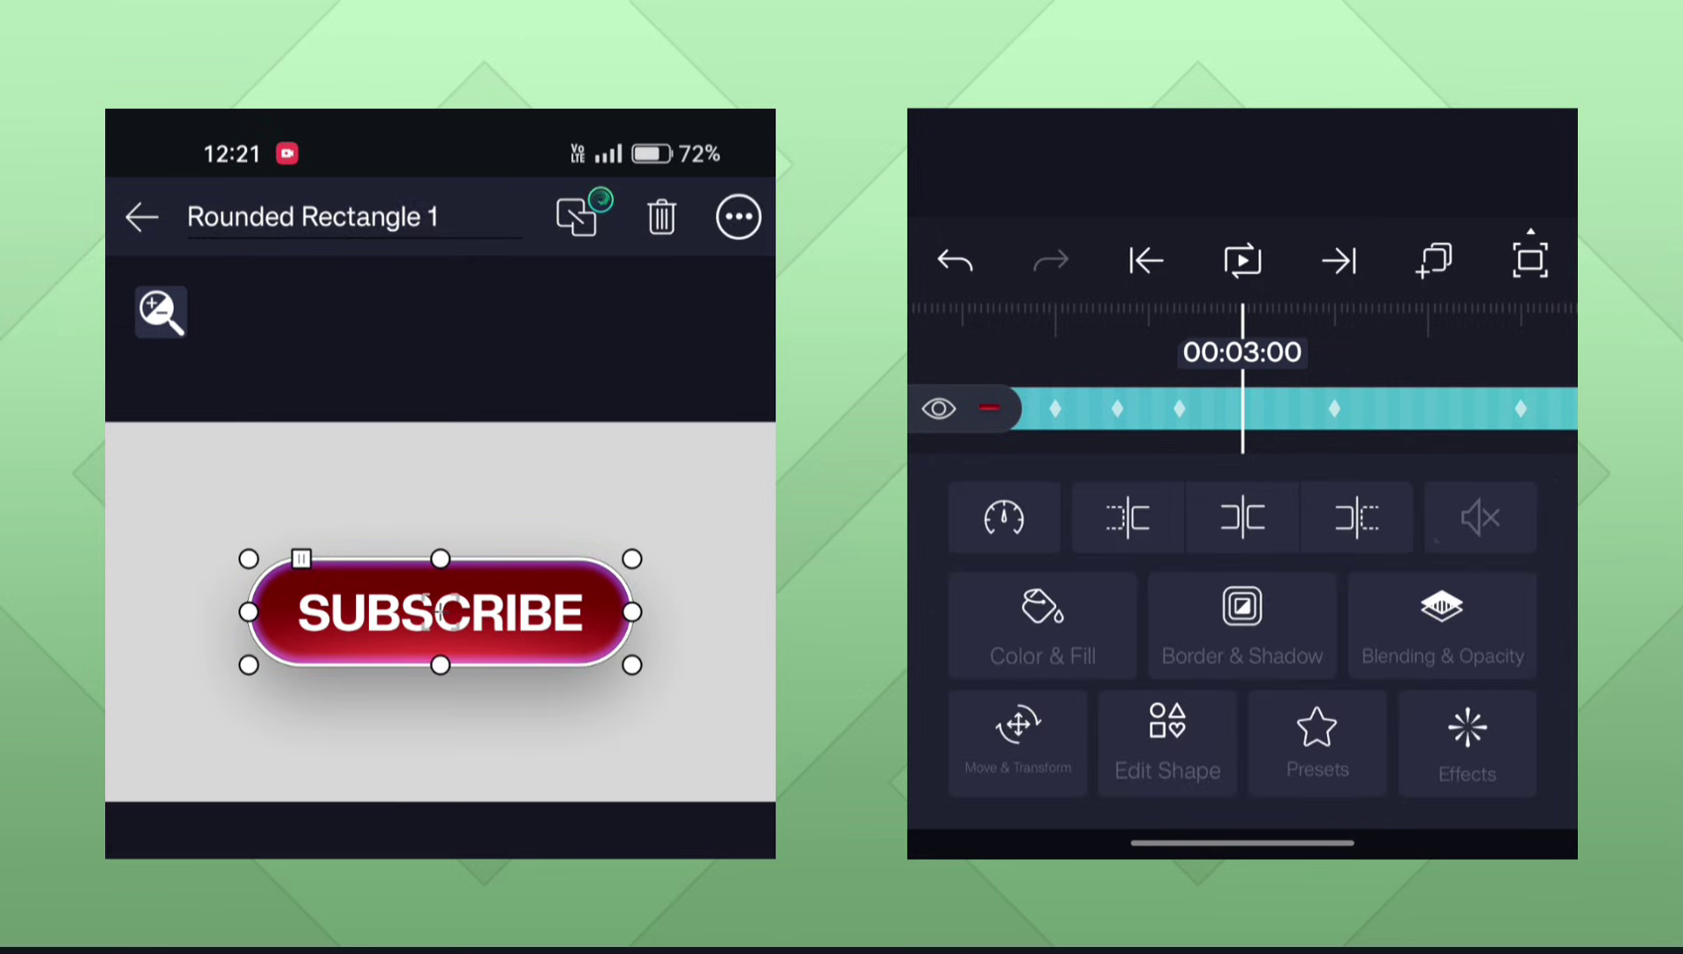
# Change the Inner Glow colour to red to match the new fill.
pyautogui.click(1492, 758)
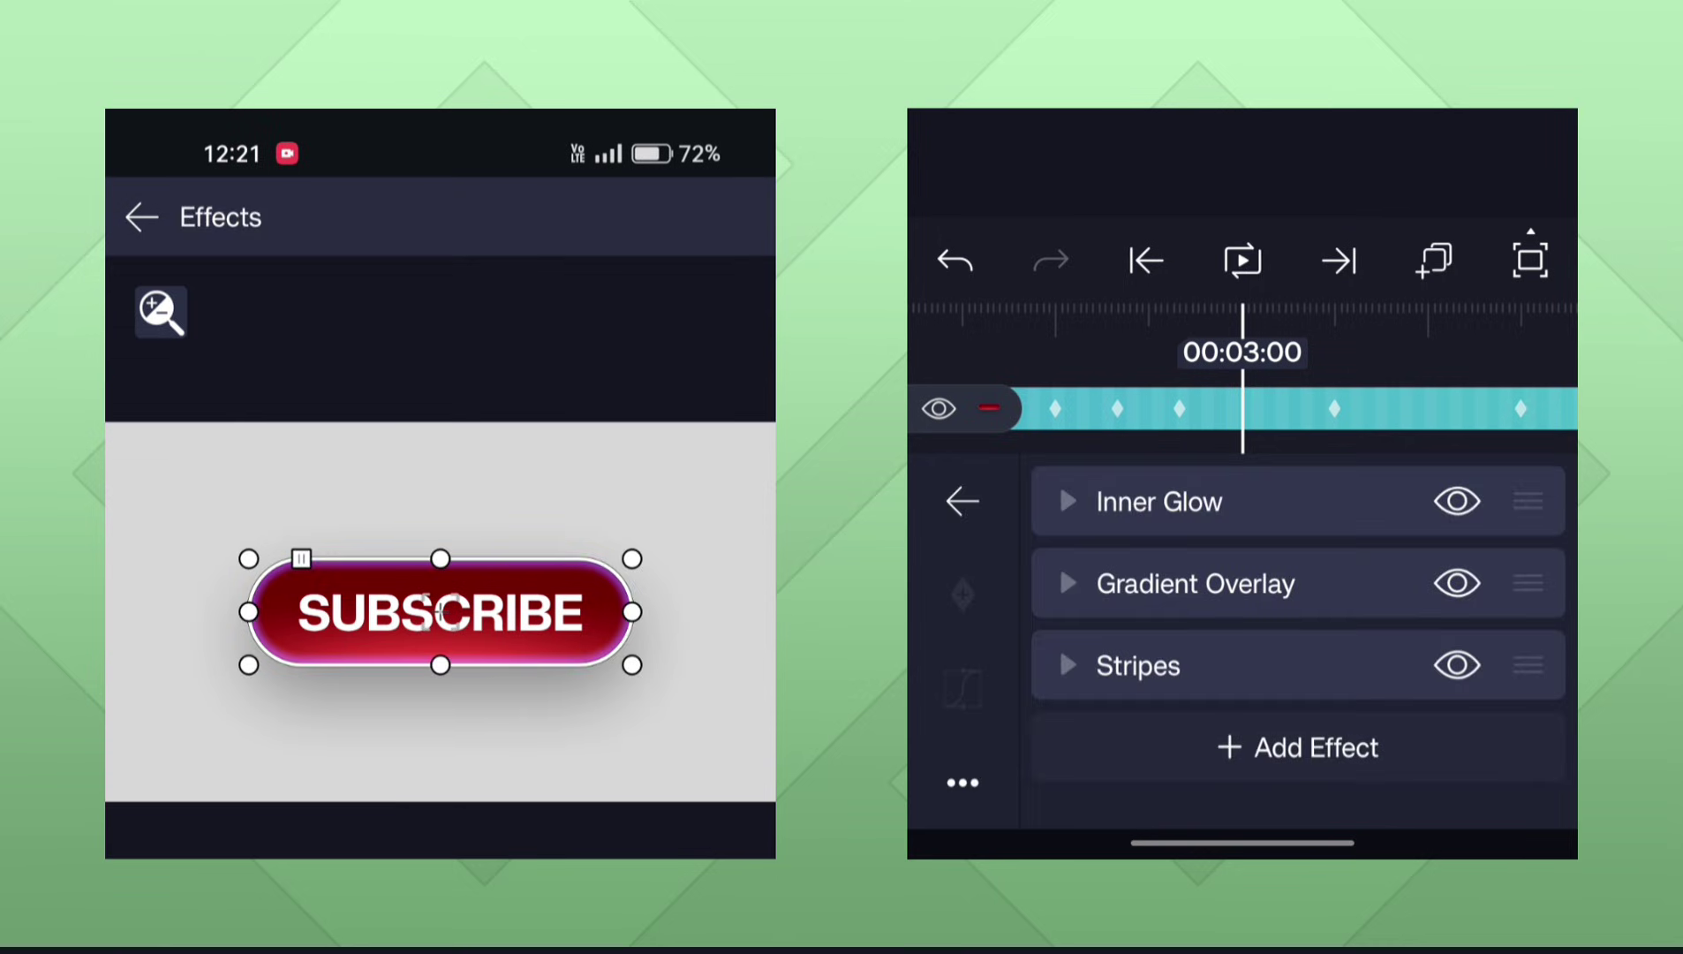
pyautogui.click(1265, 496)
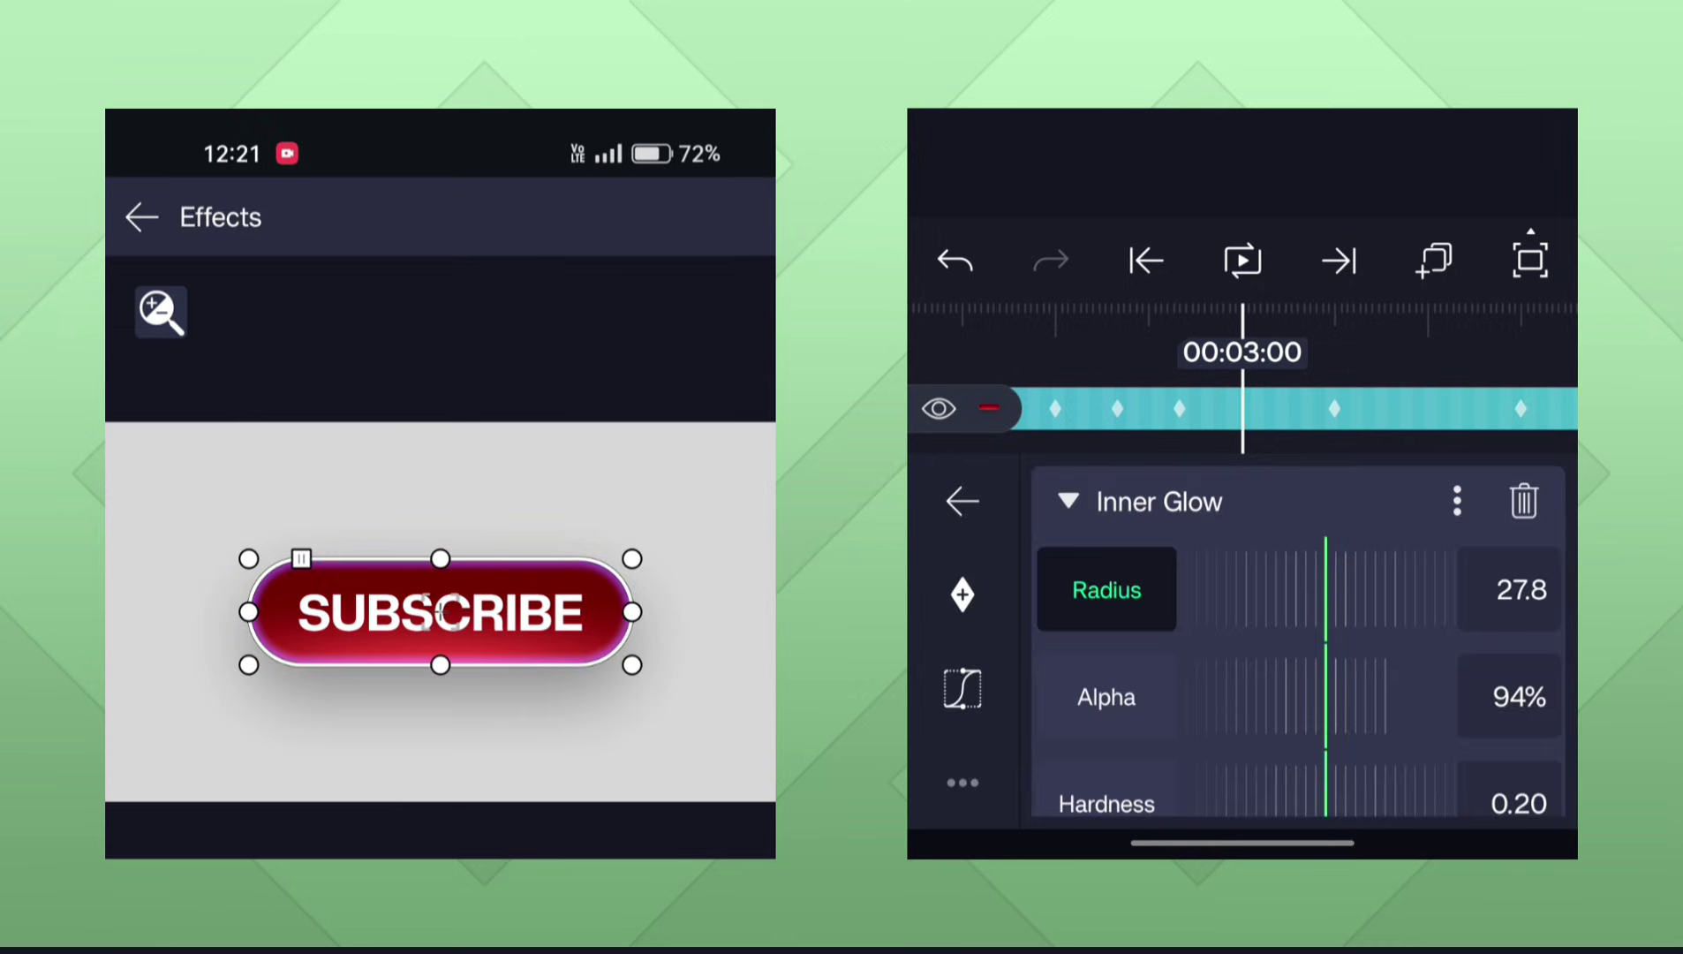
pyautogui.scroll(-3, 1289, 697)
pyautogui.click(1518, 709)
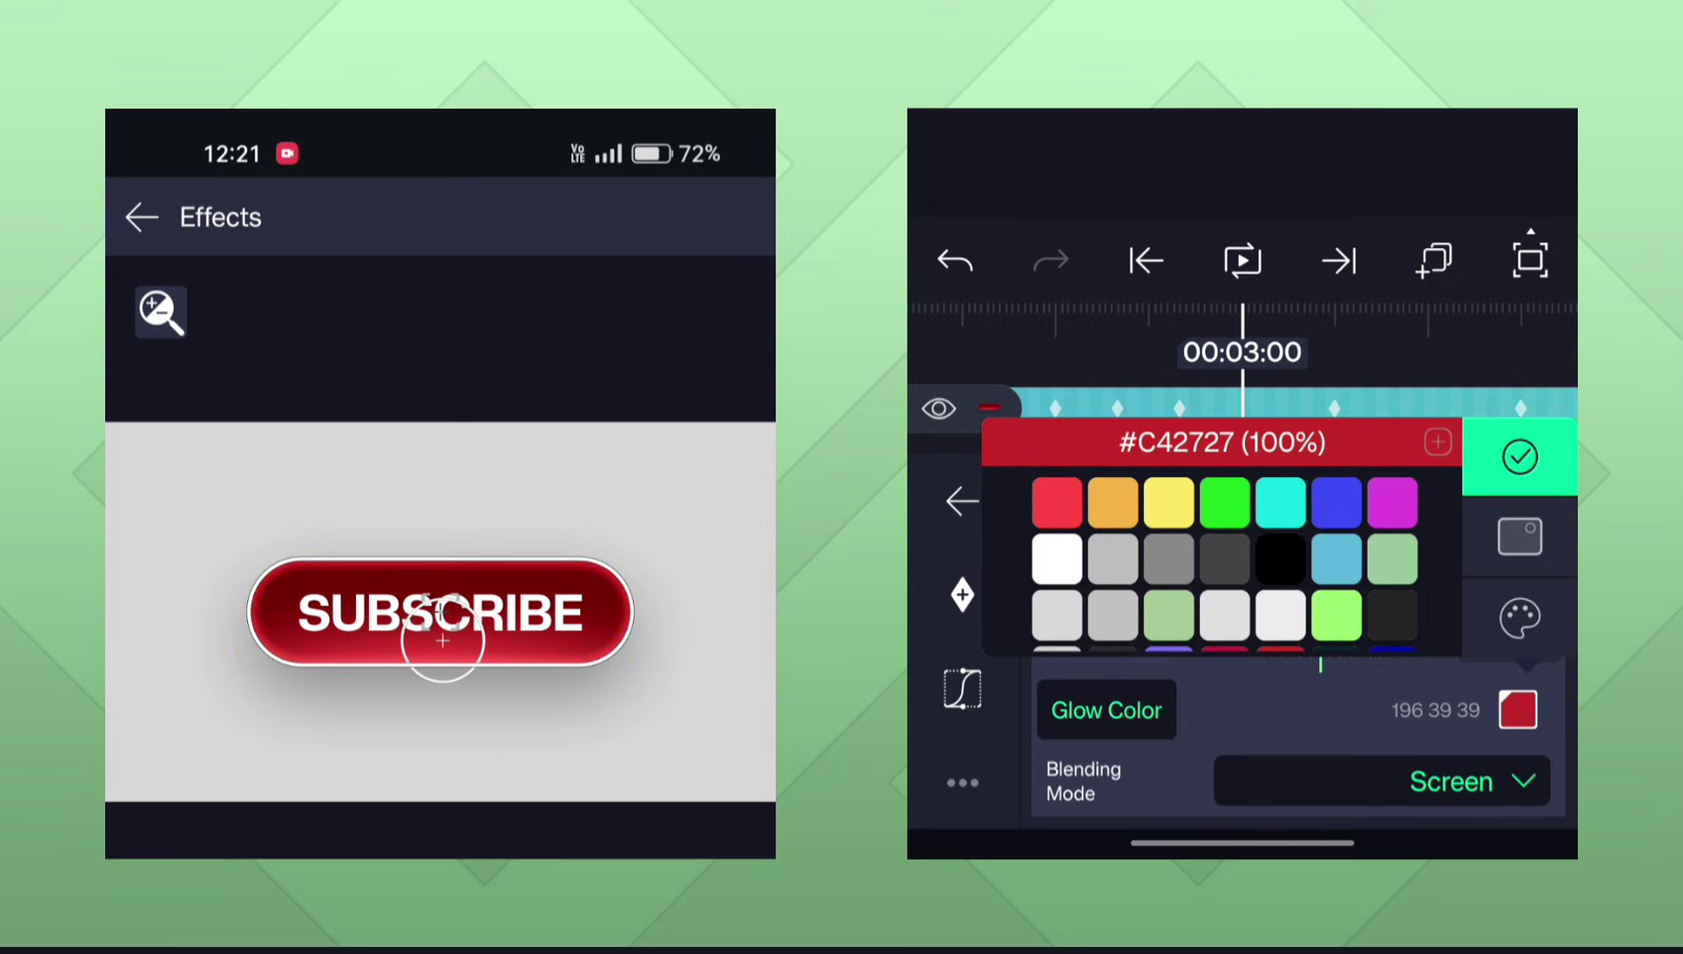
pyautogui.click(1520, 456)
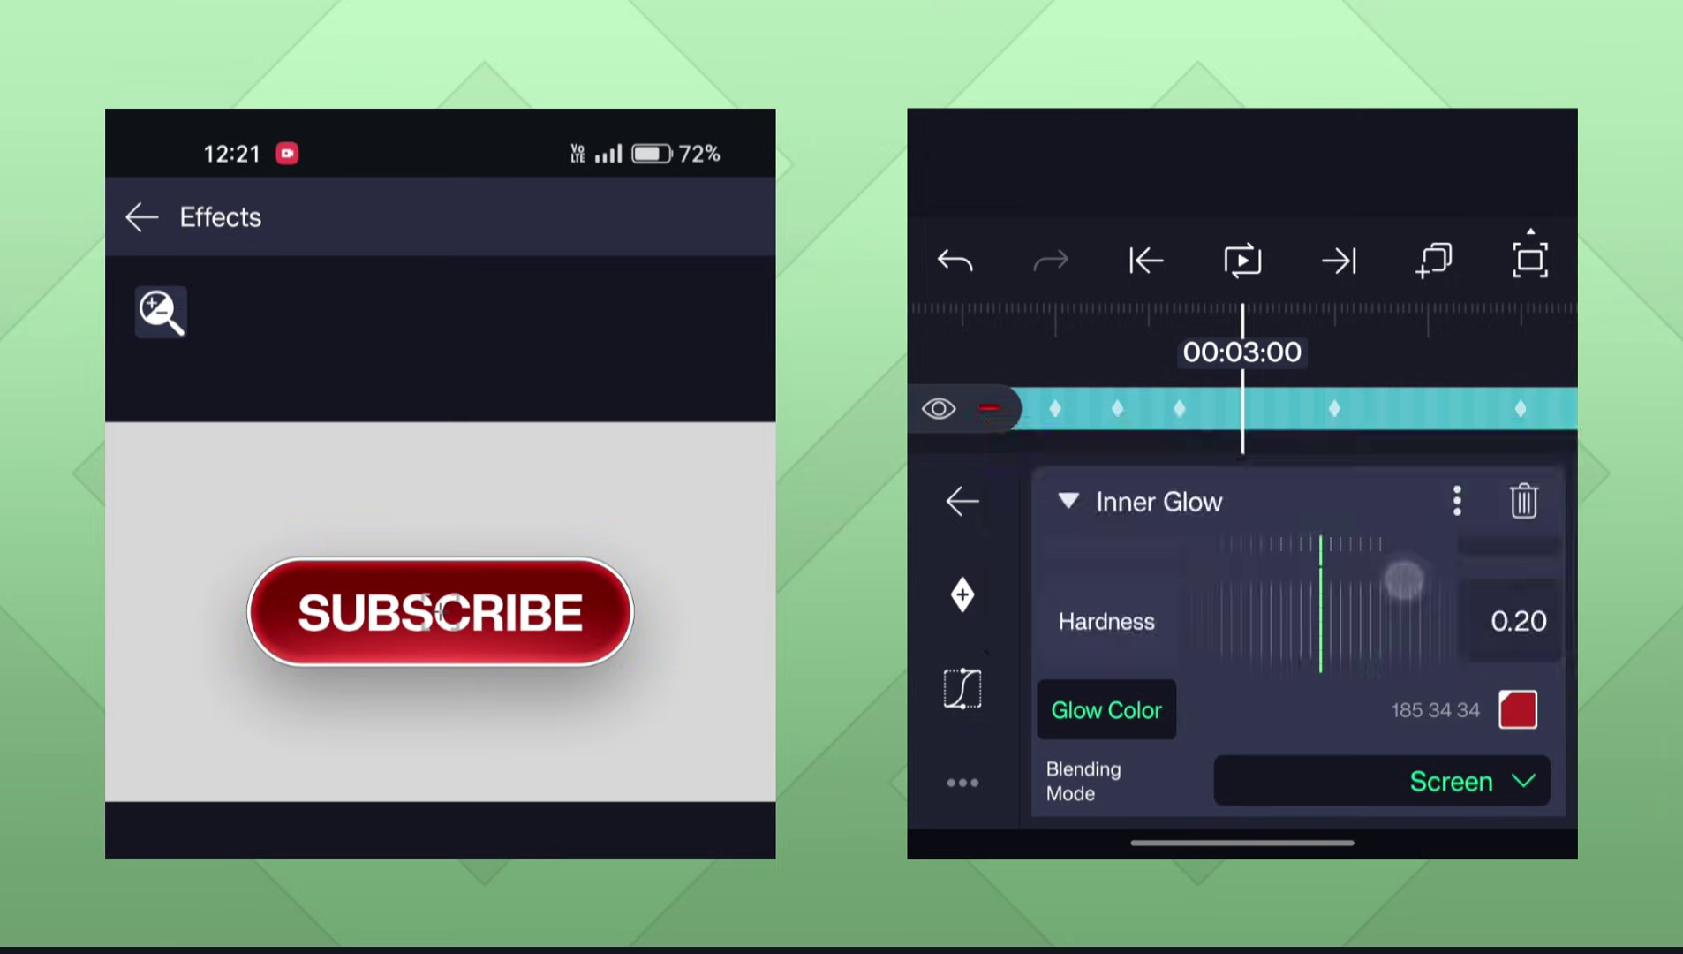
pyautogui.click(962, 500)
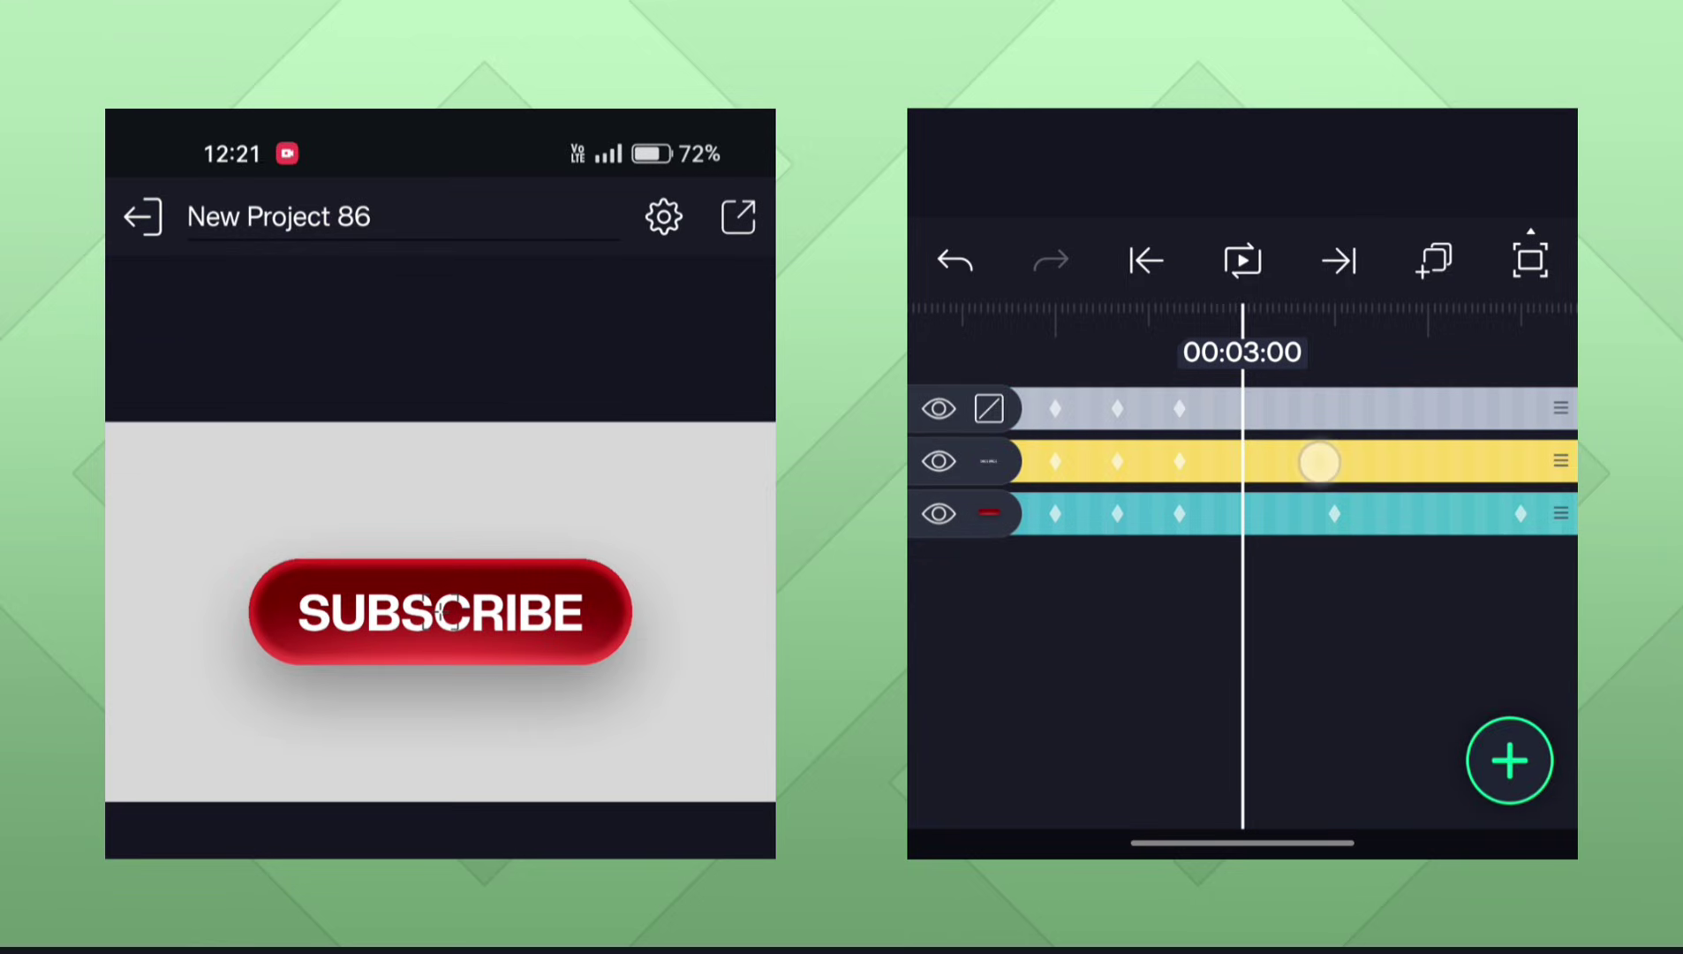
pyautogui.click(1319, 462)
# Replace the button label 'SUBSCRIBE' with 'SHARE'.
pyautogui.click(1195, 707)
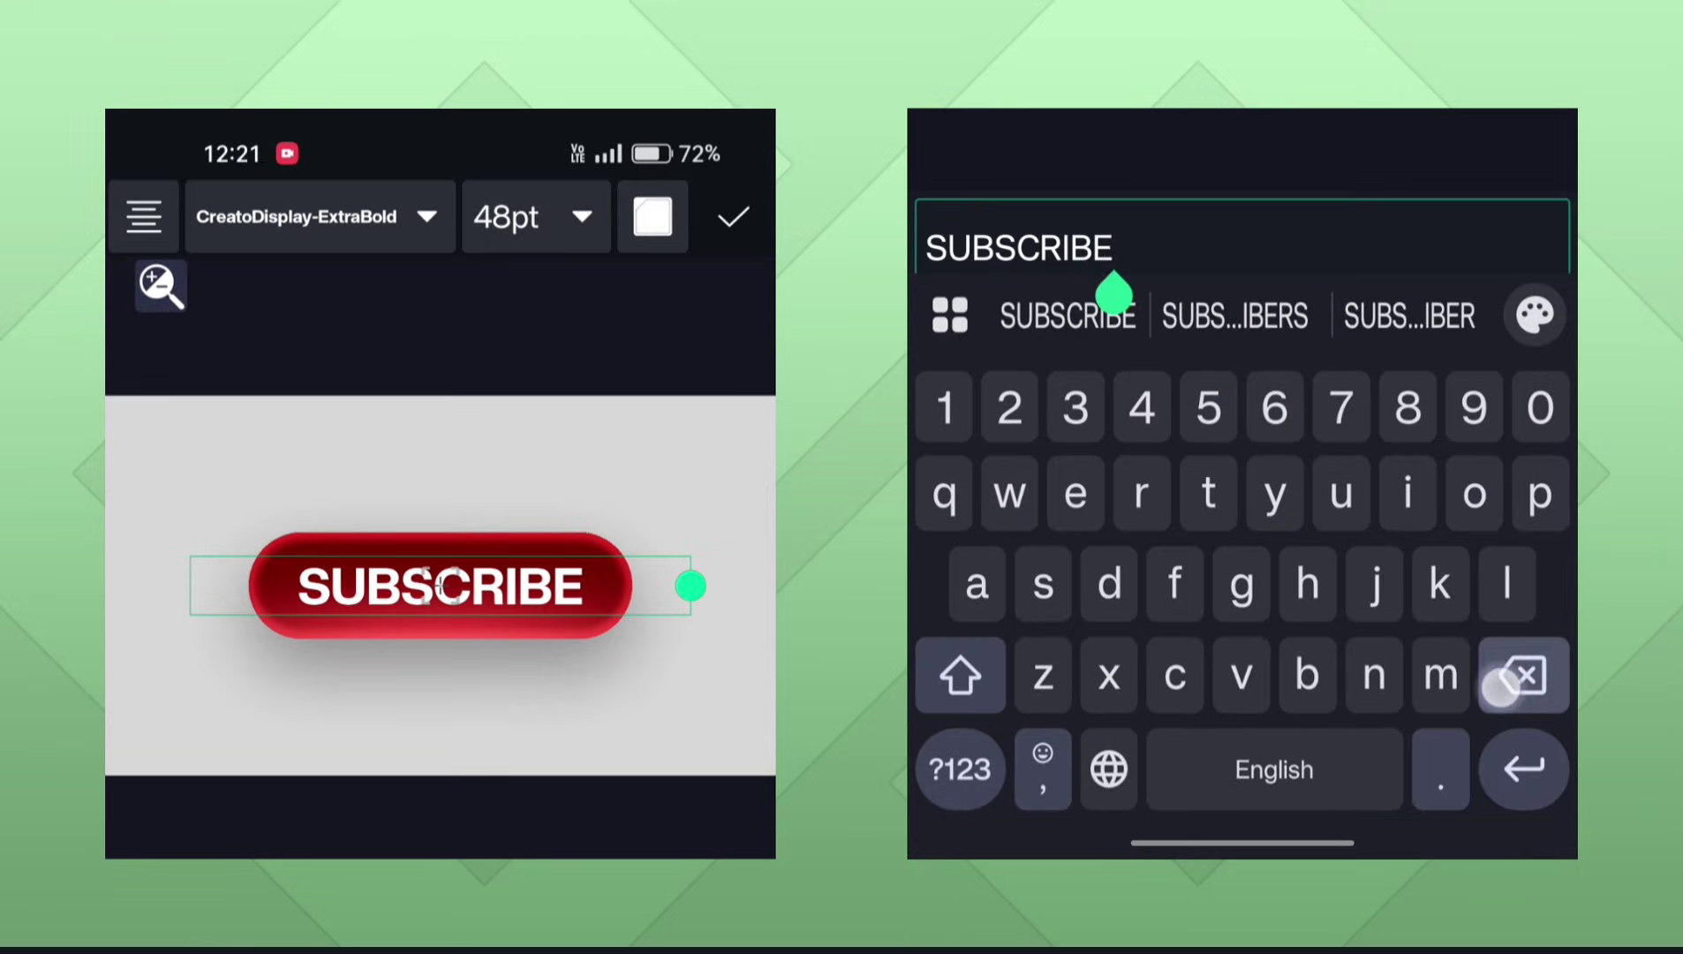
pyautogui.press('BackSpace')
pyautogui.press('BackSpace')
pyautogui.press('BackSpace')
pyautogui.click(940, 671)
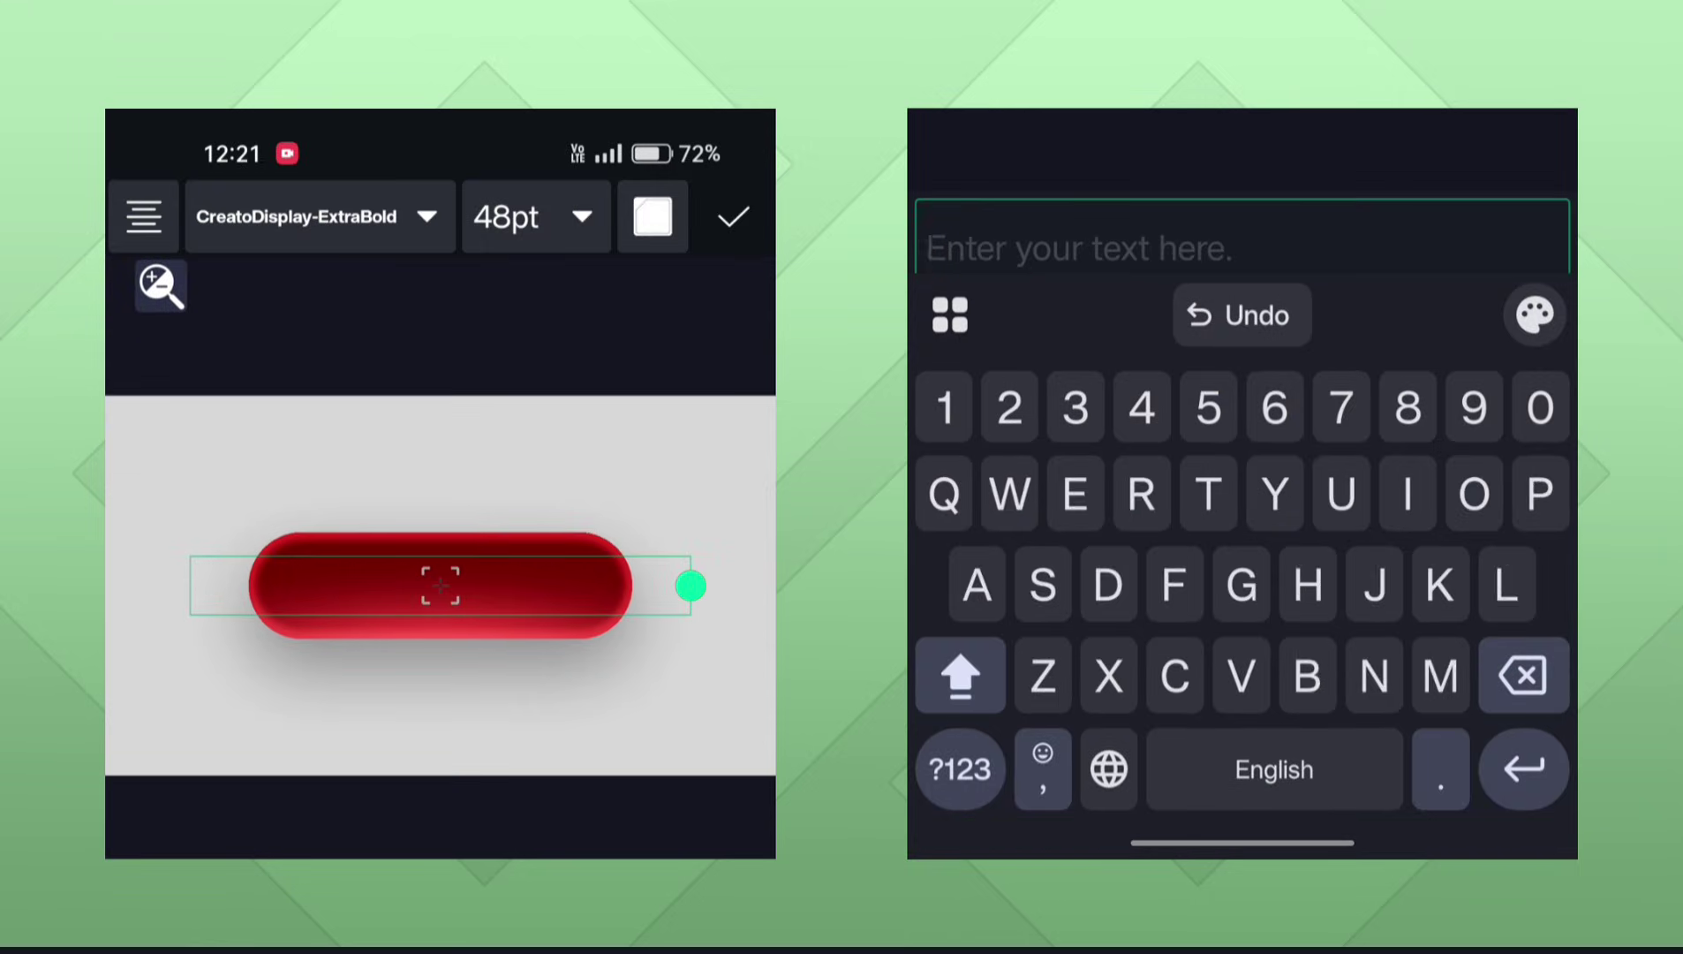
pyautogui.write('SHARE')
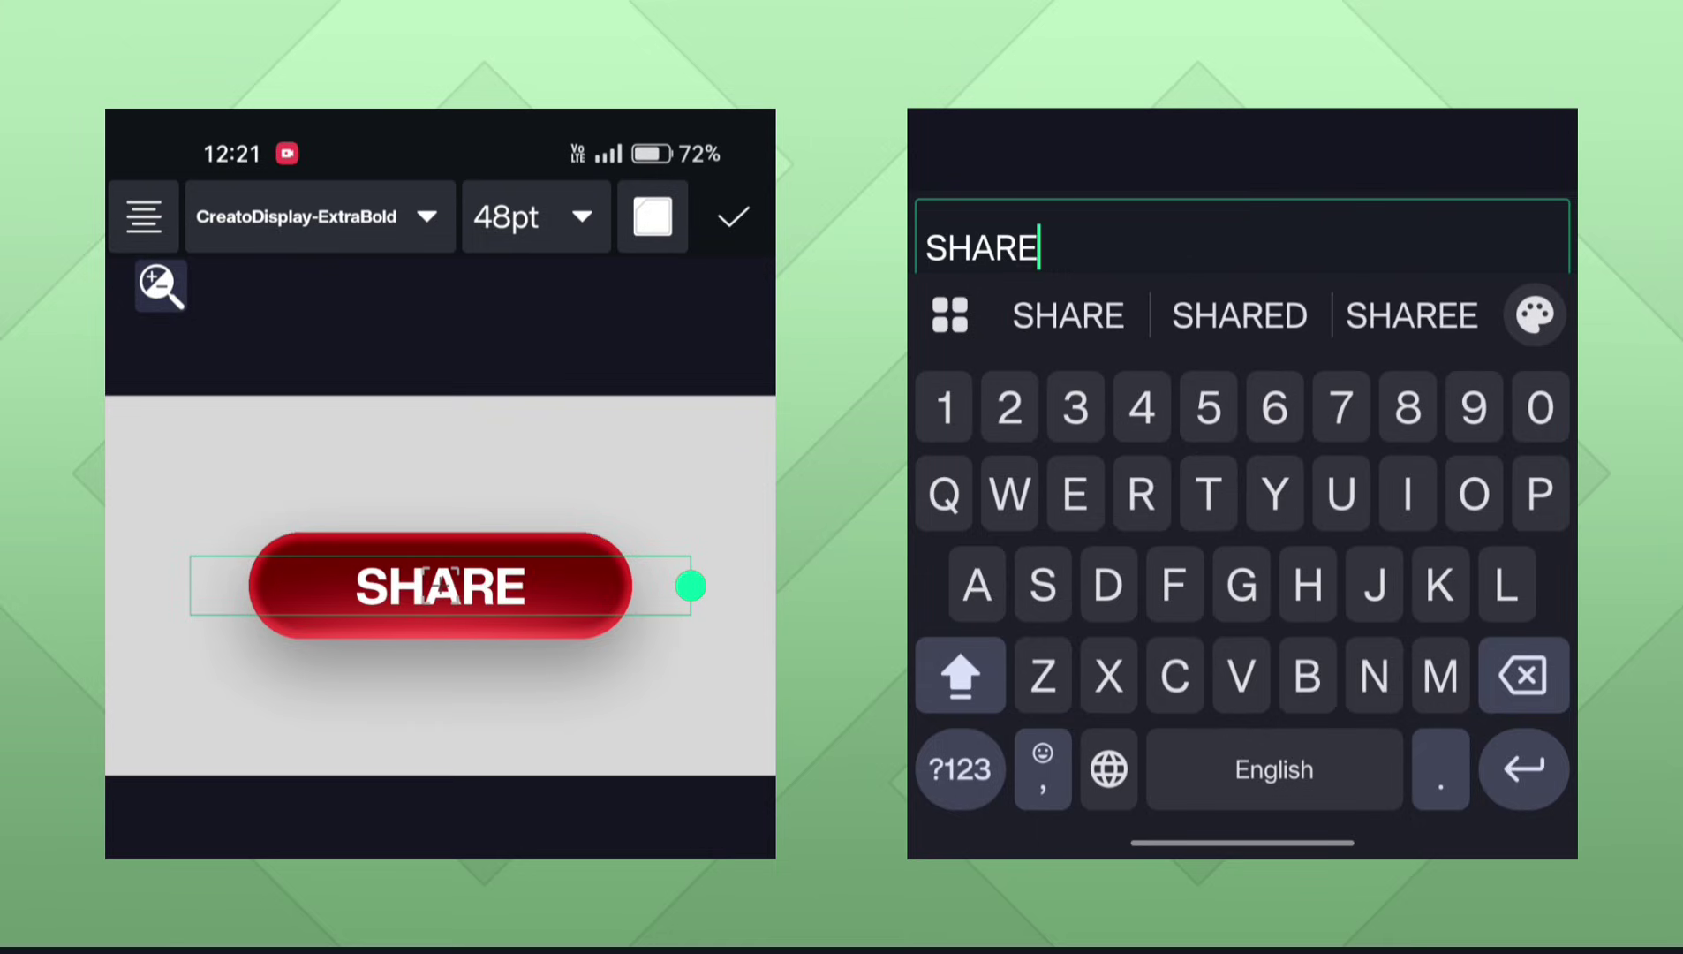
pyautogui.click(733, 218)
pyautogui.click(1437, 388)
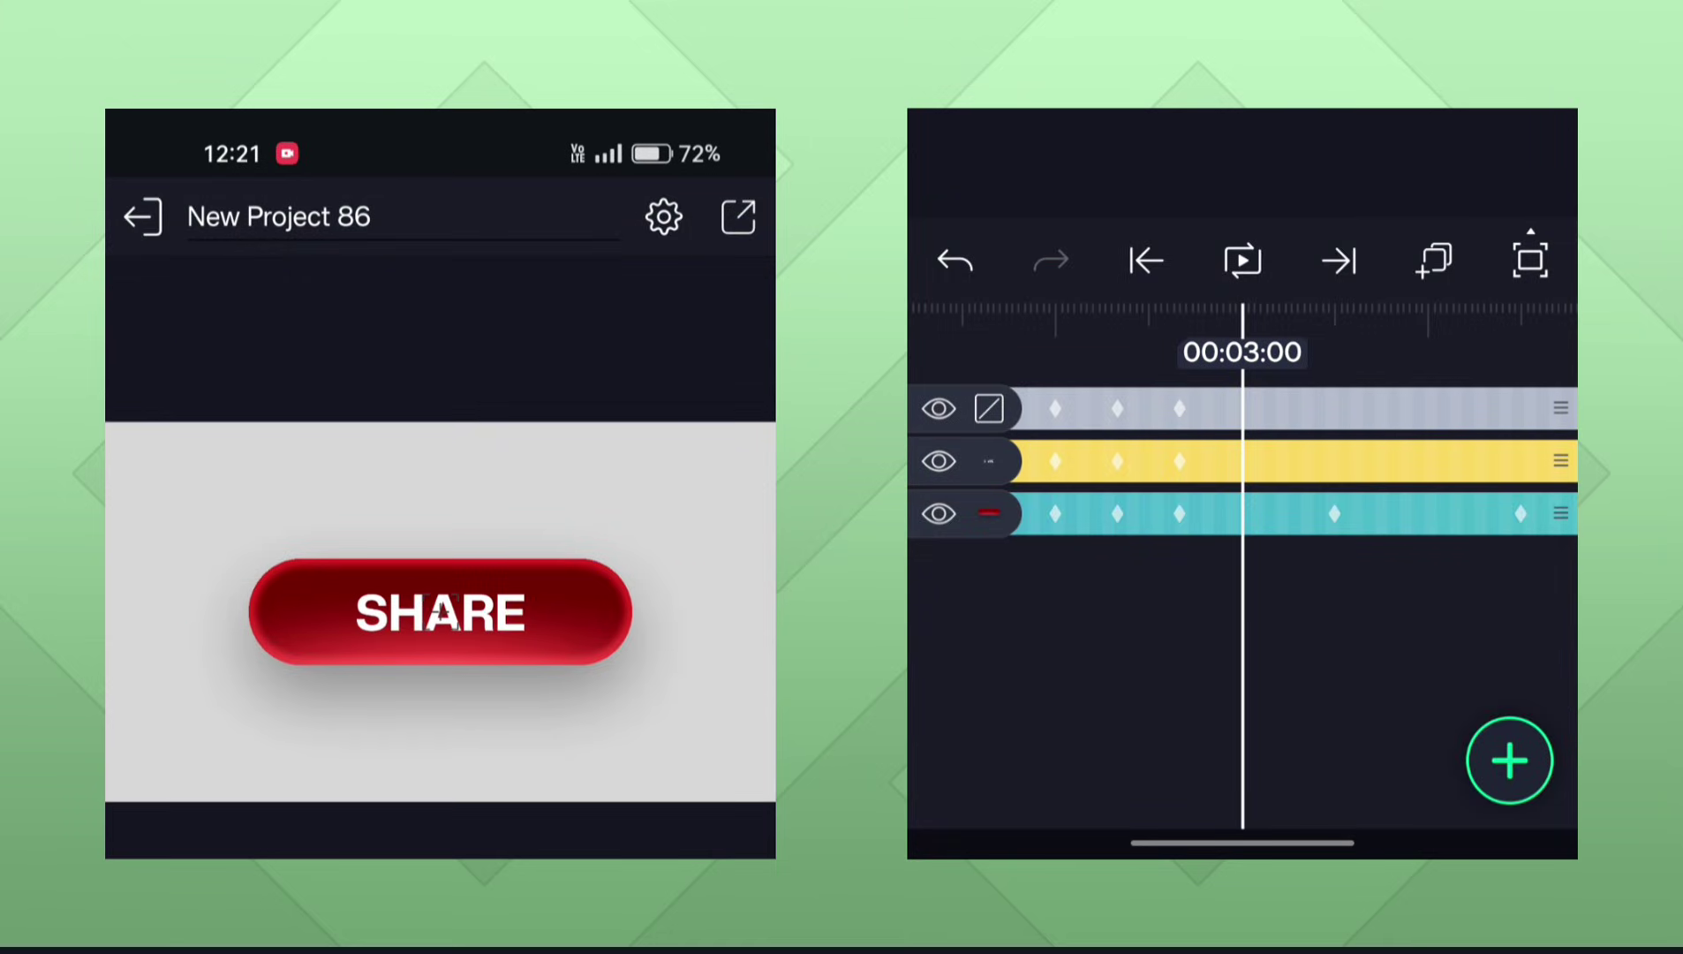
# Narrow Rounded Rectangle 1 to fit the SHARE label, then replay the animation from 0.
pyautogui.click(1270, 521)
pyautogui.moveTo(646, 617); pyautogui.dragTo(605, 677)
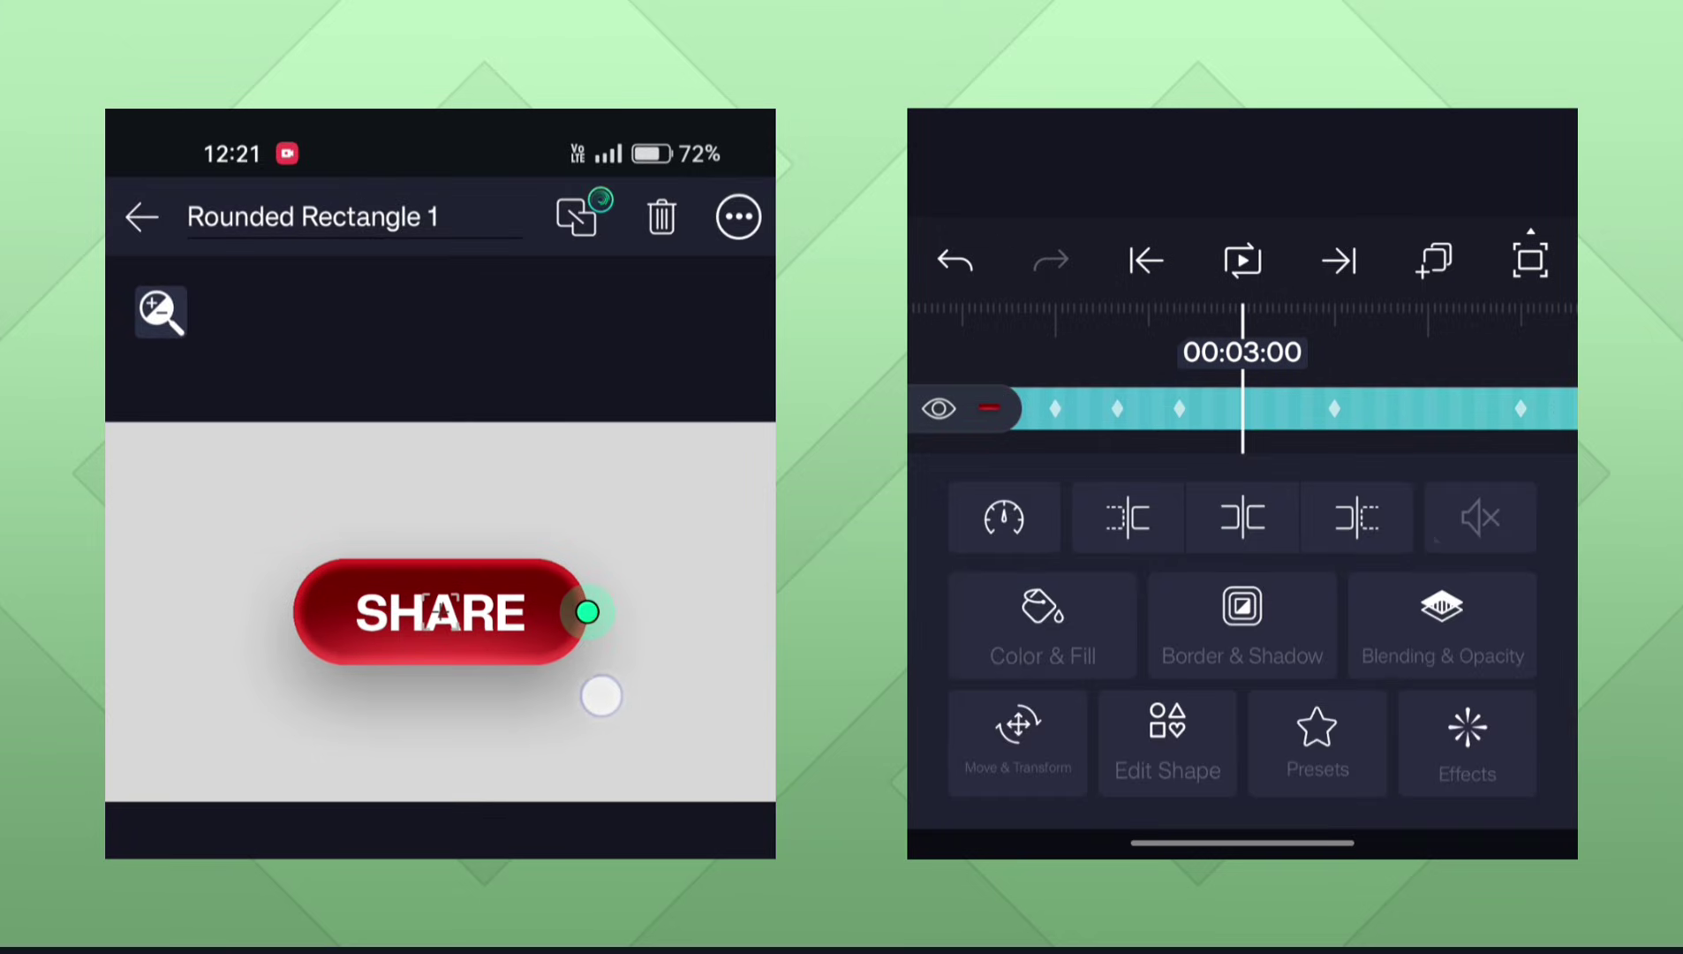
pyautogui.click(582, 743)
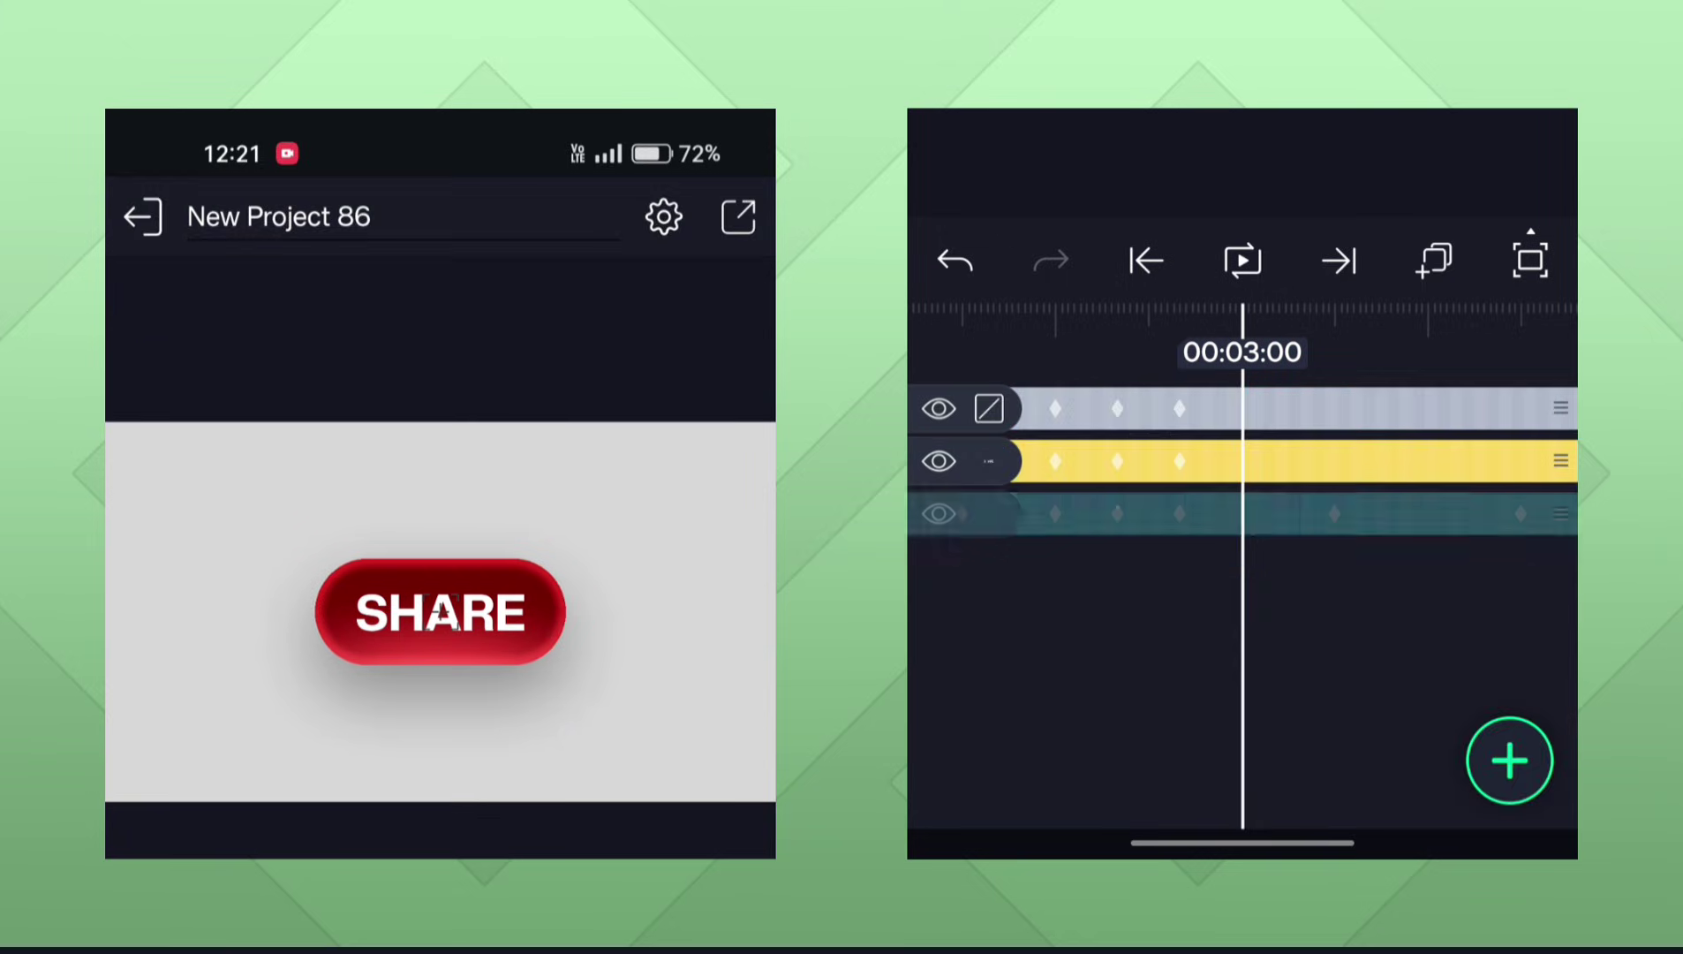
pyautogui.moveTo(1364, 659); pyautogui.dragTo(1533, 651)
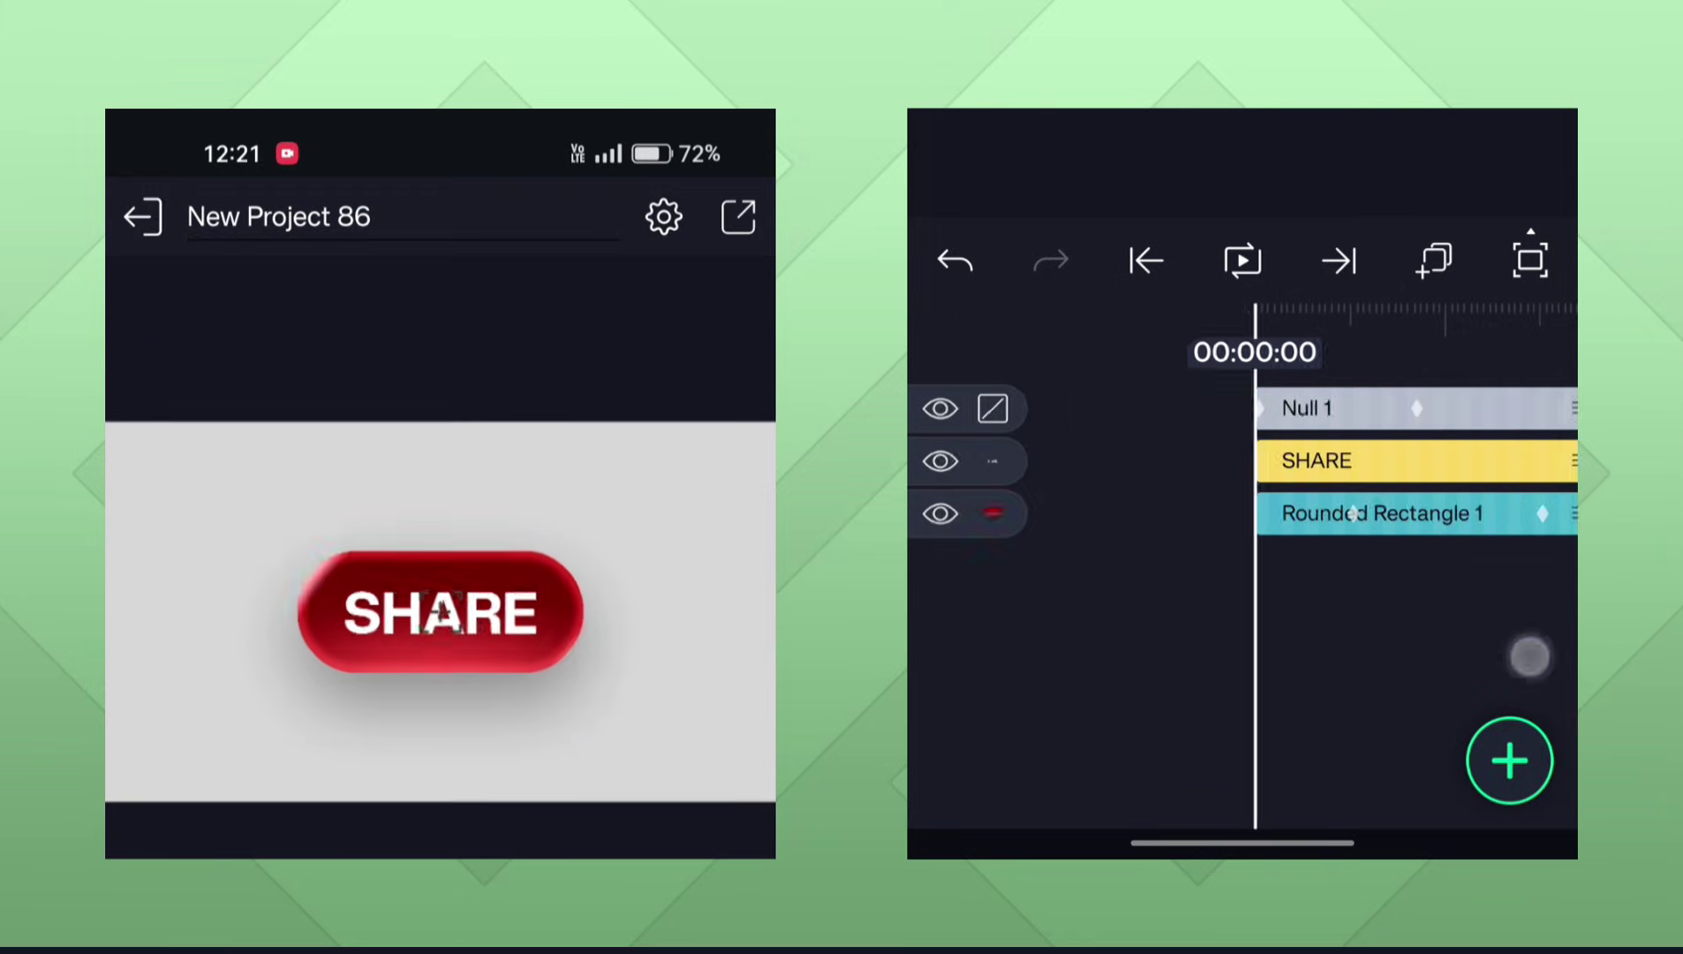
pyautogui.click(1243, 260)
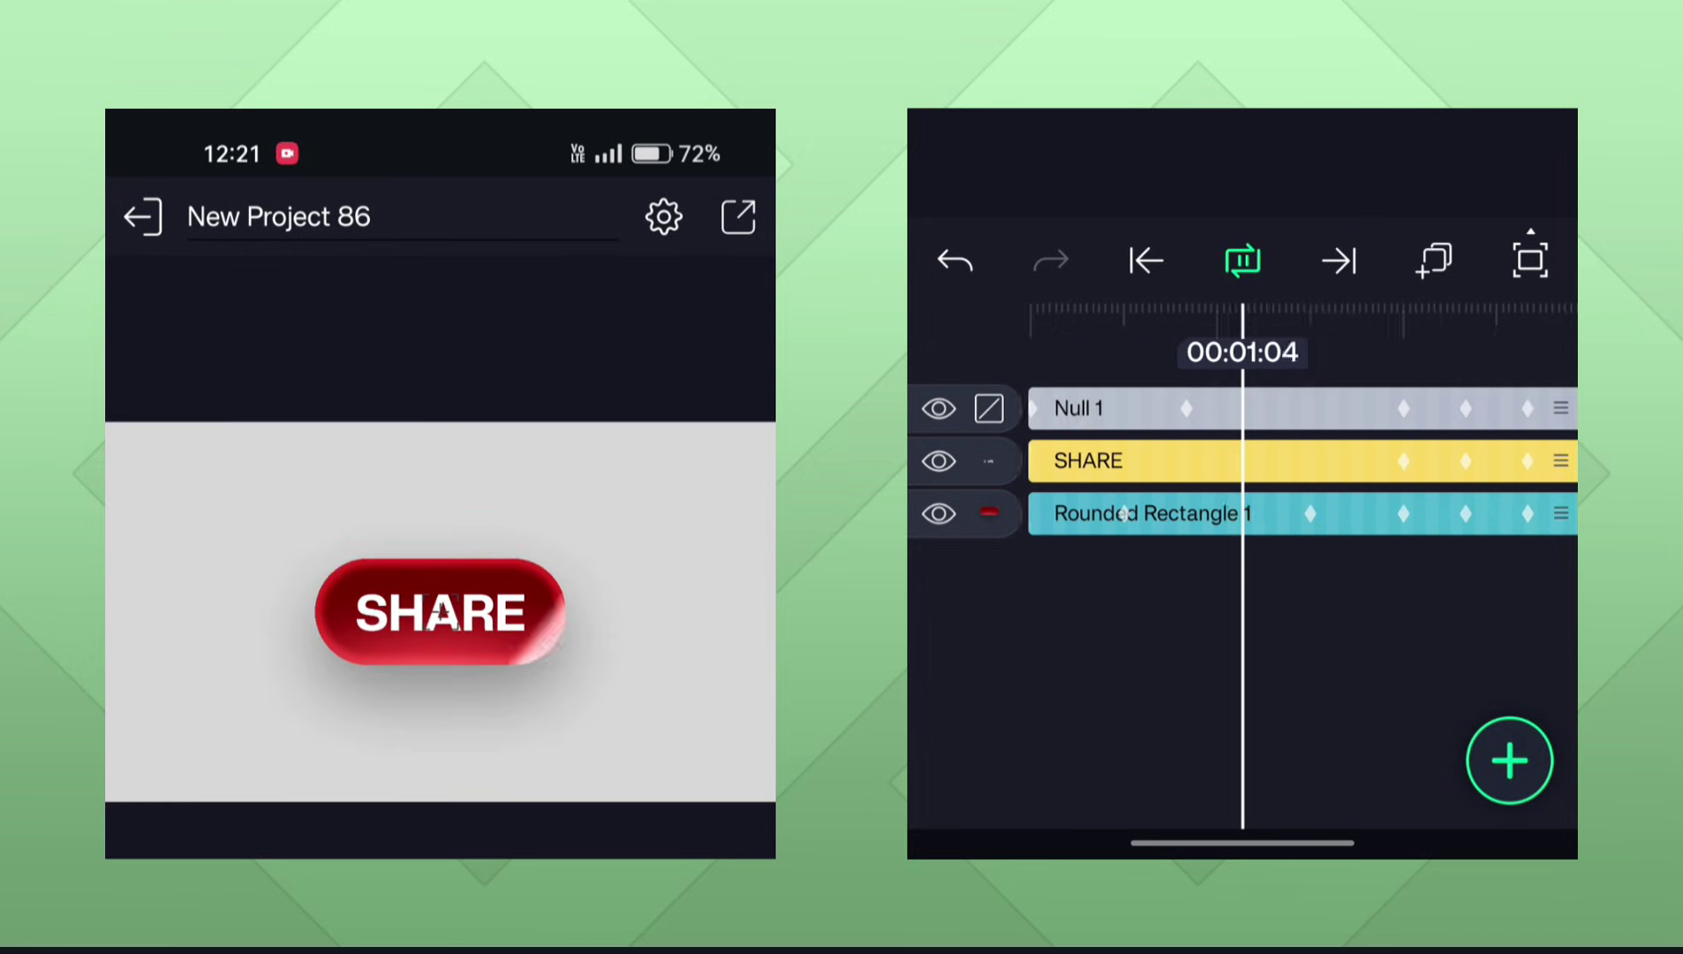